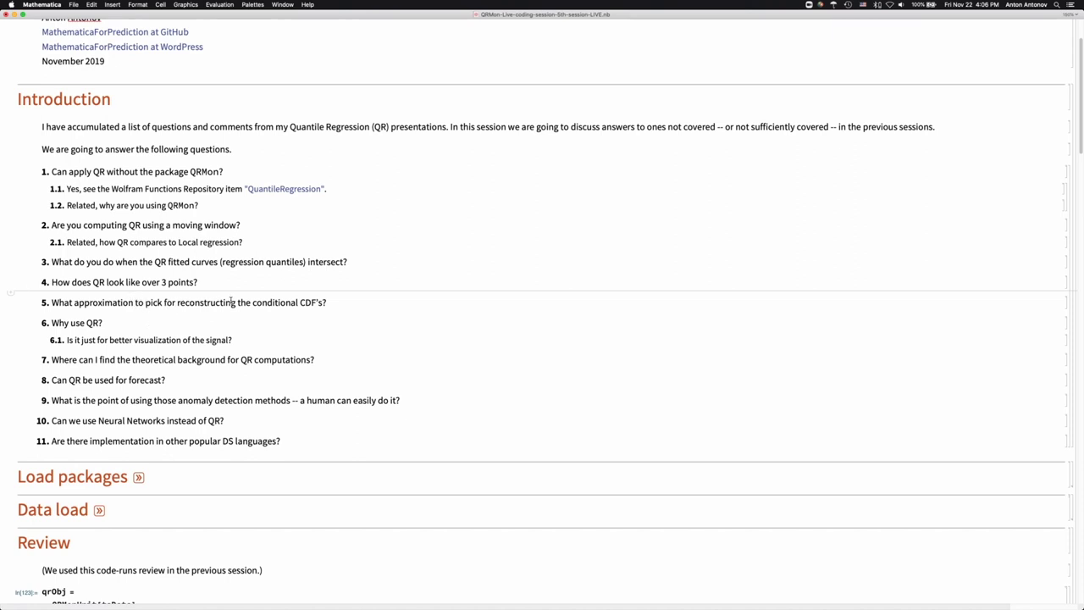
Look over the notebook's Review plots and conditional CDF outputs, and read the numbered list of questions in the Introduction
scroll(231, 302, "down", 6)
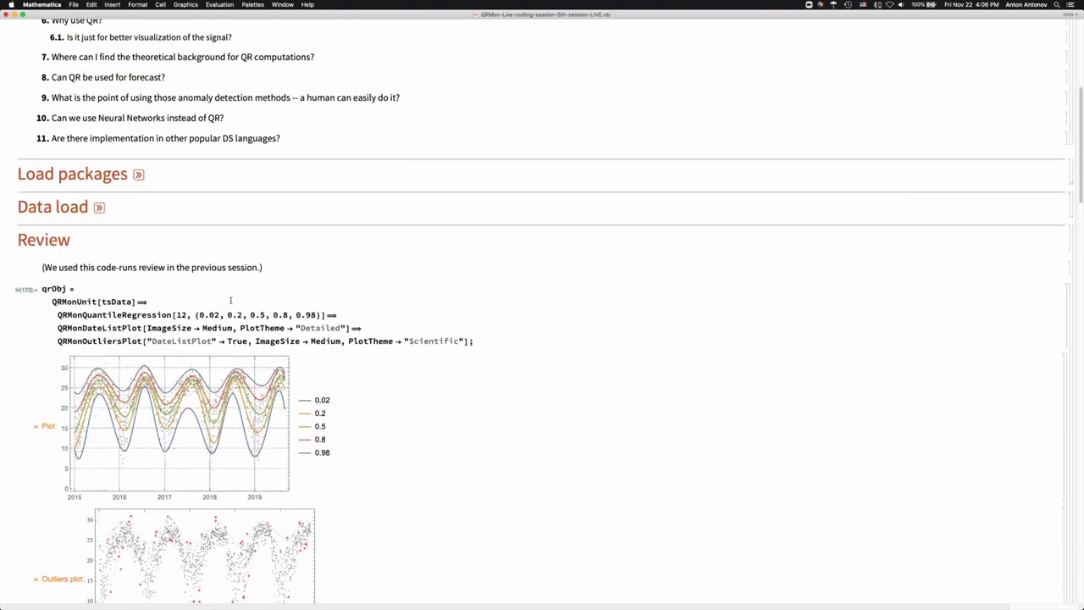
scroll(140, 256, "down", 20)
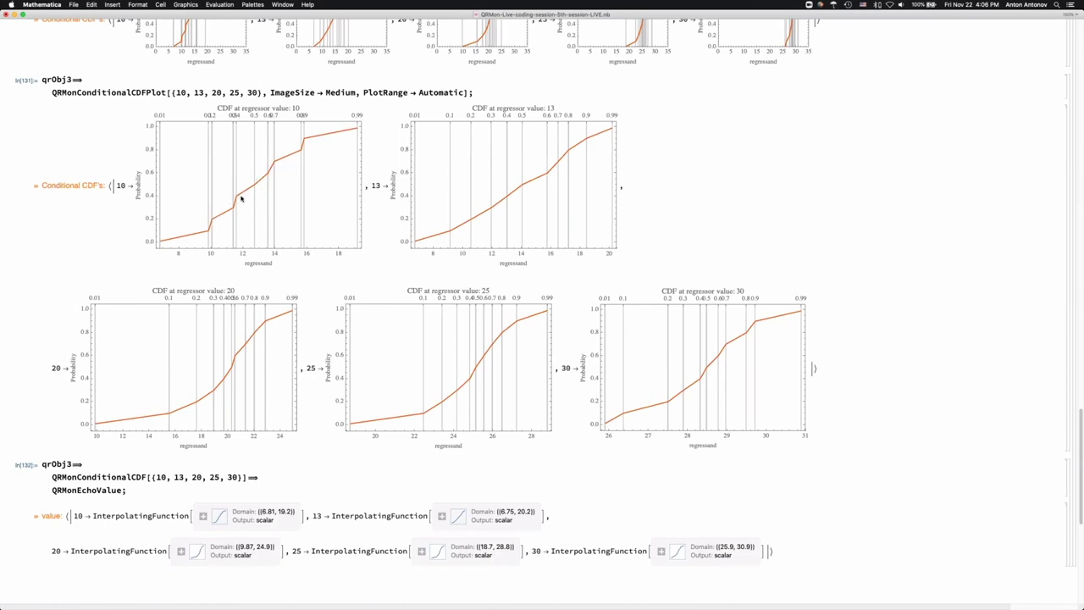
scroll(250, 200, "up", 1)
scroll(250, 200, "up", 20)
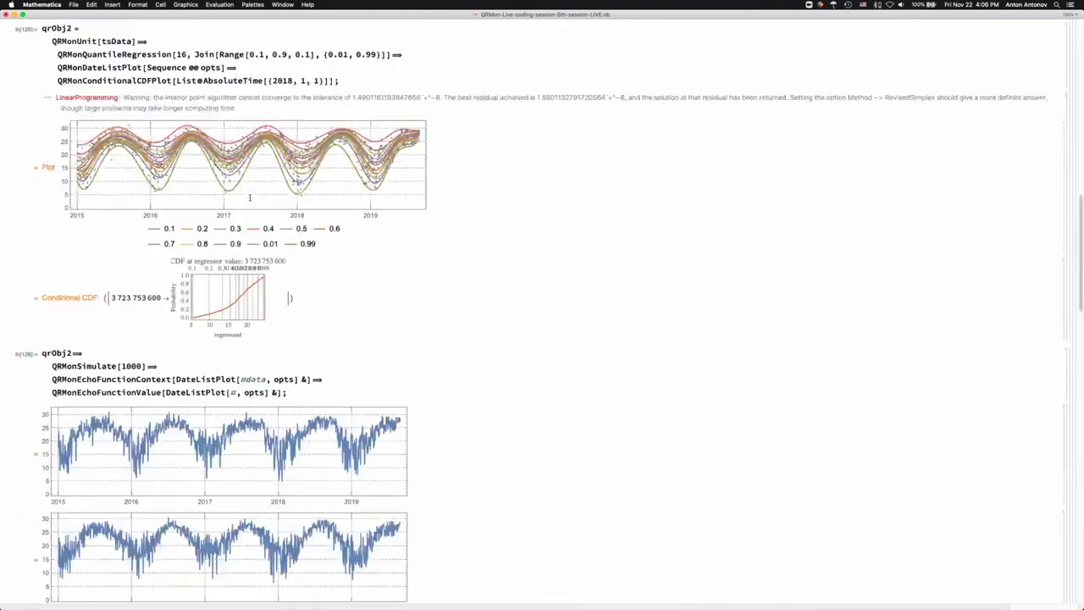
scroll(250, 197, "up", 10)
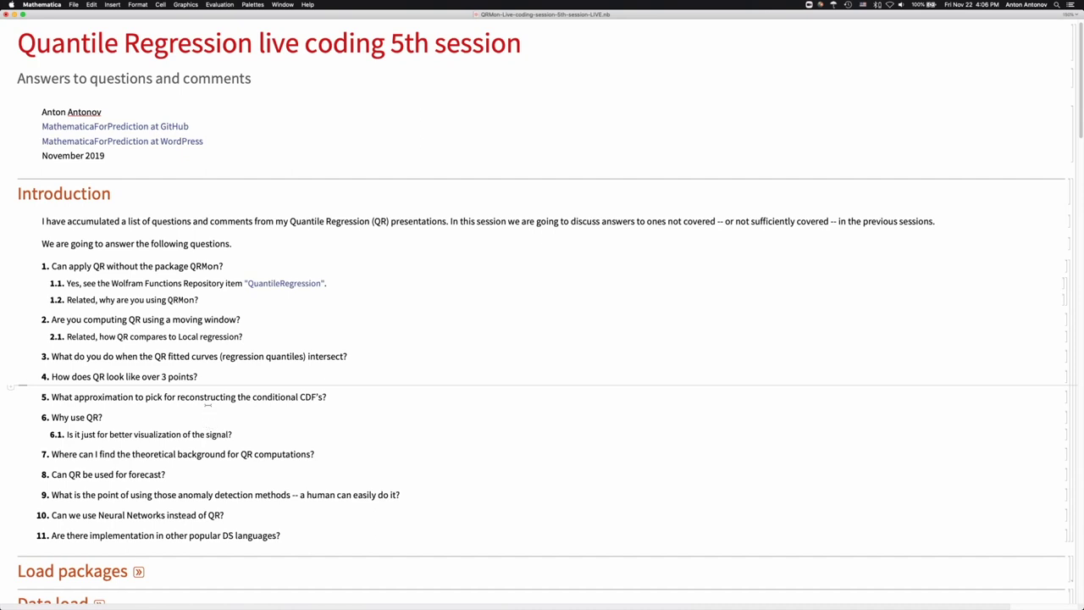
scroll(207, 404, "down", 1)
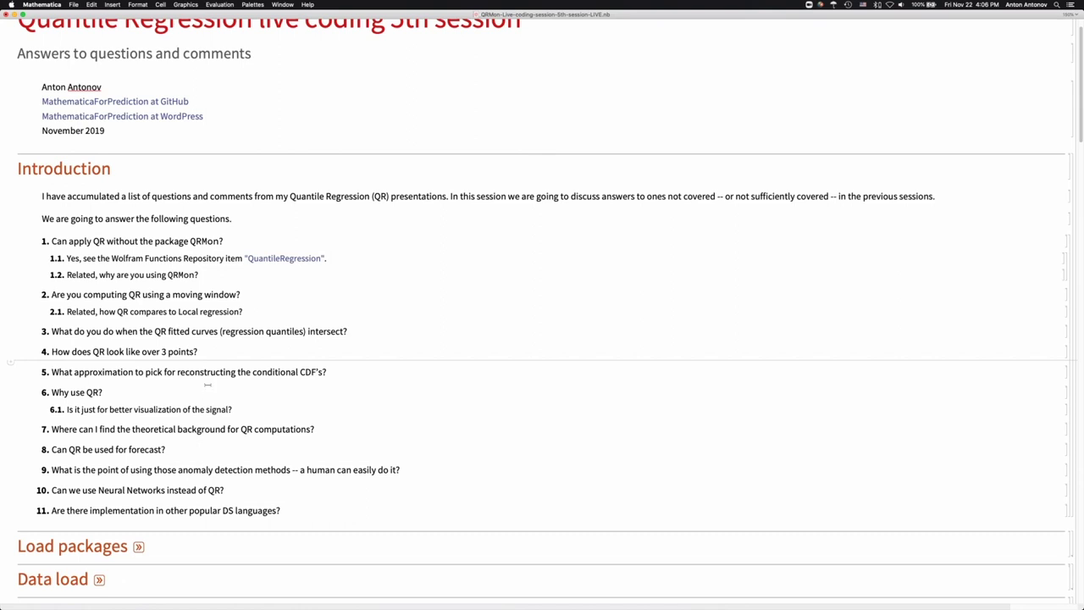
triple_click(62, 392)
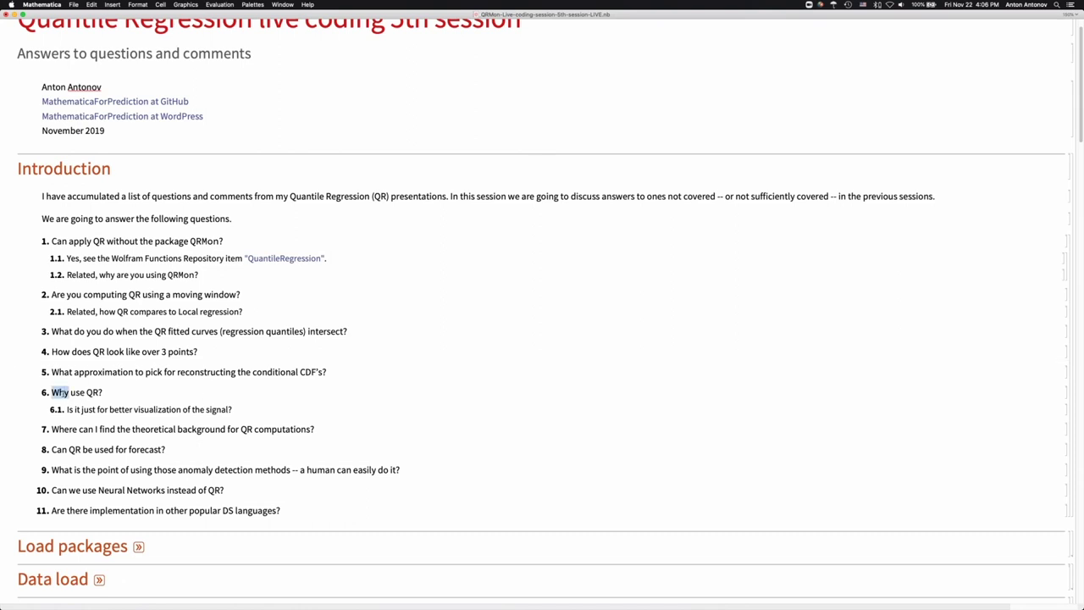
left_click(133, 390)
left_click(109, 391)
double_click(120, 429)
left_click(172, 430)
left_click(289, 439)
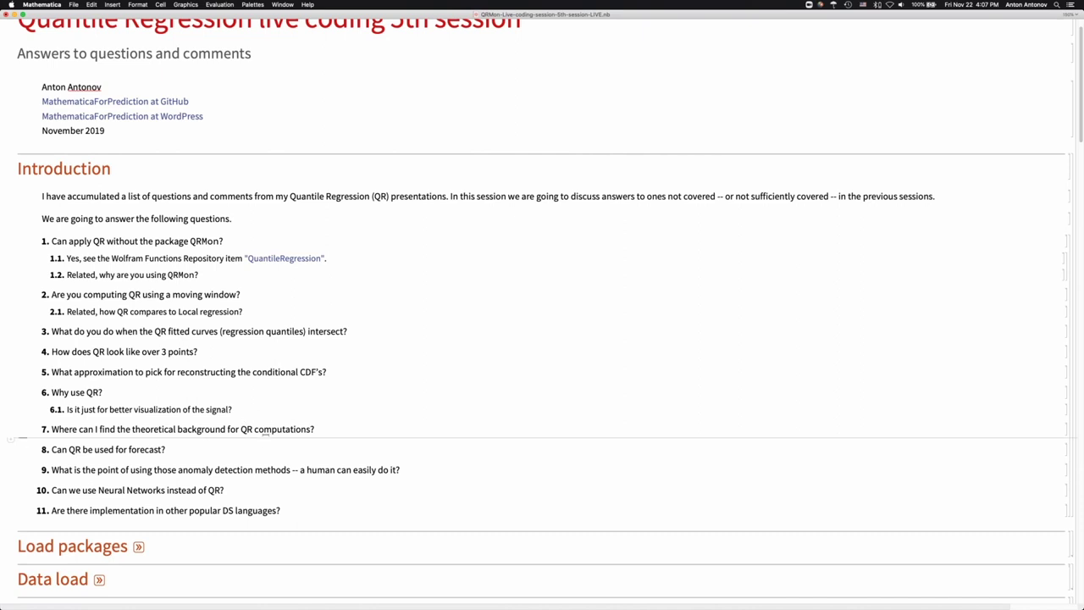
scroll(251, 439, "down", 1)
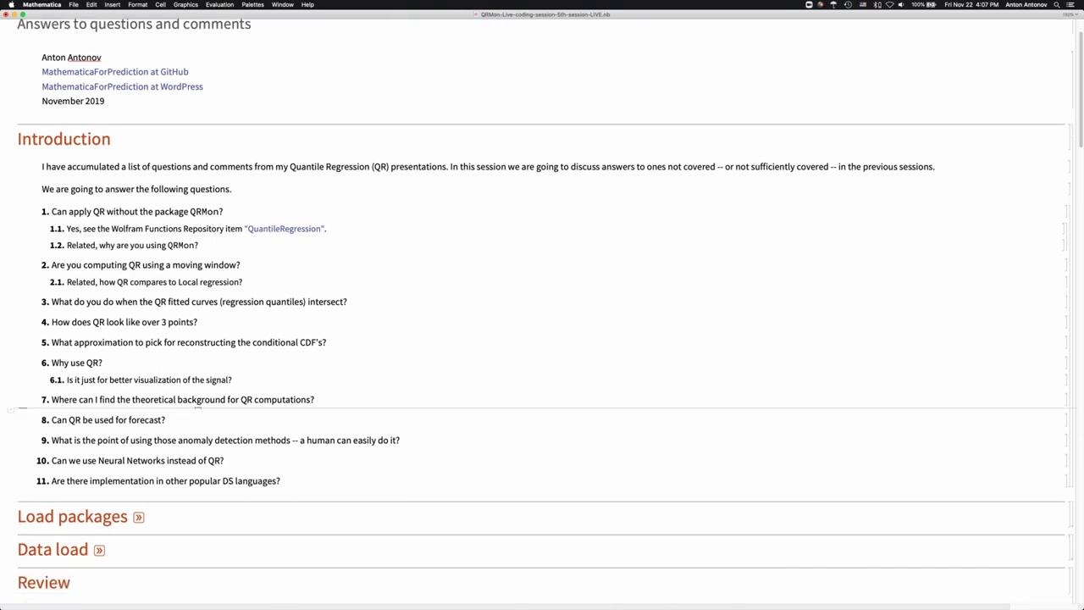
scroll(245, 399, "down", 2)
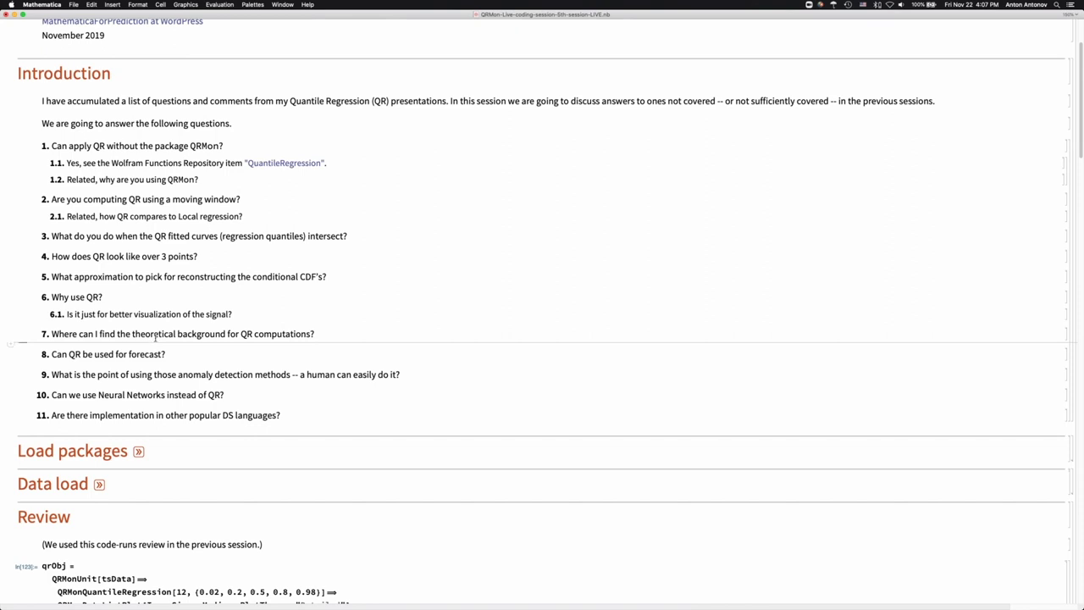
scroll(203, 329, "down", 1)
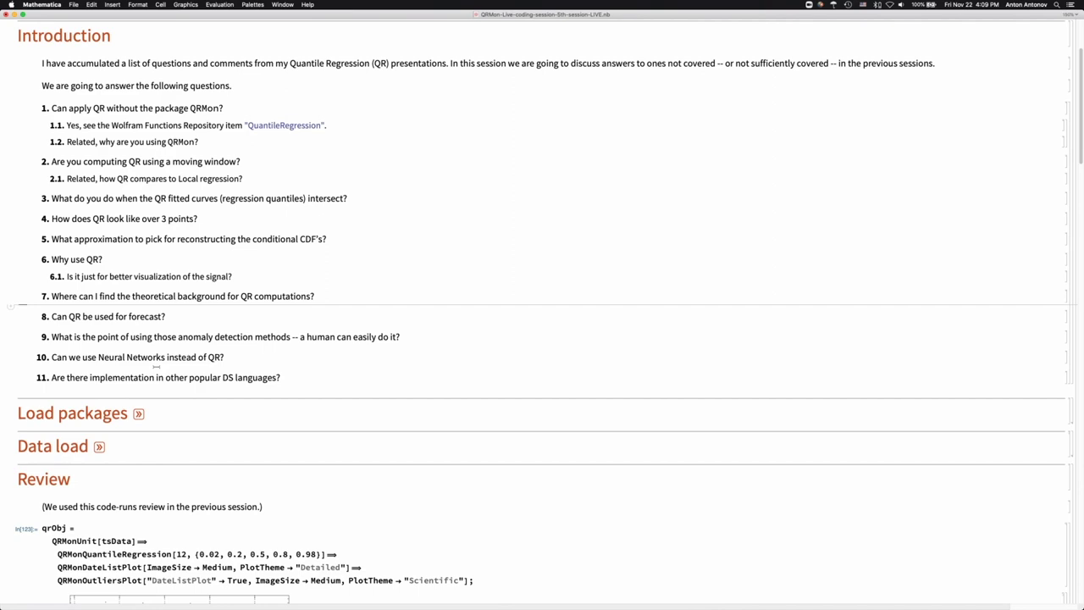
Enlarge the qrObj quantile regression plot in the Review section to about twice its width
scroll(157, 366, "down", 5)
scroll(99, 437, "down", 3)
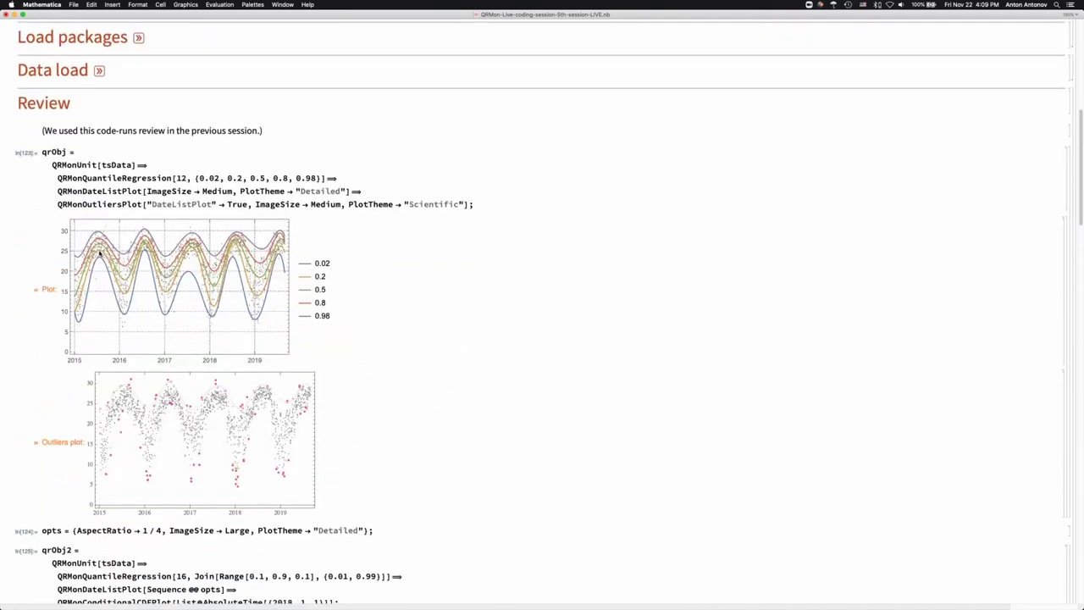
left_click(277, 272)
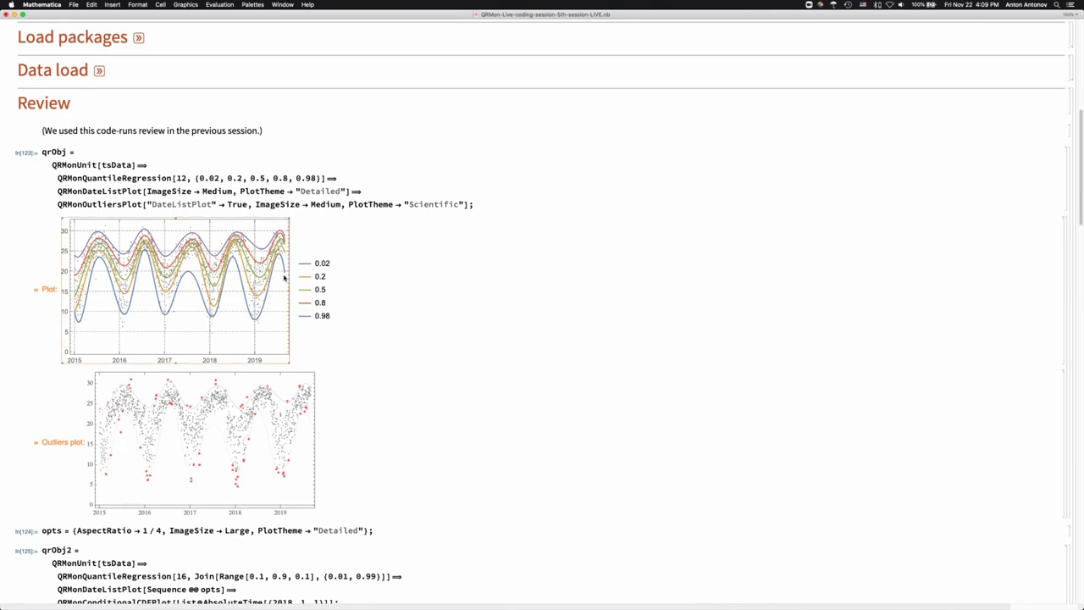
left_click_drag(290, 290, 503, 353)
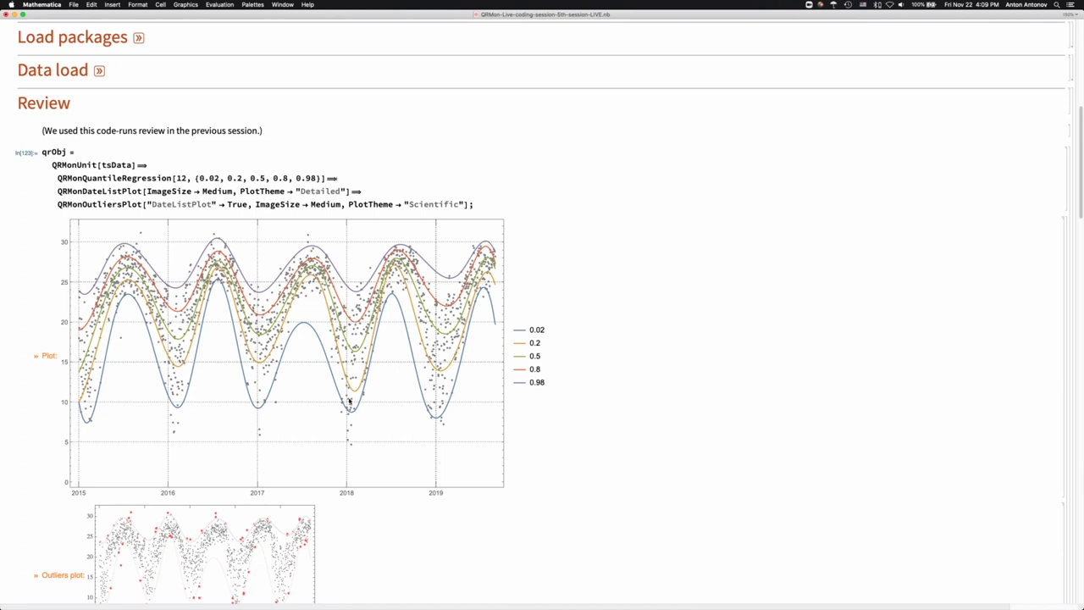
Examine the Review section's outputs from the quantile regression plot to the conditional CDF results, and return to the Introduction's question list
scroll(310, 445, "down", 1)
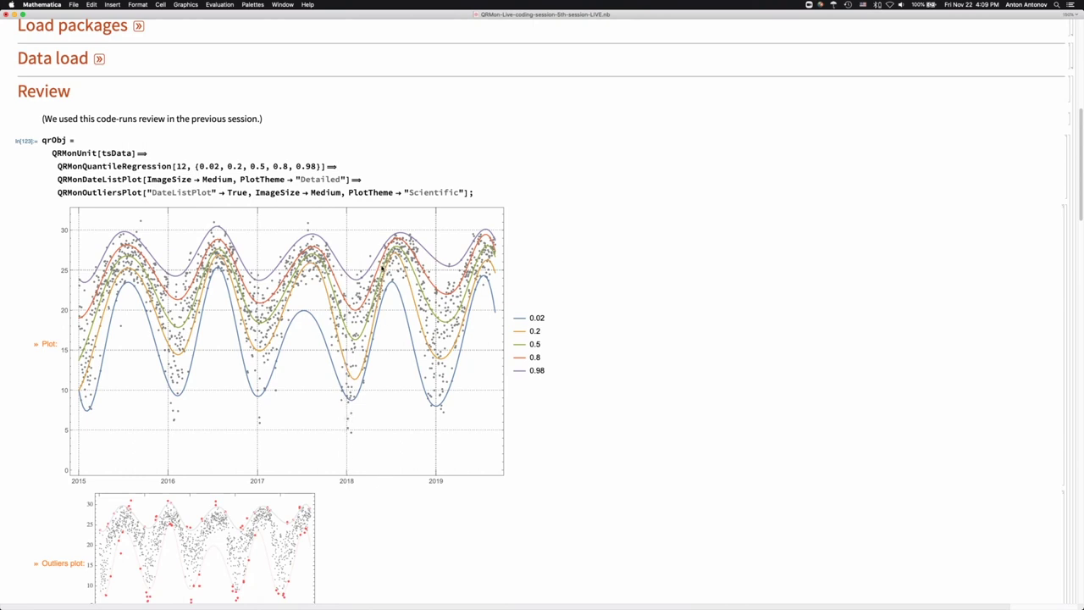
scroll(381, 269, "down", 20)
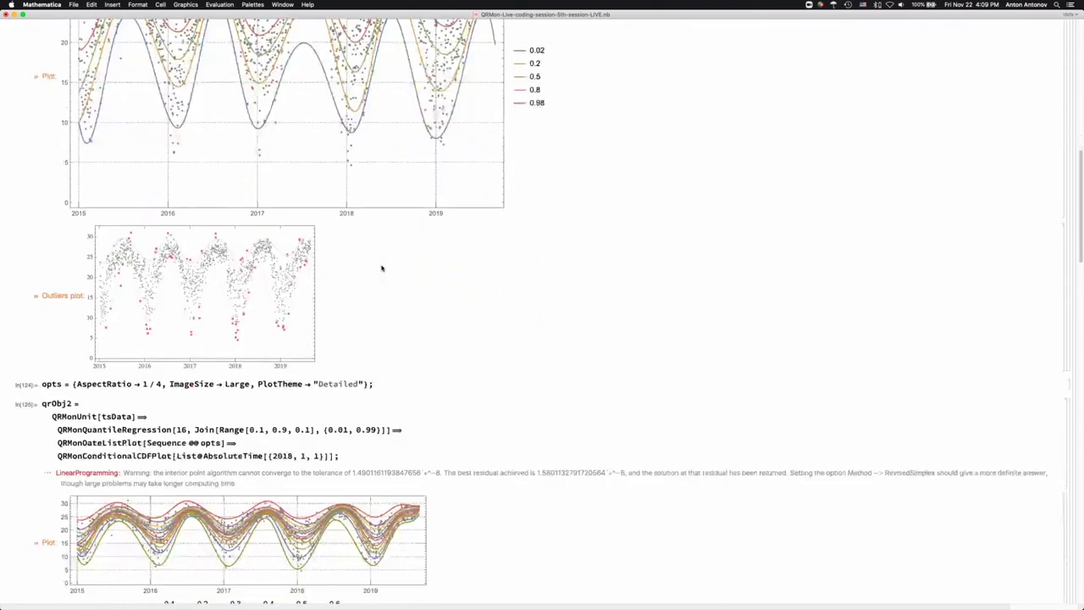
scroll(381, 268, "down", 20)
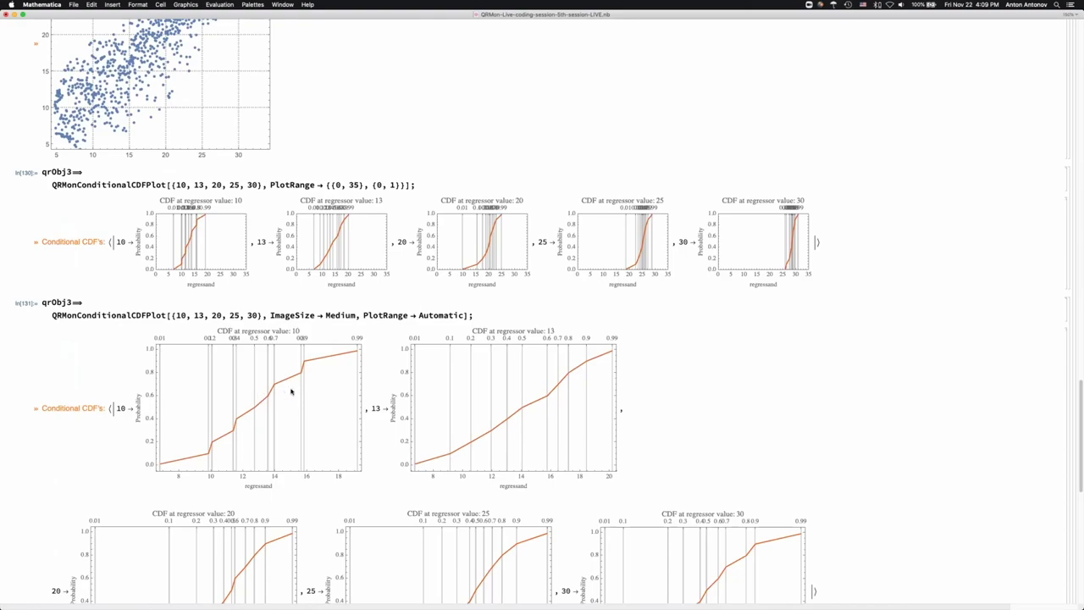
scroll(304, 389, "up", 15)
scroll(304, 383, "up", 15)
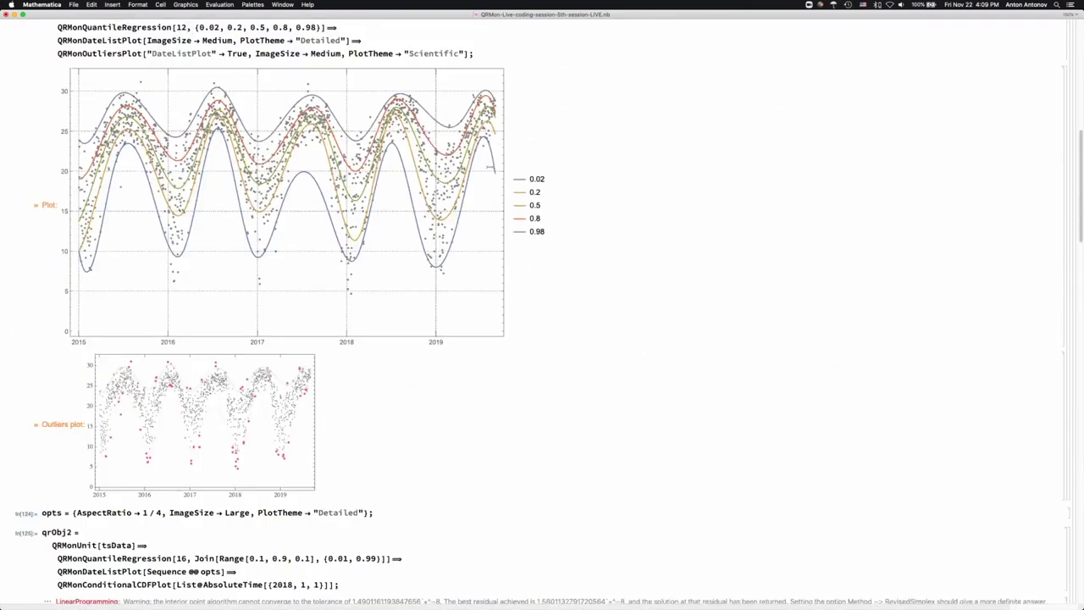
scroll(488, 165, "down", 20)
scroll(489, 165, "down", 3)
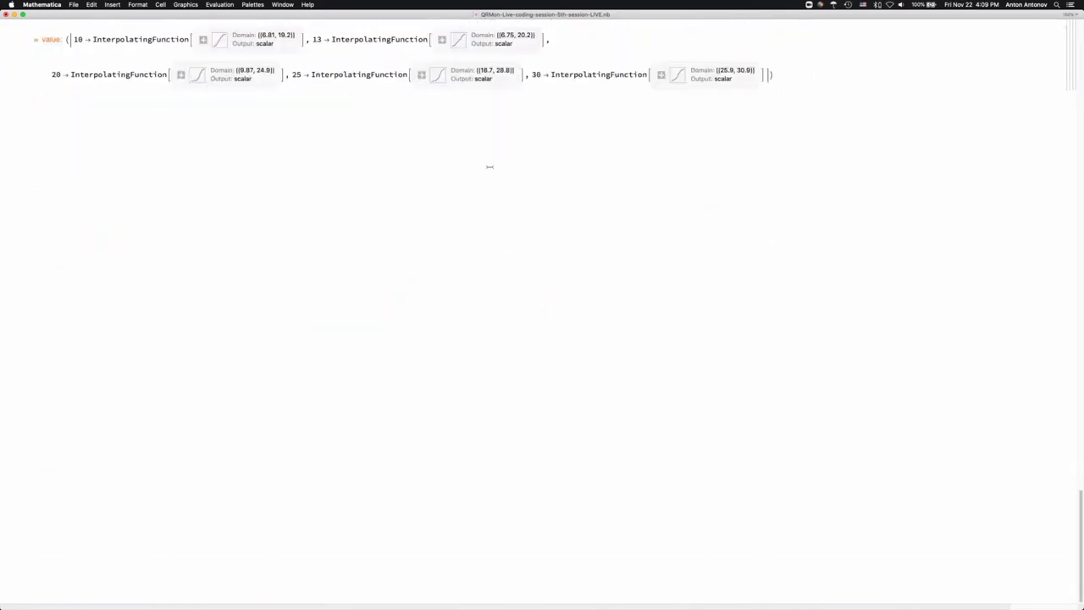
scroll(490, 165, "up", 5)
scroll(488, 166, "up", 15)
scroll(489, 166, "up", 20)
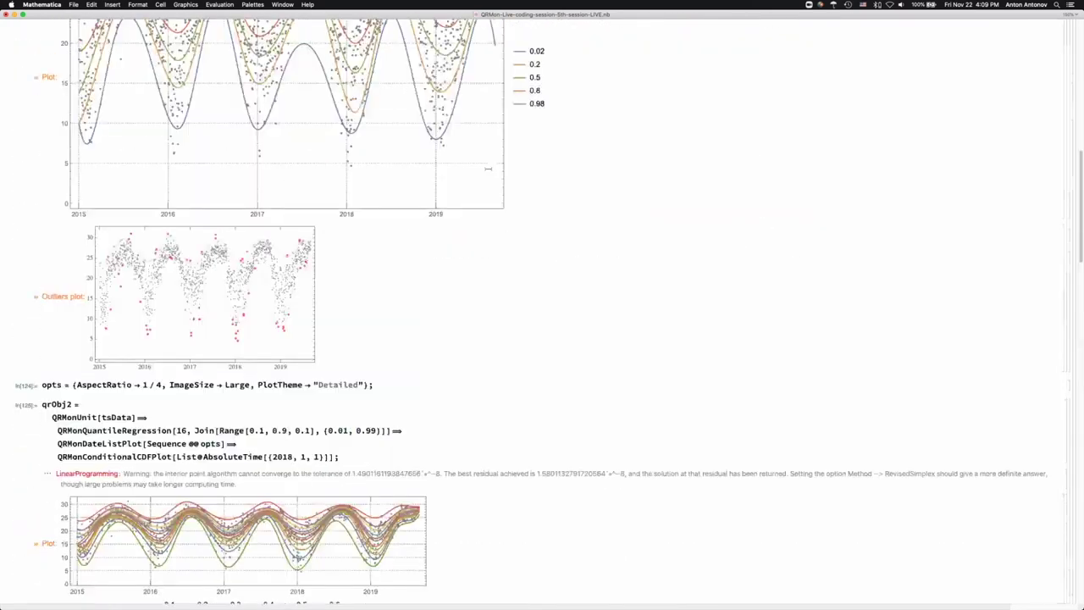
scroll(473, 192, "down", 2)
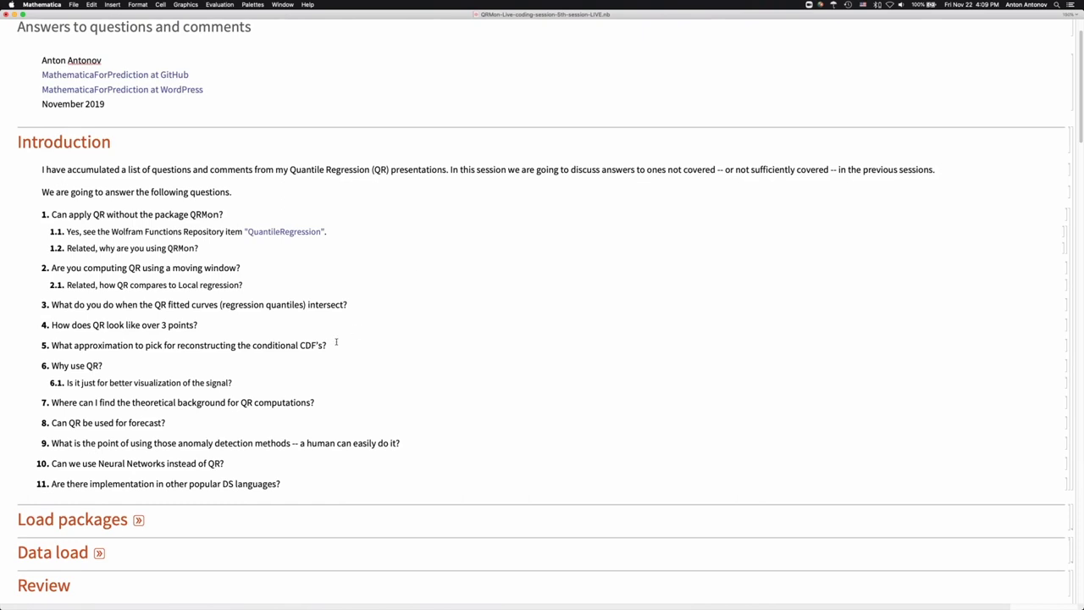
scroll(337, 342, "down", 2)
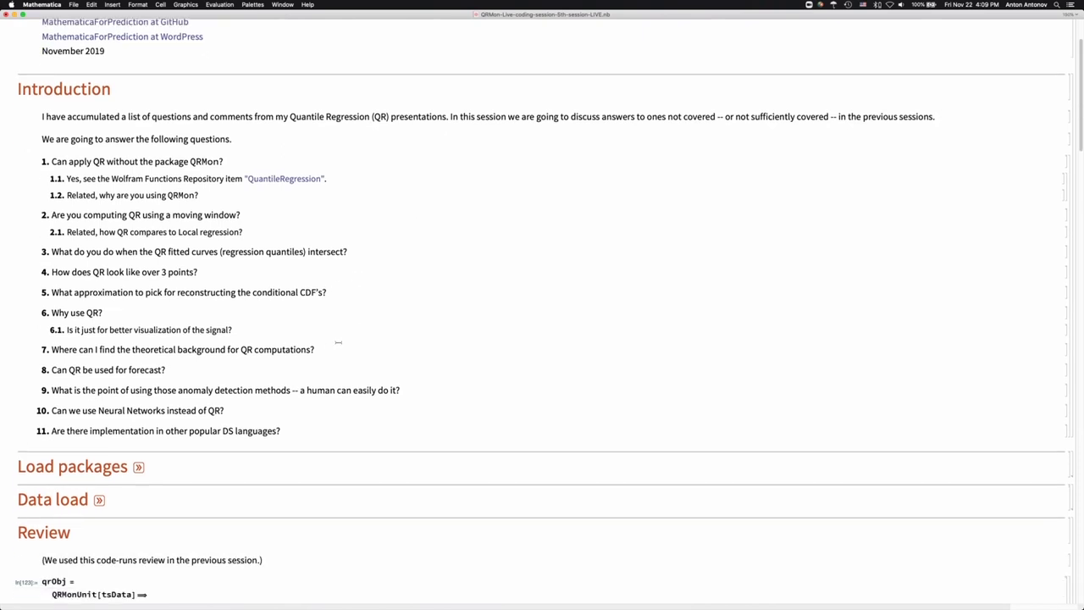
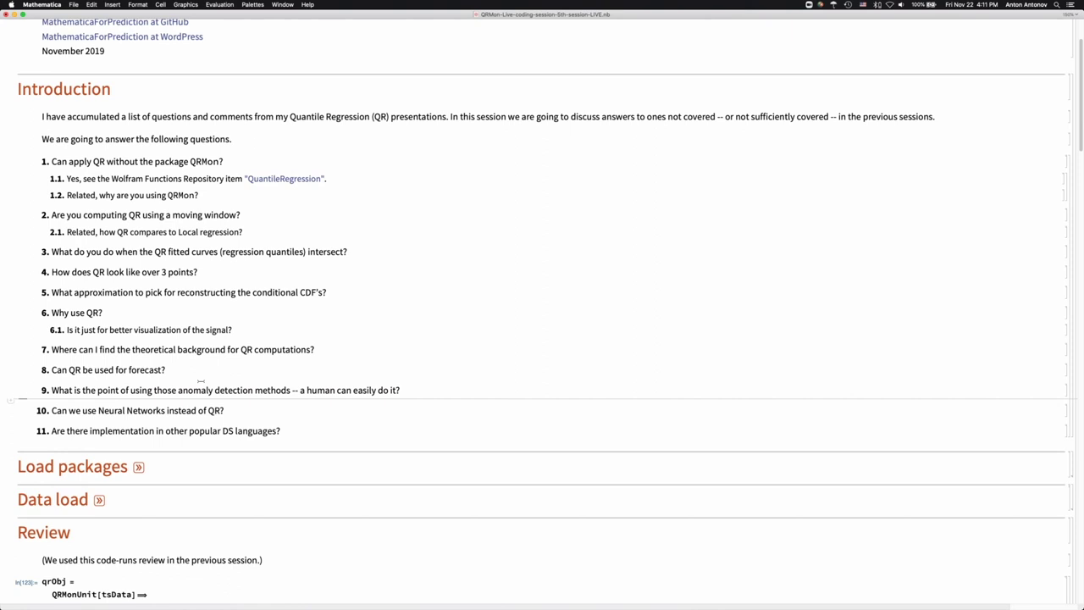
double_click(242, 390)
triple_click(241, 390)
double_click(241, 390)
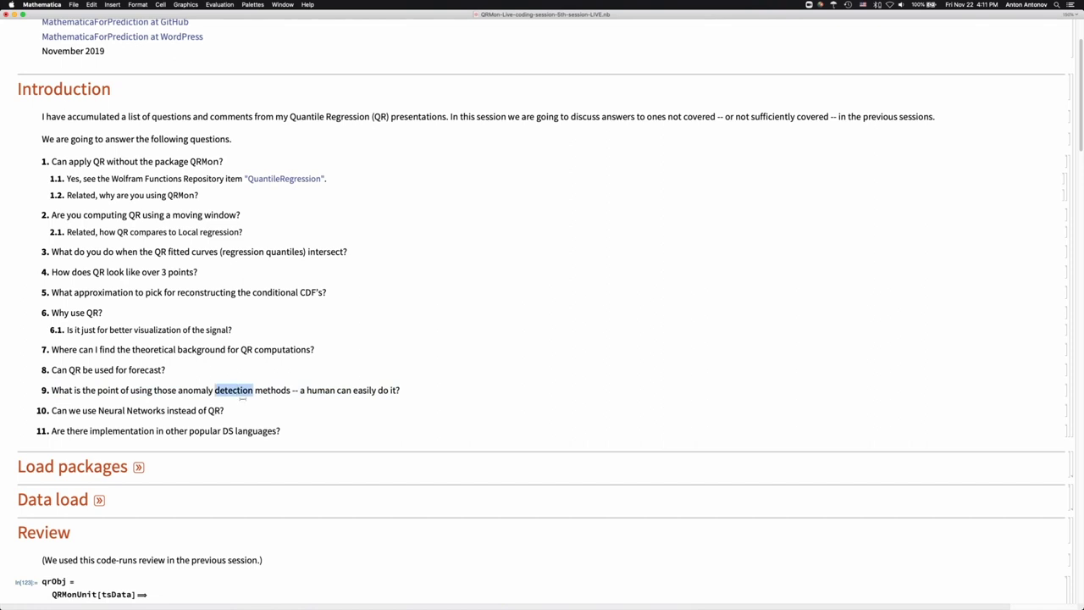
left_click(241, 403)
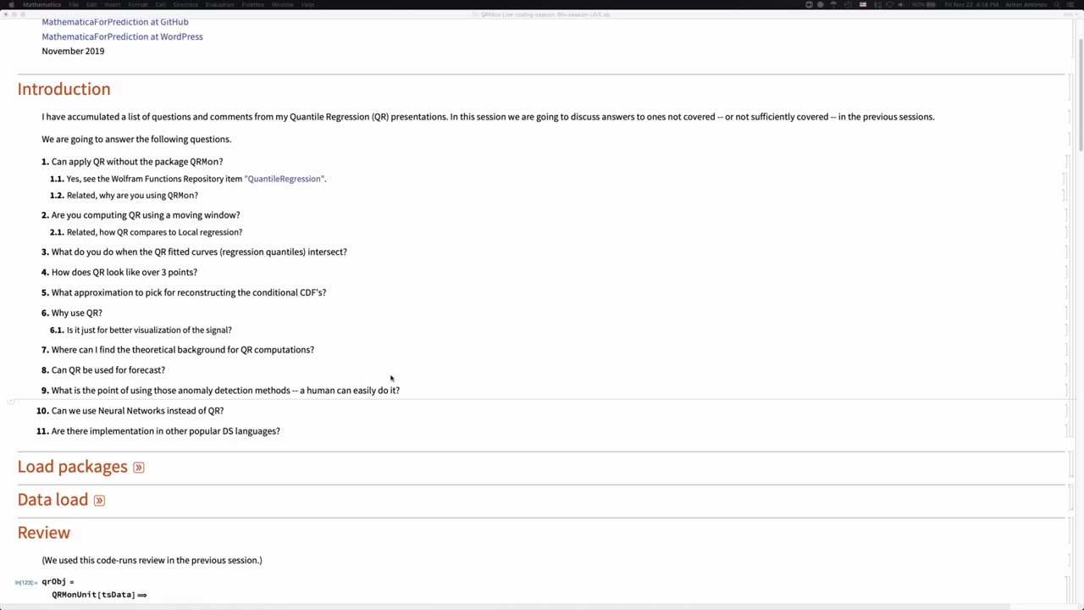
scroll(391, 377, "down", 3)
scroll(392, 377, "down", 10)
scroll(391, 377, "up", 7)
scroll(391, 377, "up", 6)
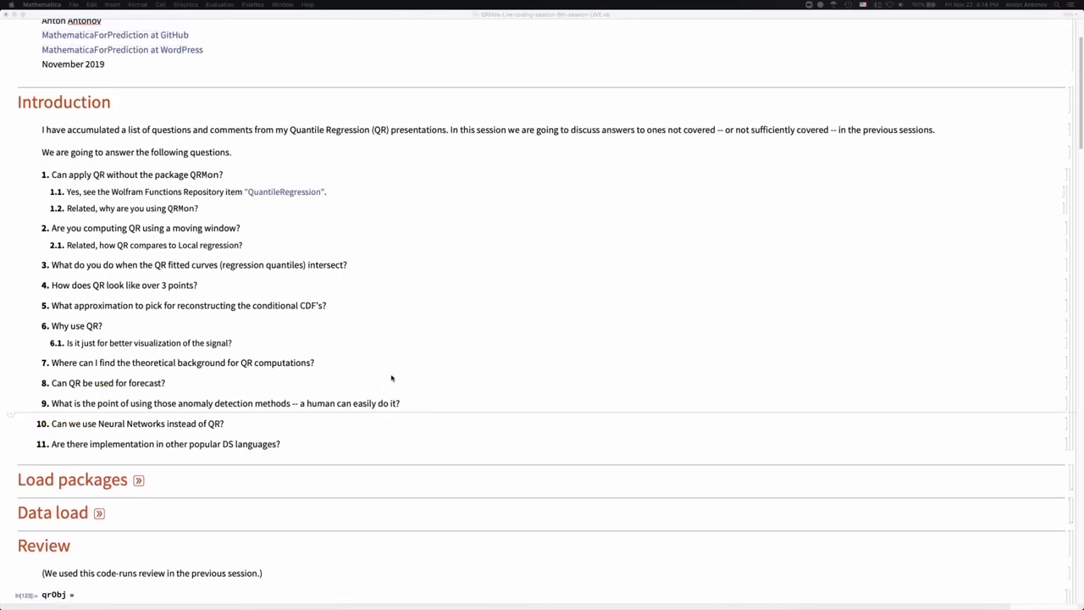
scroll(373, 366, "down", 2)
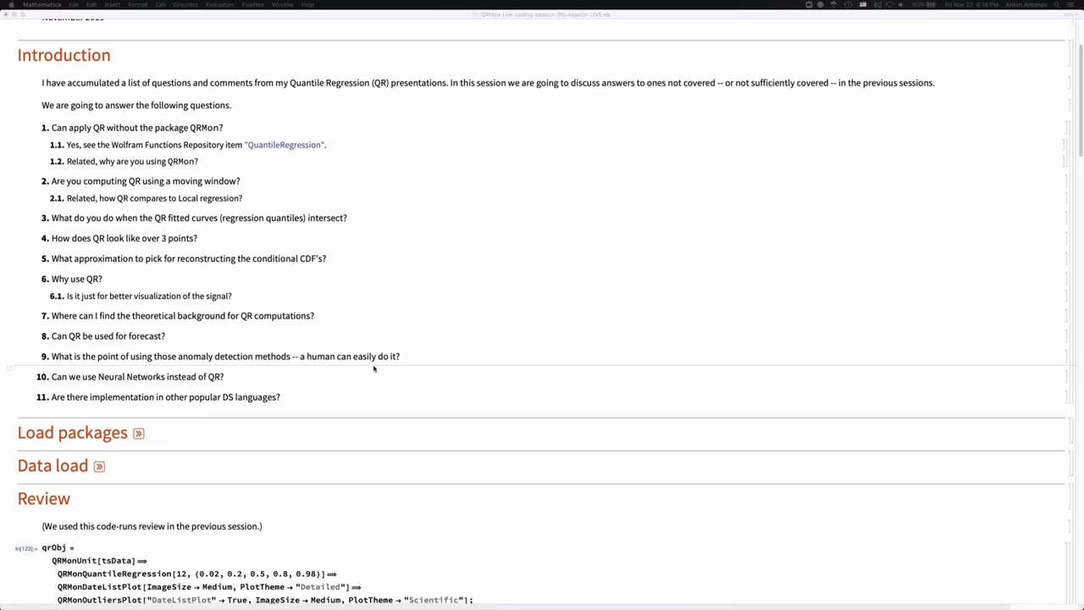
Expand the Data load section to examine its distribution, temperature and financial datasets, and collapse it again
scroll(374, 369, "down", 6)
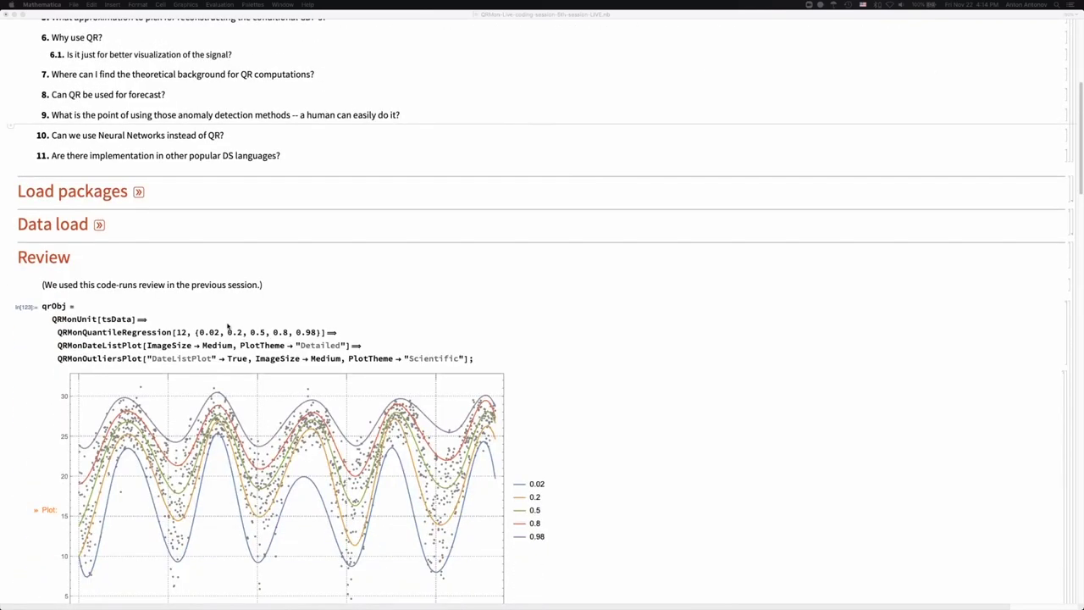
left_click(99, 224)
left_click(100, 224)
scroll(161, 224, "down", 5)
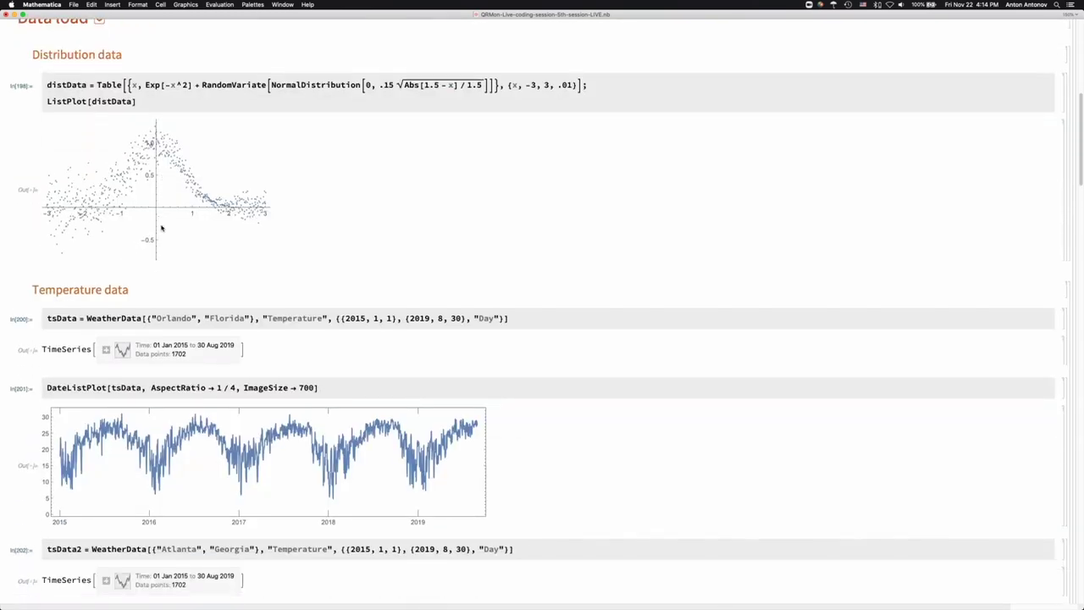
scroll(146, 203, "down", 10)
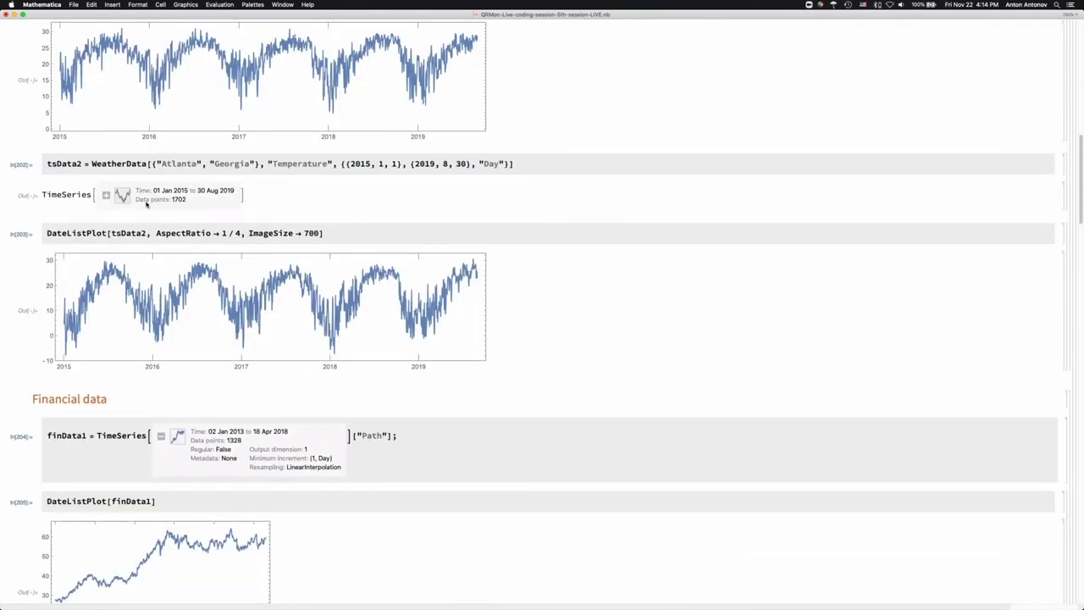
scroll(146, 203, "down", 8)
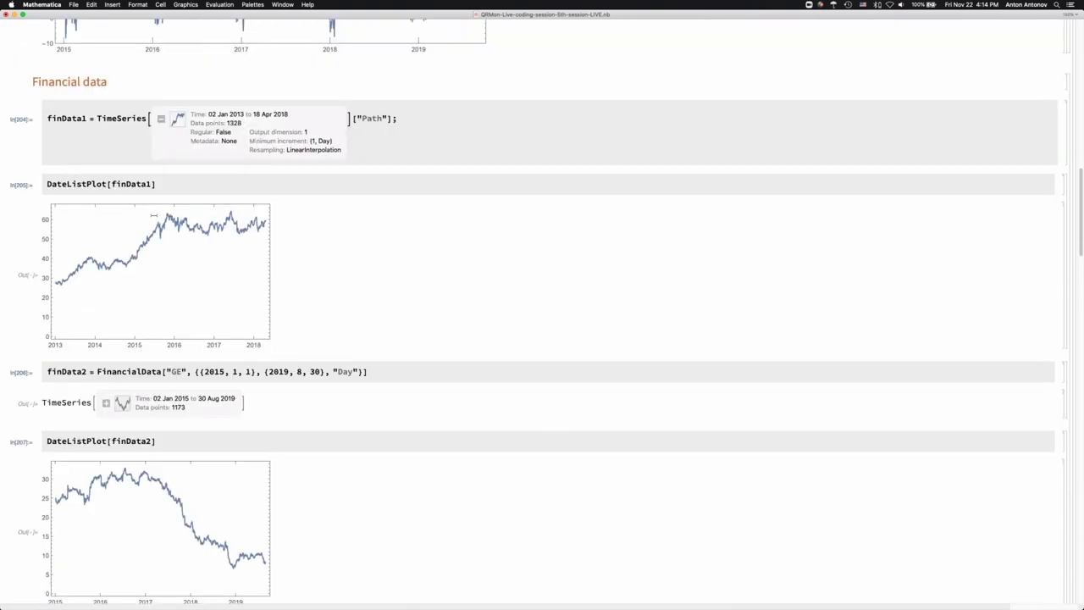
scroll(154, 216, "up", 18)
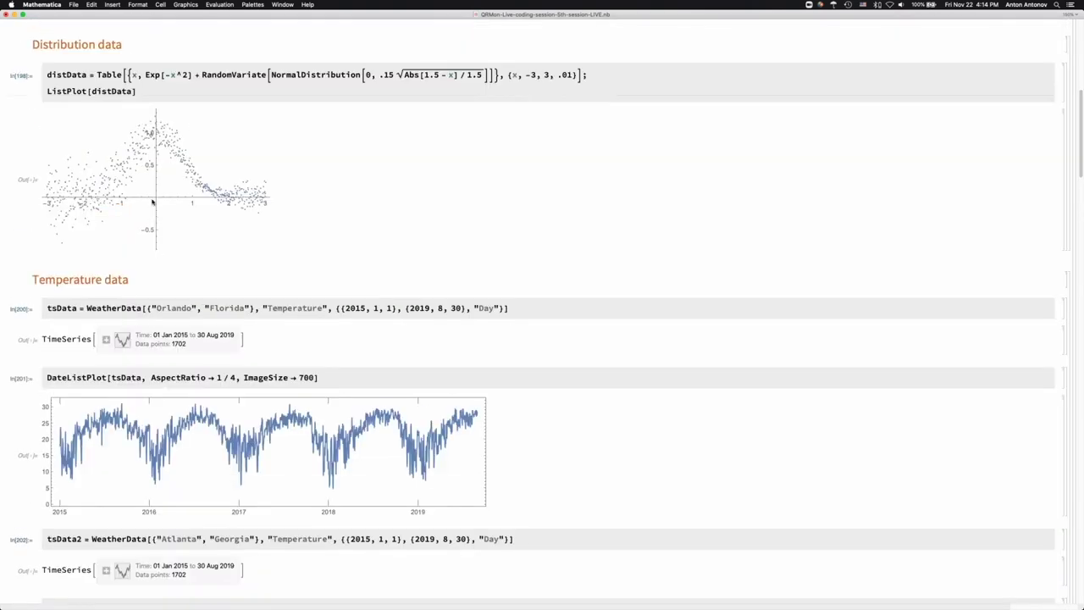
scroll(152, 204, "up", 2)
scroll(157, 491, "down", 2)
scroll(150, 220, "down", 3)
scroll(194, 297, "up", 5)
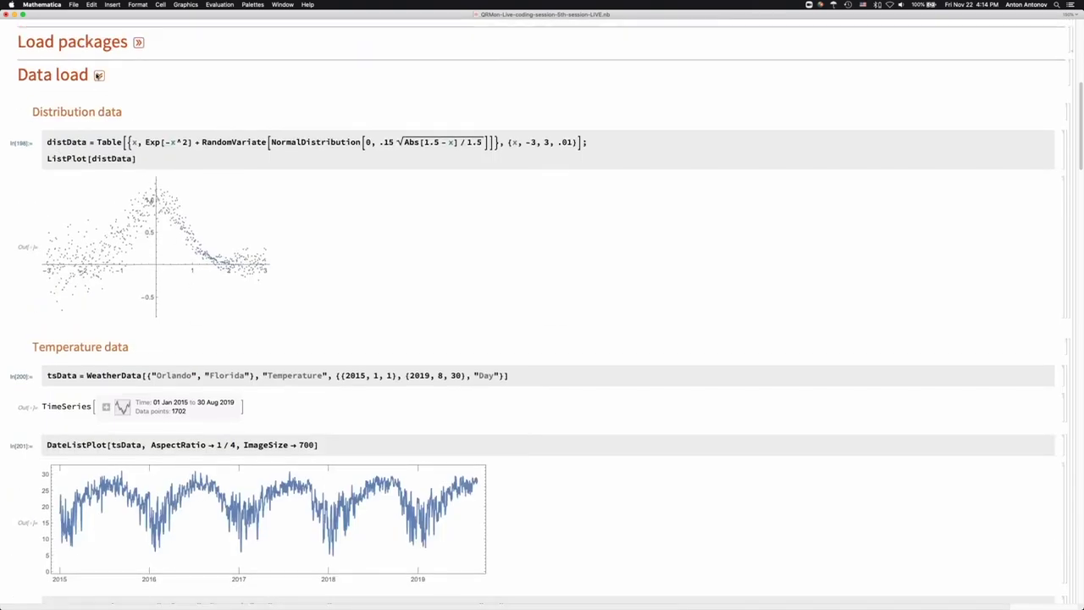
left_click(98, 75)
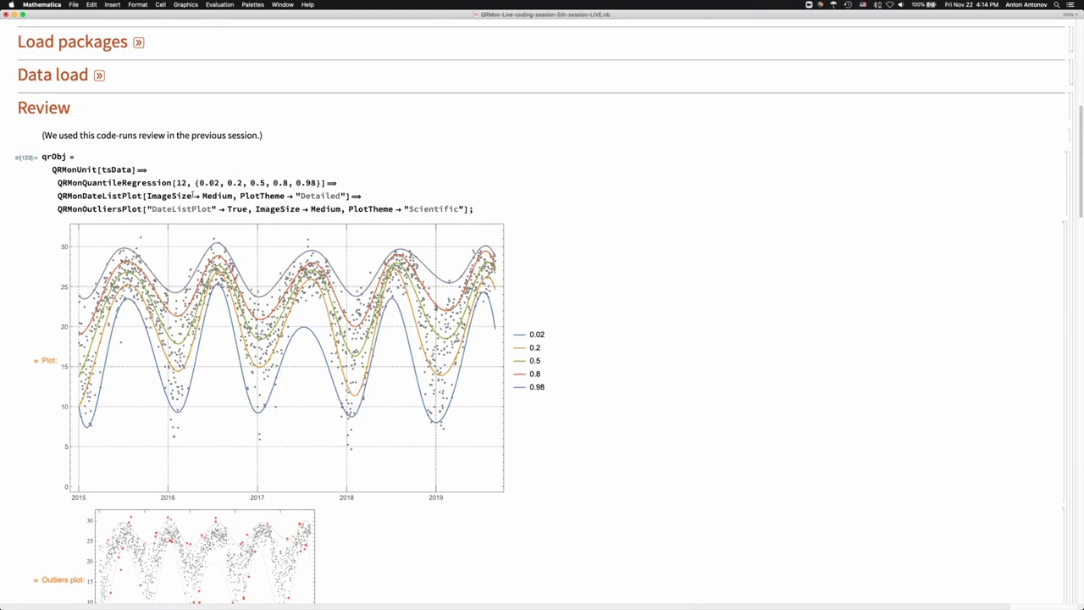
Re-evaluate the qrObj quantile regression cell in the Review section and check its regression and outliers plots
key("shift+Return")
scroll(190, 199, "down", 2)
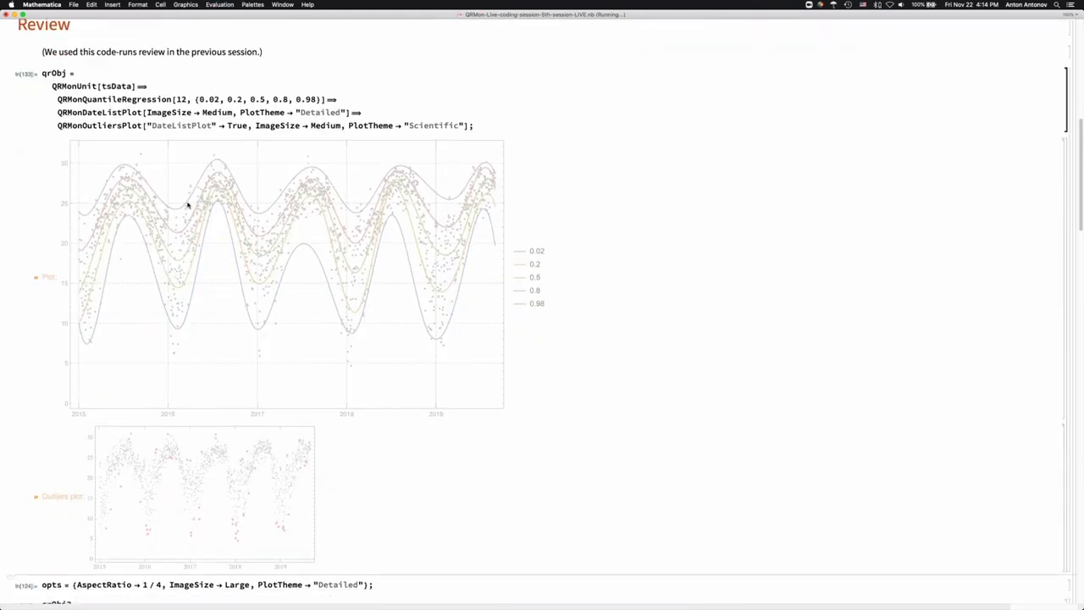
scroll(191, 204, "down", 3)
scroll(191, 203, "up", 4)
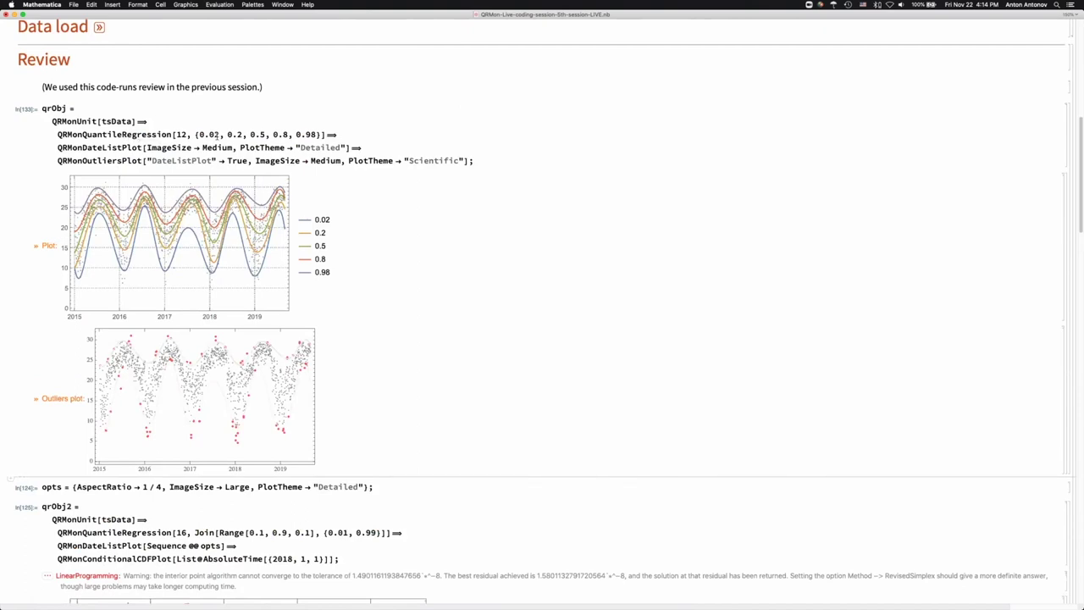
Enlarge the outliers plot under the qrObj cell in the Review section by about a third of its width
left_click(216, 206)
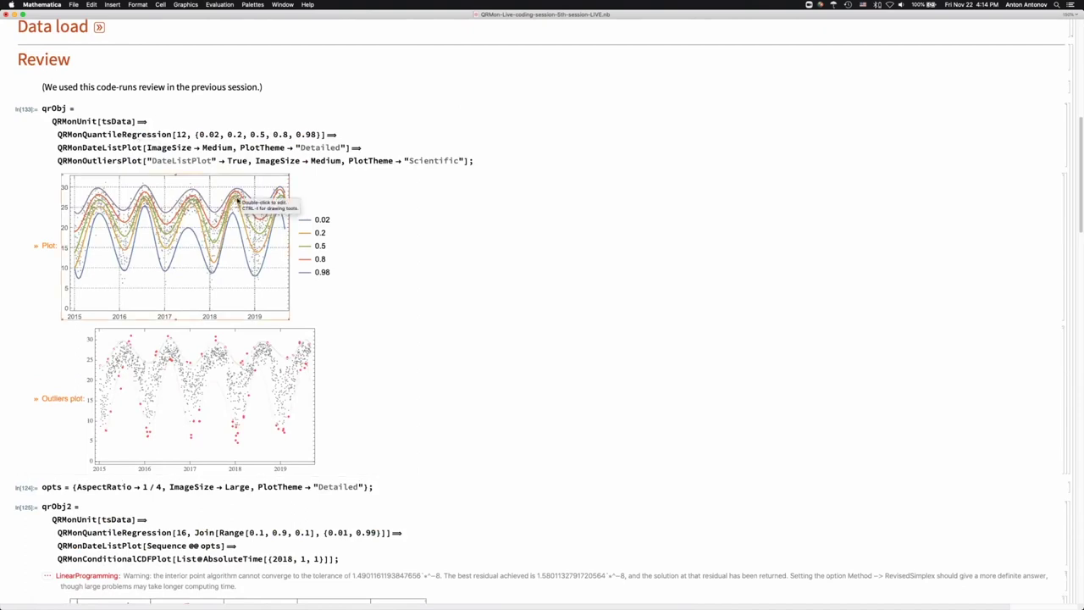
left_click(177, 144)
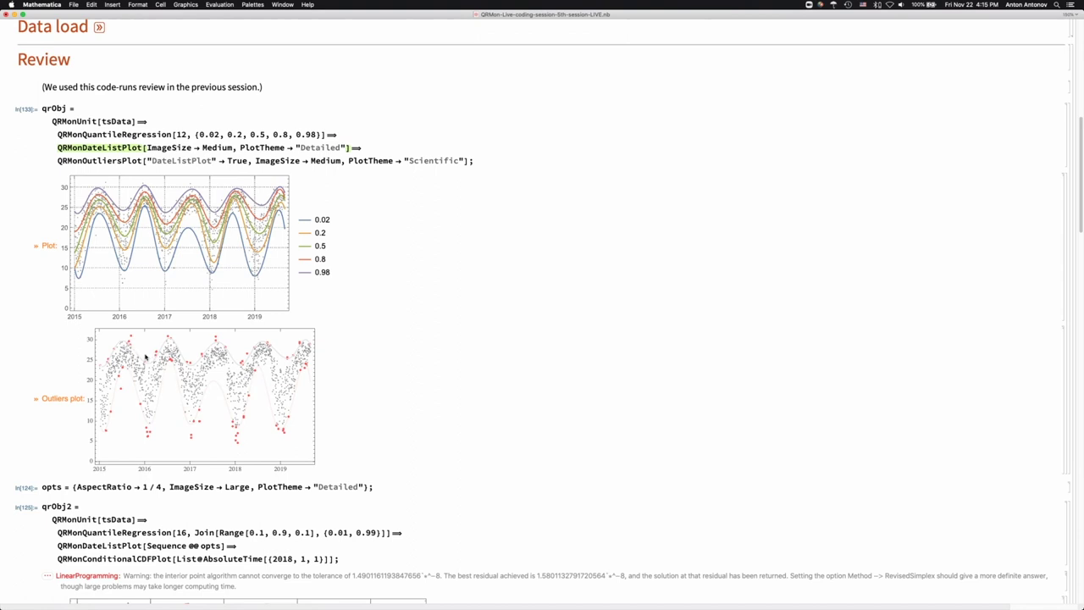
left_click(226, 394)
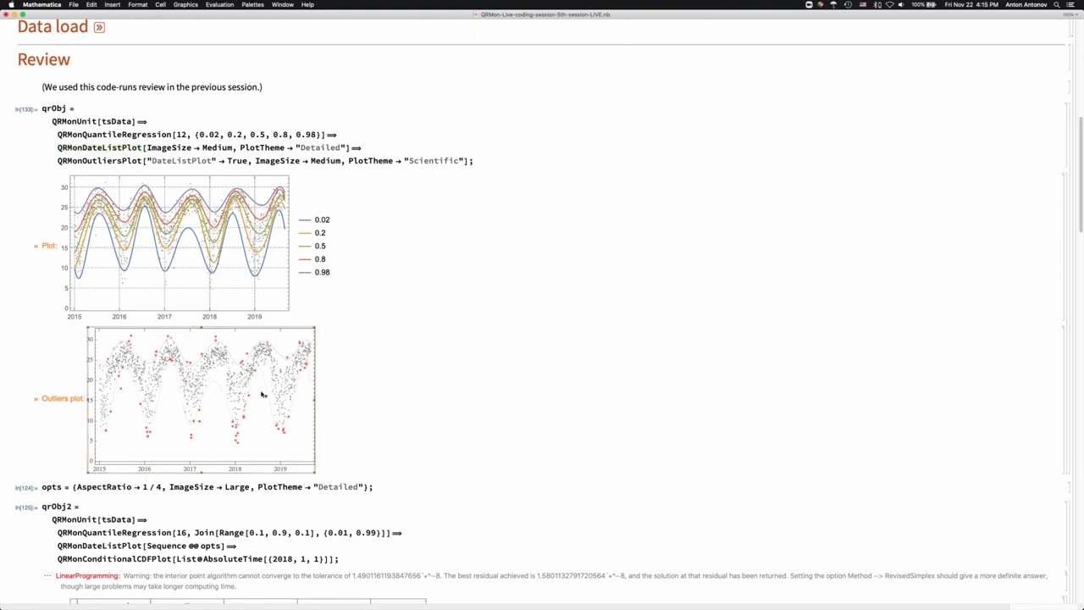
left_click_drag(315, 398, 495, 425)
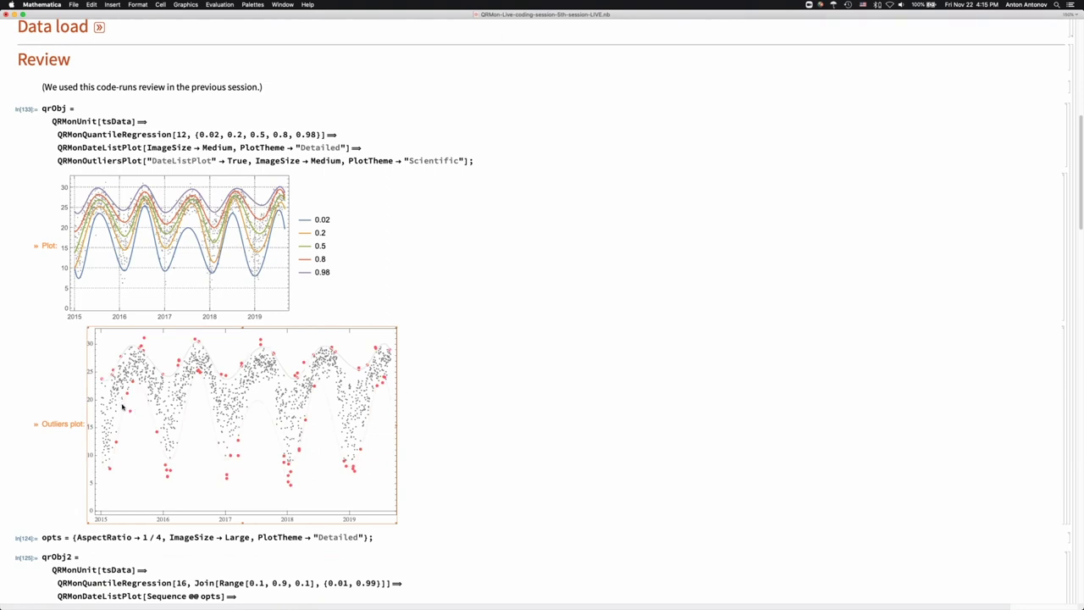
Examine the qrObj2 quantile regression and conditional CDF plots, and compare the original data with the QRMonSimulate output in the Review section
scroll(318, 306, "down", 6)
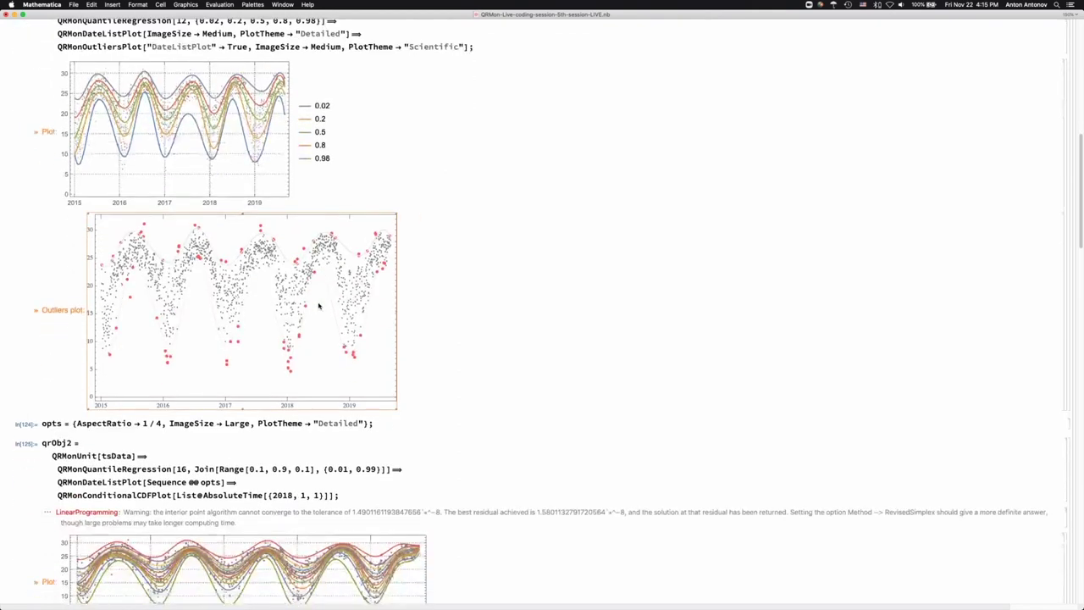
scroll(311, 312, "down", 4)
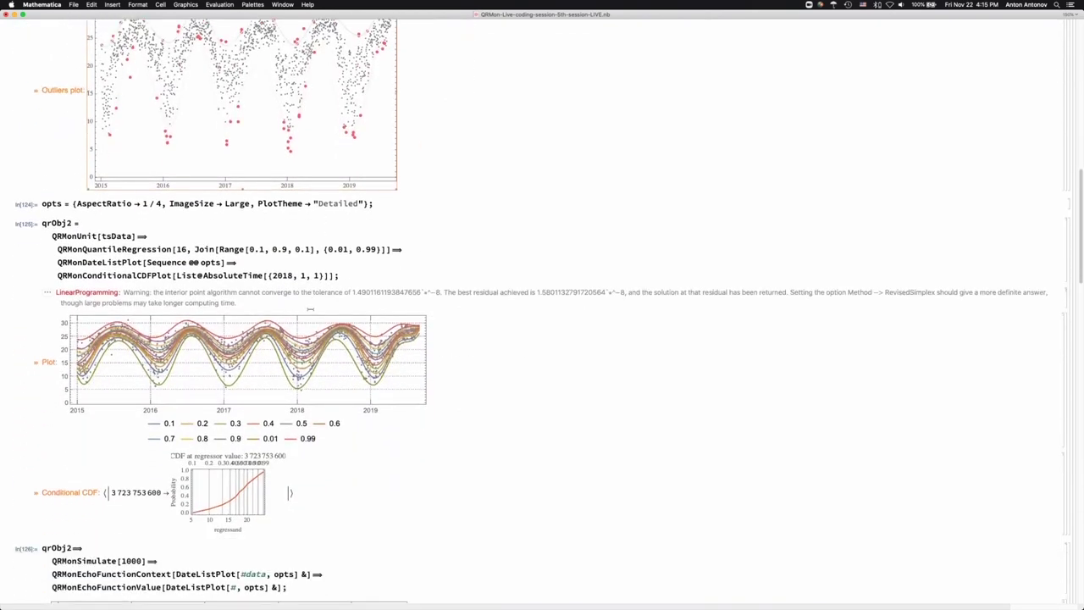
scroll(288, 248, "down", 1)
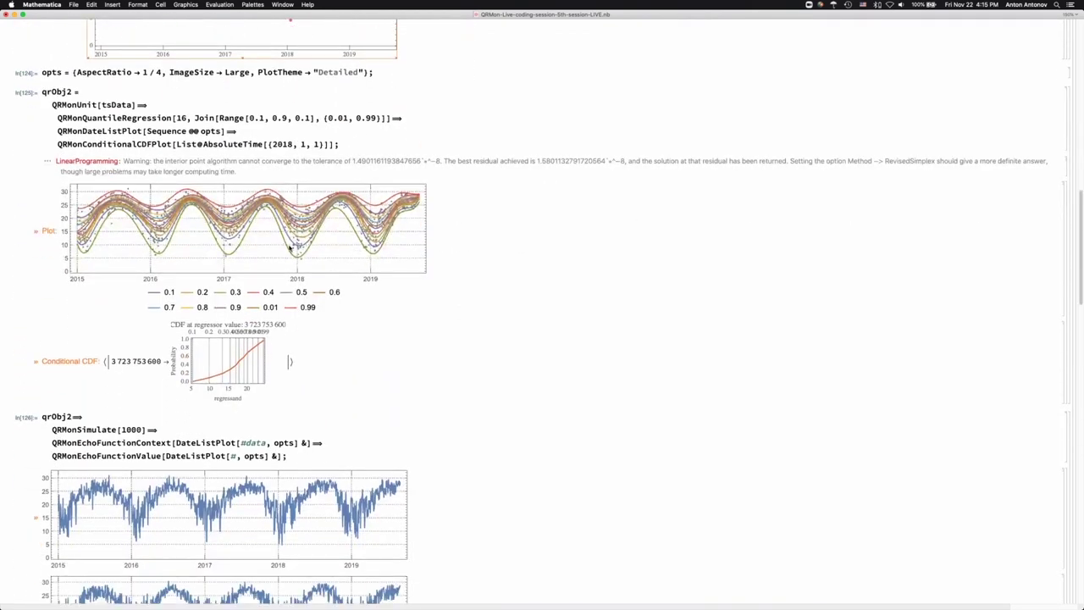
scroll(288, 247, "down", 2)
scroll(290, 247, "up", 1)
scroll(290, 247, "up", 1)
scroll(188, 333, "down", 2)
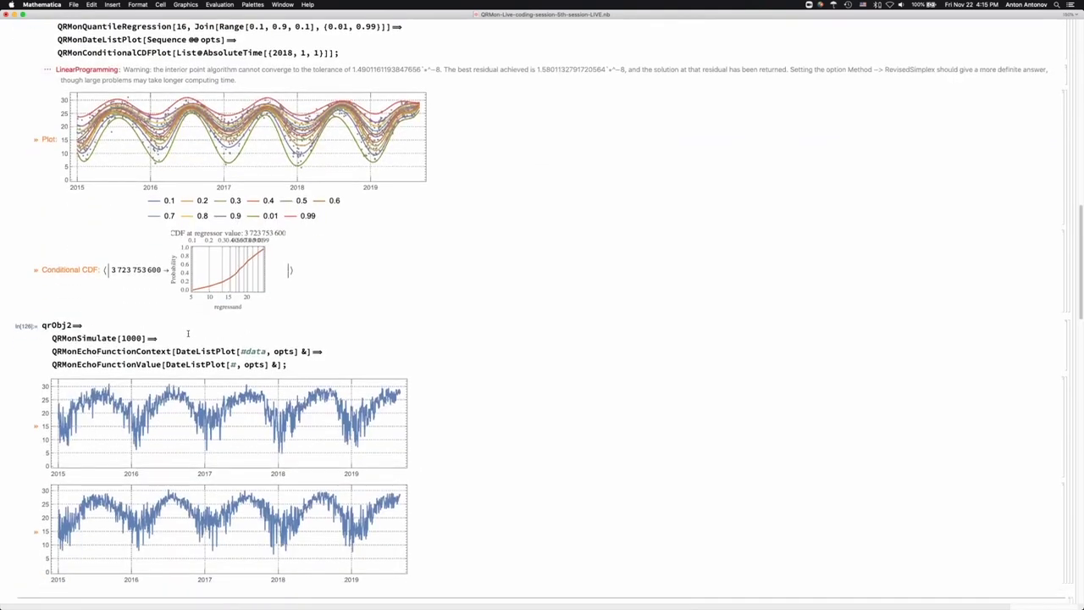
scroll(269, 314, "up", 3)
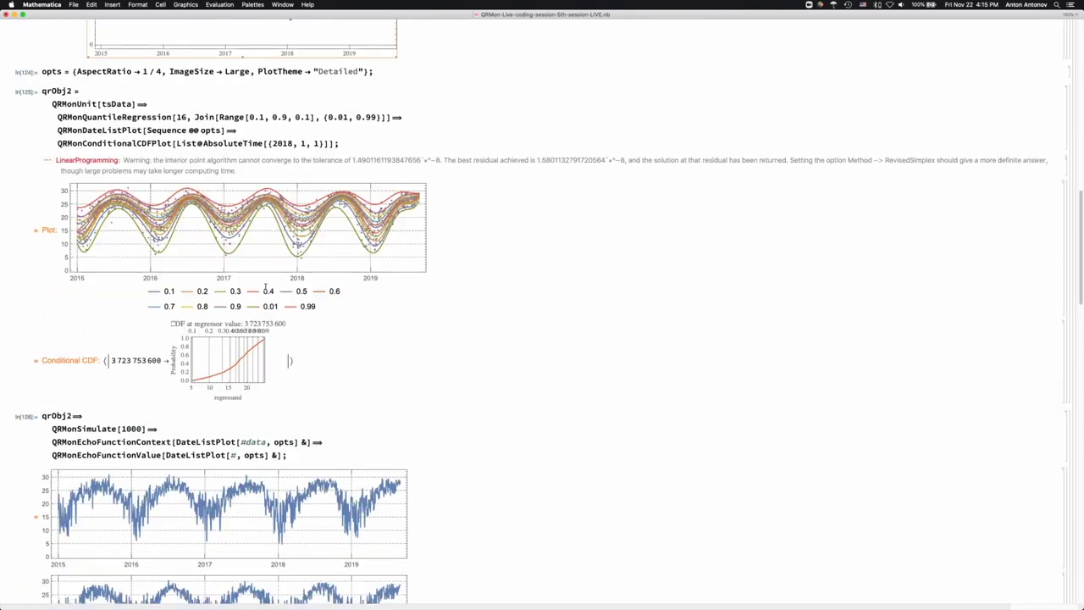
scroll(229, 259, "down", 2)
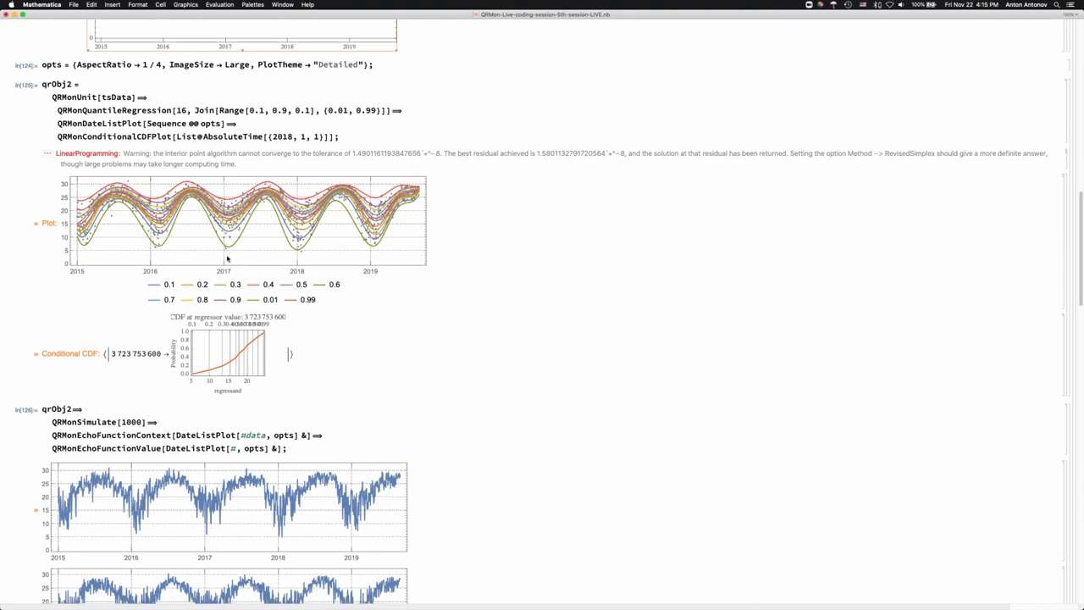
double_click(84, 363)
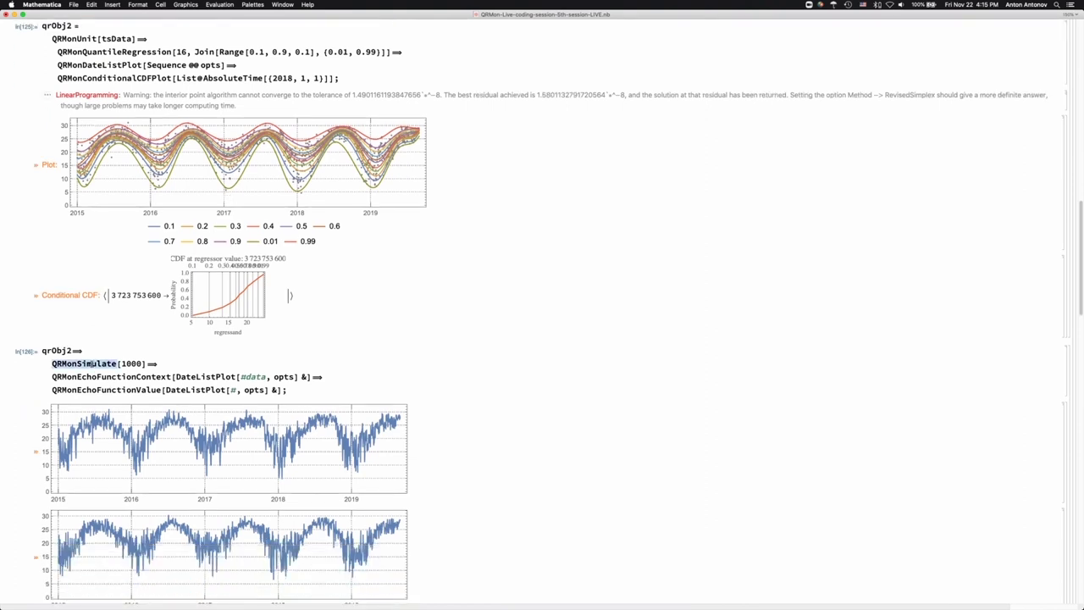
scroll(91, 364, "down", 2)
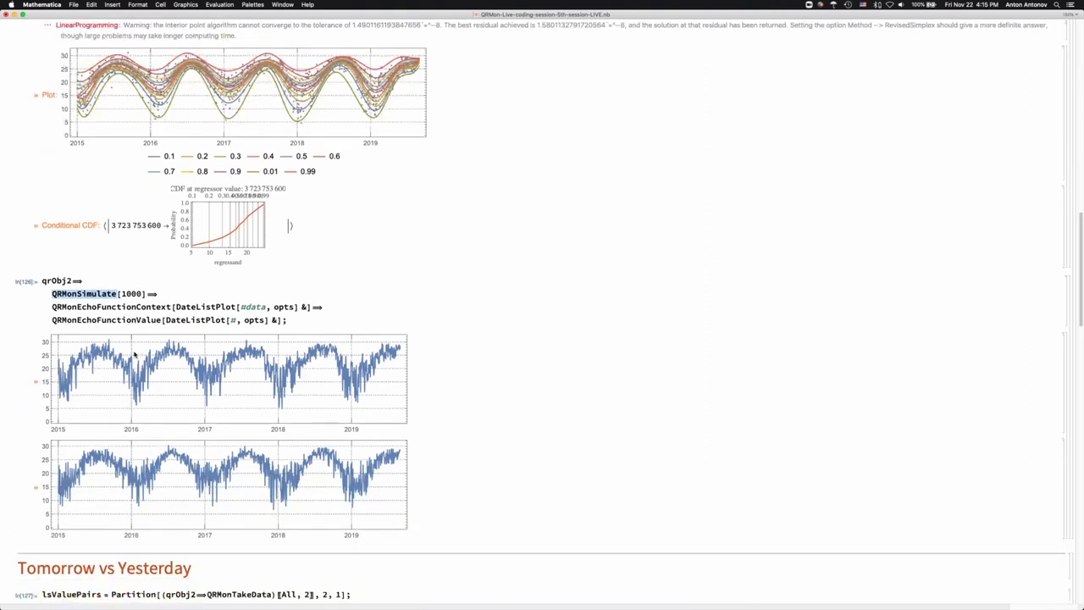
left_click(182, 303)
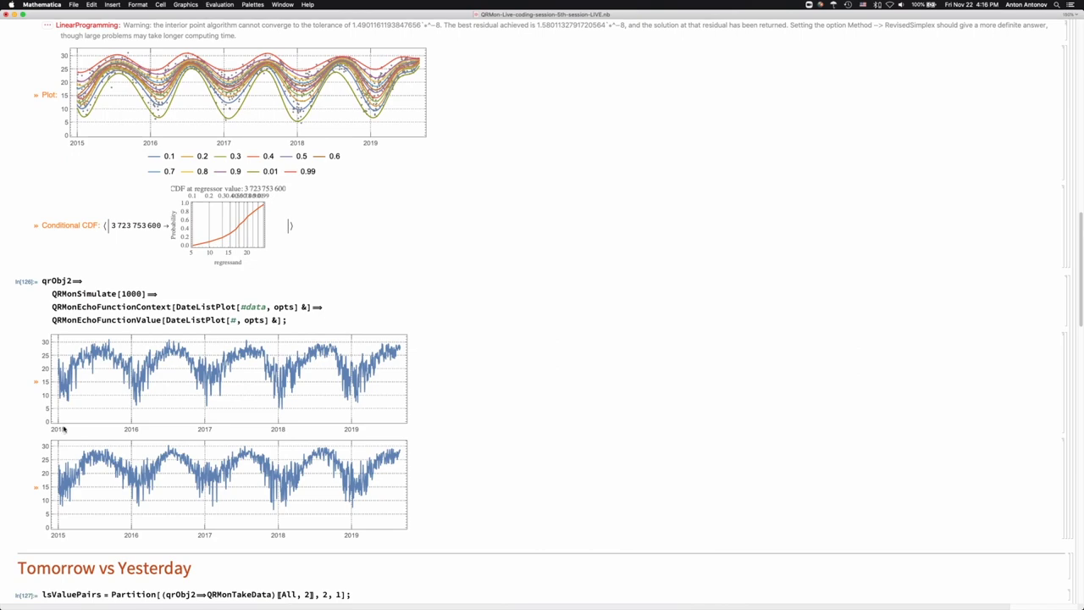
Look through the "Tomorrow vs Yesterday" section and rename its heading to "Today vs Yesterday"
scroll(64, 429, "down", 8)
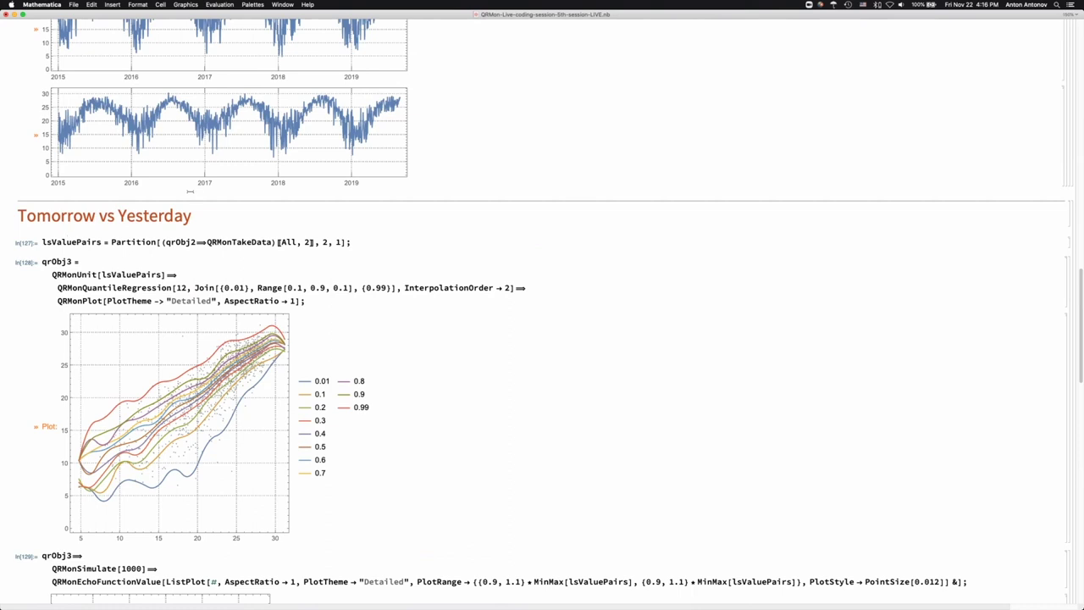
scroll(125, 242, "down", 1)
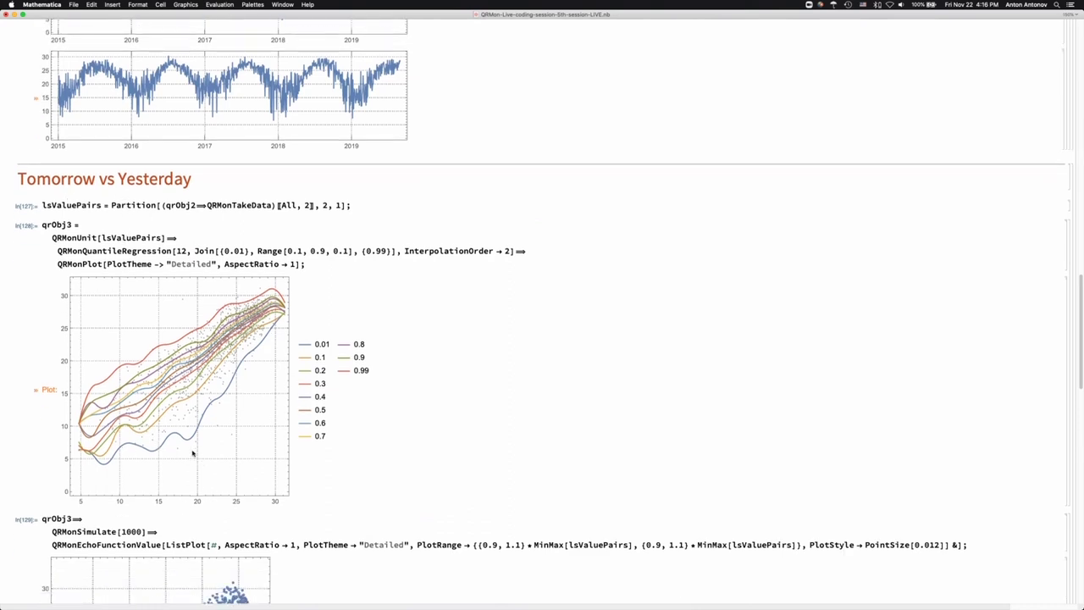
scroll(193, 455, "down", 4)
scroll(193, 455, "down", 7)
scroll(193, 455, "up", 4)
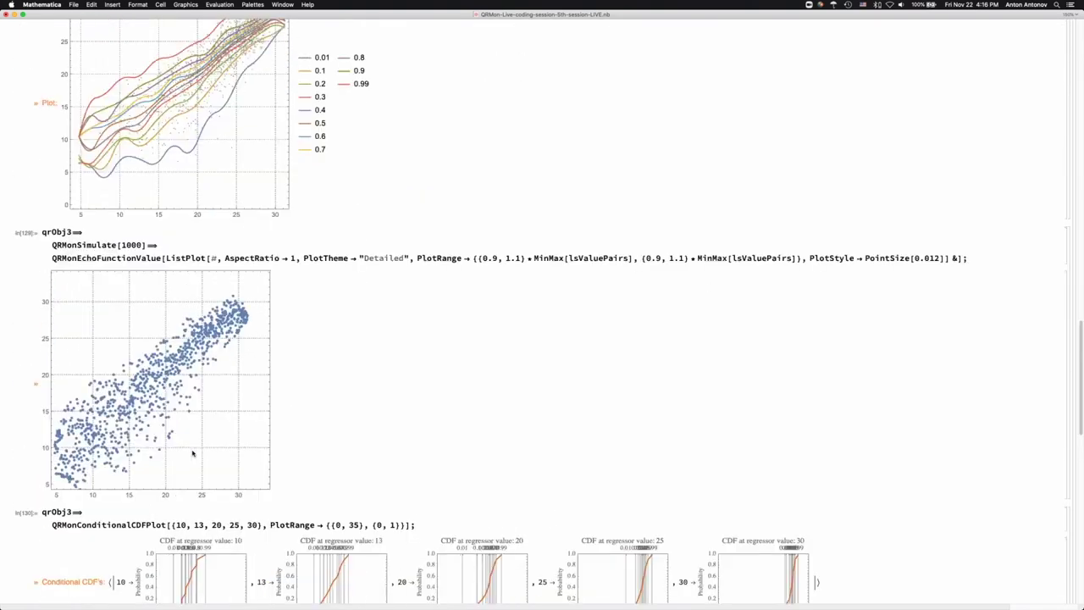
scroll(193, 454, "up", 4)
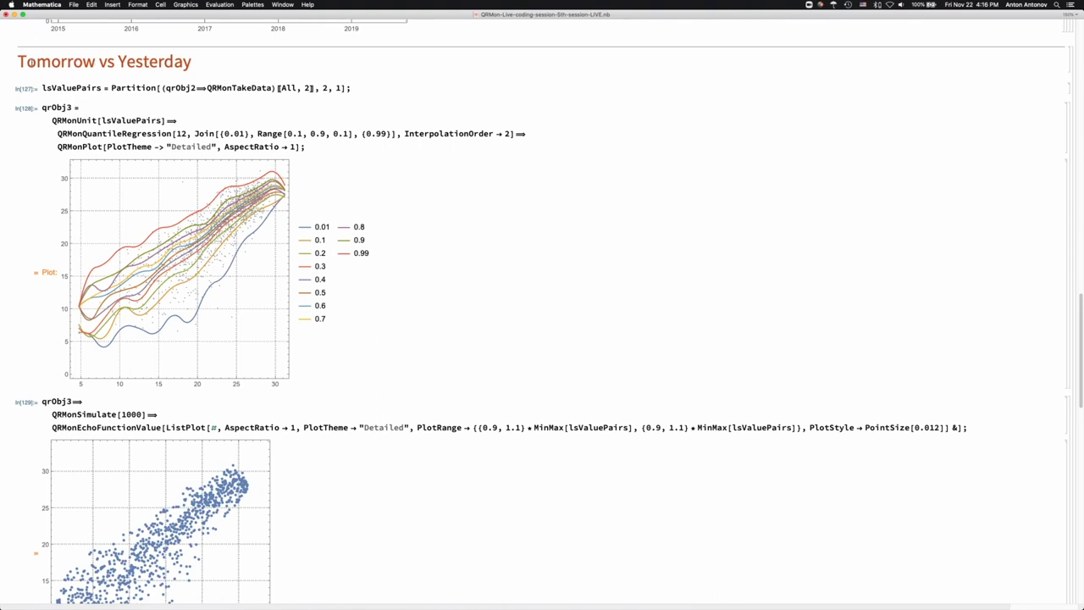
double_click(34, 63)
scroll(542, 312, "up", 1)
type("Today")
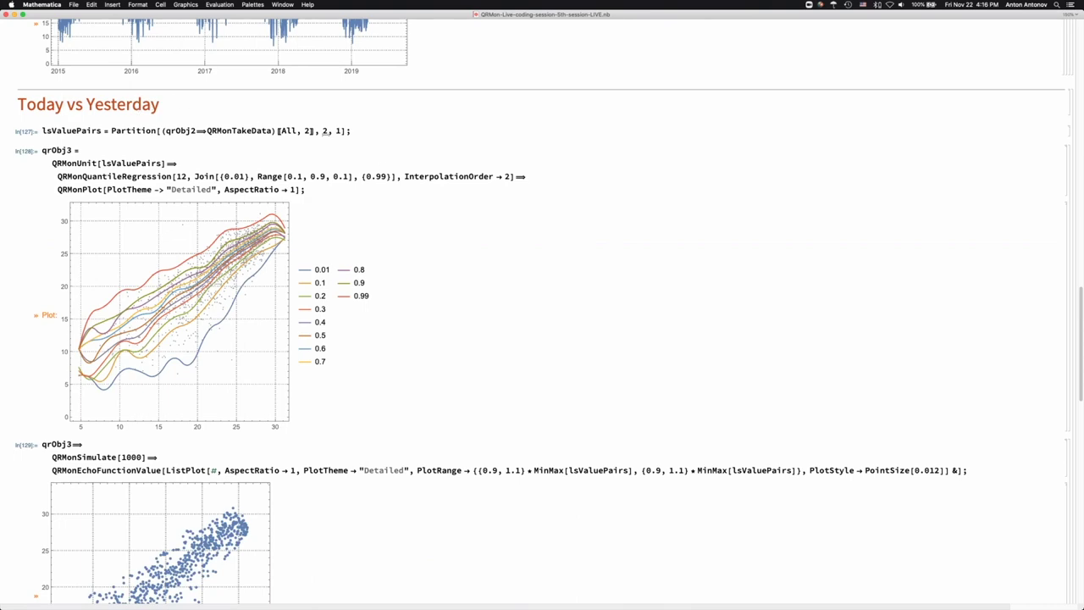
Check the Today vs Yesterday section's simulation and conditional CDF plots, and collapse both the Review and Today vs Yesterday sections
scroll(383, 167, "up", 3)
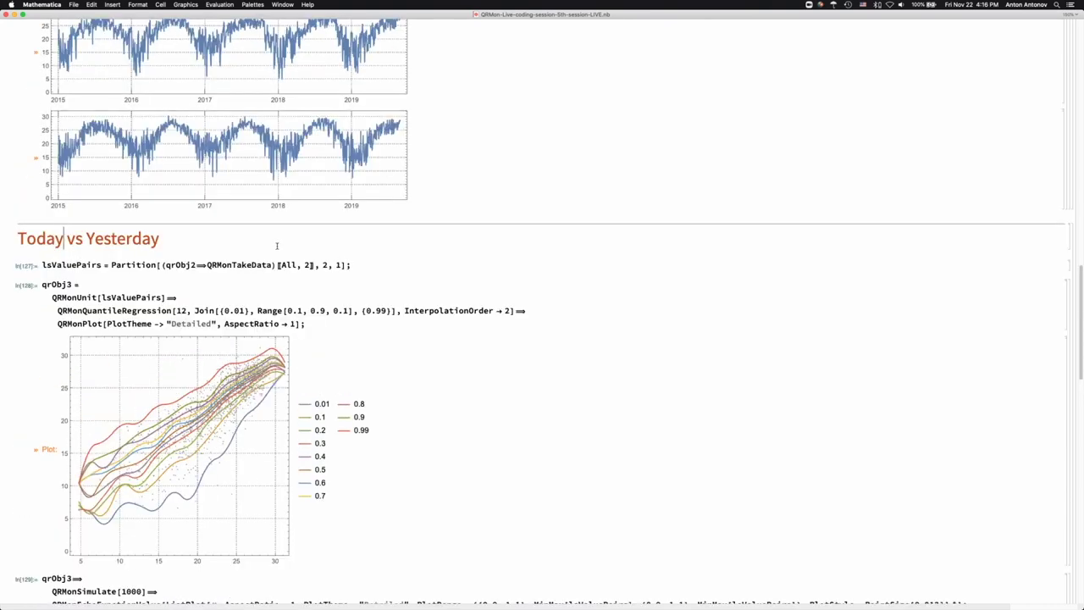
scroll(220, 271, "down", 1)
scroll(193, 314, "down", 7)
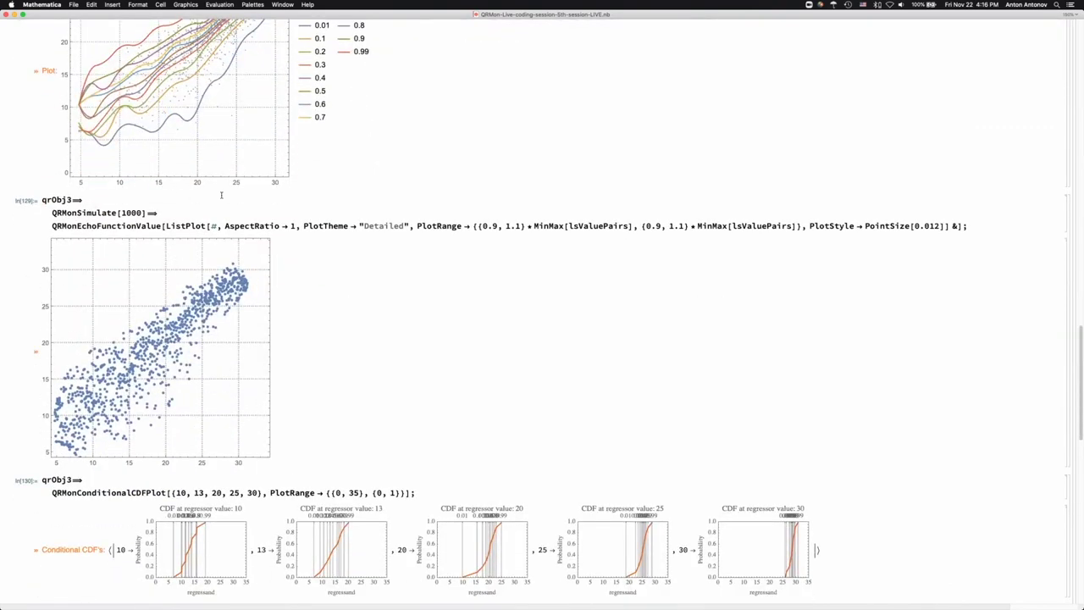
scroll(203, 194, "up", 12)
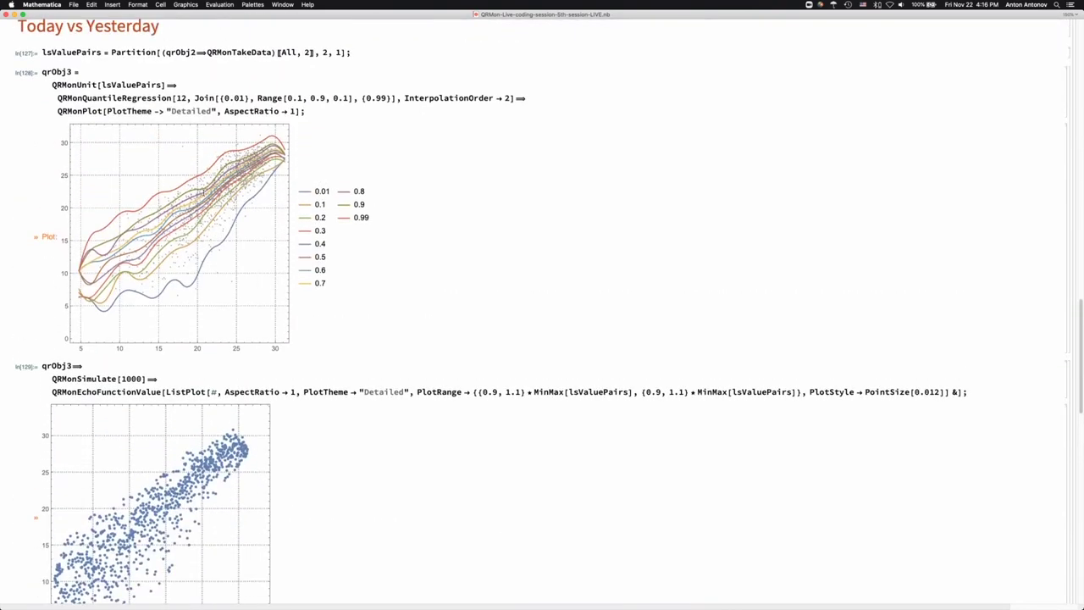
scroll(202, 201, "up", 20)
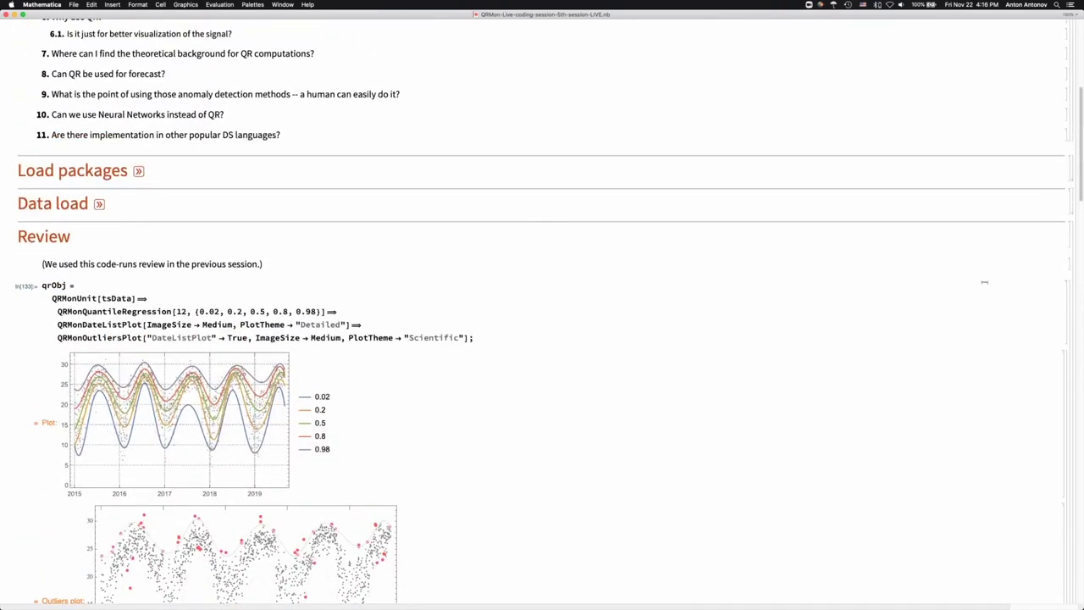
double_click(1069, 254)
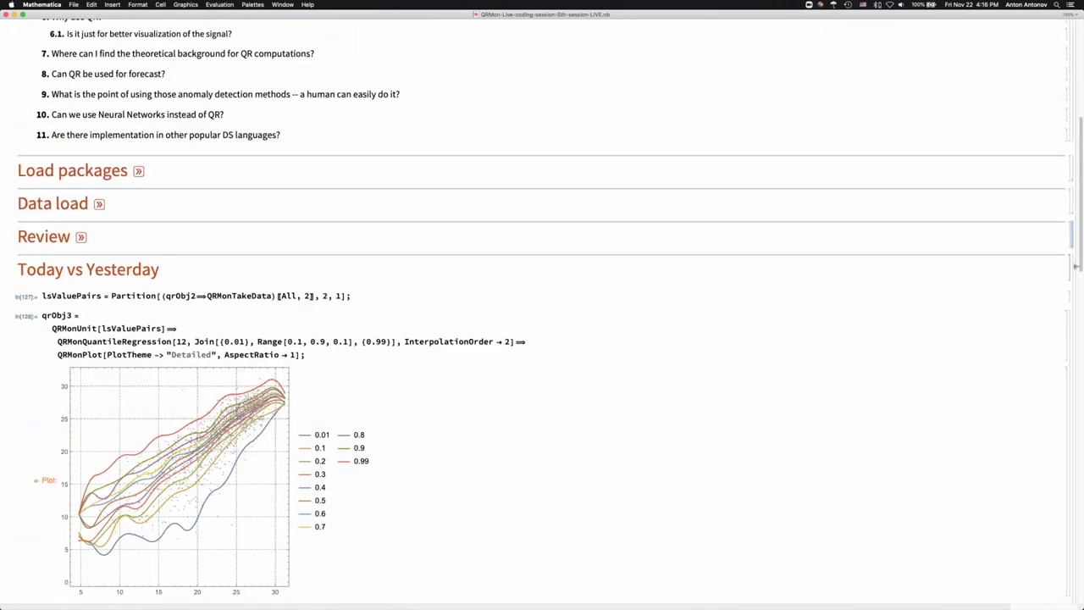
double_click(1072, 266)
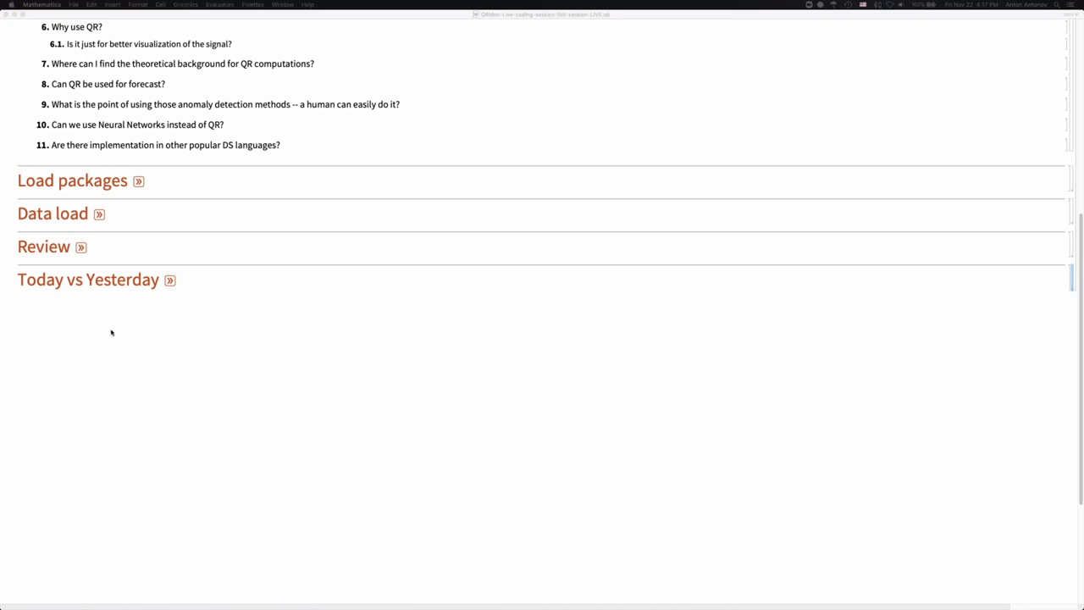
Add the section "Using ResourceFunction[“QuantileRegression”]" after Today vs Yesterday, expand it, and check it against the Introduction's question list
left_click(135, 352)
left_click(379, 313)
scroll(321, 353, "down", 3)
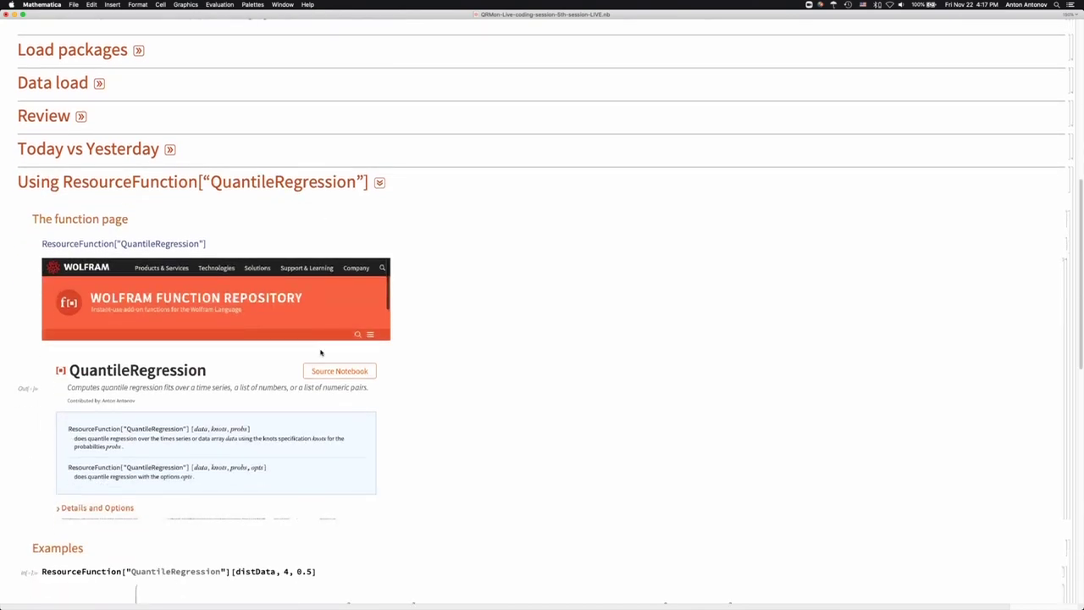
scroll(373, 347, "up", 10)
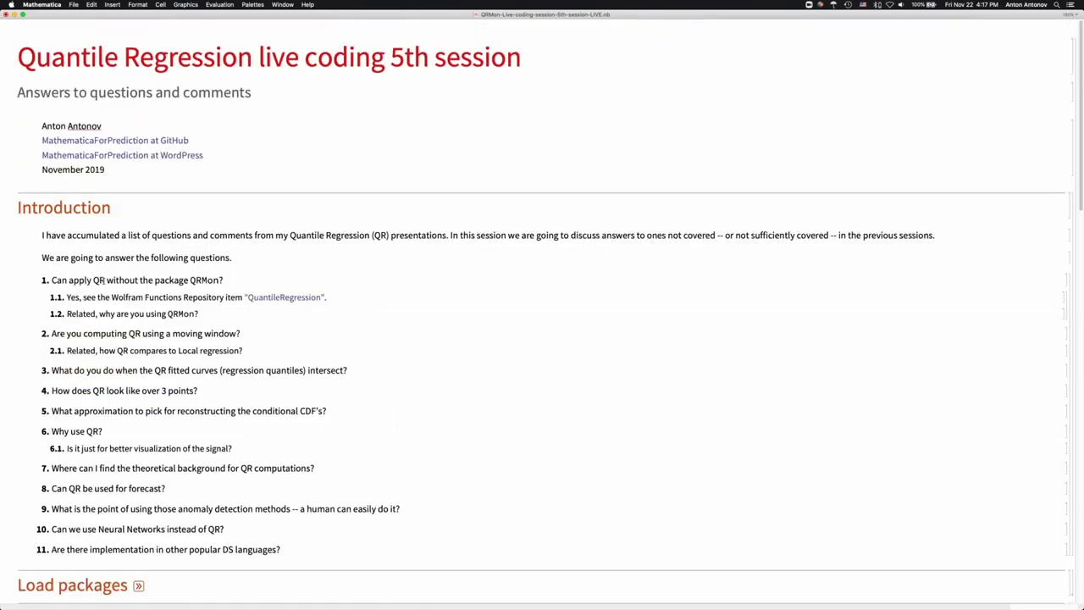
scroll(161, 283, "down", 10)
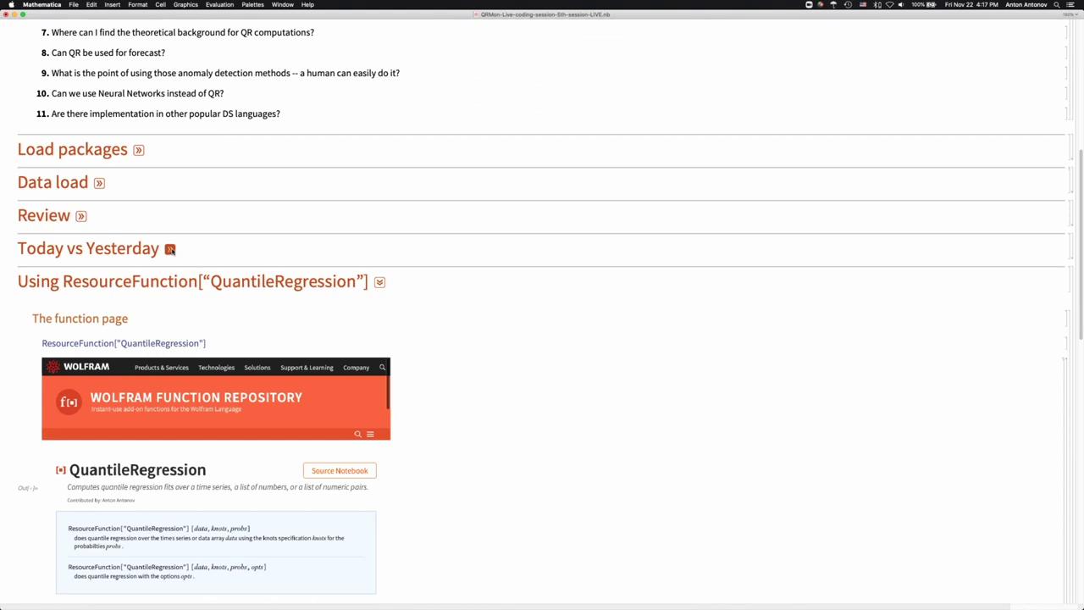
Open the QuantileRegression page of the Wolfram Function Repository in Safari from the section's function link, and expand its Details and Options
scroll(127, 271, "down", 2)
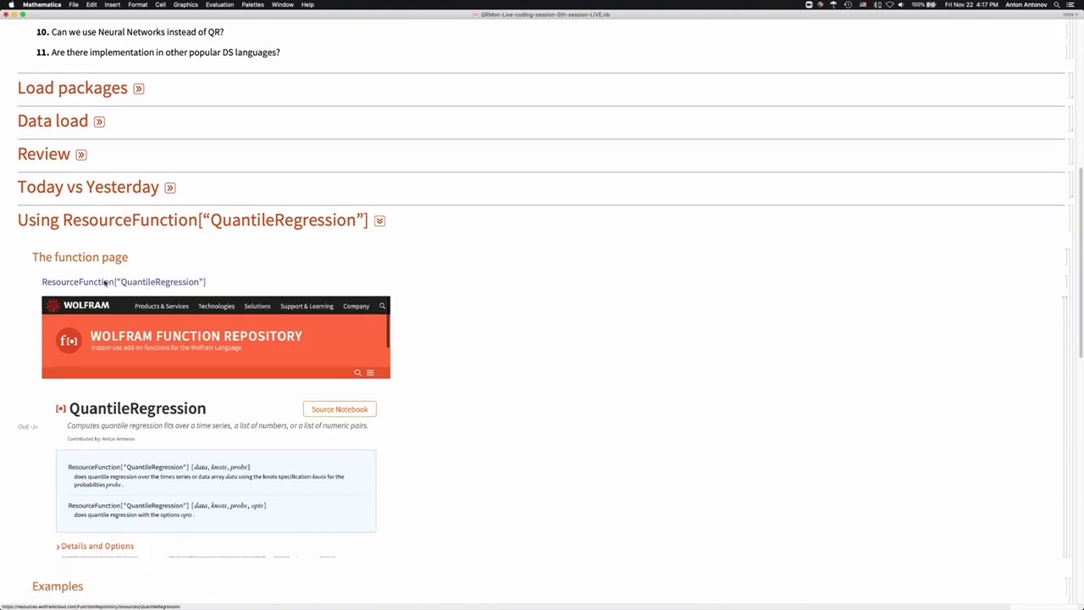
scroll(118, 288, "down", 4)
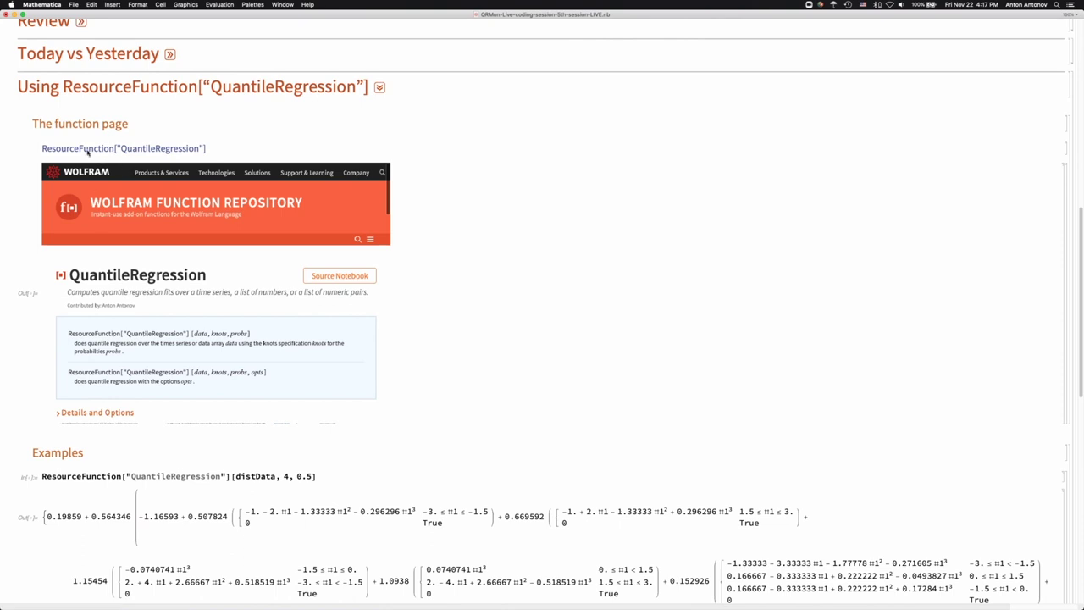
left_click(88, 150)
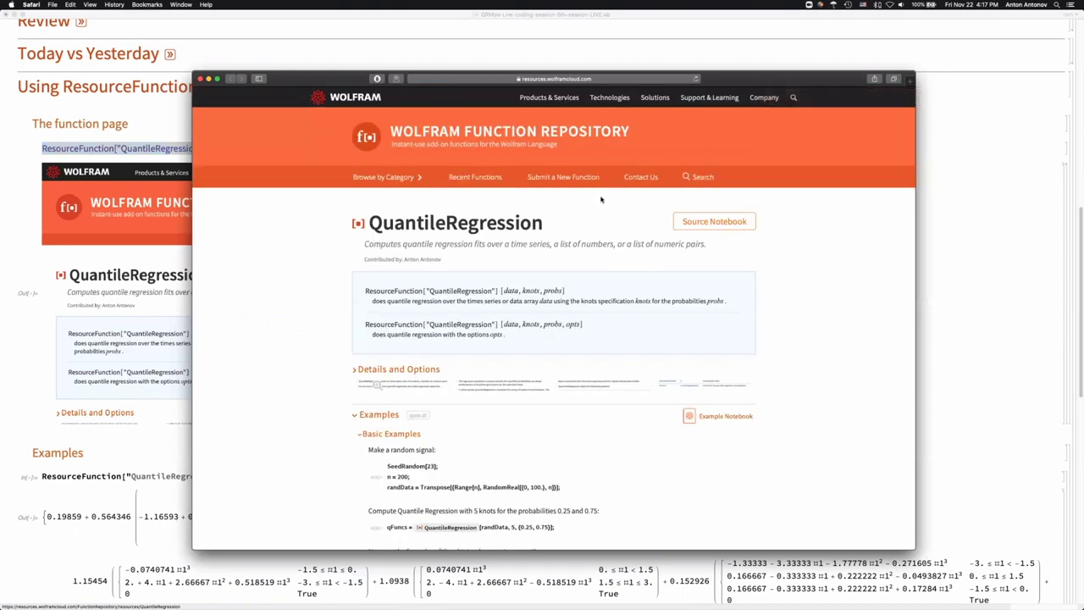
scroll(597, 204, "down", 5)
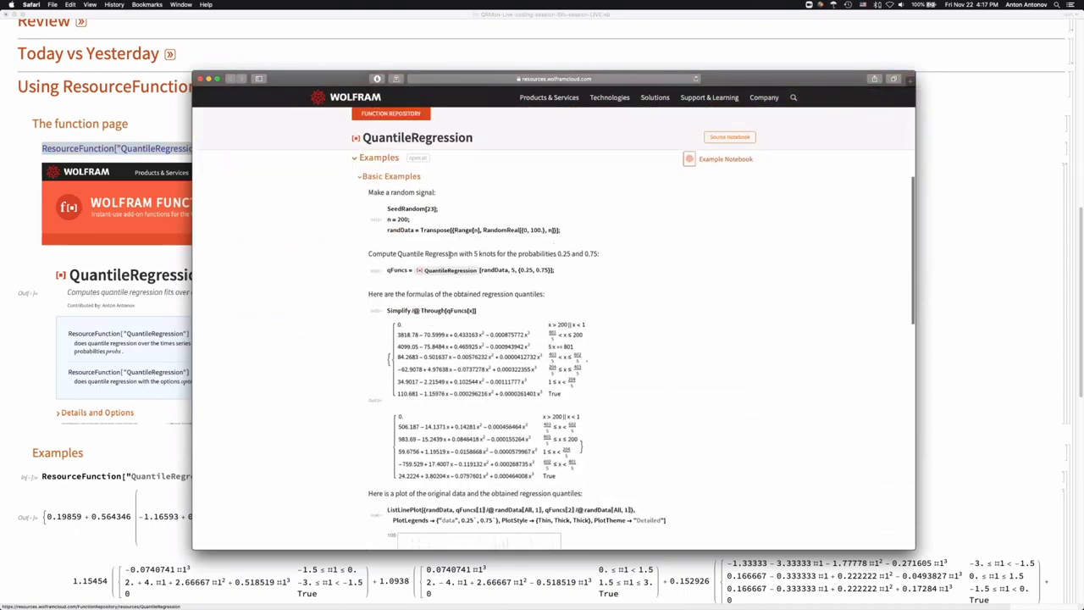
scroll(445, 268, "up", 5)
left_click(419, 340)
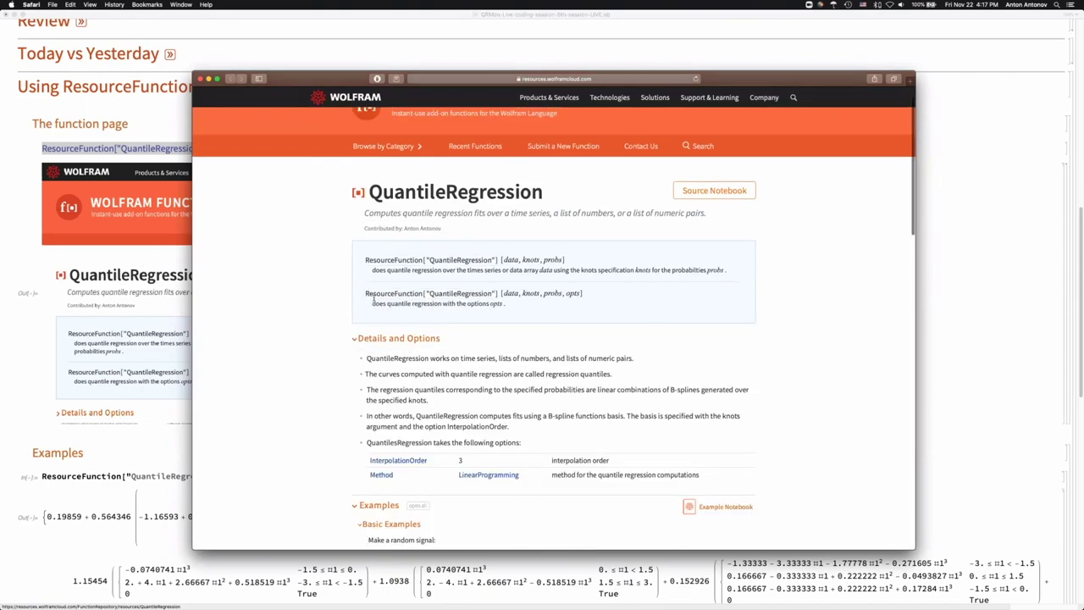
Look through the page's Basic Examples down to the example categories, and expand Applications
scroll(370, 296, "down", 3)
scroll(371, 296, "down", 10)
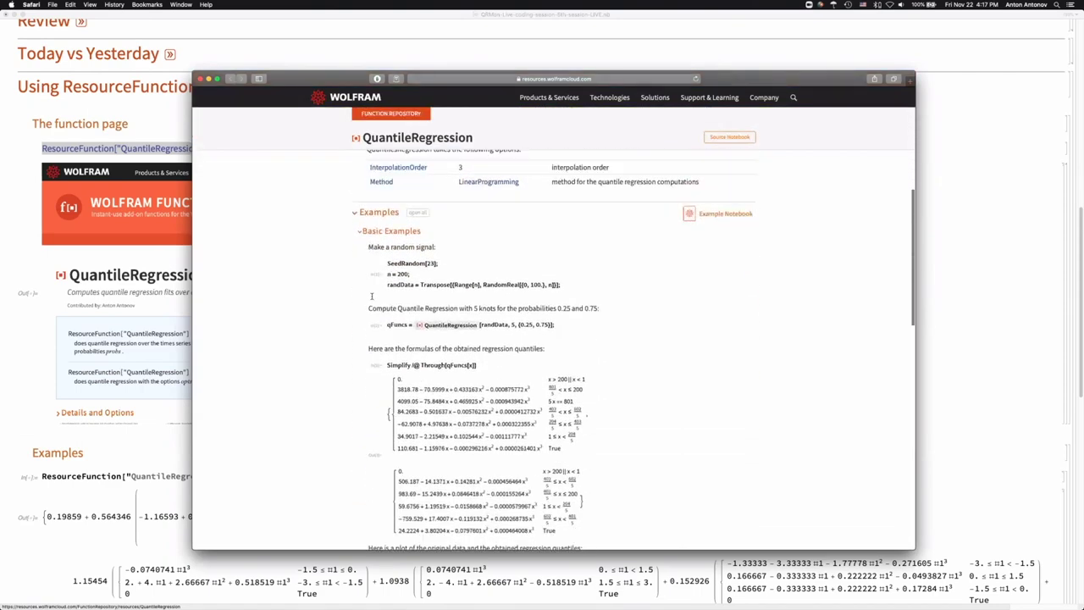
scroll(371, 298, "down", 8)
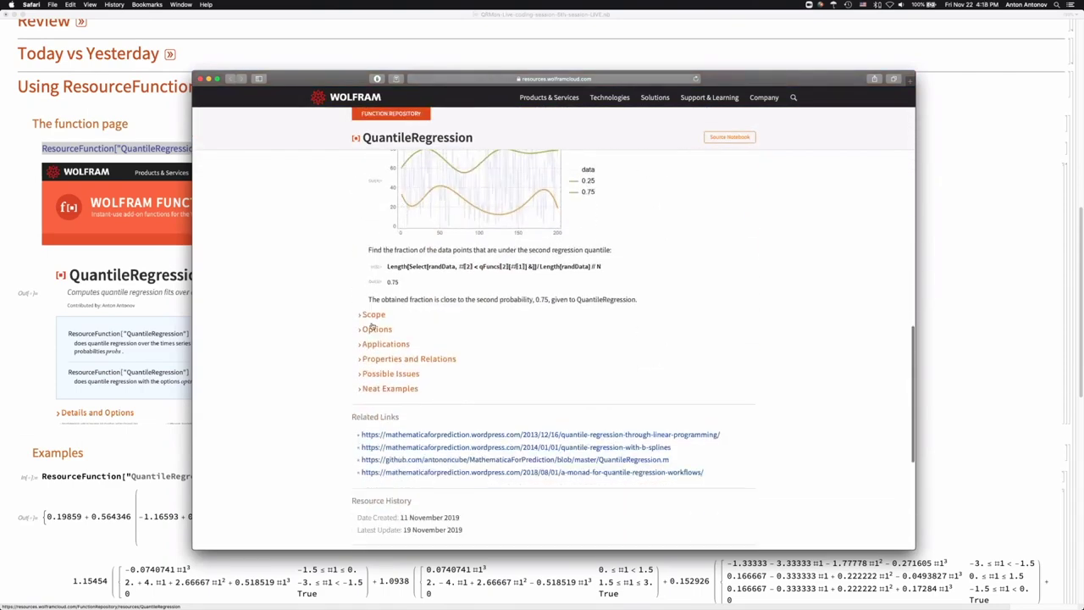
left_click(363, 345)
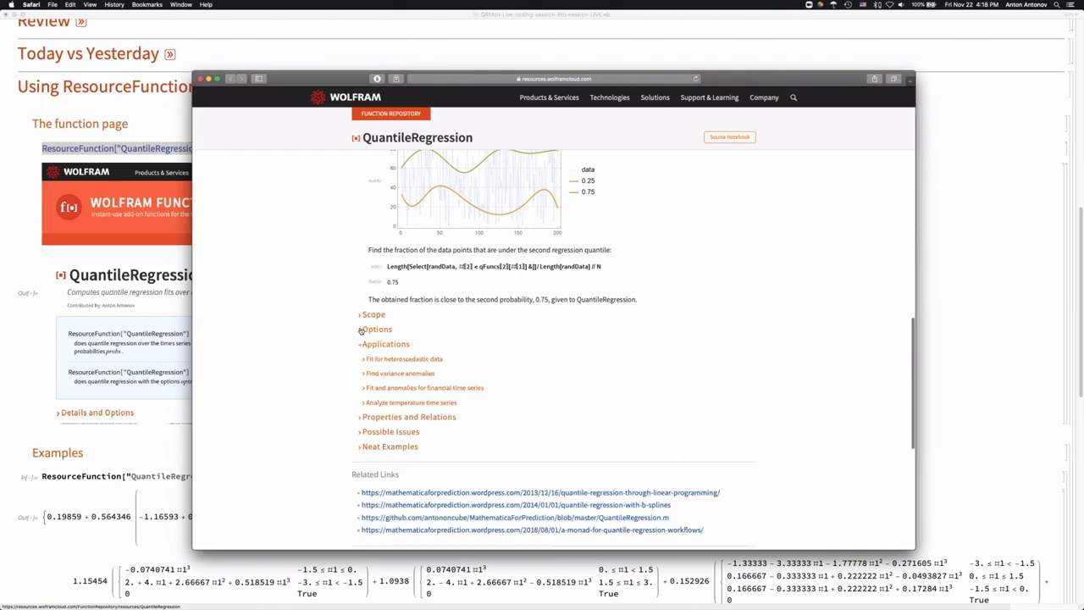
Expand the page's Options and Scope categories and look through the Scope examples for a vector, a time series and the knots specification
left_click(361, 329)
left_click(363, 314)
scroll(370, 333, "down", 4)
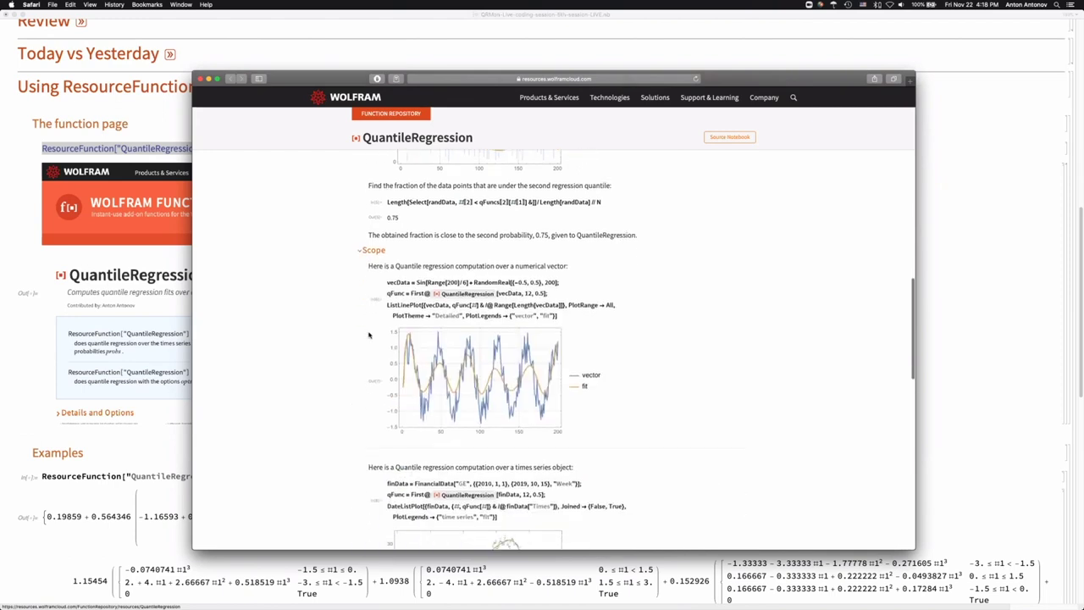
scroll(370, 332, "down", 4)
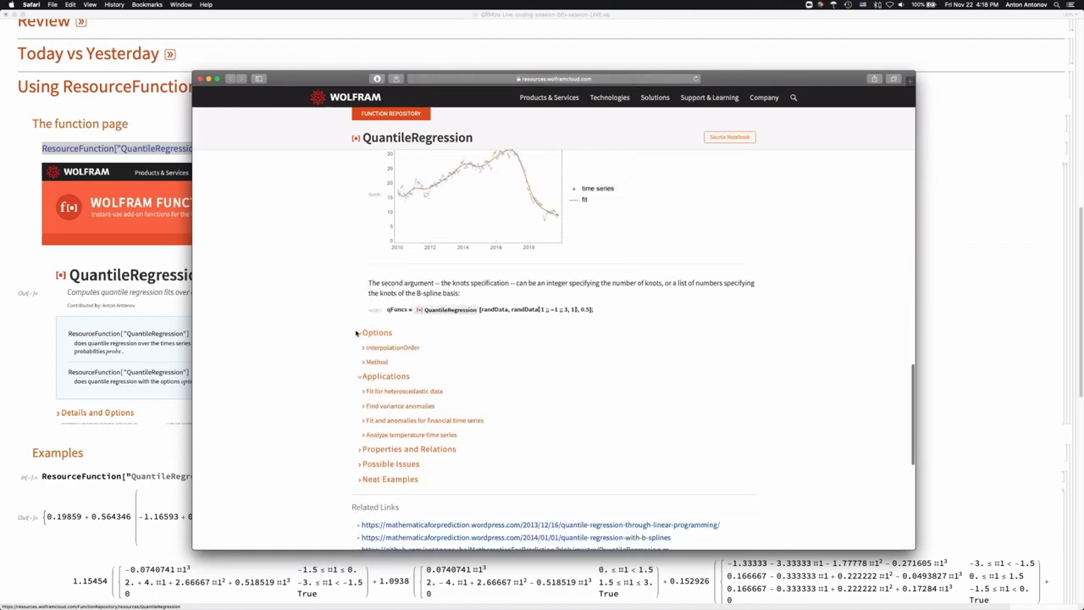
Expand Fit for heteroscedastic data and Find variance anomalies under Applications, and look through their code and plots
left_click(363, 390)
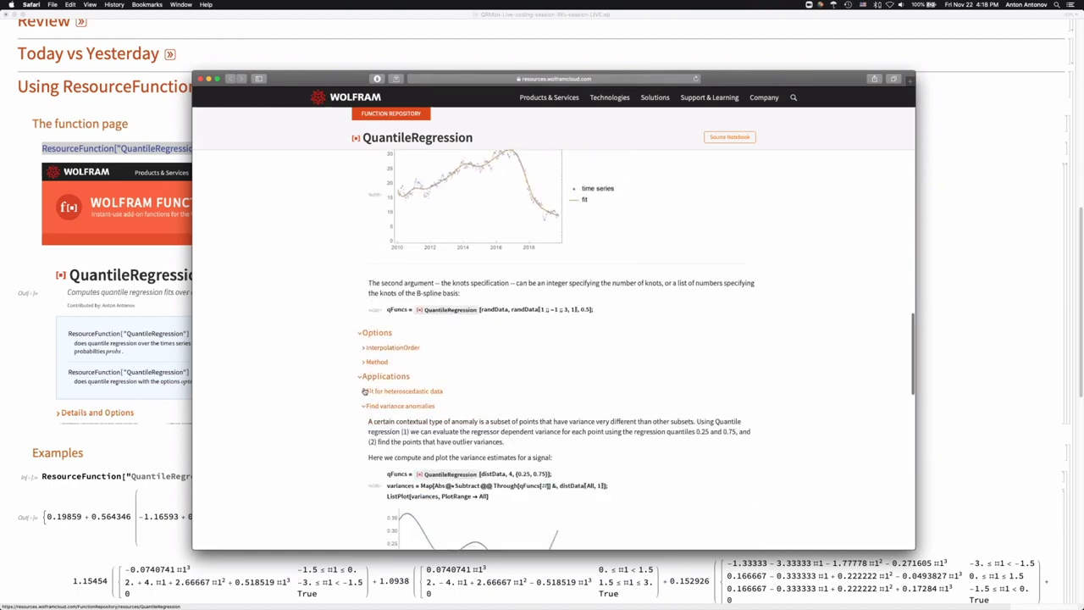
scroll(364, 381, "down", 2)
scroll(364, 371, "down", 5)
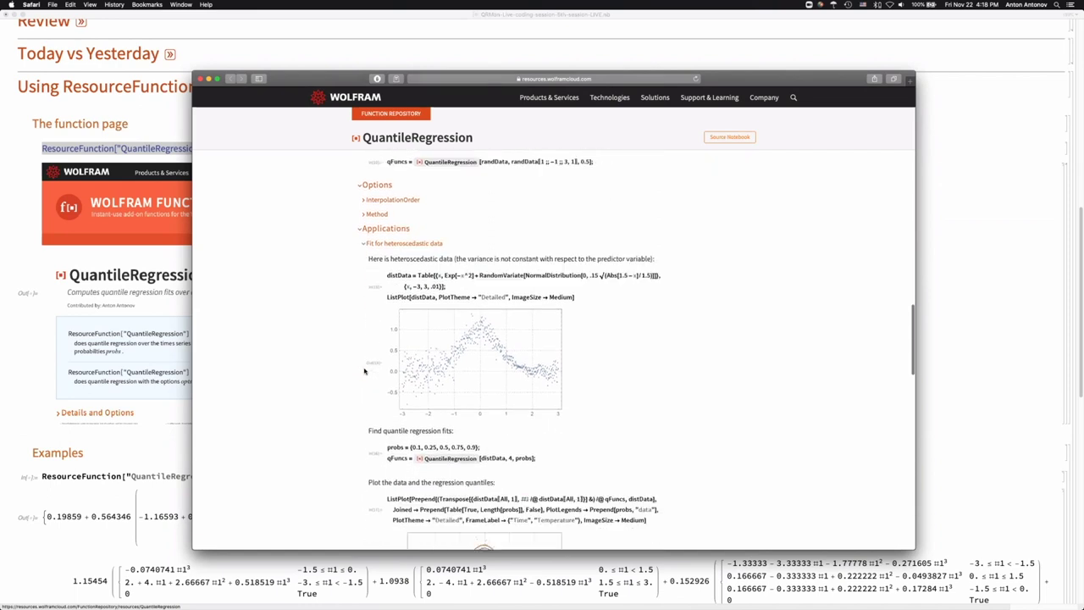
scroll(354, 216, "down", 10)
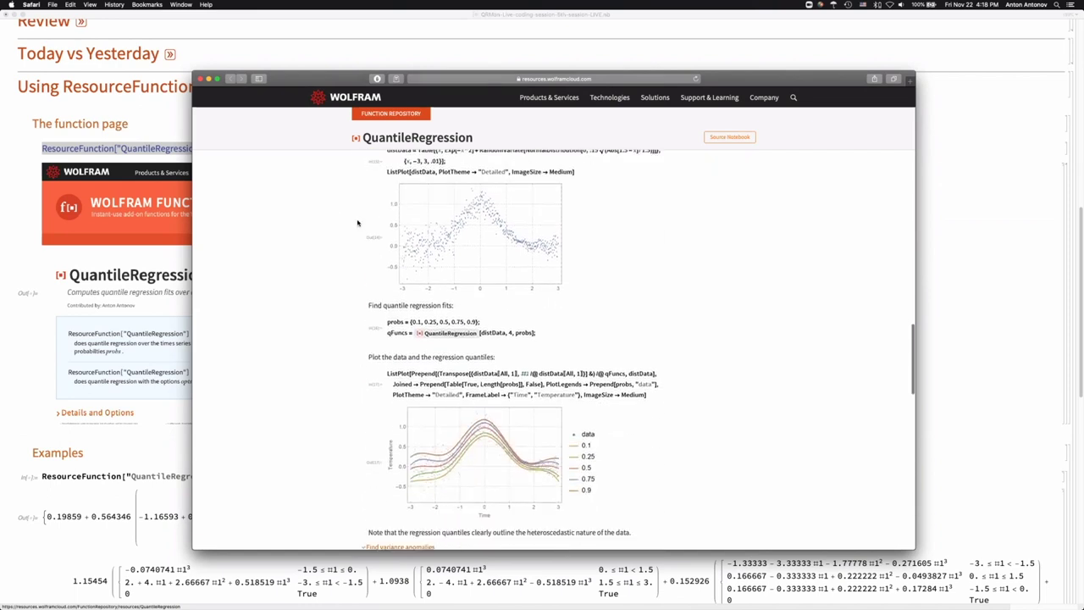
scroll(374, 288, "down", 12)
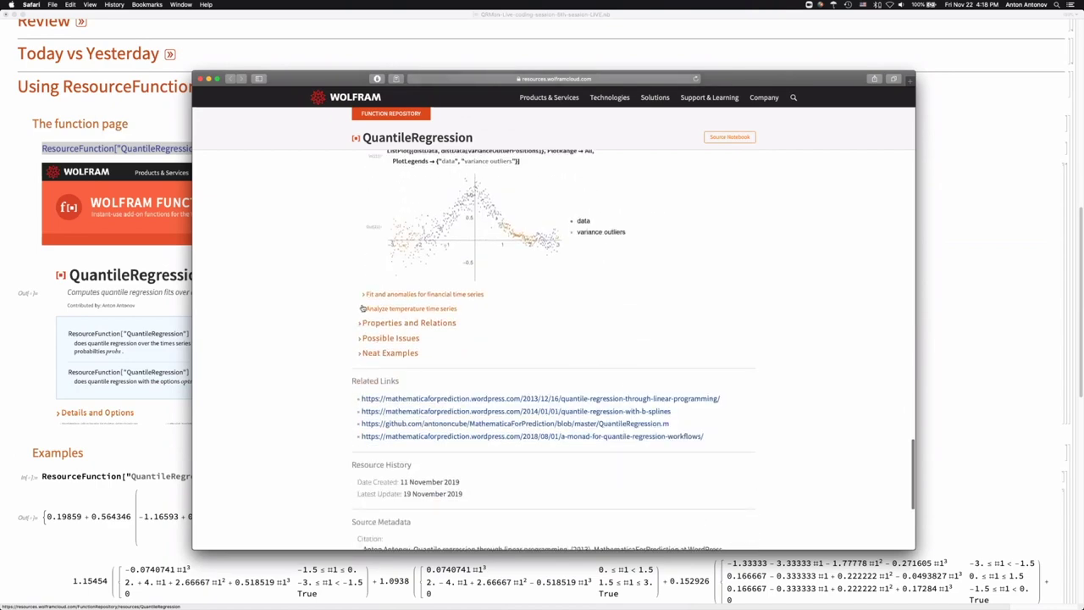
Expand Analyze temperature time series and look through its regression quantiles, conditional CDF and outlier plots
left_click(362, 309)
scroll(402, 310, "down", 5)
scroll(402, 310, "down", 10)
scroll(394, 360, "down", 14)
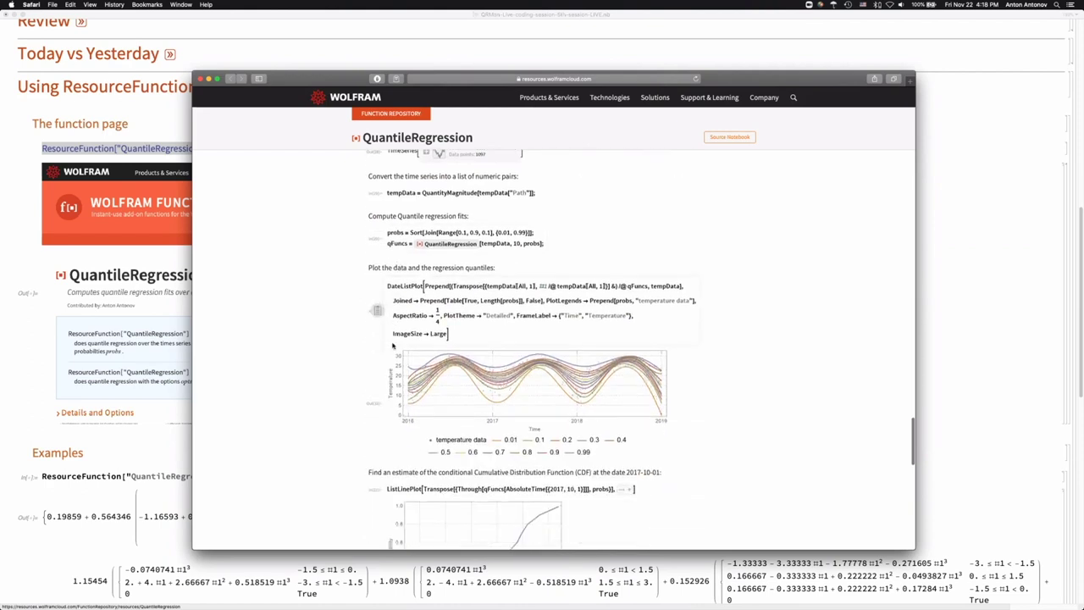
scroll(485, 319, "down", 8)
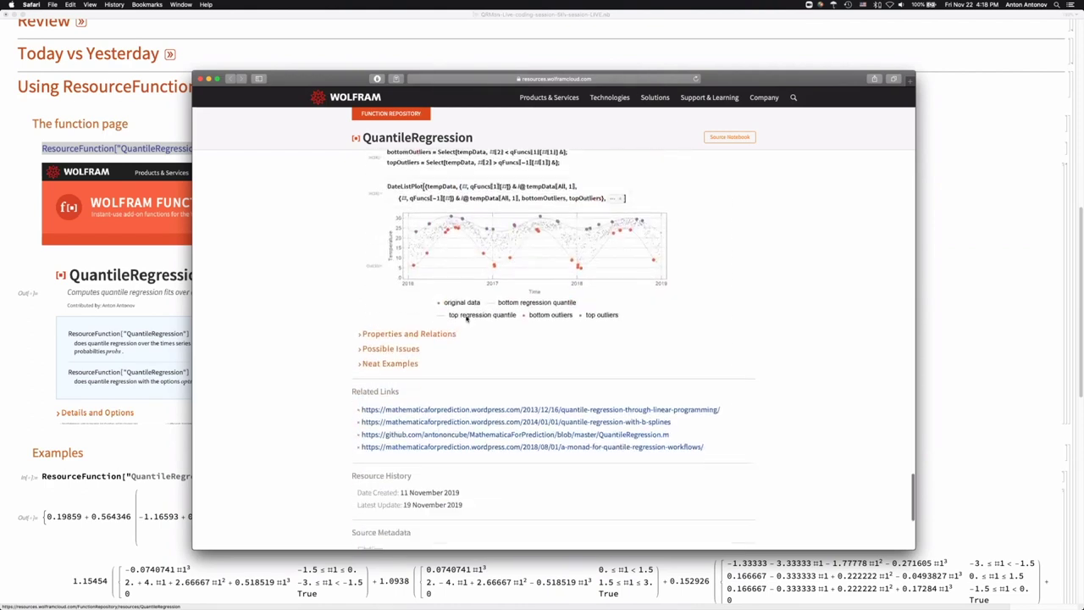
Expand Possible Issues and examine its example of fits for probabilities 0 and 1, including the suggested fix
left_click(360, 336)
left_click(366, 351)
scroll(366, 350, "down", 1)
left_click(365, 350)
scroll(363, 360, "down", 5)
scroll(360, 365, "down", 10)
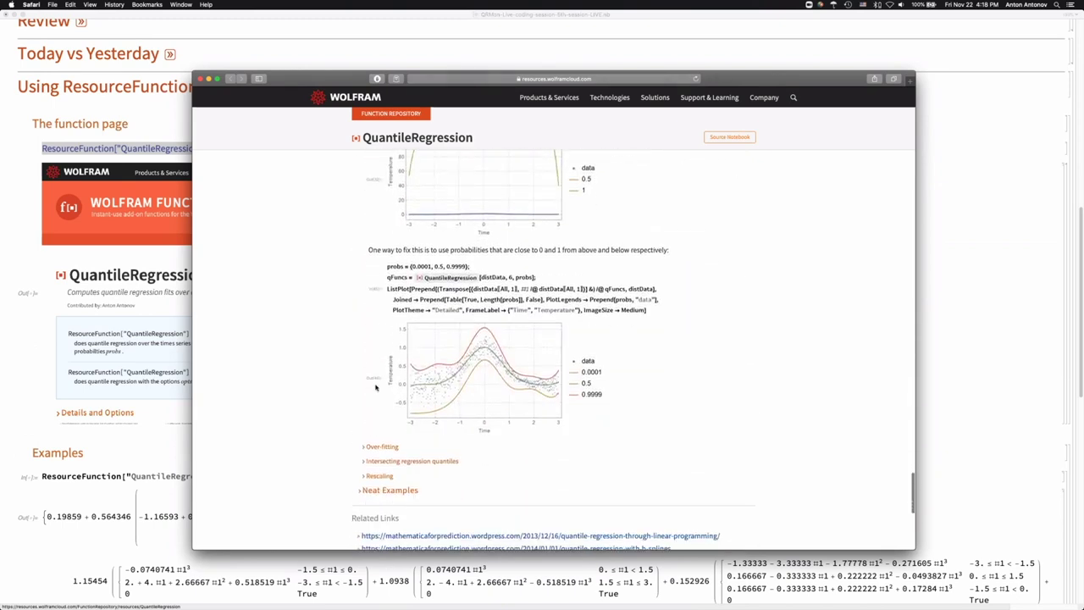
scroll(372, 365, "up", 6)
scroll(373, 369, "down", 5)
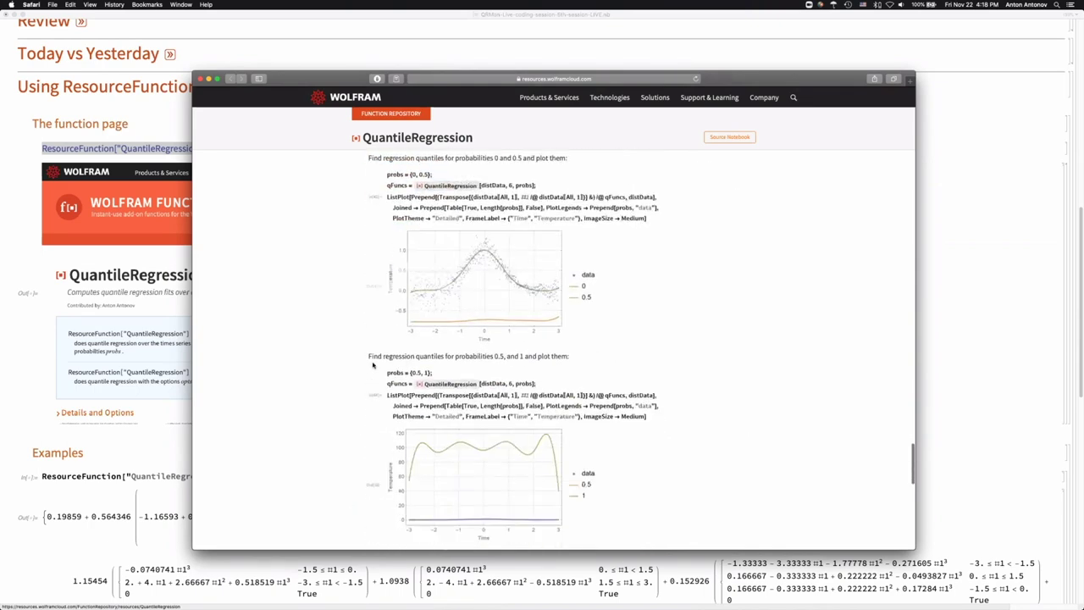
scroll(371, 372, "down", 5)
Expand the Intersecting regression quantiles and Over-fitting issues and look through the over-fitting example
left_click(364, 365)
left_click(362, 351)
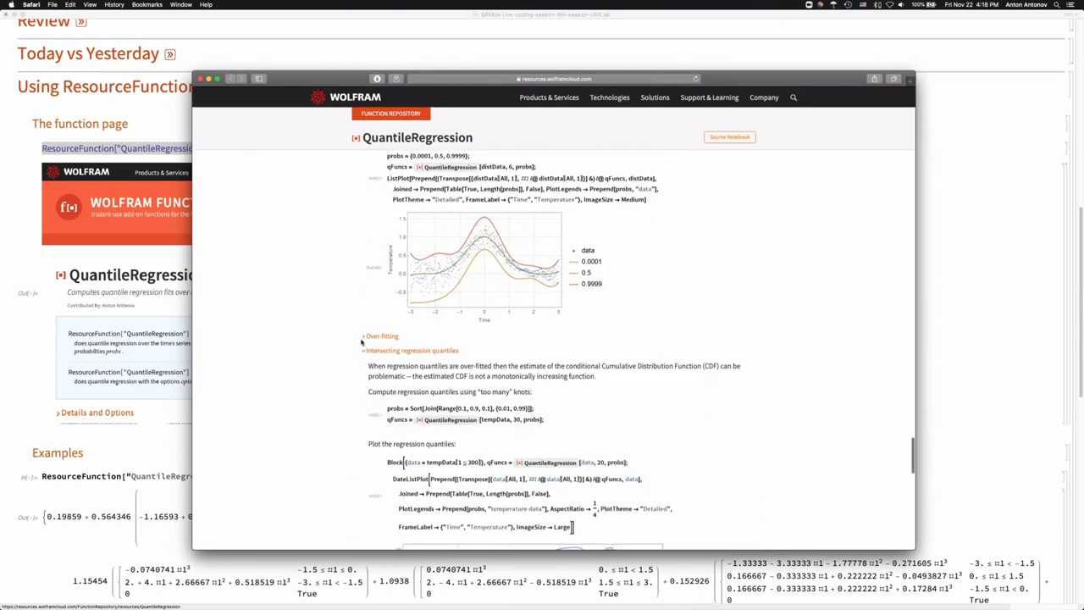
left_click(364, 336)
scroll(340, 320, "down", 5)
scroll(345, 321, "up", 6)
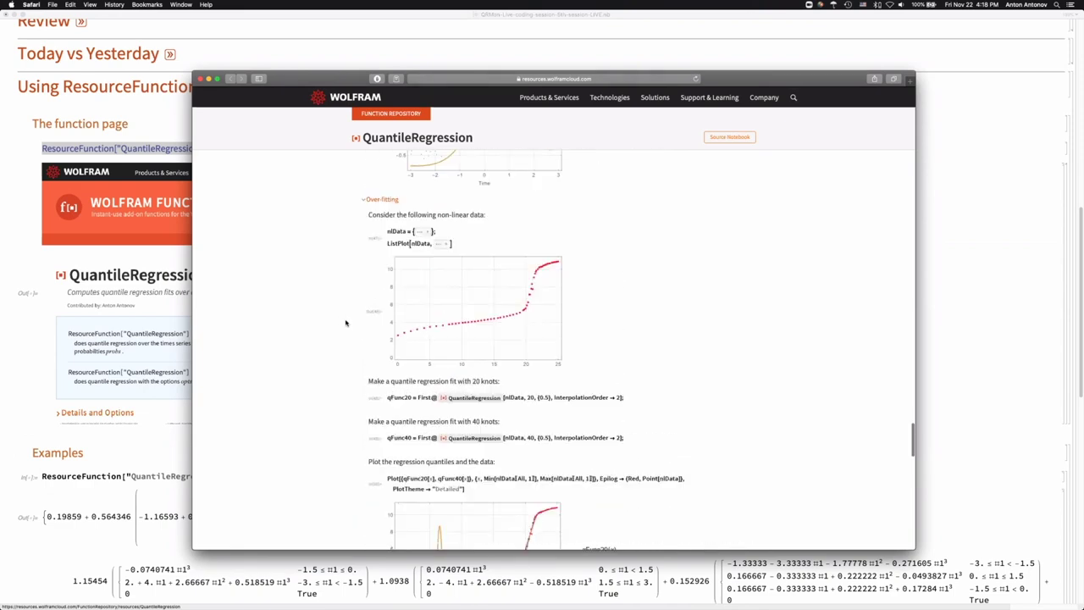
Look back over the temperature and variance anomaly examples, and switch back to the session notebook in Mathematica
scroll(370, 321, "up", 15)
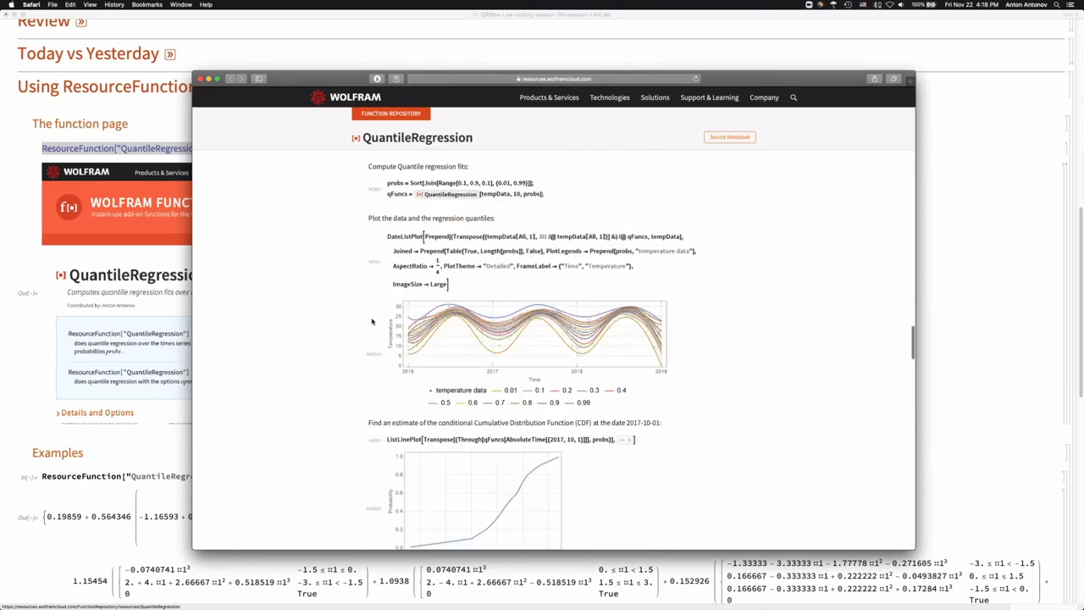
scroll(371, 321, "up", 12)
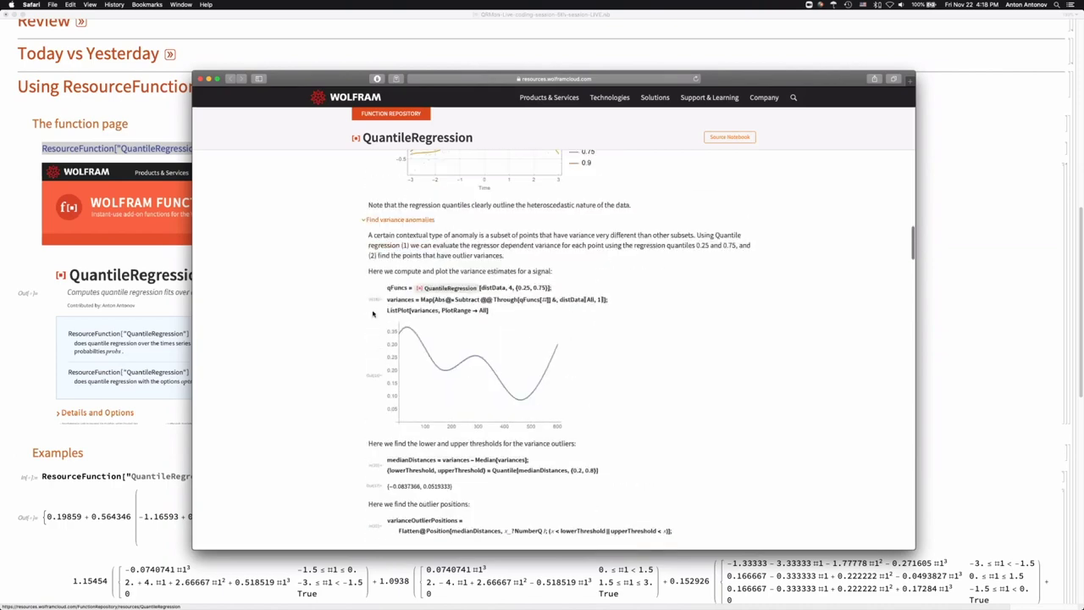
scroll(372, 313, "up", 2)
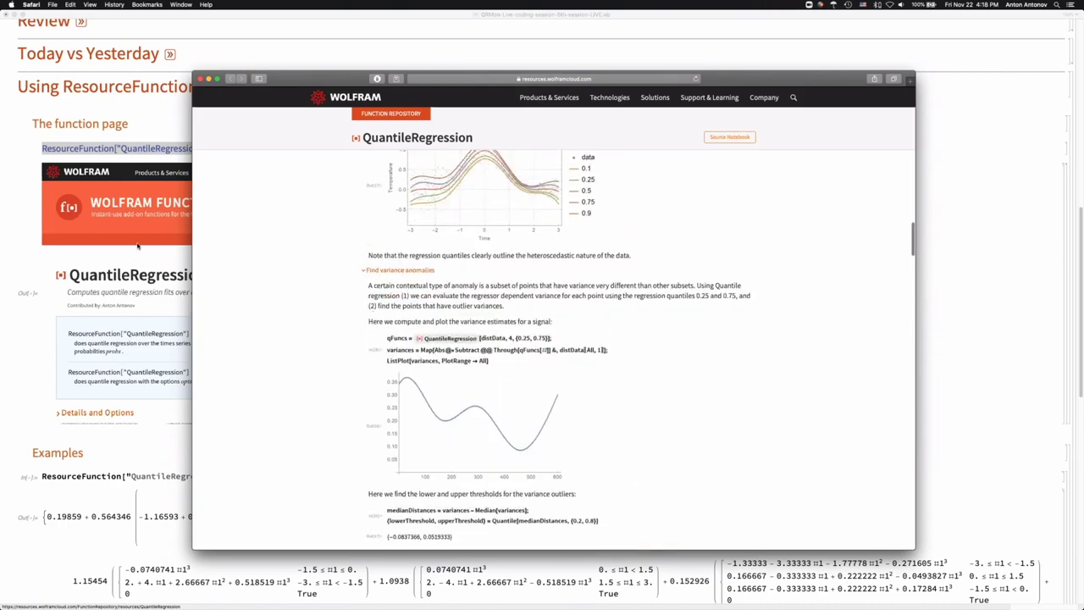
left_click(68, 109)
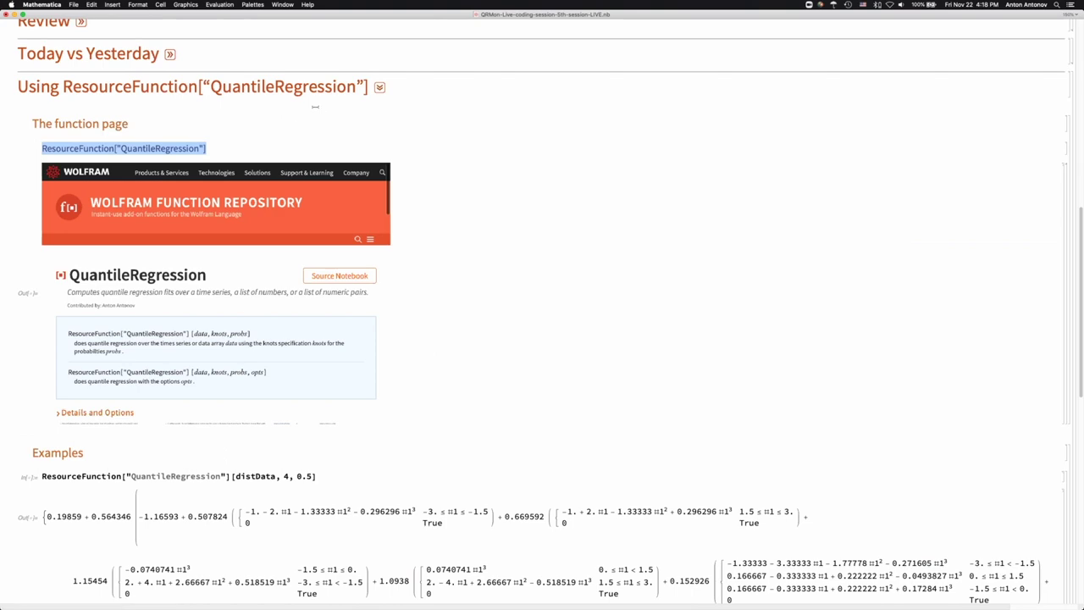
Evaluate the first Examples call on distData as written with 4 knots, and evaluate it again with 2 knots
scroll(299, 216, "up", 1)
scroll(195, 419, "down", 5)
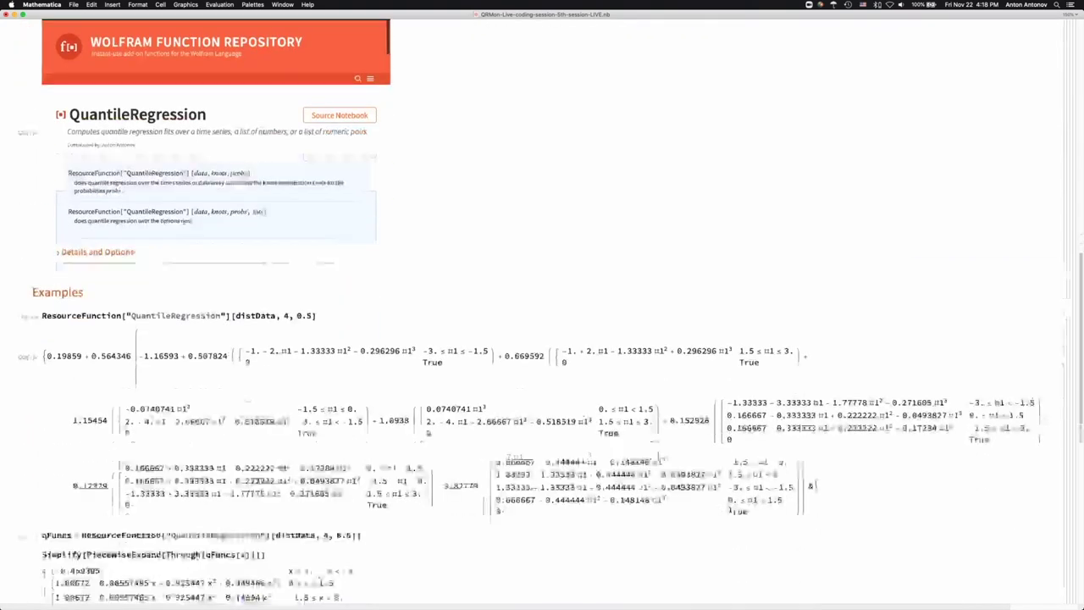
triple_click(108, 279)
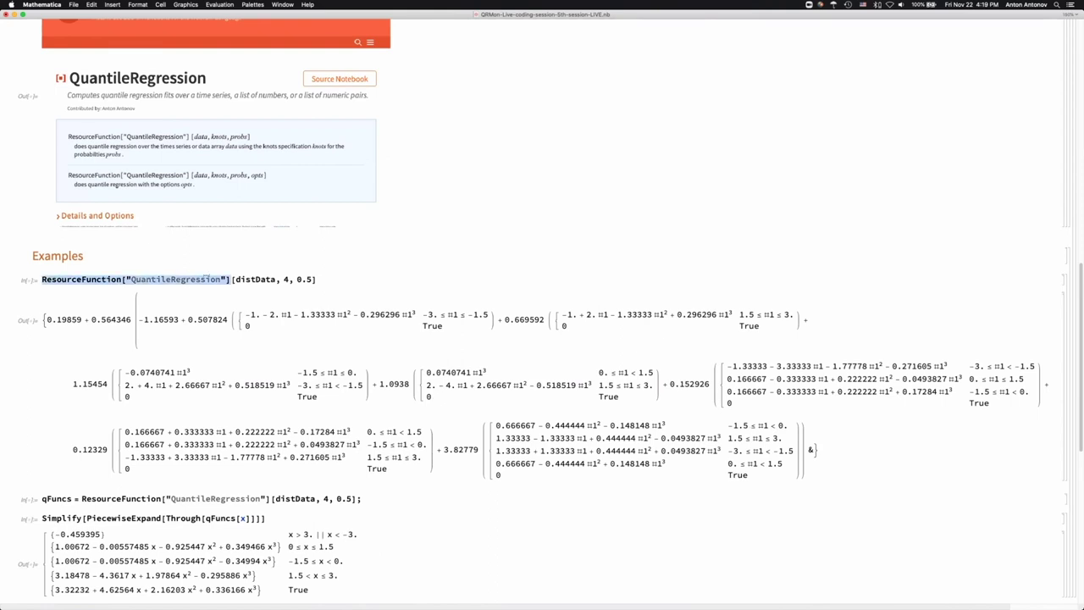
left_click(338, 278)
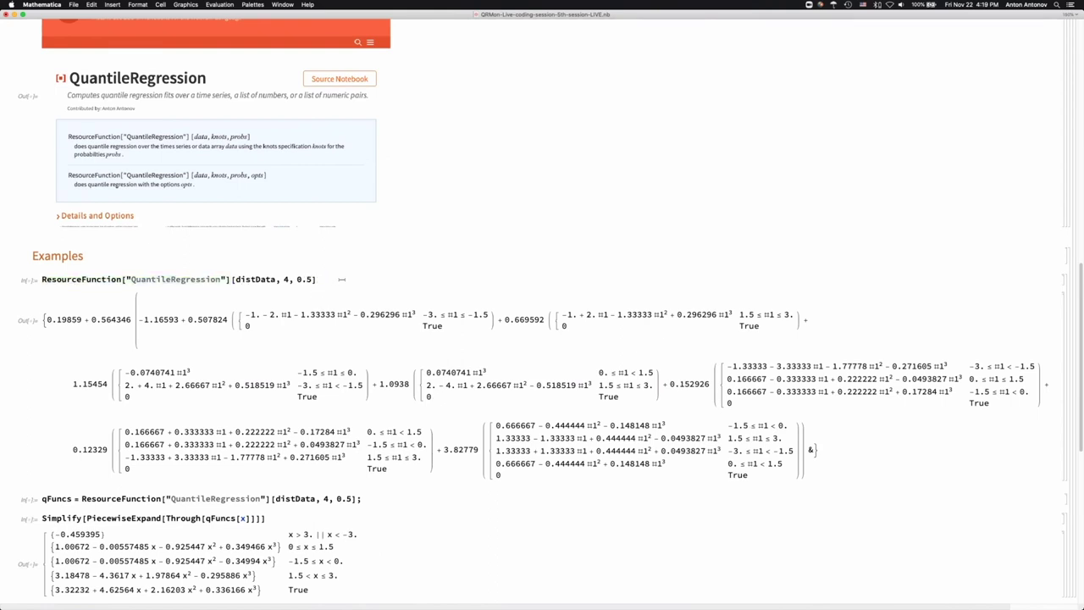
key("shift+Return")
scroll(264, 288, "down", 2)
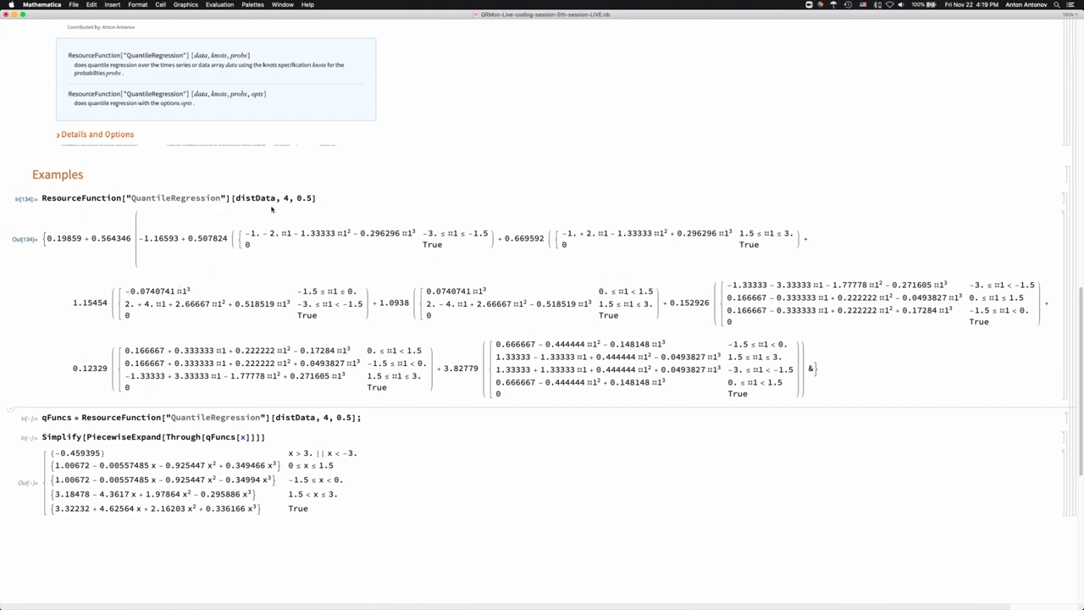
left_click(289, 201)
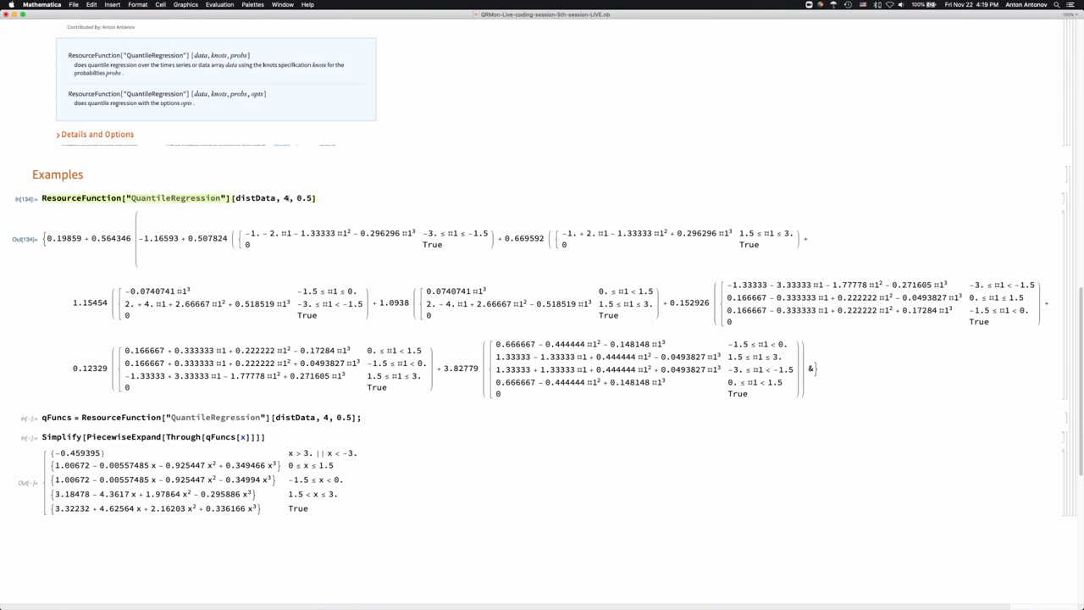
key("BackSpace")
type("2")
key("shift+Return")
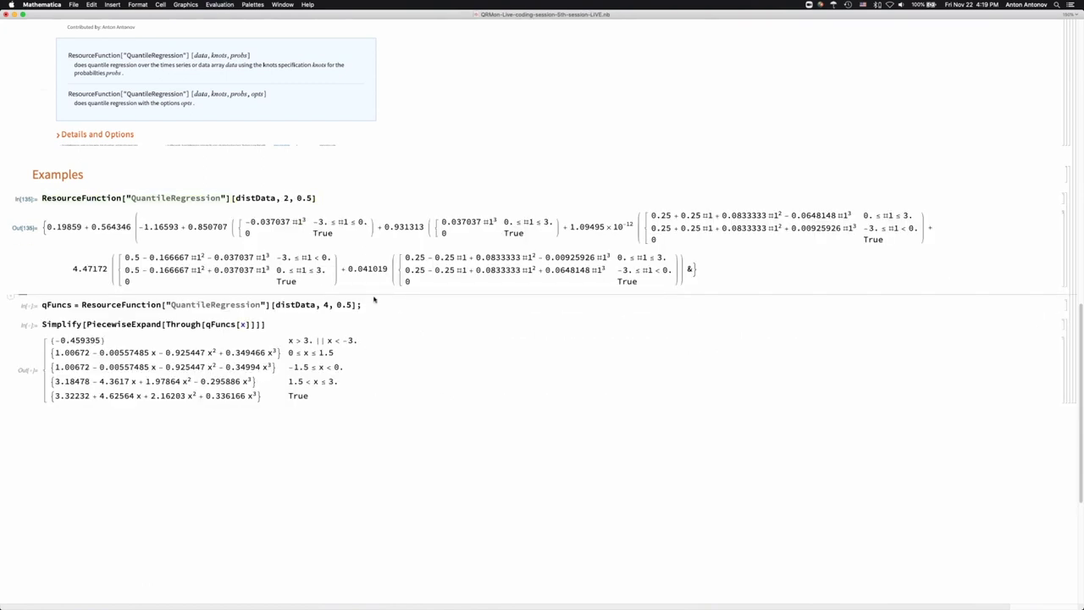
Set the knots argument in the qFuncs assignment to 2, and evaluate it and the Simplify[PiecewiseExpand[Through[qFuncs[x]]]] cell
left_click(329, 305)
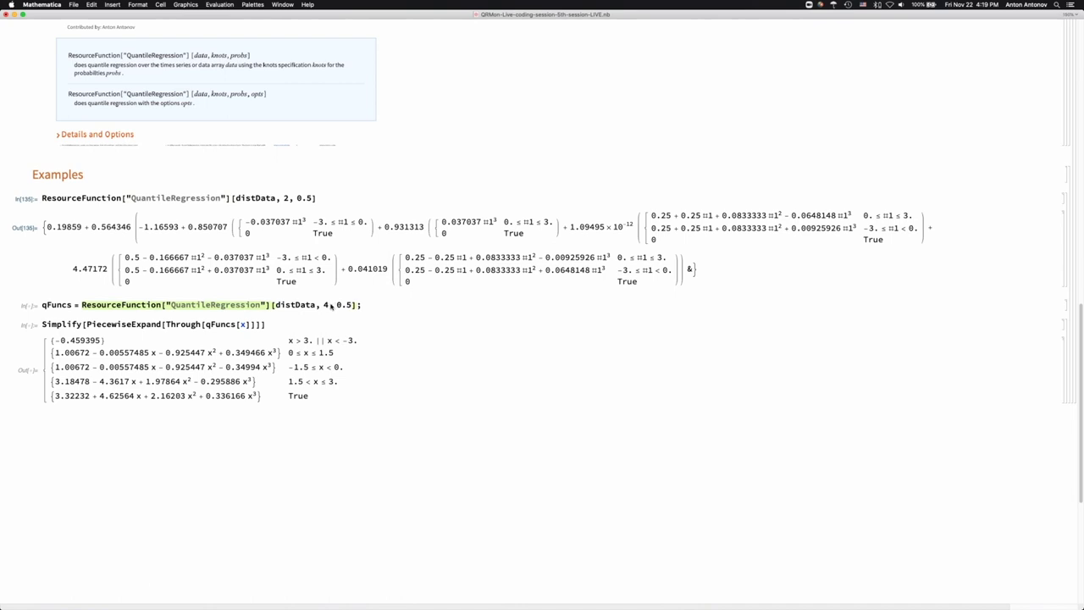
key("BackSpace")
type("2")
key("shift+Return")
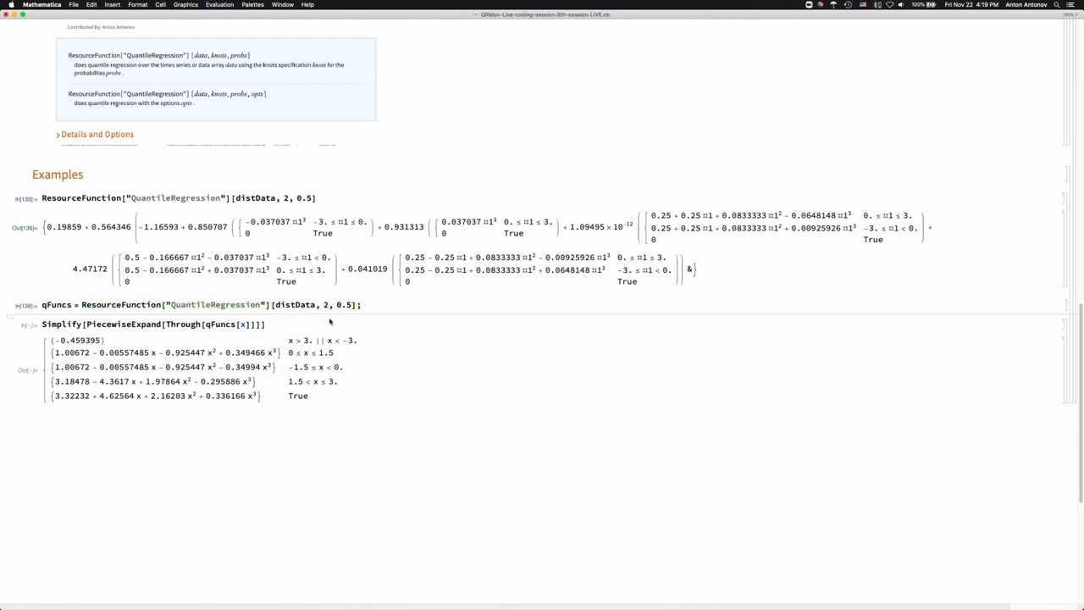
key("shift+Return")
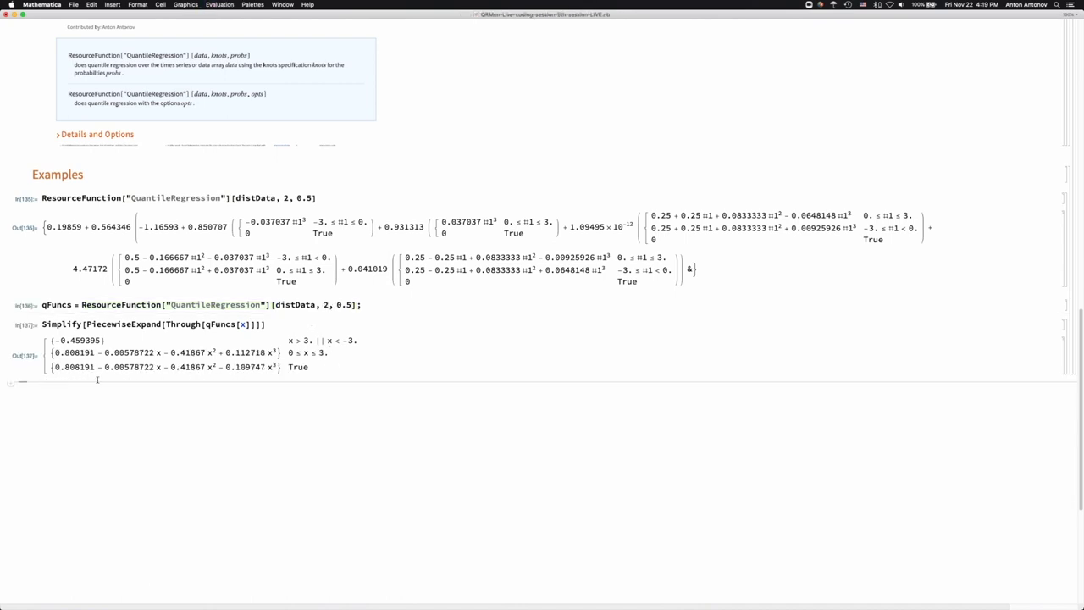
Review the qFuncs[x] expression and the section from its function page to the examples, and collapse the Using ResourceFunction[“QuantileRegression”] section
triple_click(212, 324)
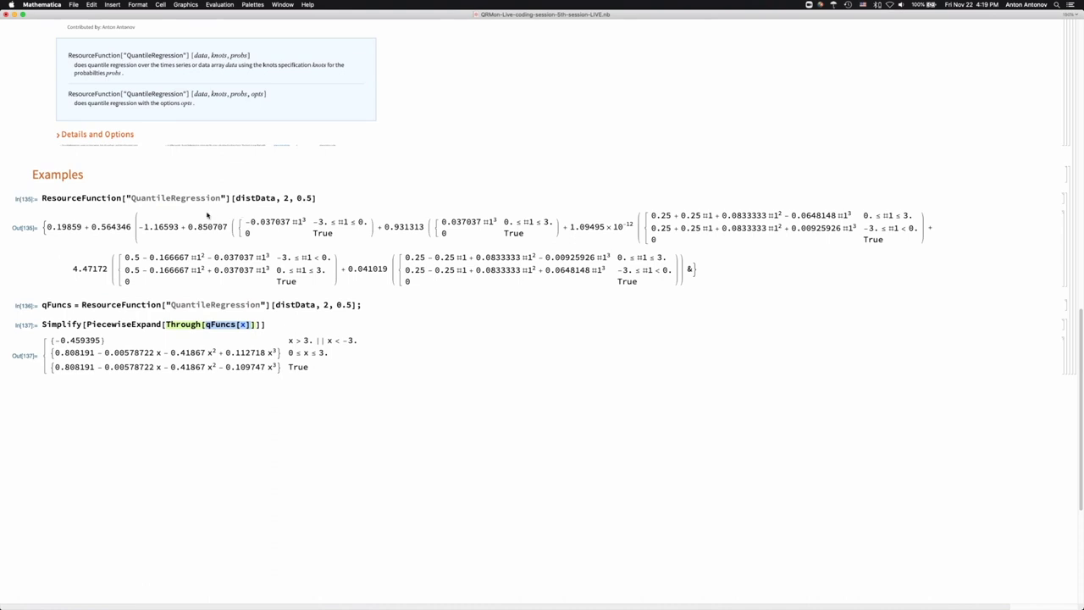
scroll(207, 215, "up", 2)
scroll(207, 215, "down", 5)
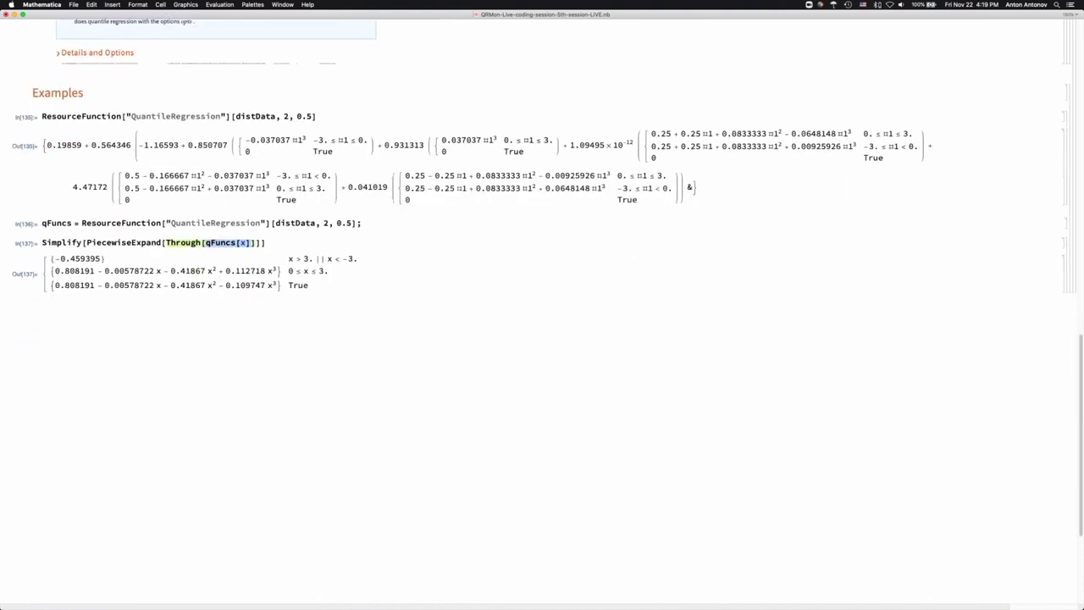
scroll(320, 244, "up", 6)
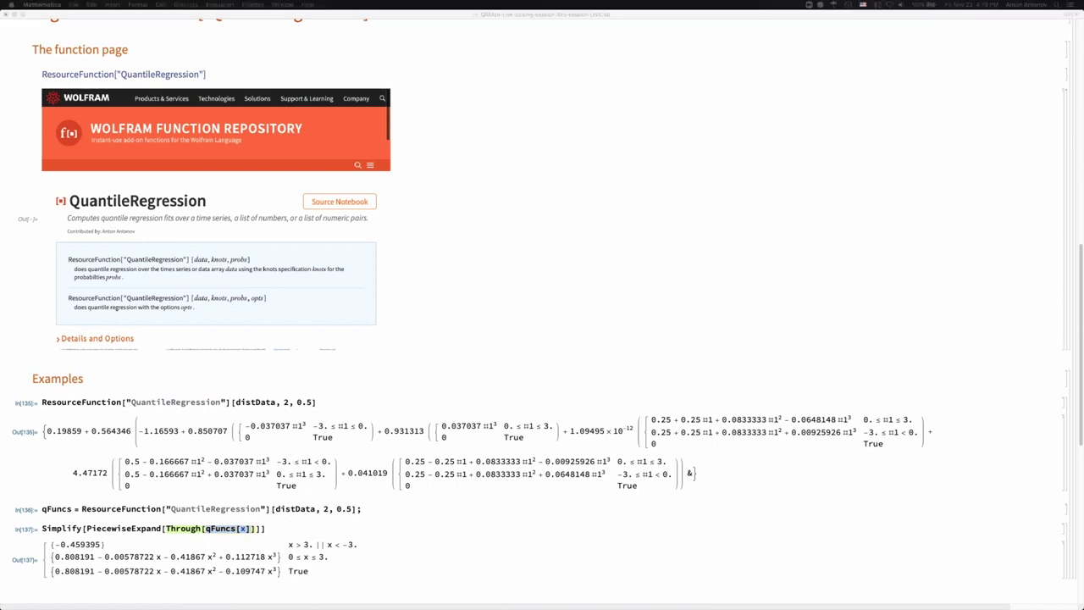
scroll(373, 339, "down", 10)
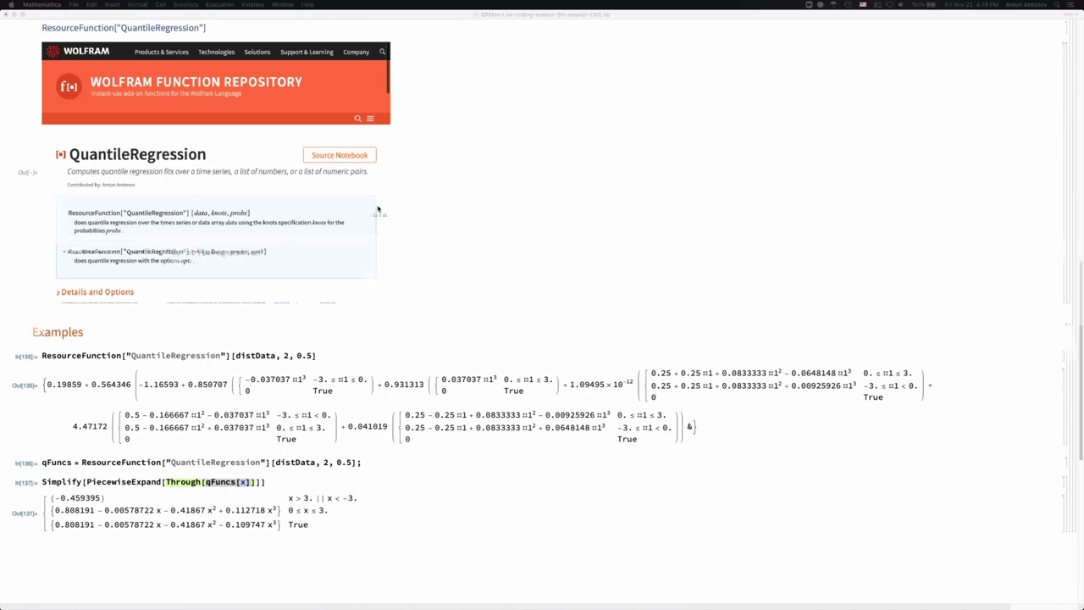
scroll(593, 254, "up", 8)
scroll(645, 238, "up", 6)
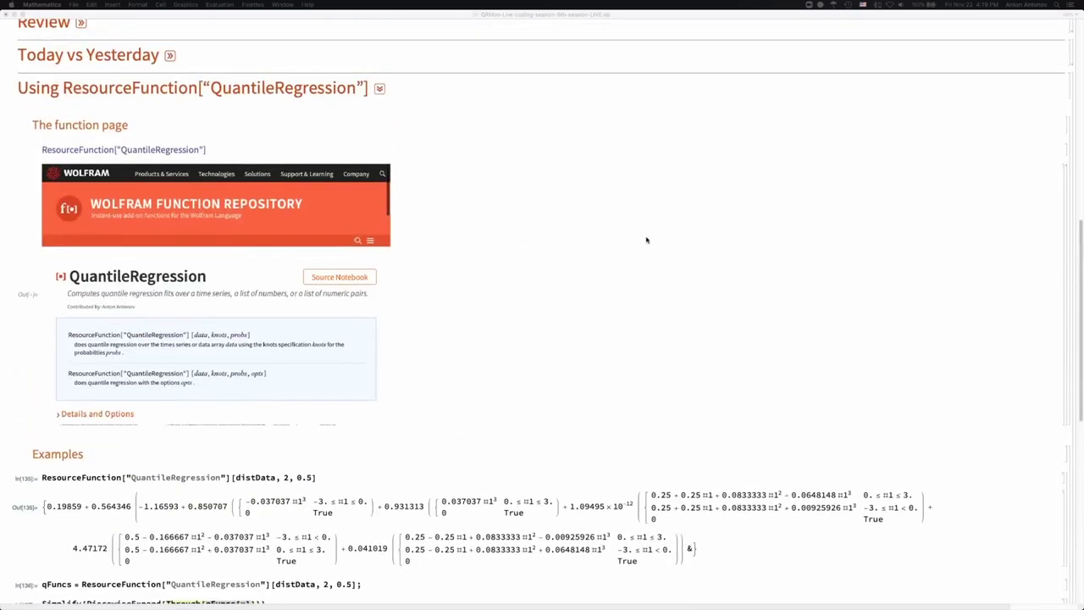
double_click(1073, 236)
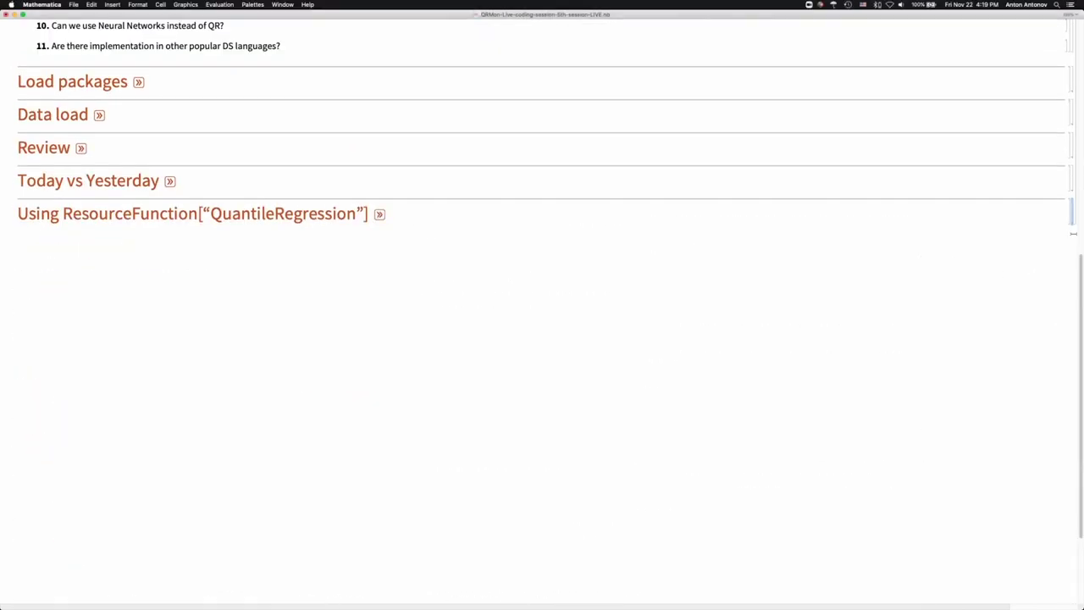
Add the section "How does QR look like over 3 points?" with QRMonQuantileRegression[2, 0.5] plotted over RandomReal[{0, 1}, 3], and evaluate its code three times
left_click(137, 287)
key("shift+Return")
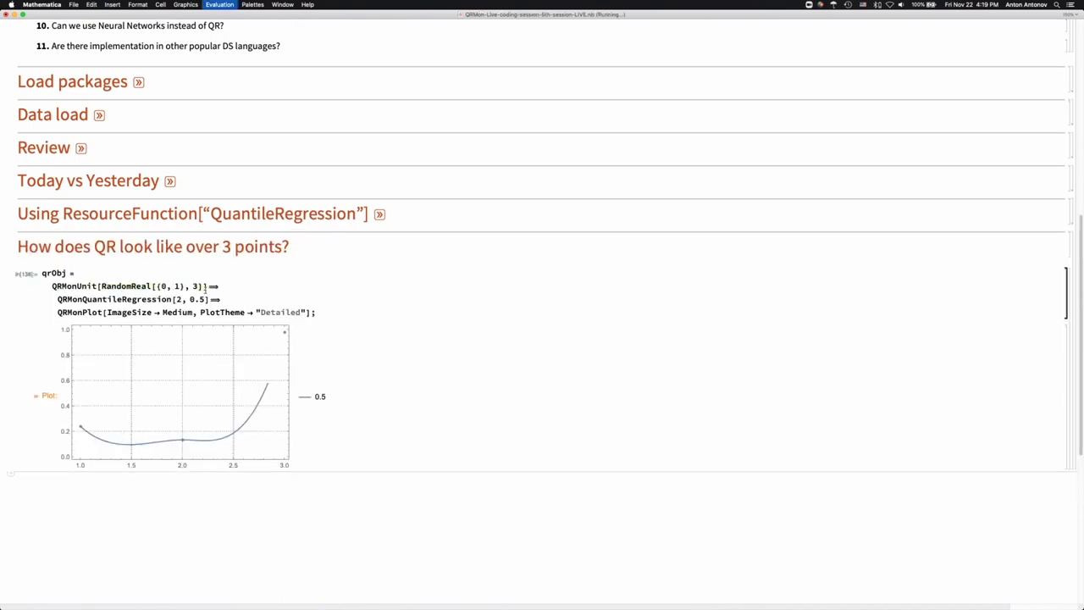
key("shift+Return")
key("shift+Return")
Change the RandomReal range in the 3-point code to {0, 100} and evaluate it again
left_click(172, 288)
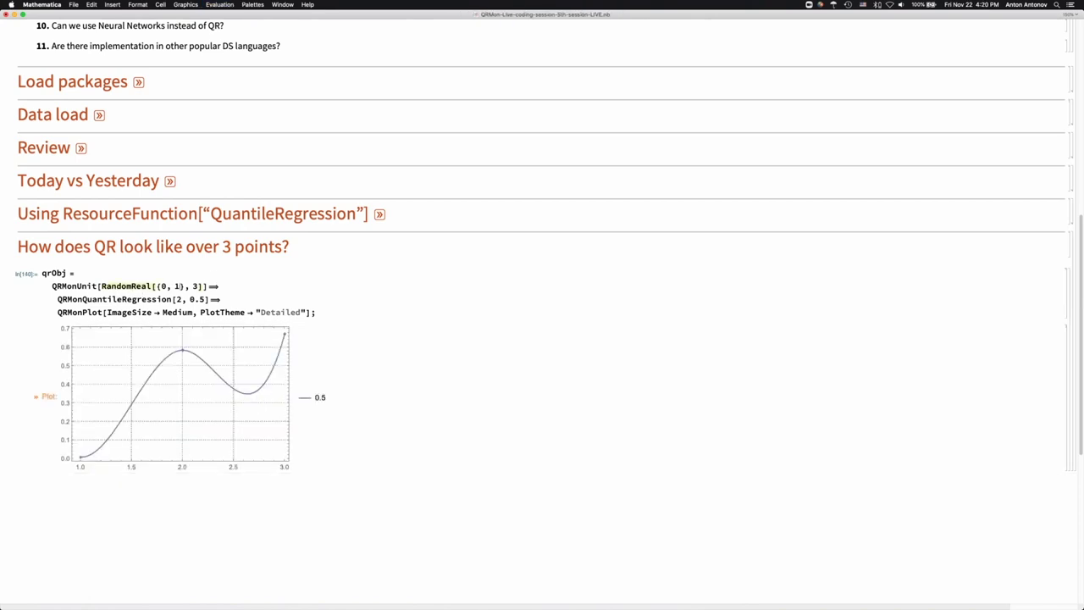
type("00")
key("shift+Return")
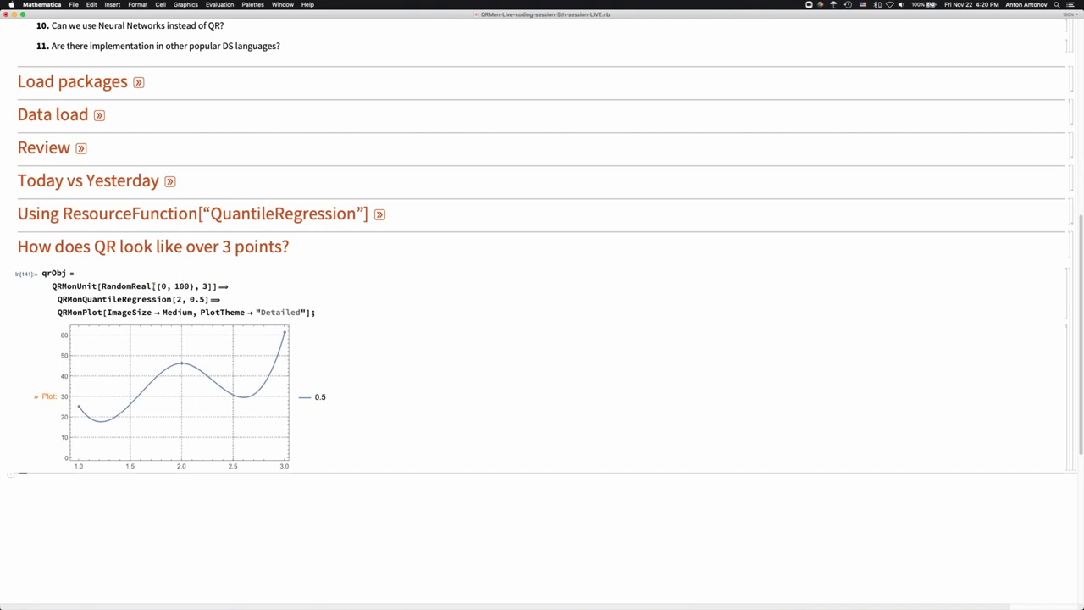
Evaluate RandomReal[{0, 100}, 3] in its own cell above the 3-point code, and delete that cell with its output
left_click(200, 282)
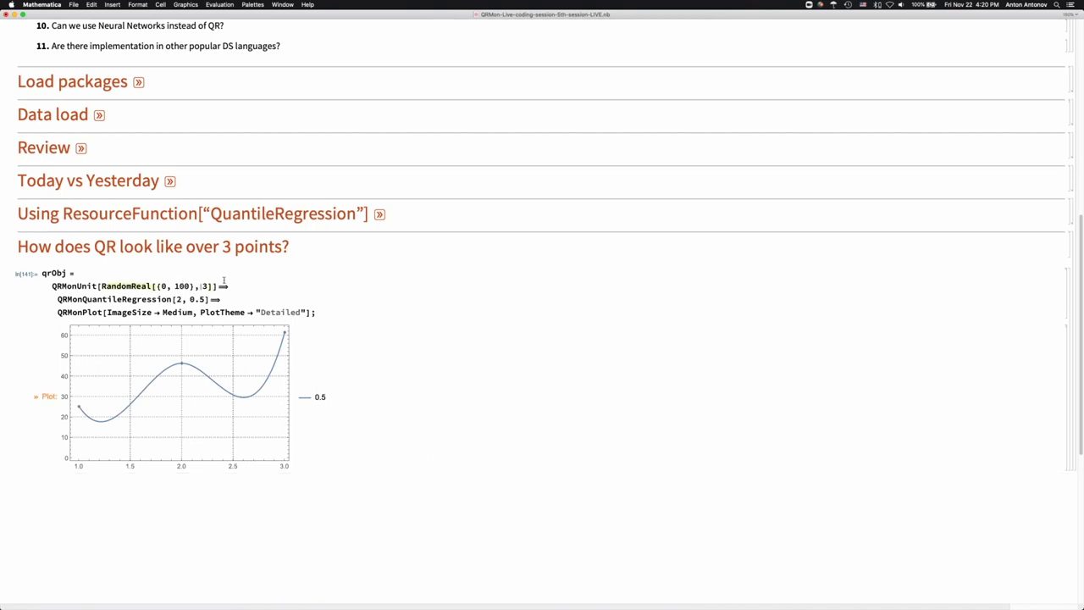
triple_click(138, 286)
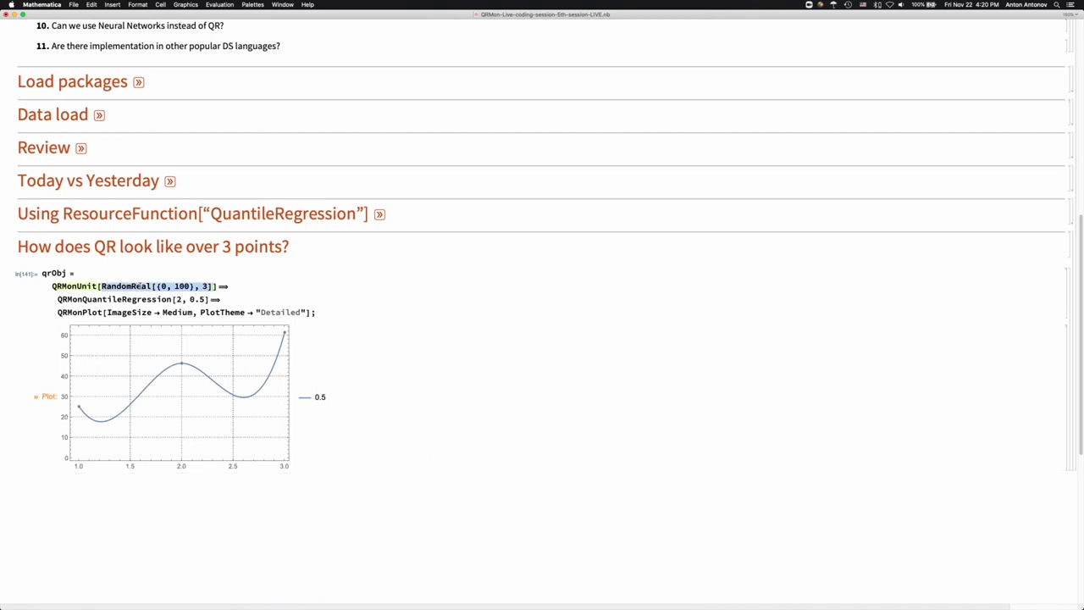
key("super+c")
left_click(138, 265)
key("super+v")
key("shift+Return")
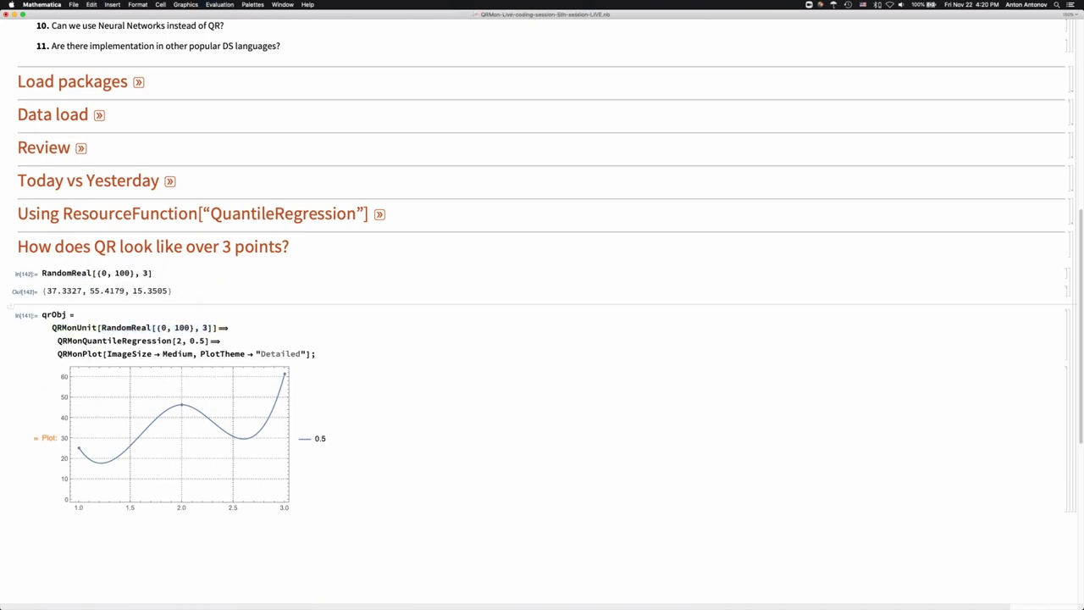
left_click(148, 294)
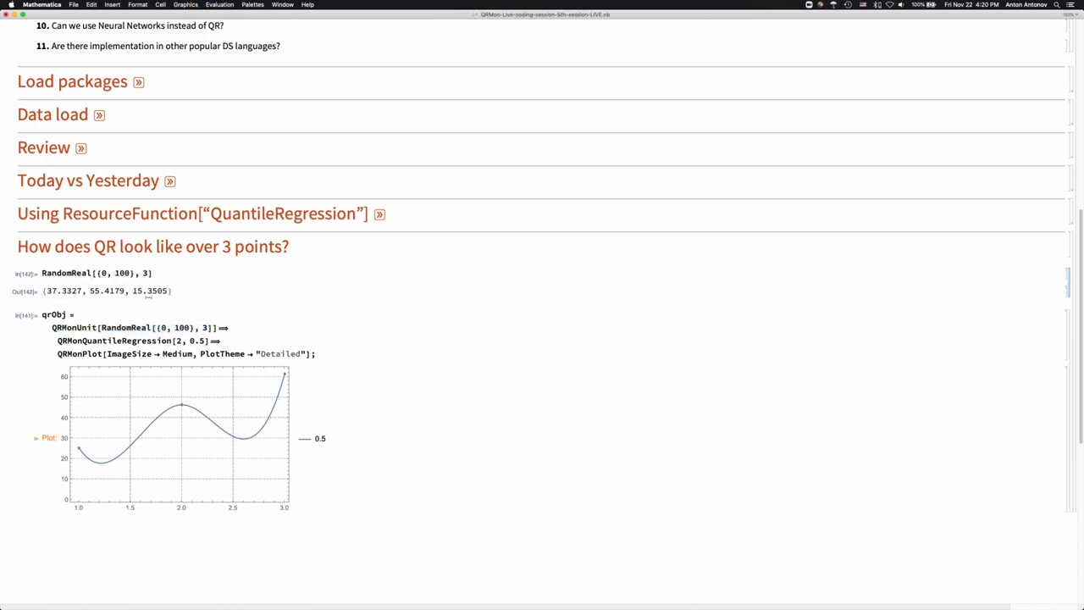
key("BackSpace")
Change the RandomReal dimensions in the 3-point code to {3, 2} and evaluate it
left_click(201, 286)
key("shift+Return")
type("{")
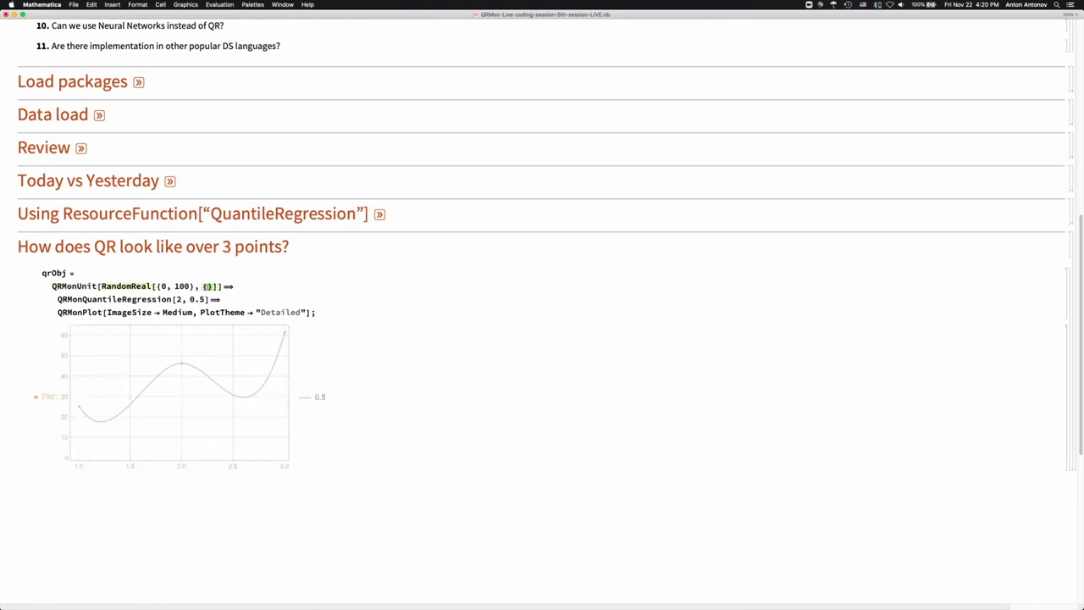
type("3, 2")
key("shift+Return")
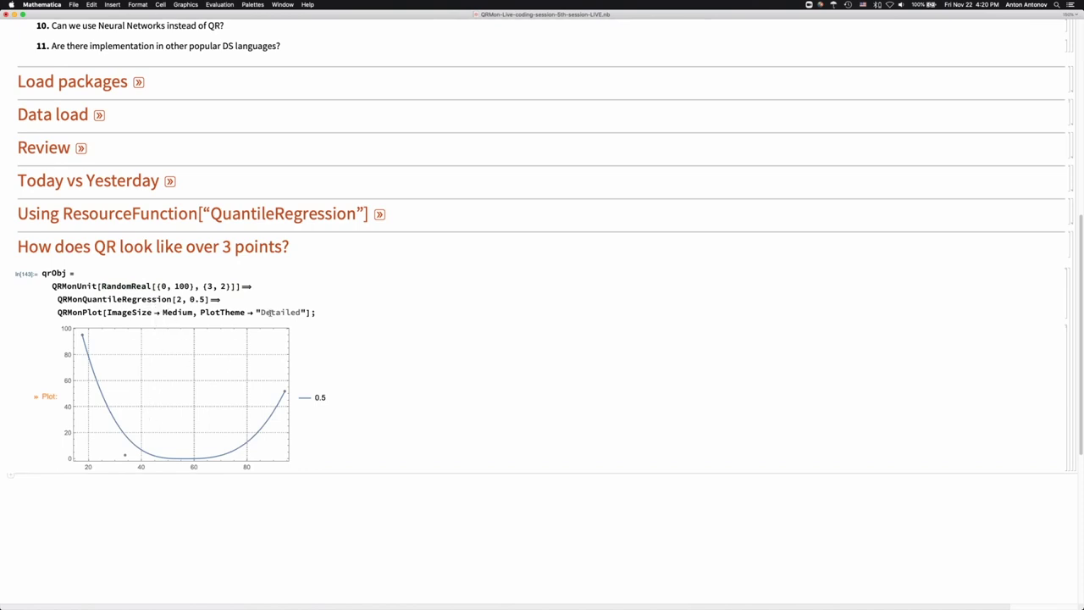
Add the option InterpolationOrder → 1 to QRMonQuantileRegression[2, 0.5] in the 3-point code and evaluate it
double_click(212, 300)
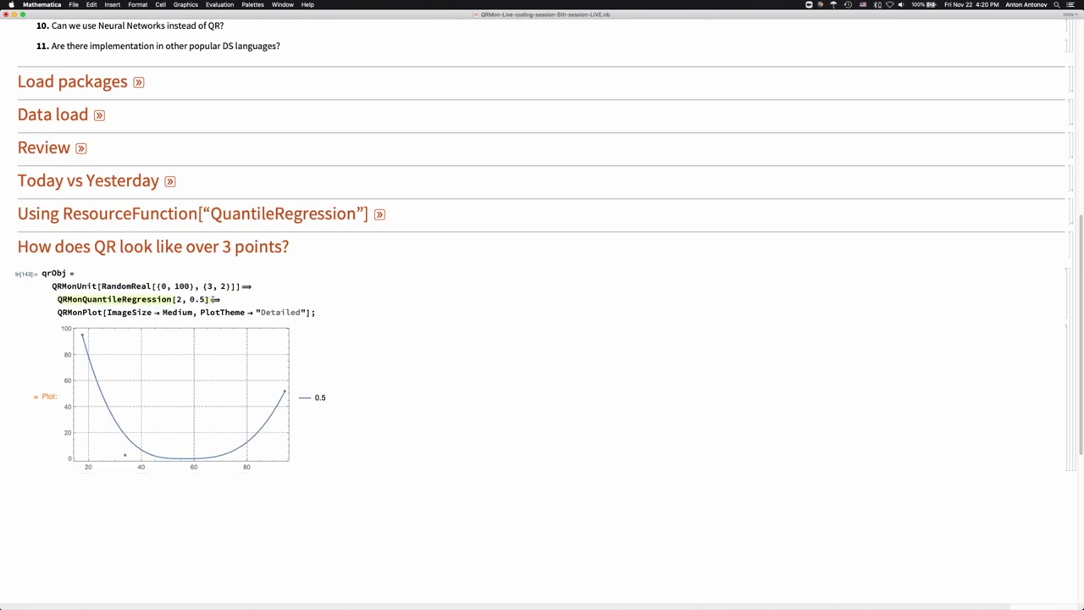
type(", Inter")
key("Return")
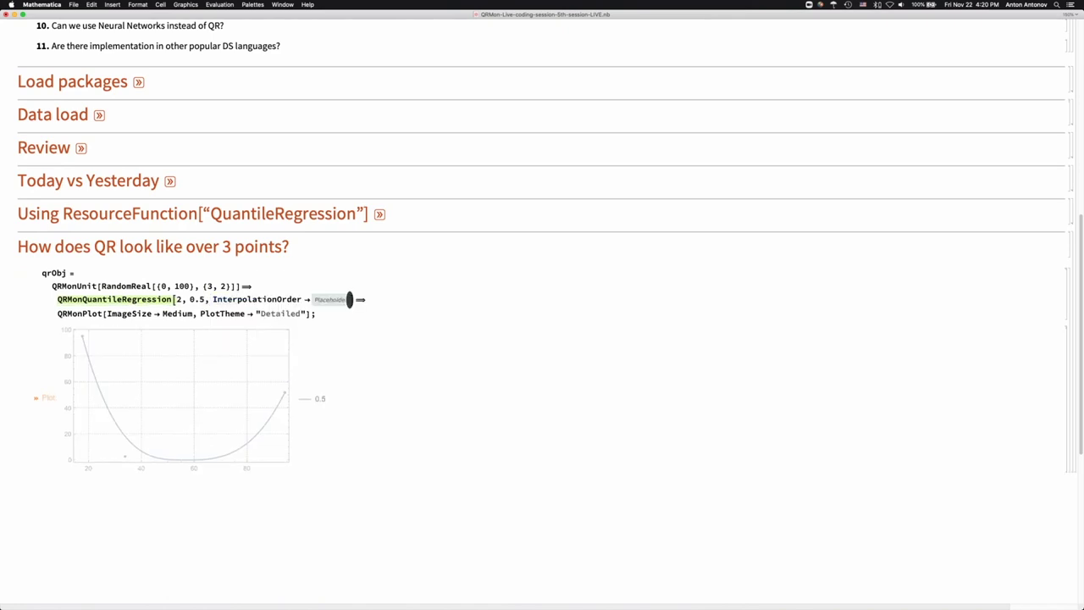
type("1")
key("shift+Return")
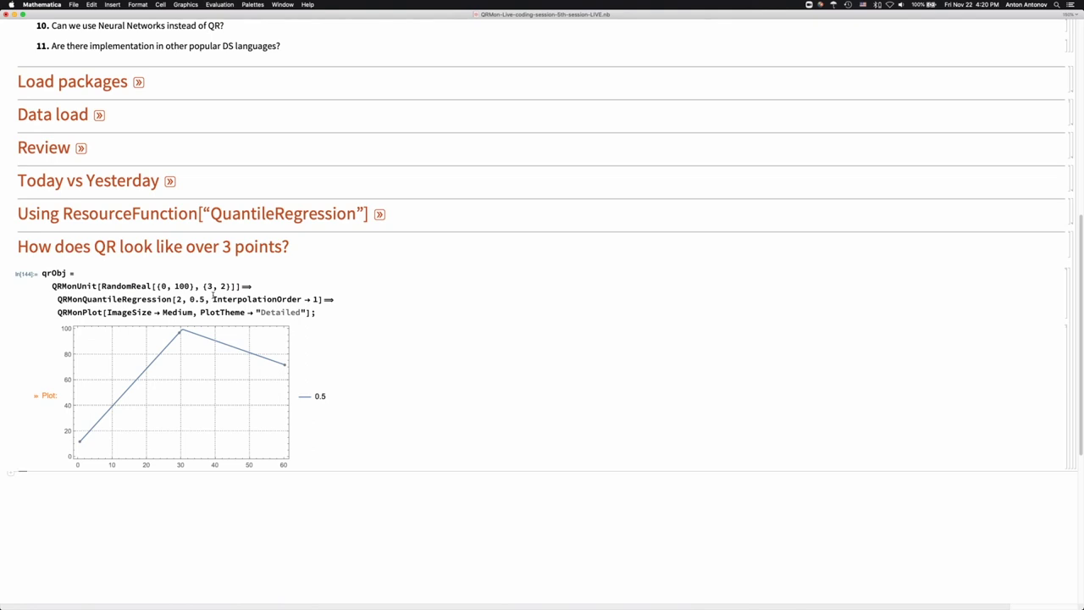
key("shift+Return")
Review the question list in the Introduction and collapse the section "How does QR look like over 3 points?"
scroll(163, 454, "up", 2)
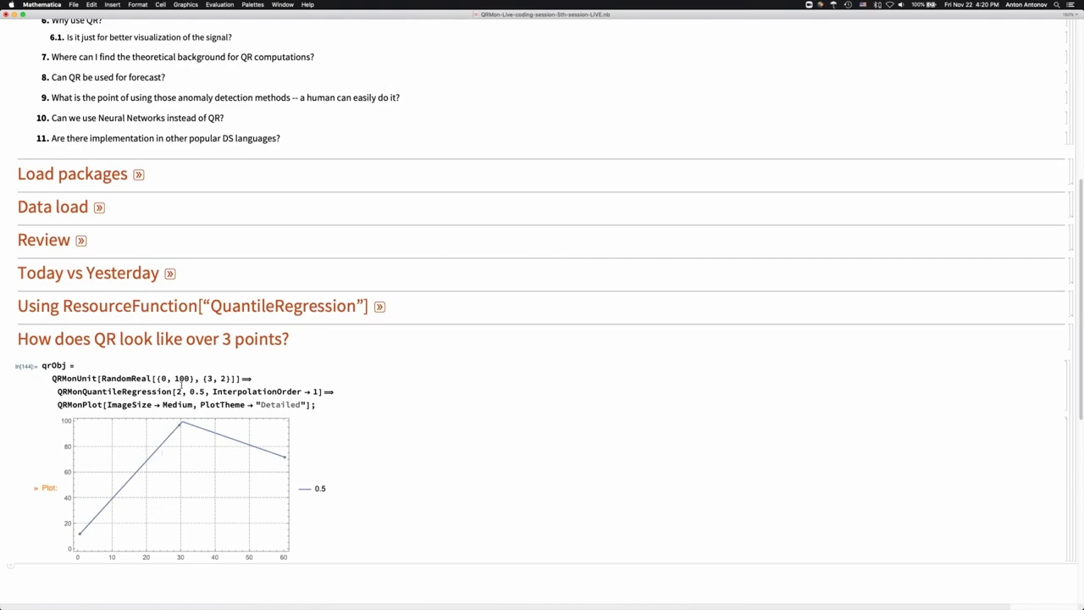
scroll(180, 385, "up", 6)
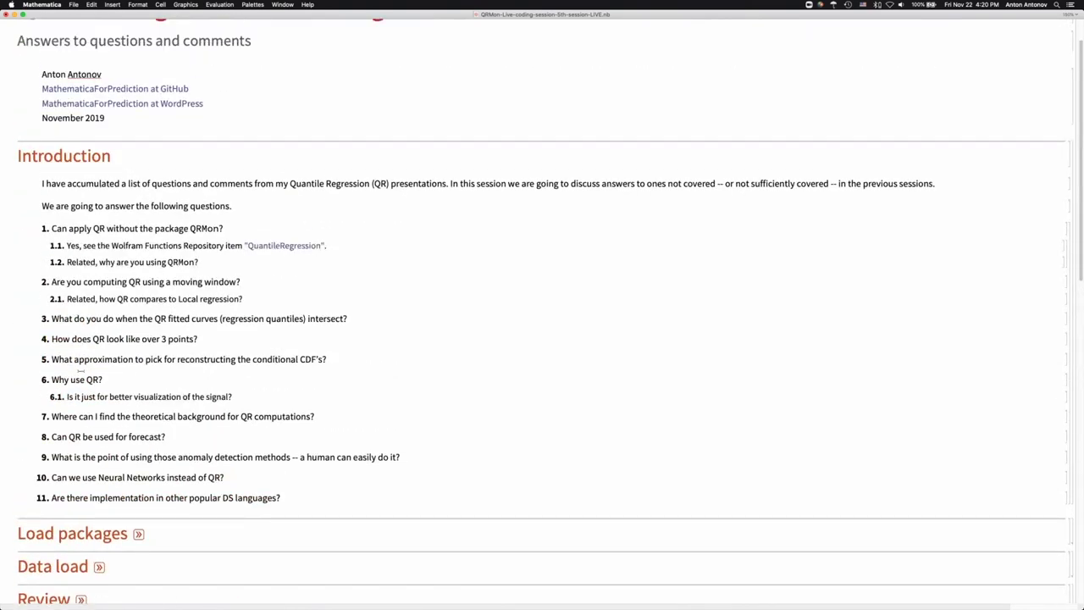
scroll(812, 430, "down", 3)
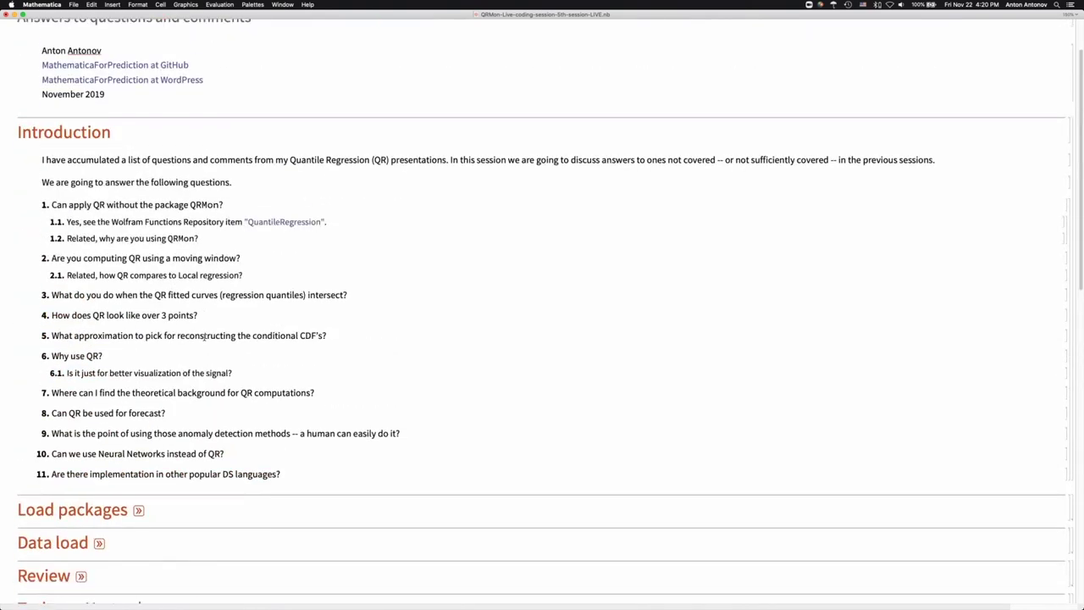
scroll(962, 423, "down", 5)
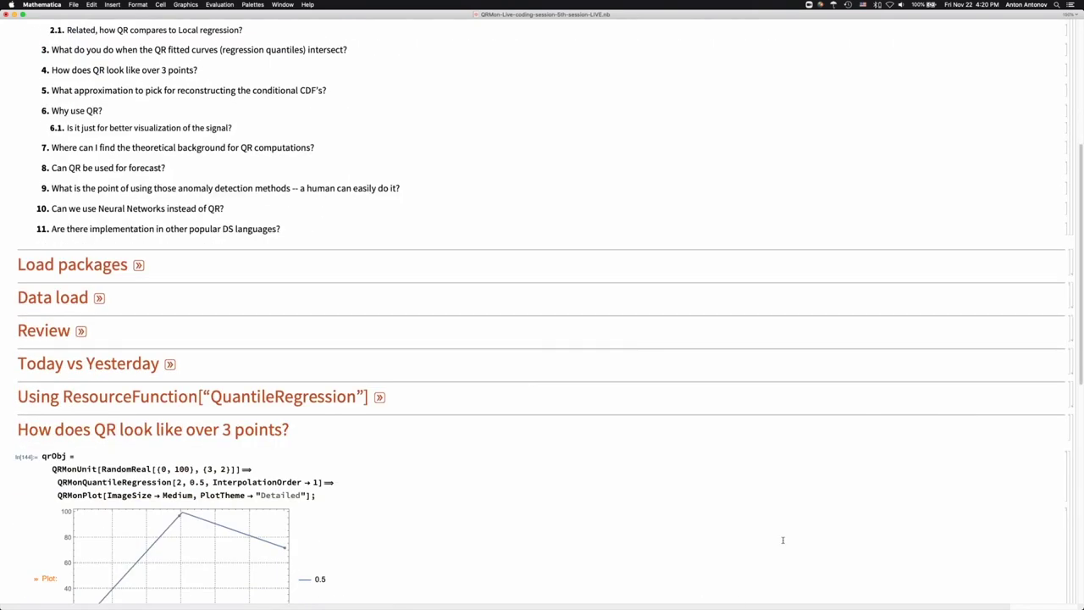
double_click(1071, 427)
Paste the prepared section "Can QR be used for forecast?" at the notebook's end, and delete its MatrixQ[raw, NumberQ] cell with the output
left_click(74, 159)
triple_click(87, 167)
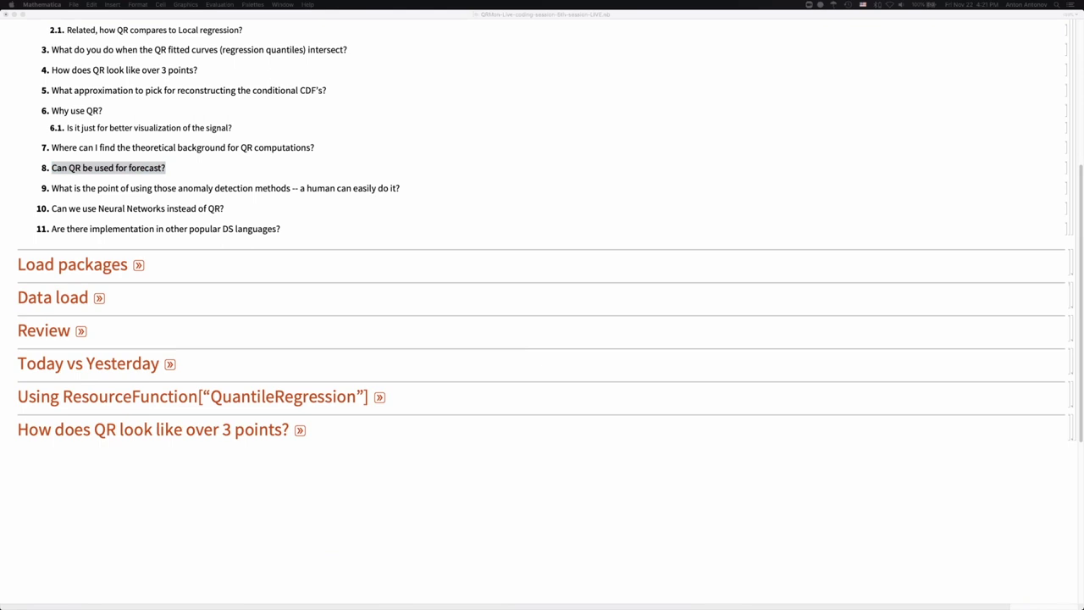
left_click(423, 564)
left_click(278, 478)
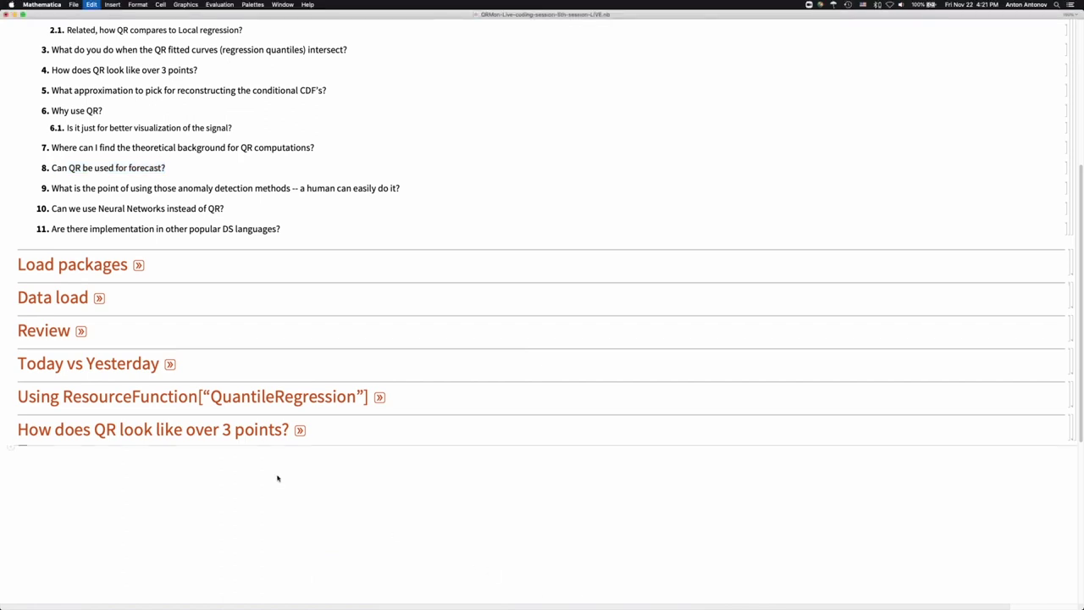
key("super+v")
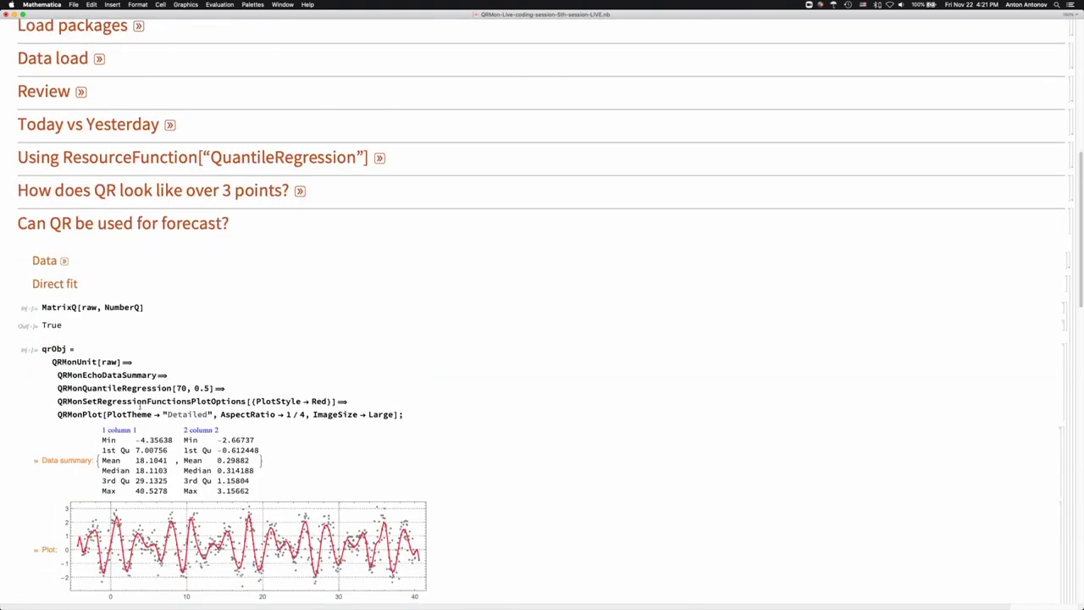
left_click(159, 320)
key("BackSpace")
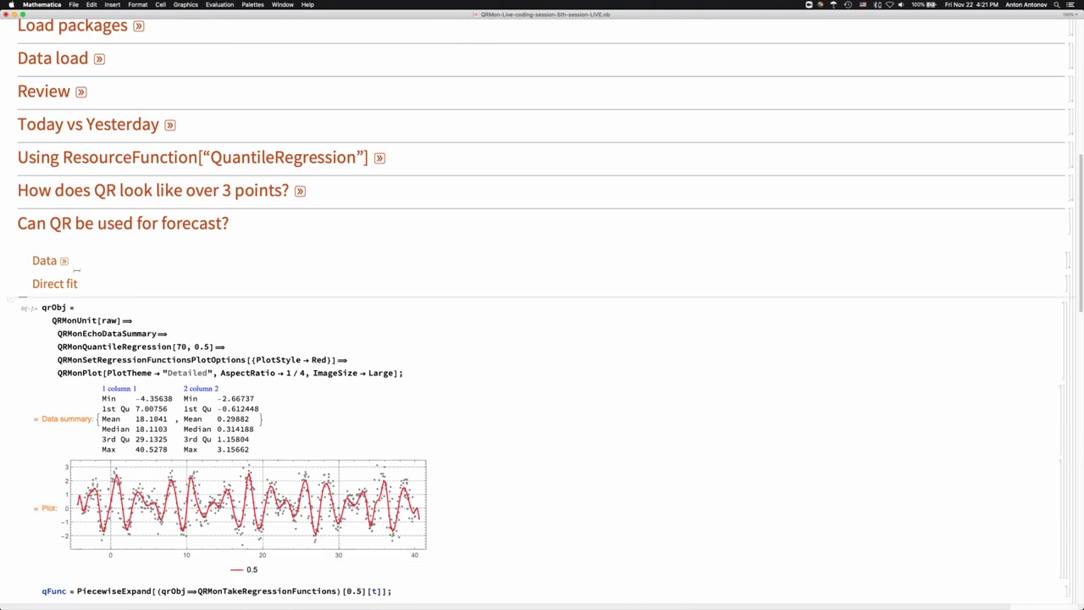
Enlarge the regression plot under Direct fit to about one and a half times its width
scroll(127, 284, "down", 1)
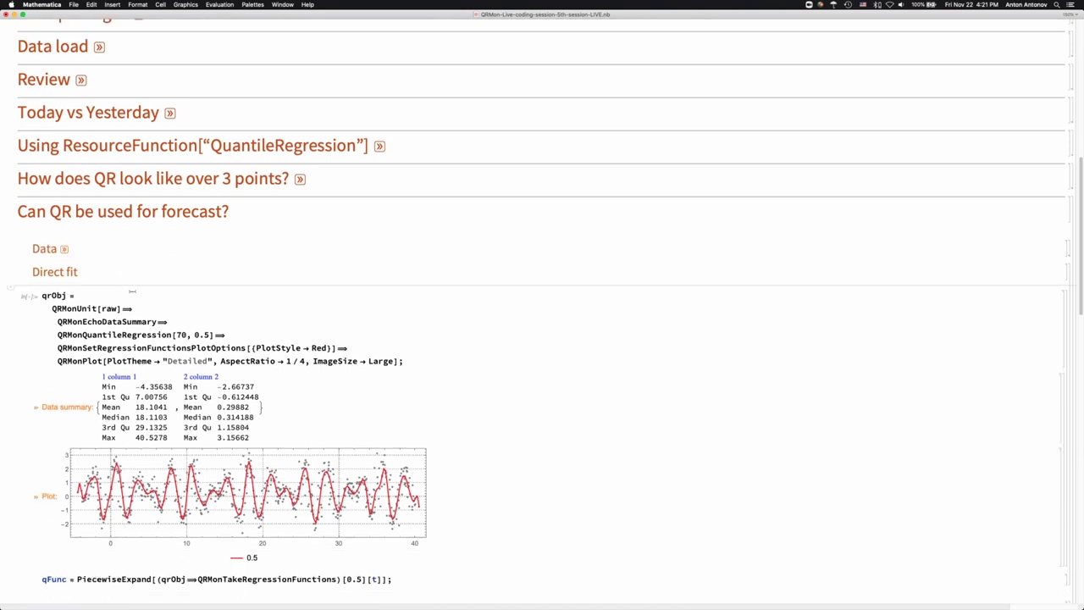
scroll(159, 322, "down", 5)
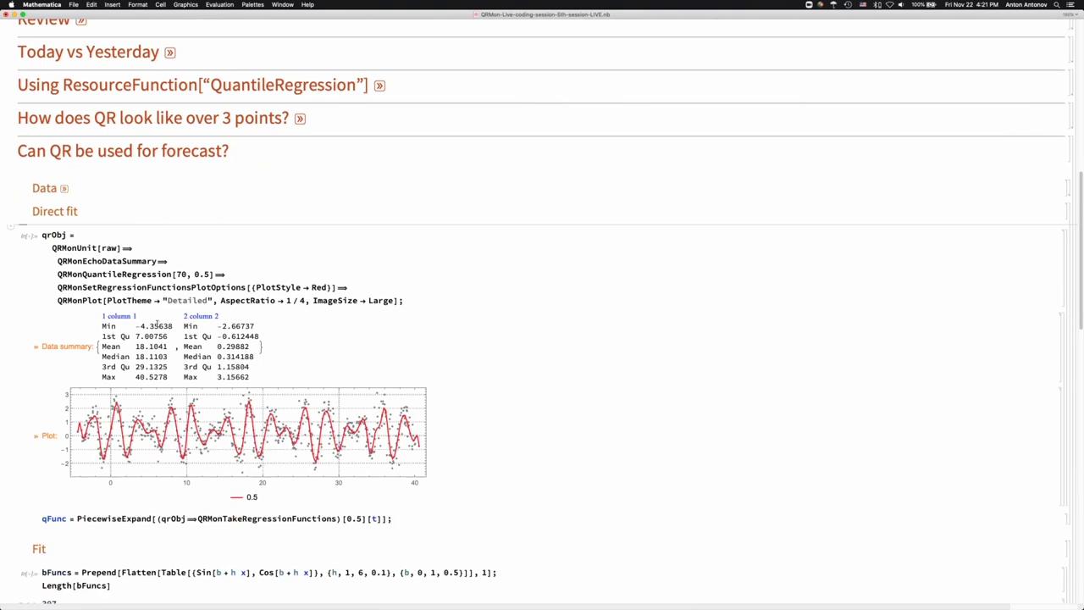
scroll(157, 322, "down", 2)
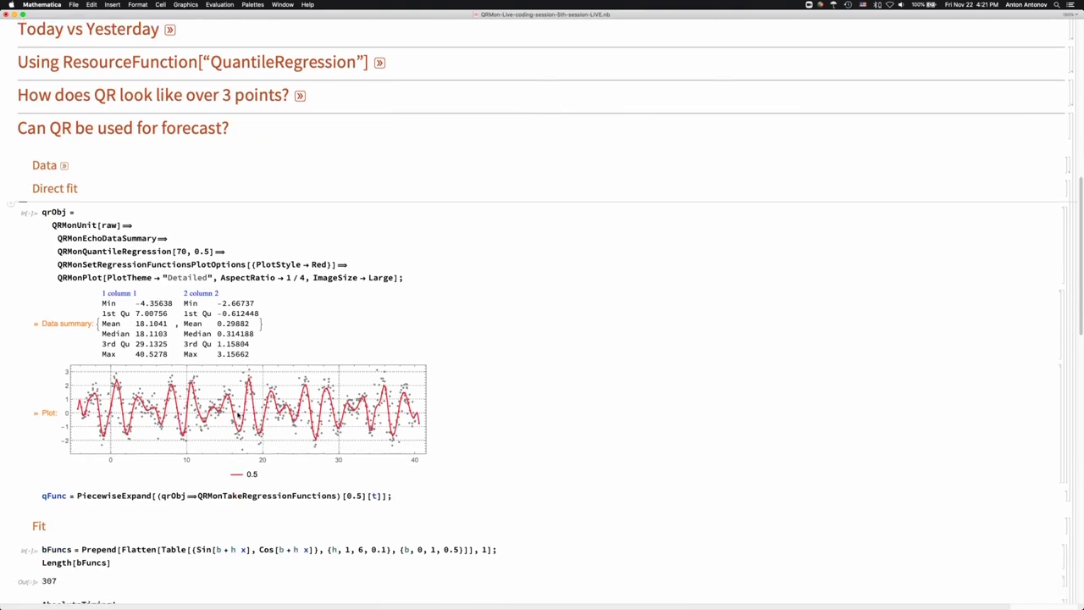
left_click(416, 419)
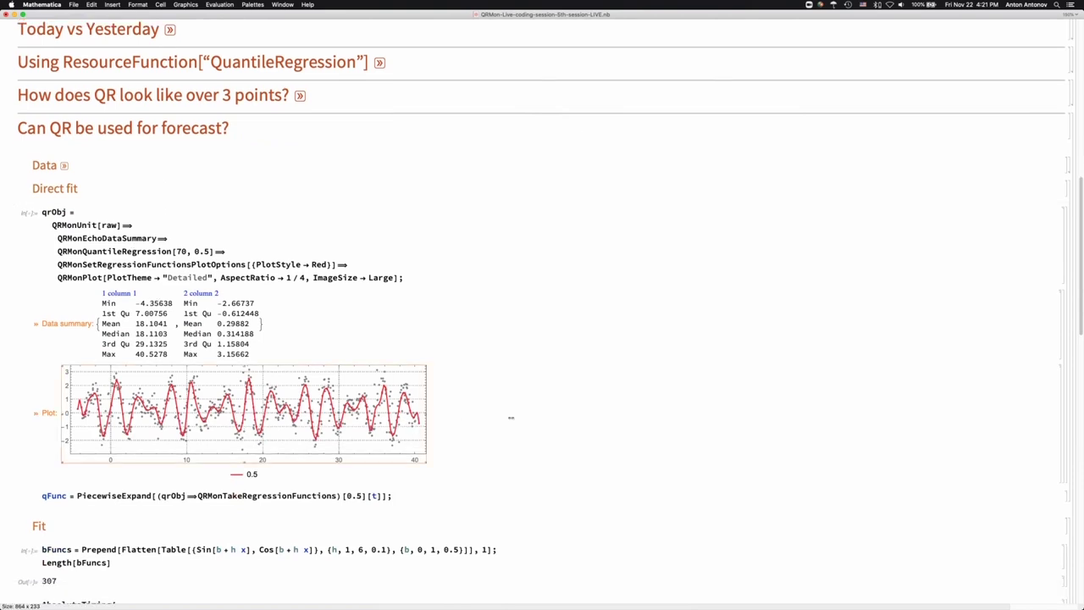
left_click_drag(418, 421, 638, 441)
left_click(377, 287)
left_click(414, 273)
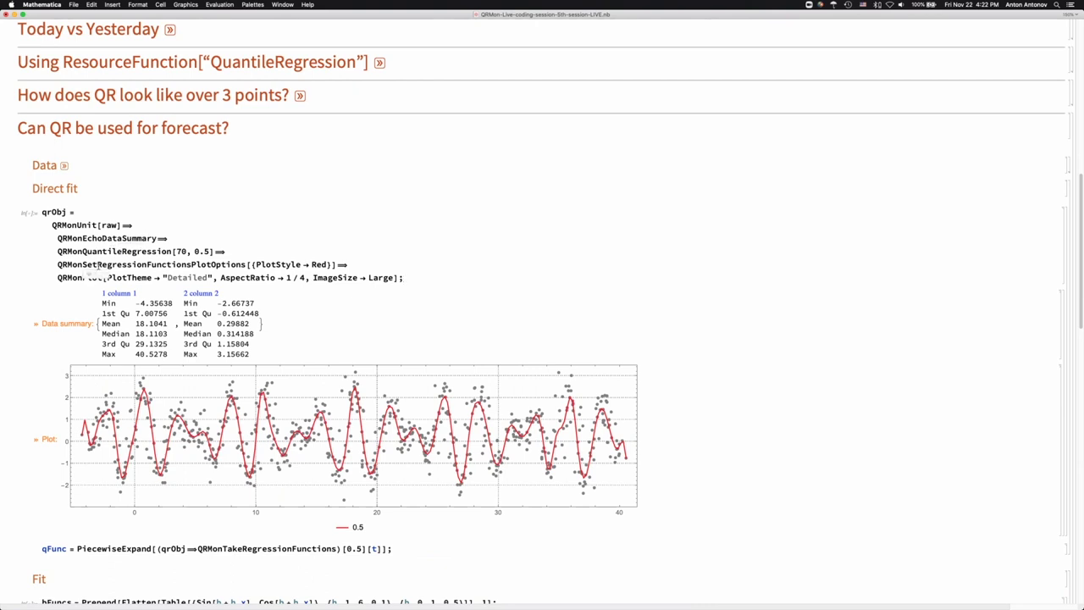
Examine the QRMonQuantileRegression[70, 0.5] call and plot under Direct fit, and continue to the Fit subsection
scroll(150, 247, "down", 1)
scroll(150, 246, "up", 5)
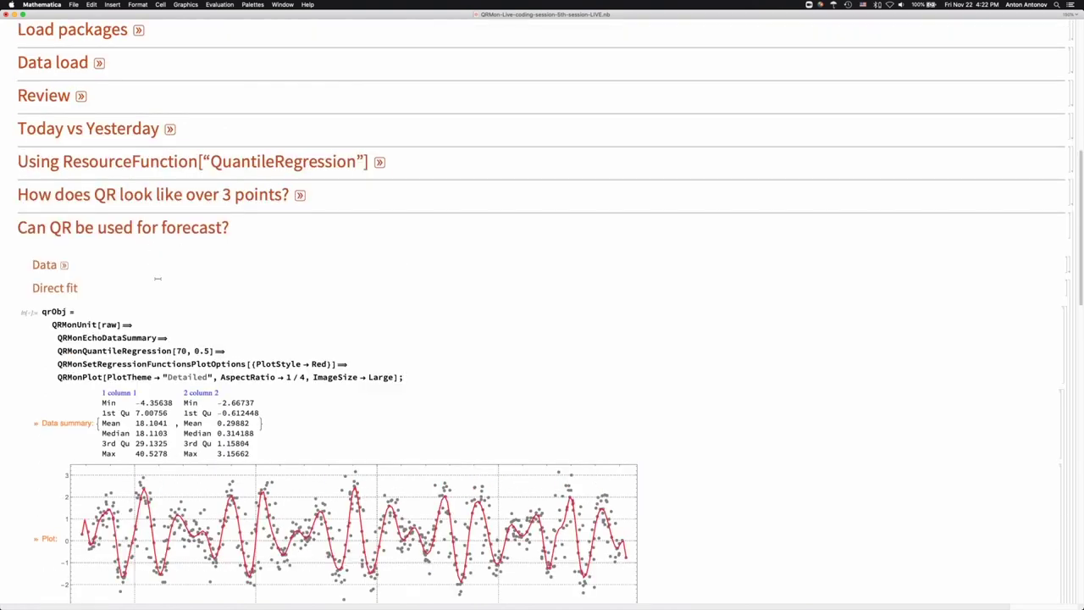
double_click(160, 350)
double_click(160, 349)
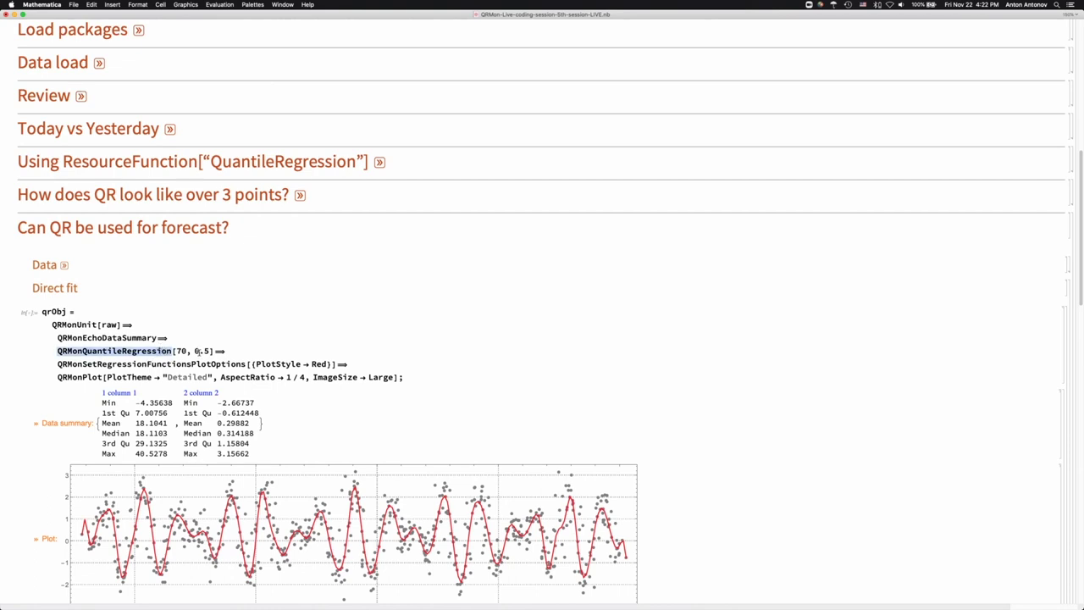
scroll(197, 351, "down", 2)
scroll(182, 298, "down", 8)
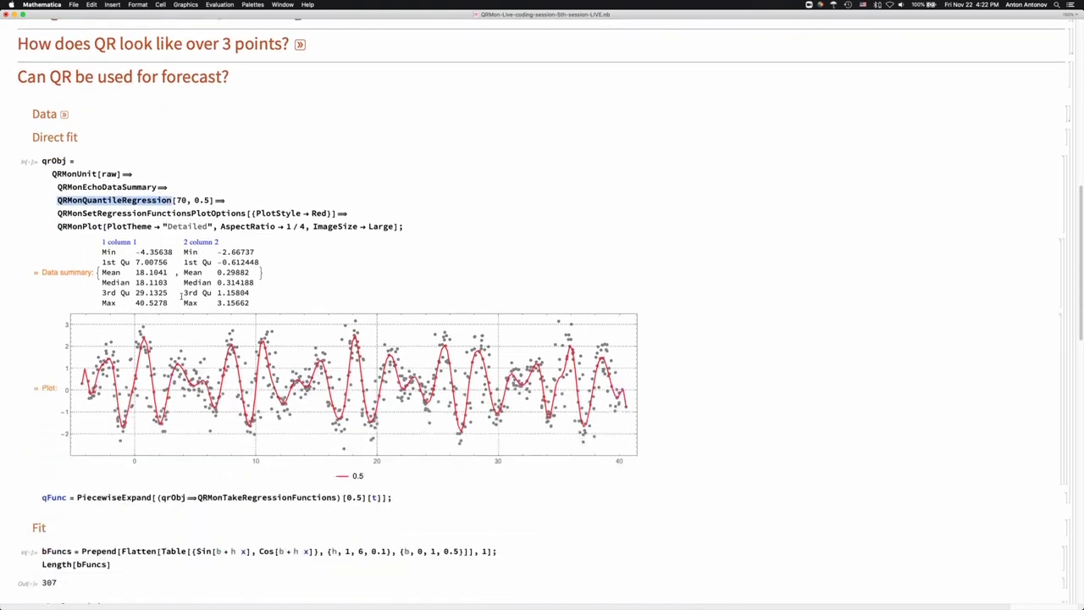
scroll(180, 296, "down", 5)
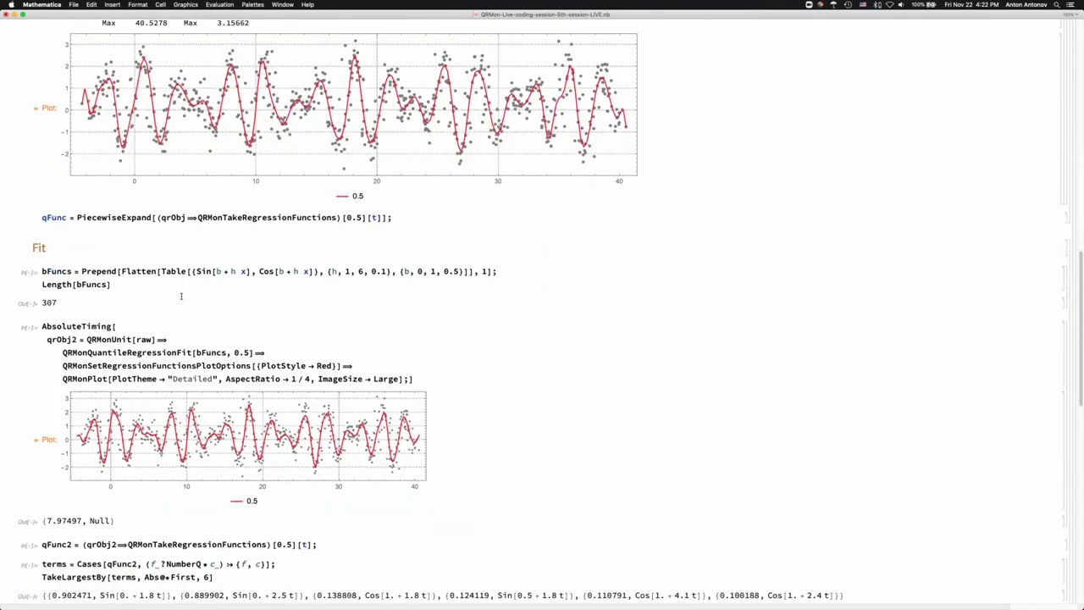
Evaluate the bFuncs definition under Fit, list bFuncs through a temporary cell below it, and remove that cell
double_click(174, 207)
double_click(67, 208)
key("super+c")
left_click(67, 230)
left_click(68, 252)
key("super+v")
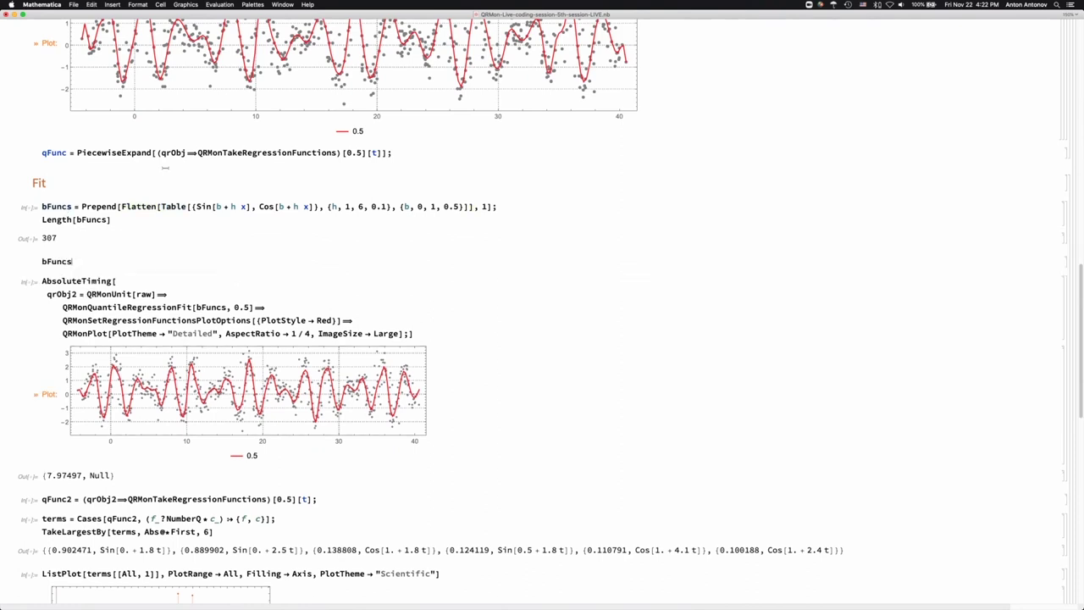
key("shift+Return")
left_click(96, 263)
key("shift+Return")
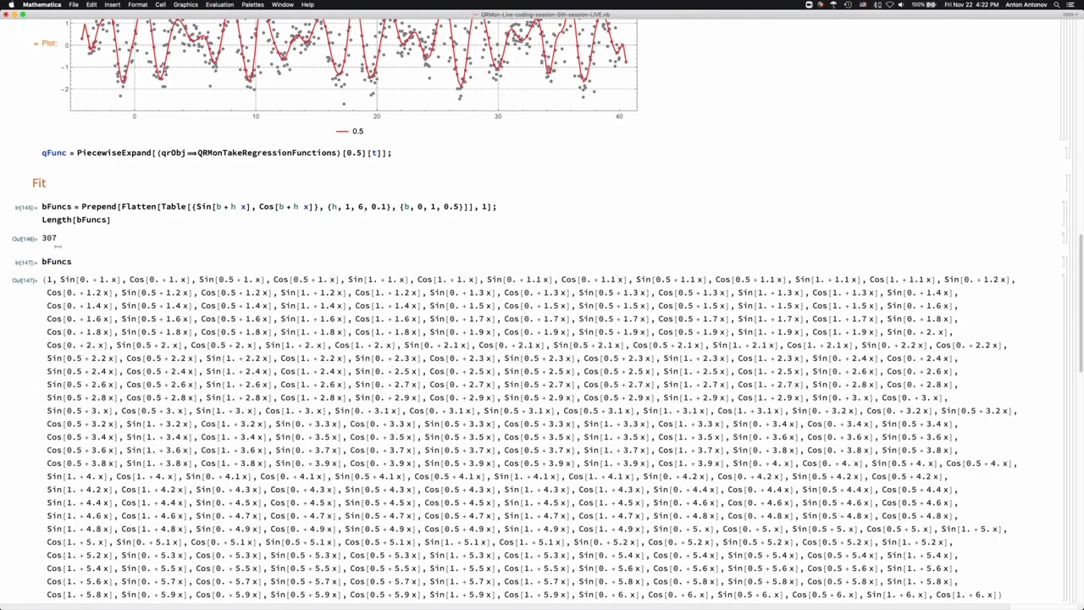
key("super+z")
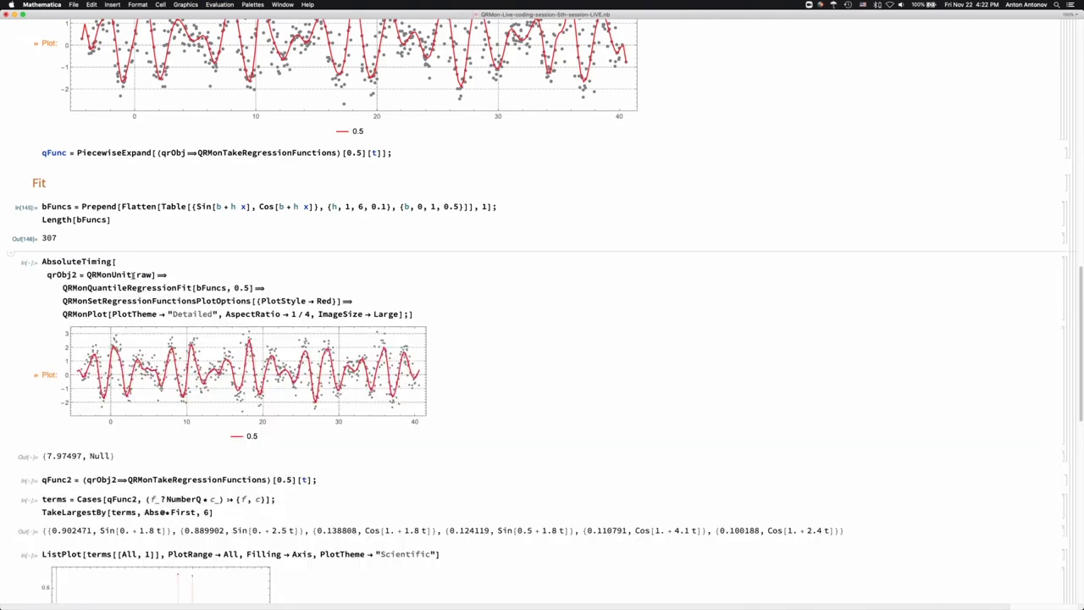
Evaluate the AbsoluteTiming cell that fits raw with QRMonQuantileRegressionFit[bFuncs, 0.5]
key("shift+Return")
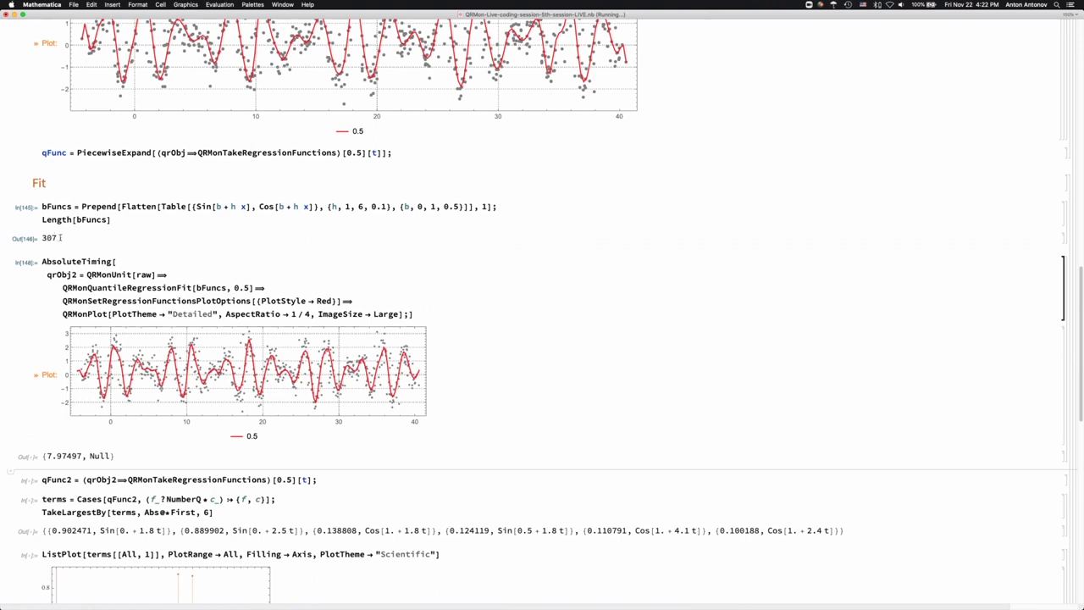
scroll(101, 249, "up", 2)
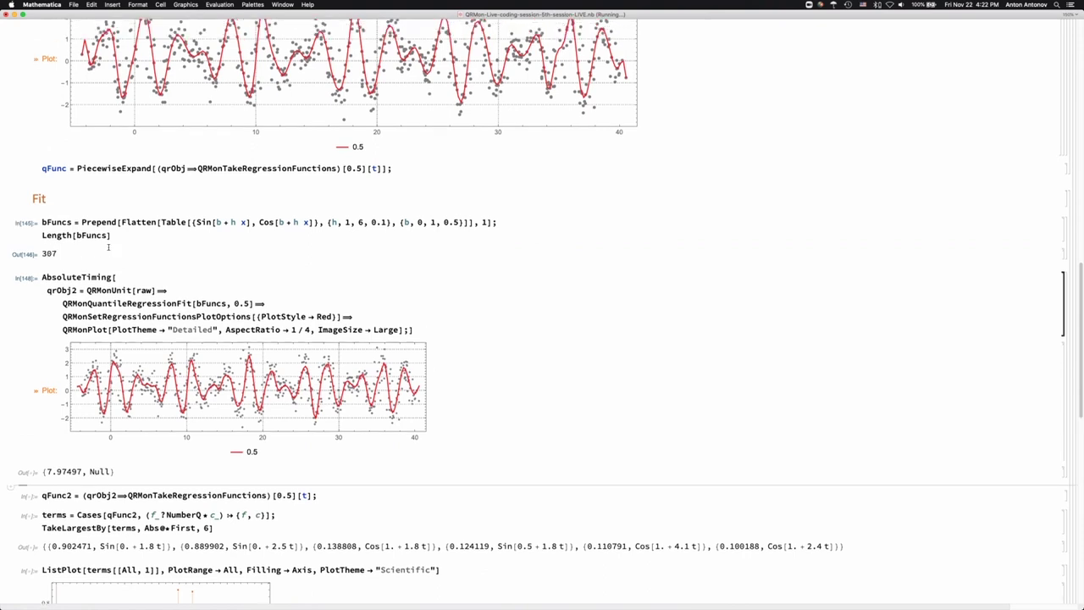
scroll(112, 251, "down", 6)
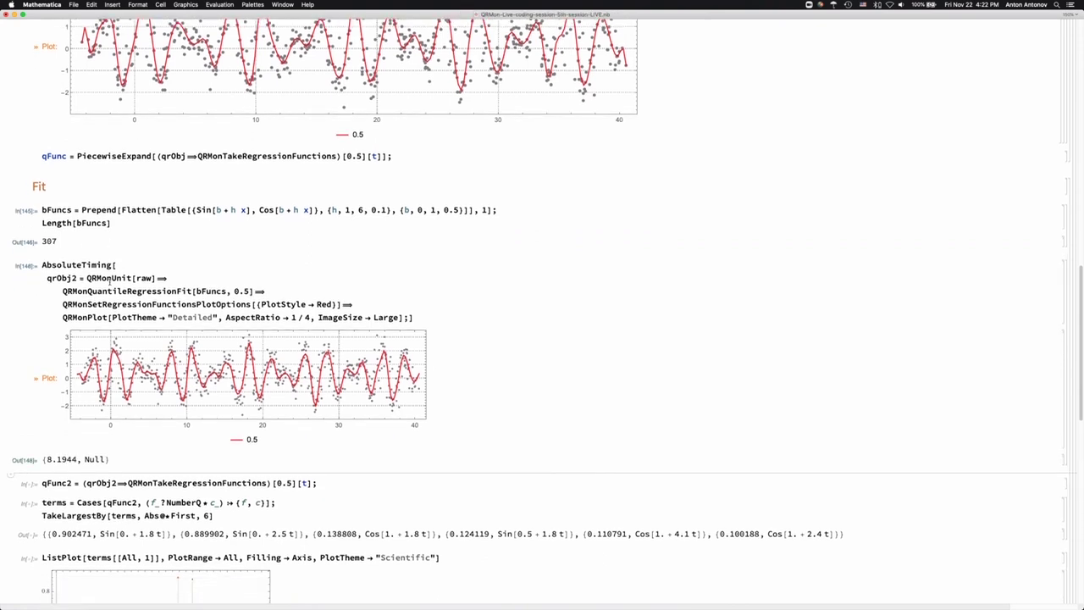
Evaluate the qFunc2 assignment and the terms cell with TakeLargestBy[terms, Abs@*First, 6]
left_click(110, 376)
key("shift+Return")
left_click(103, 395)
key("shift+Return")
scroll(66, 372, "down", 4)
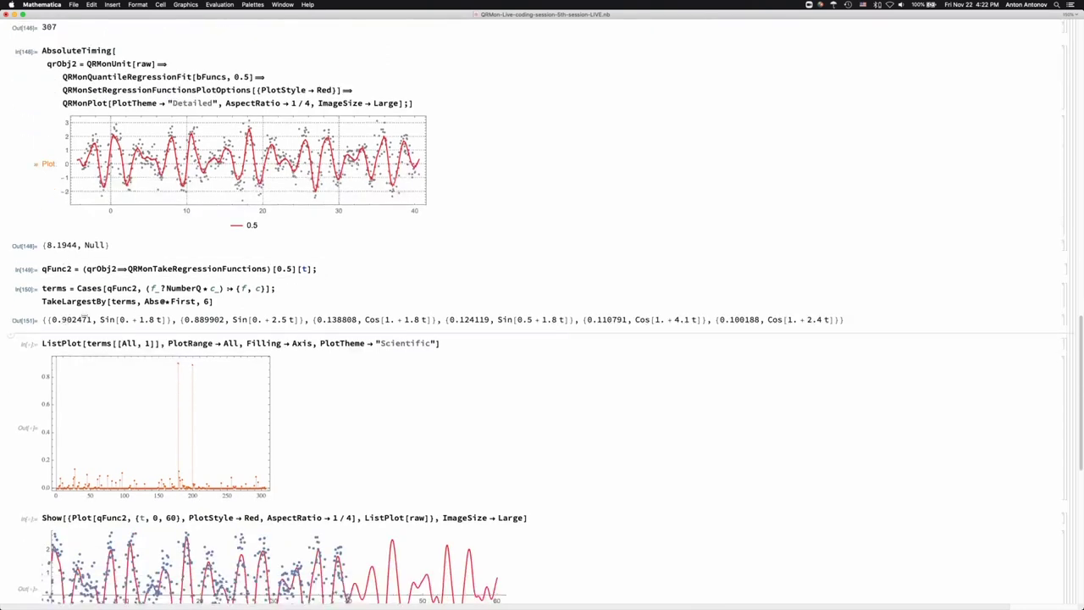
Highlight the coefficients of the two largest terms, and evaluate the ListPlot of terms[[All, 1]]
double_click(66, 319)
left_click(66, 320)
left_click(194, 320)
left_click_drag(193, 320, 224, 320)
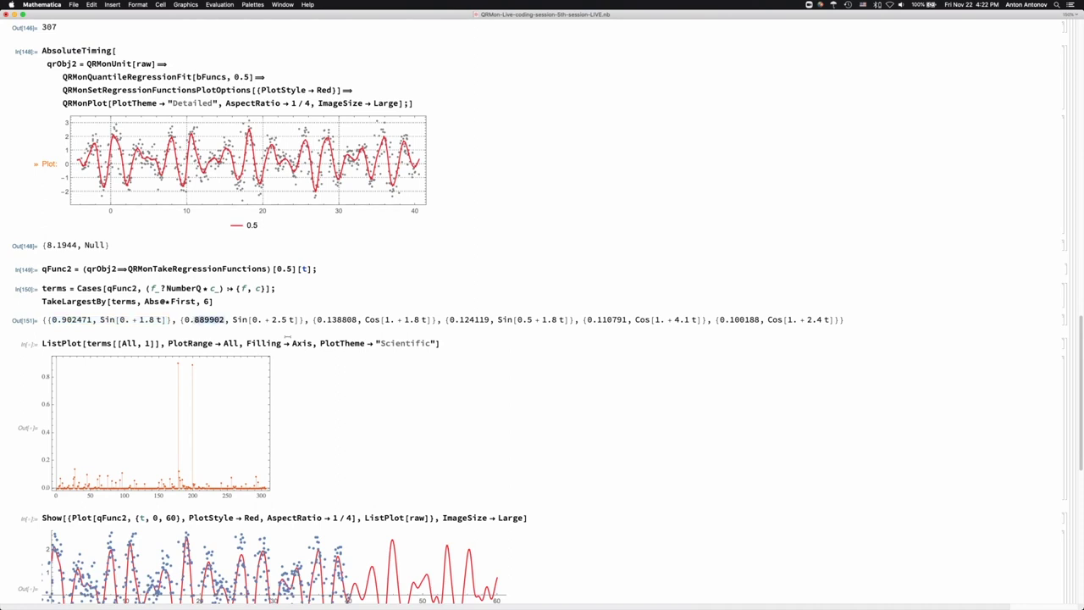
left_click(287, 341)
key("shift+Return")
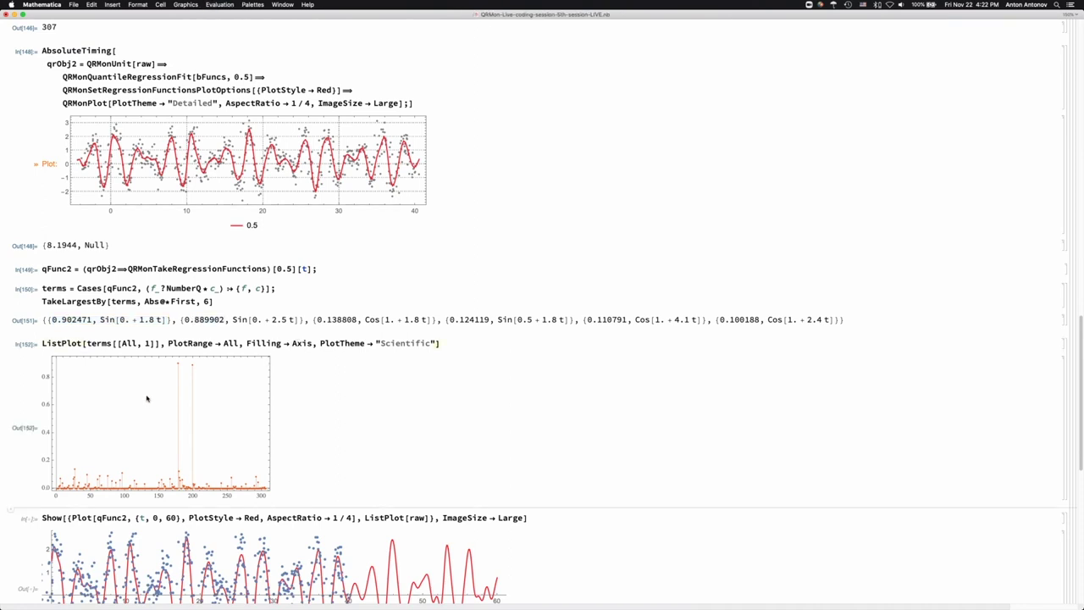
Compare the fitted curve, the largest terms and the ListPlot of coefficients with the Show plot that extends qFunc2 to 60
scroll(150, 399, "down", 5)
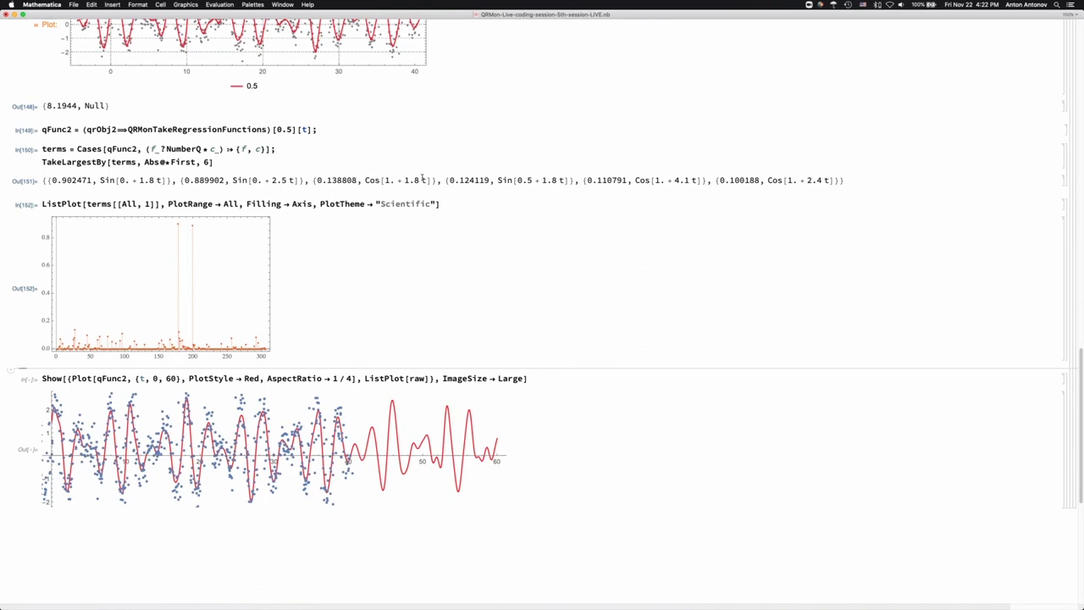
scroll(392, 177, "up", 5)
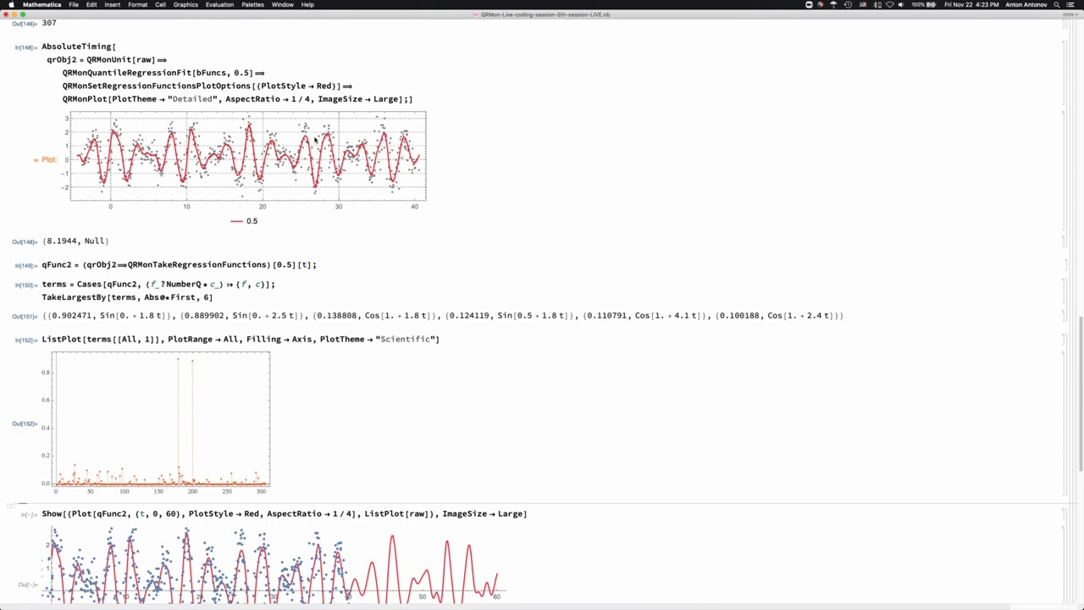
scroll(306, 153, "down", 4)
scroll(306, 152, "down", 2)
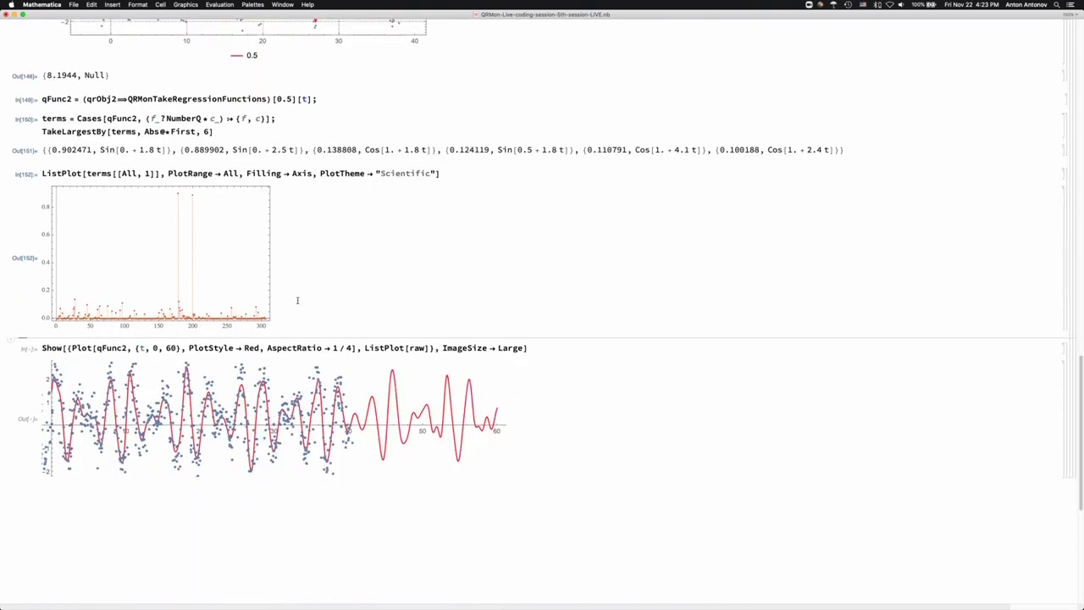
left_click(320, 348)
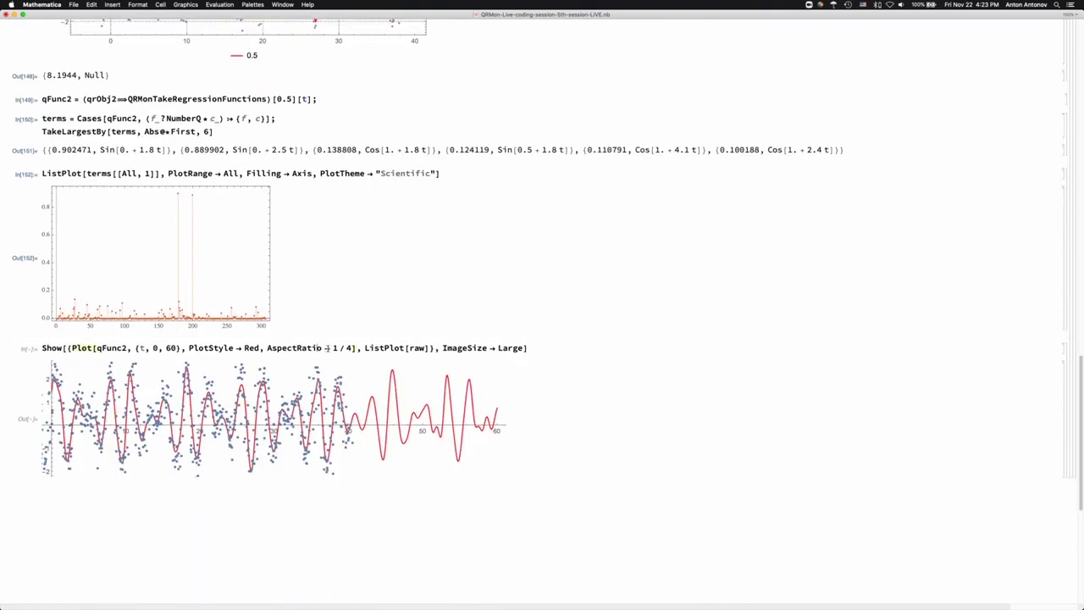
left_click(369, 164)
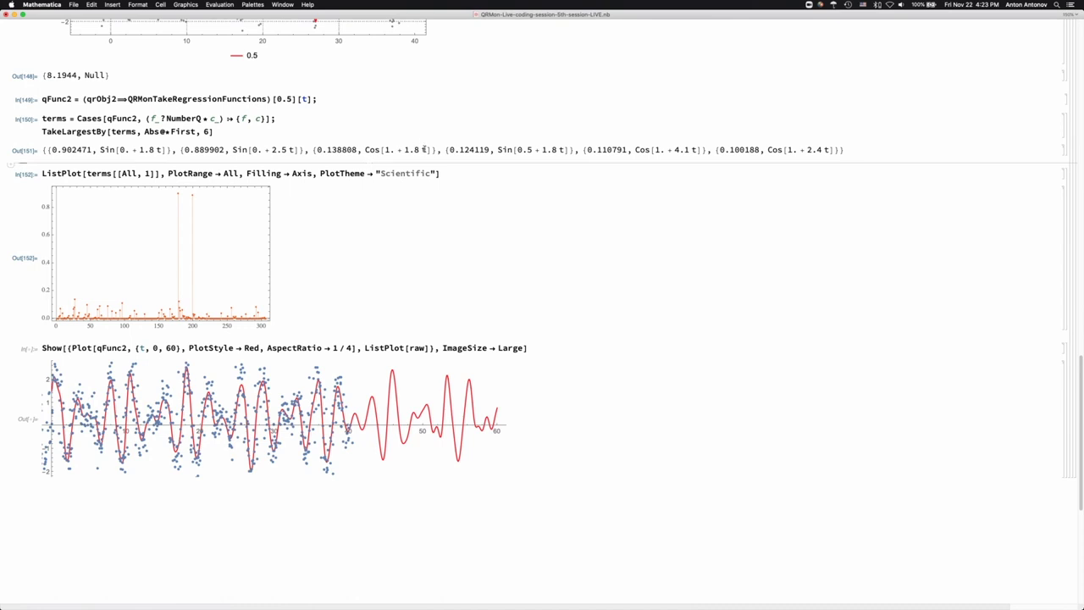
left_click(332, 338)
left_click(329, 346)
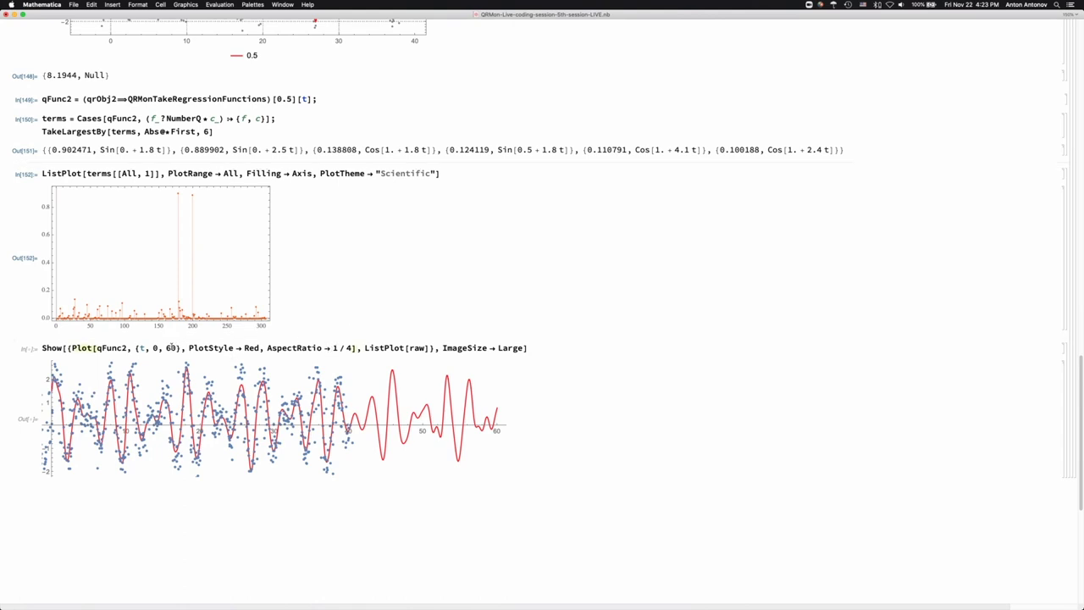
Change the plot range of qFunc2 in the Show cell to {t, -10, 60} and evaluate the cell
double_click(171, 347)
scroll(174, 343, "up", 5)
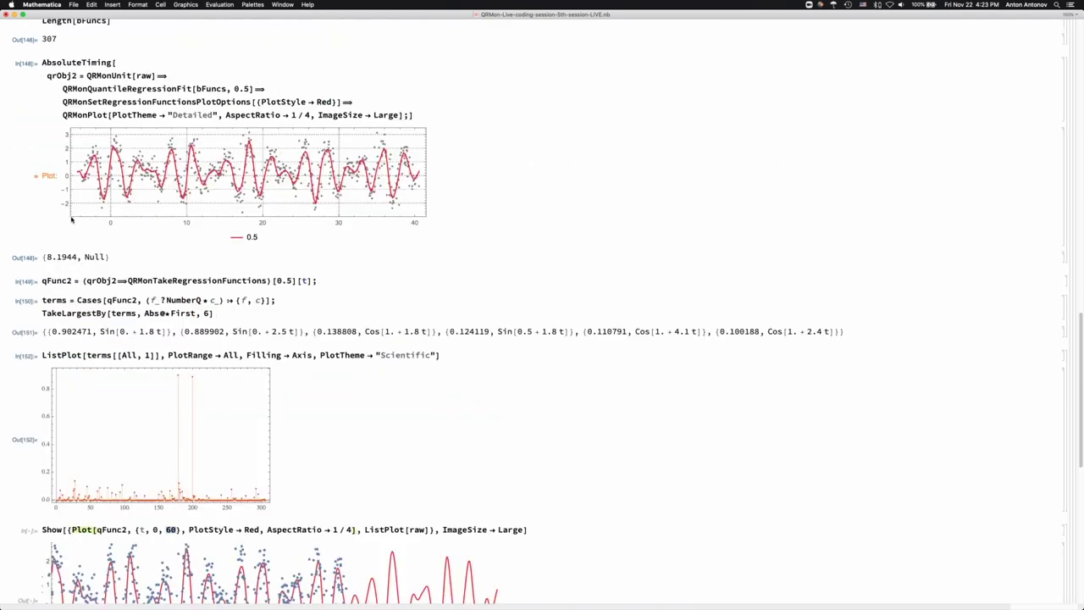
scroll(419, 218, "down", 6)
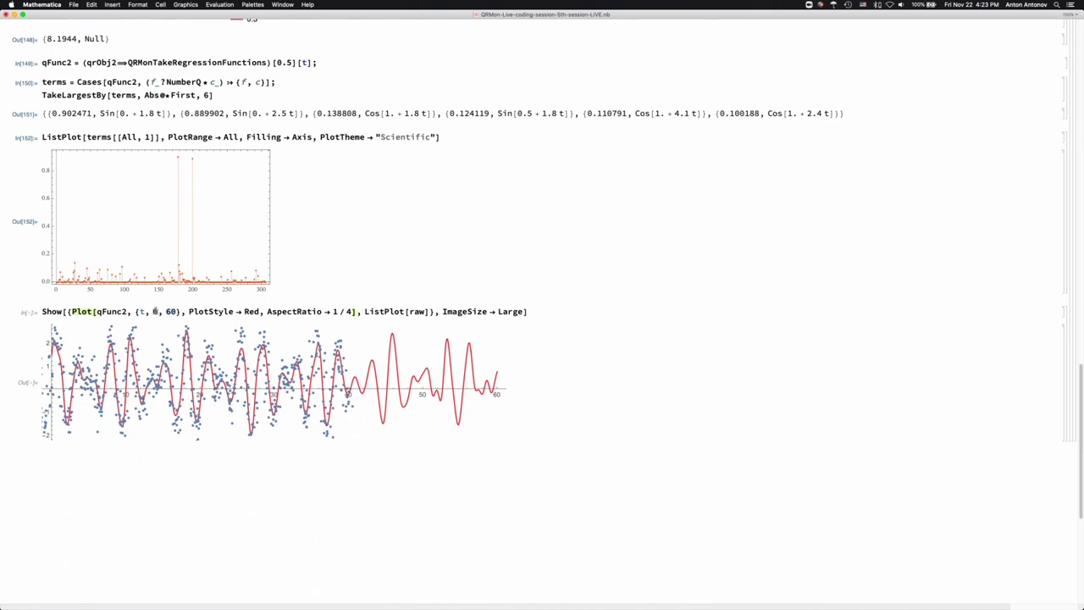
left_click(154, 312)
type("-1")
key("shift+Return")
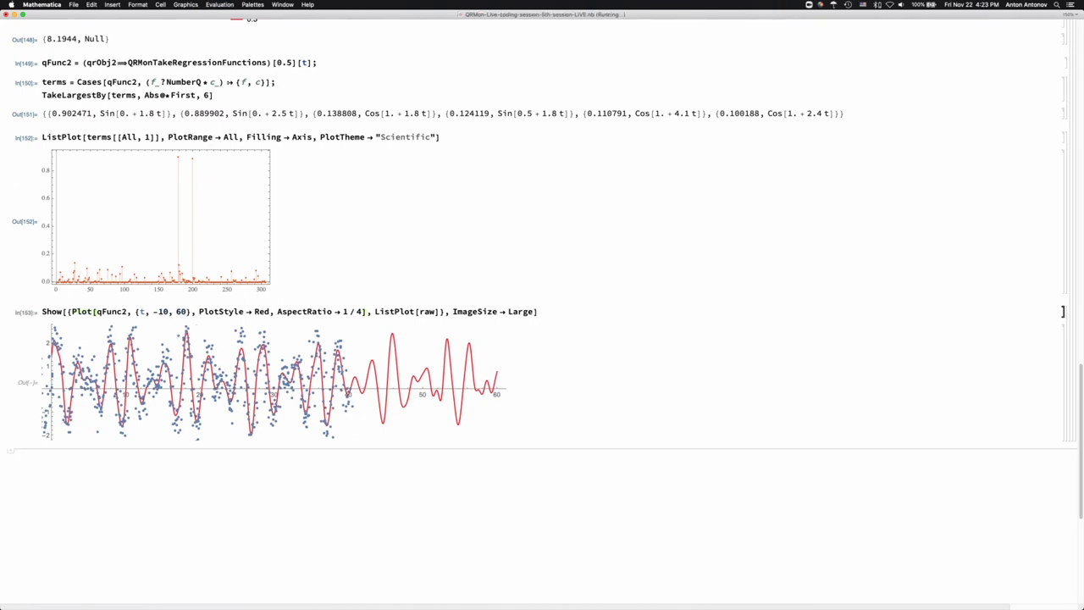
Enlarge the extrapolation plot of qFunc2 and raw produced by the Show cell, keeping its proportions
left_click(360, 366)
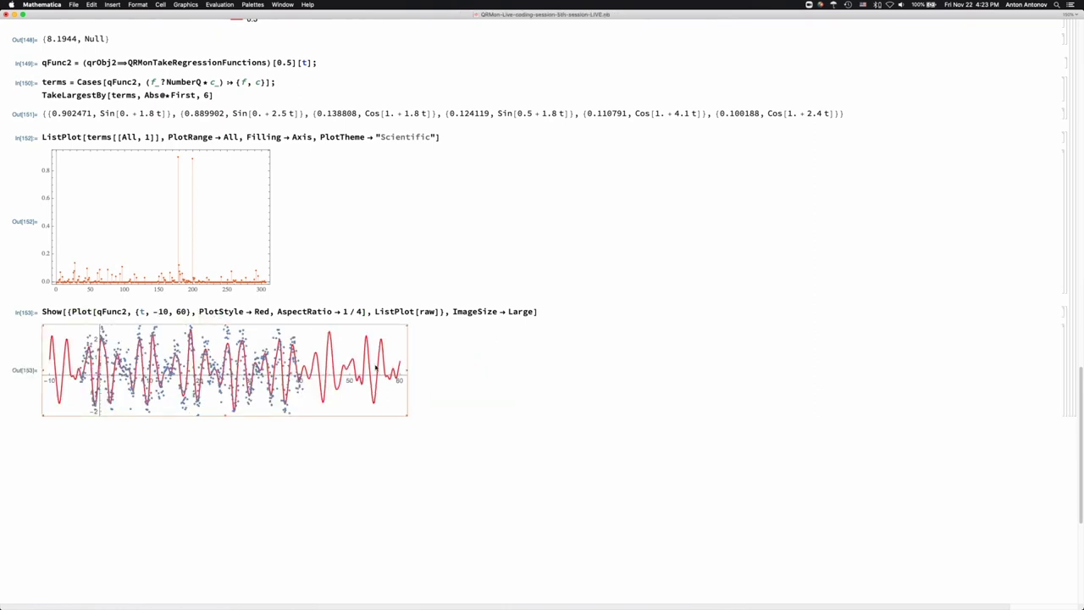
left_click_drag(409, 367, 560, 380)
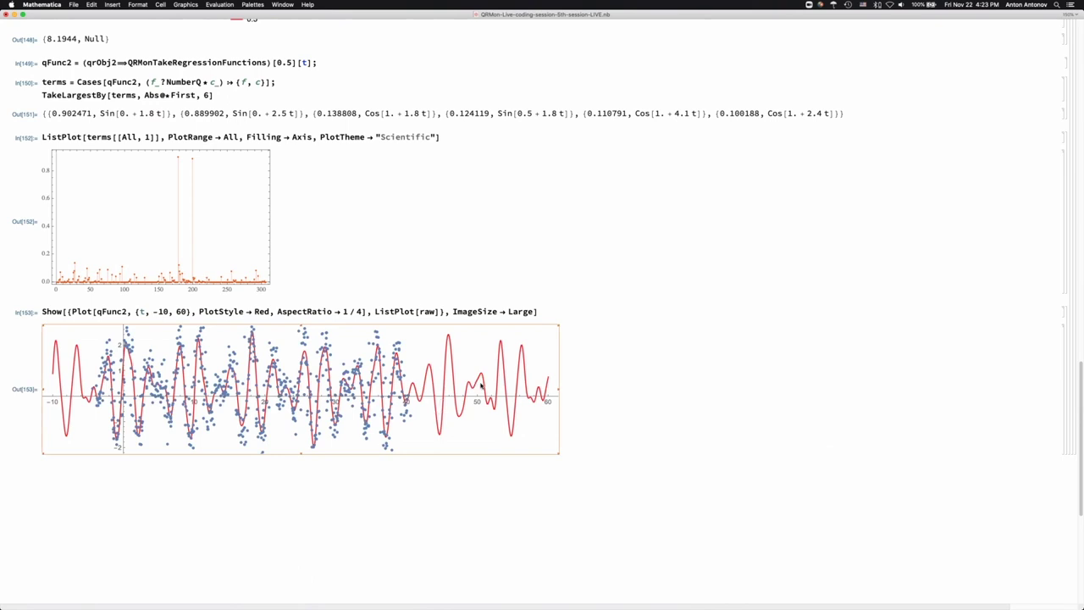
left_click(446, 310)
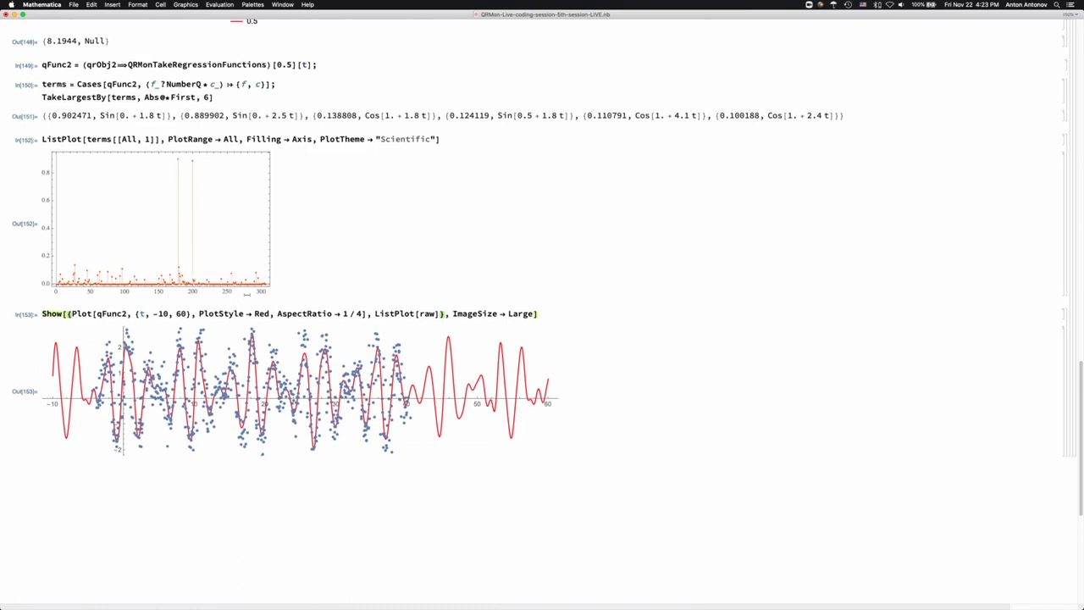
Evaluate the qrObj cell under Direct fit, and evaluate the qFunc PiecewiseExpand assignment without its trailing semicolon
scroll(111, 304, "up", 10)
scroll(542, 309, "up", 9)
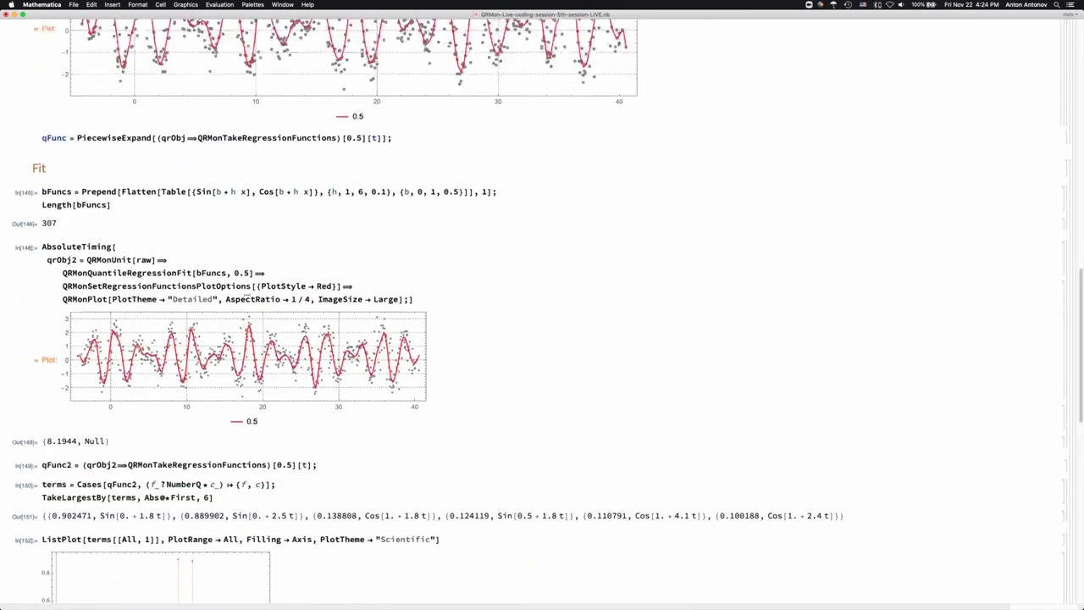
scroll(241, 343, "up", 1)
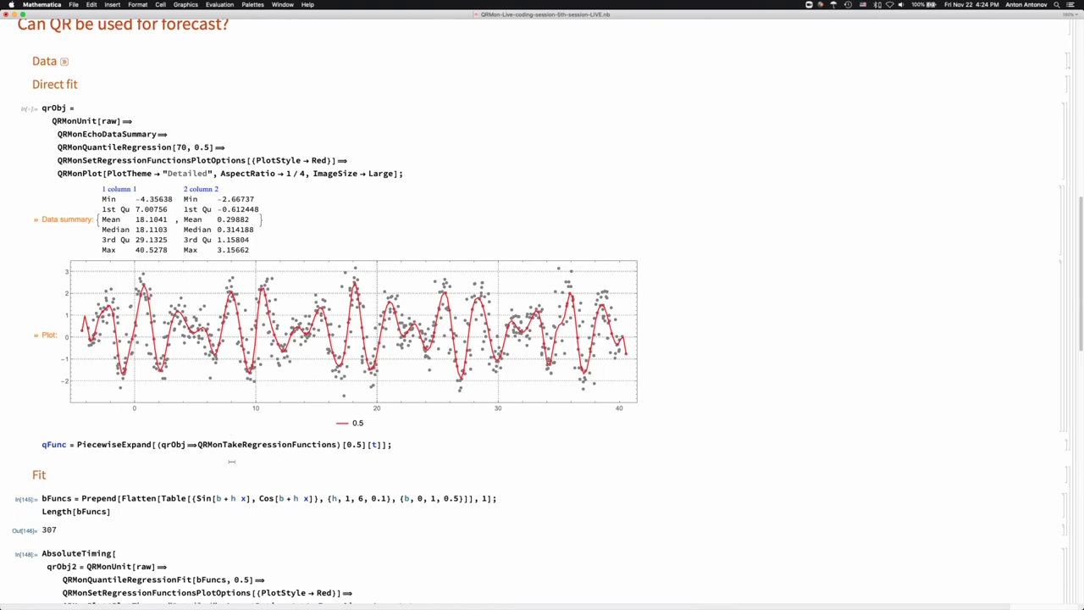
scroll(230, 458, "down", 3)
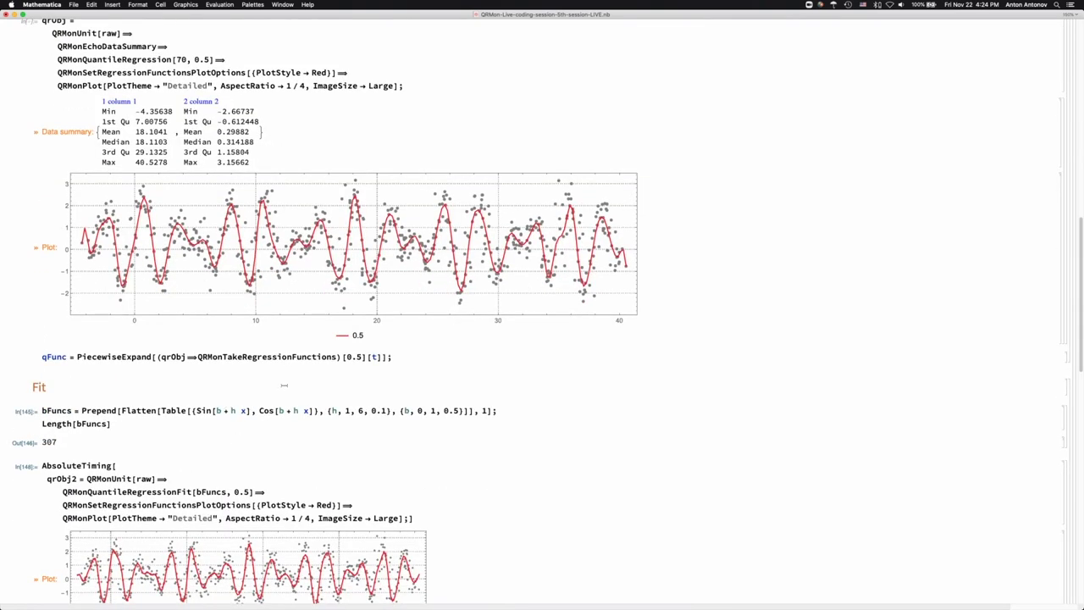
scroll(258, 371, "up", 2)
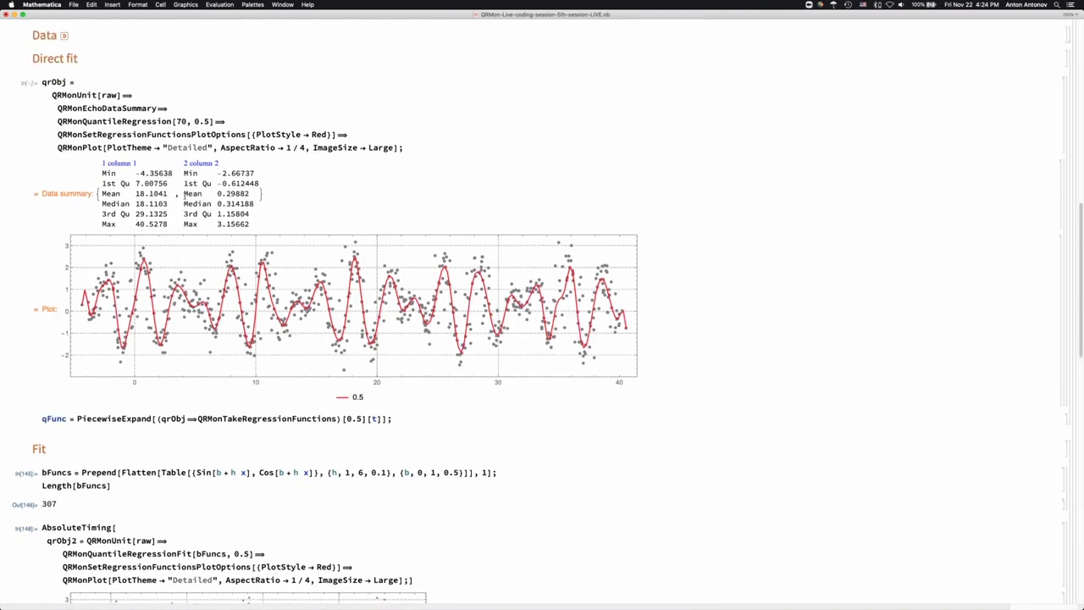
key("shift+Return")
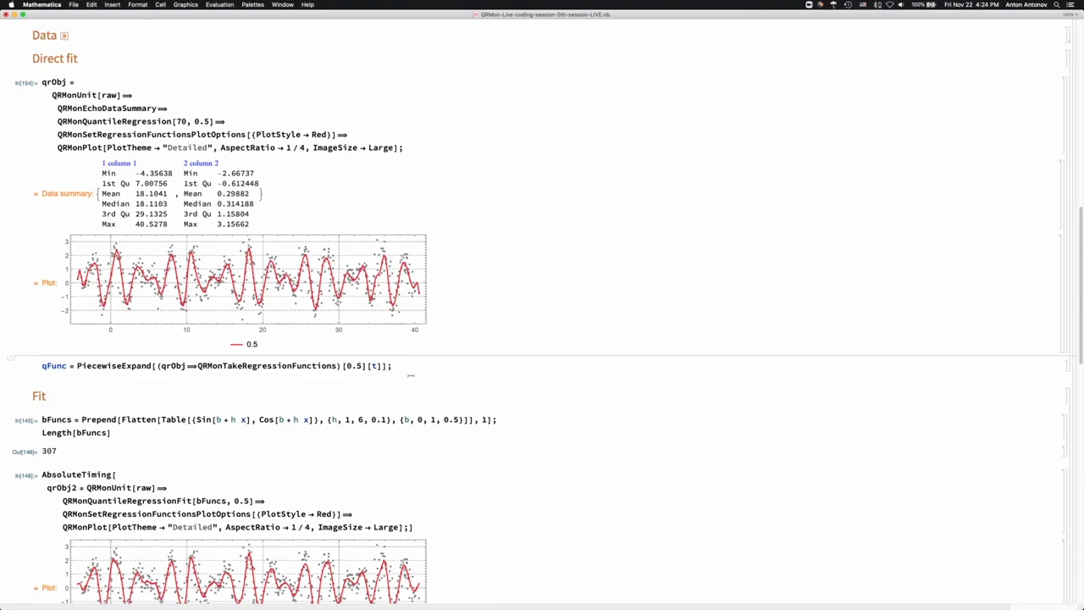
key("BackSpace")
key("shift+Return")
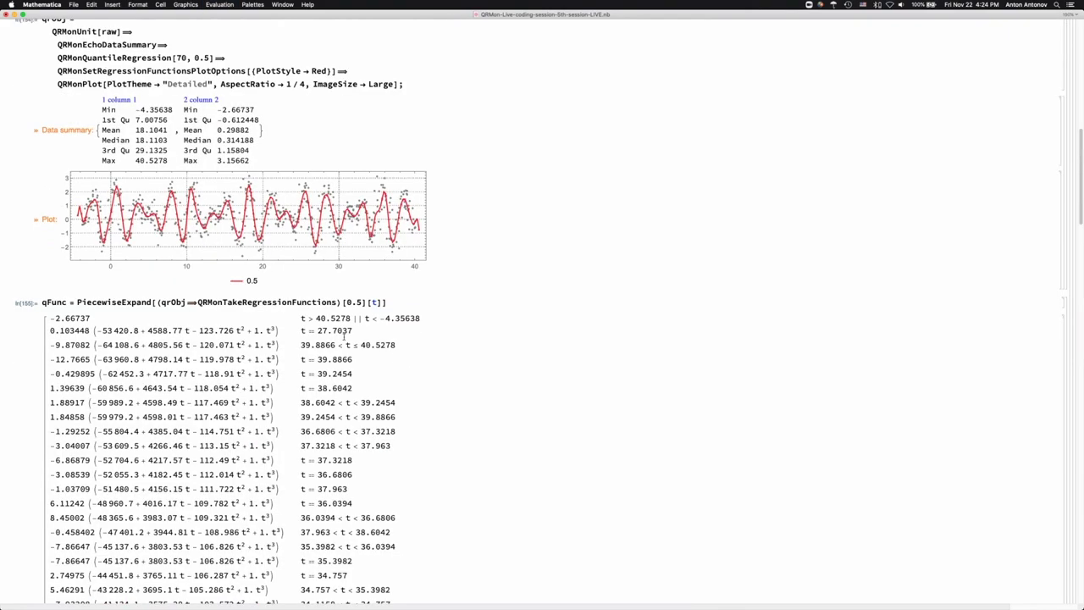
Look through the piecewise polynomials of qFunc and their conditions on t, from the first piece to the last
scroll(271, 338, "down", 15)
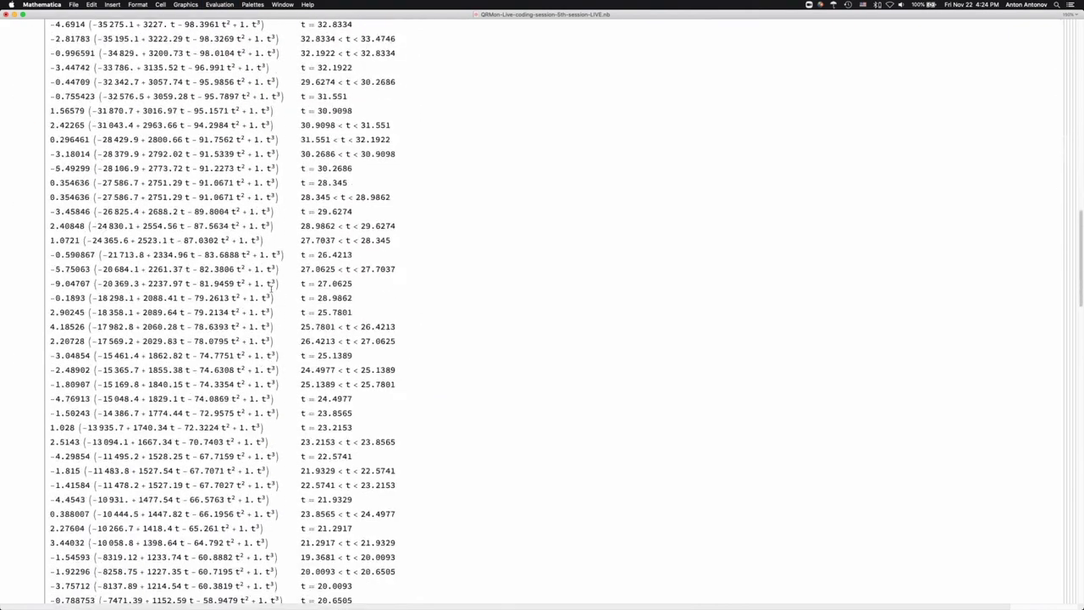
scroll(271, 289, "down", 5)
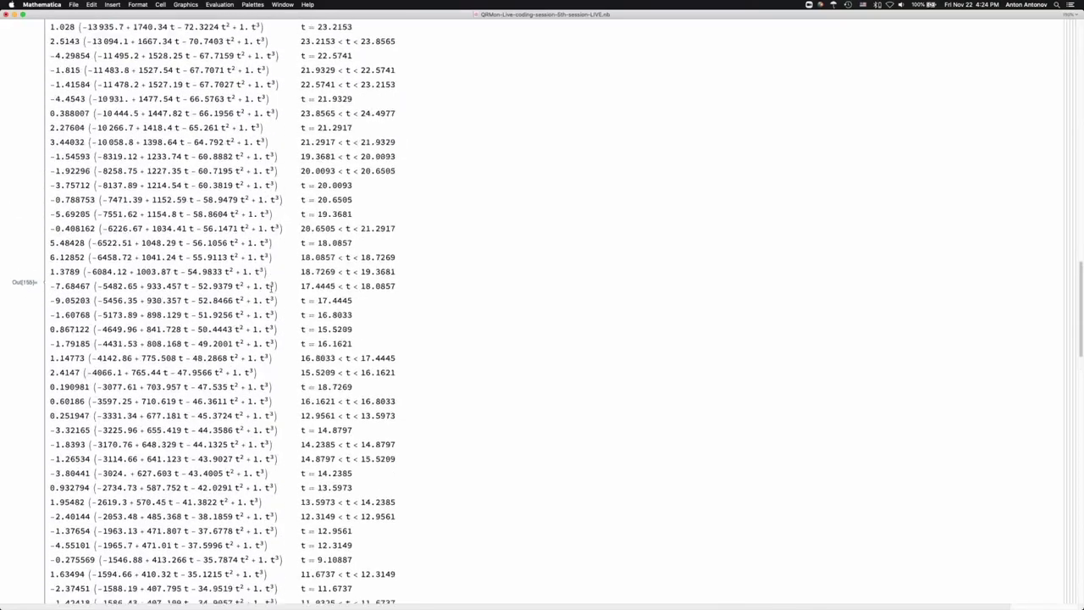
scroll(260, 255, "up", 4)
scroll(318, 264, "down", 15)
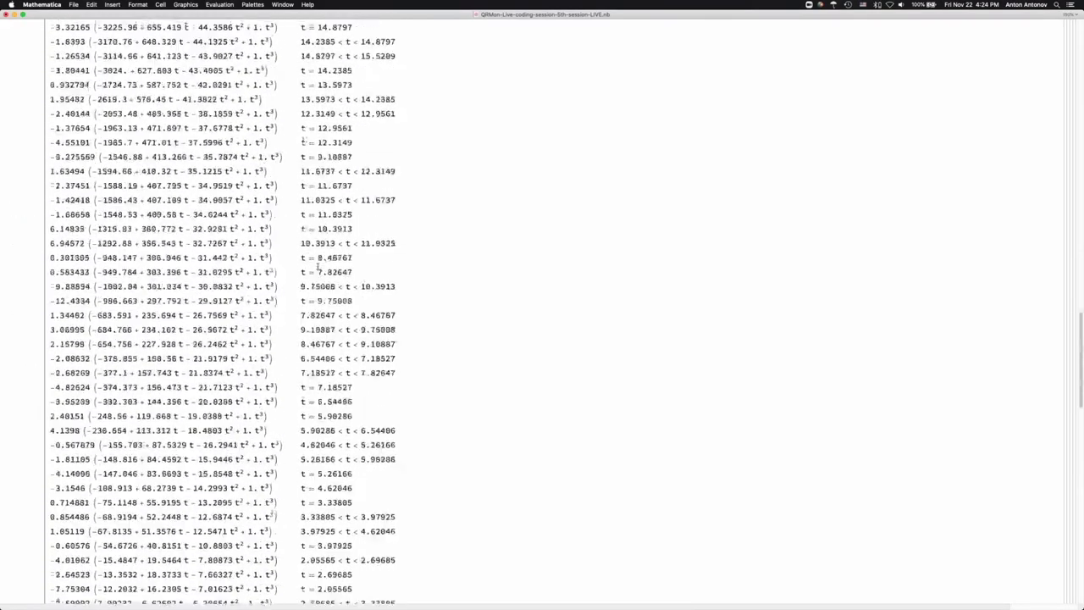
scroll(356, 442, "down", 2)
scroll(354, 365, "down", 8)
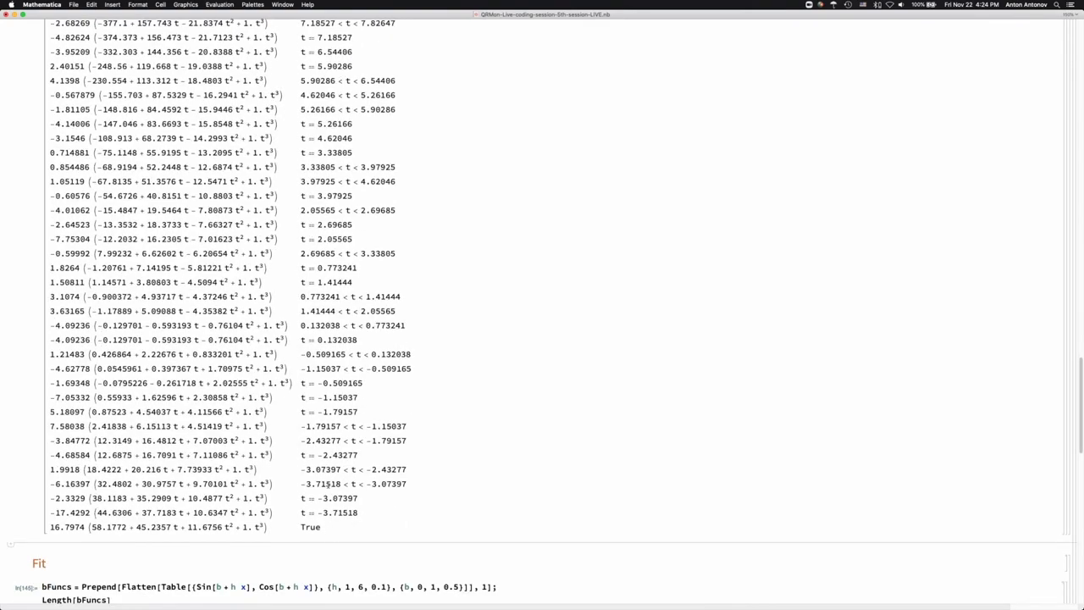
scroll(331, 488, "up", 15)
scroll(339, 471, "up", 15)
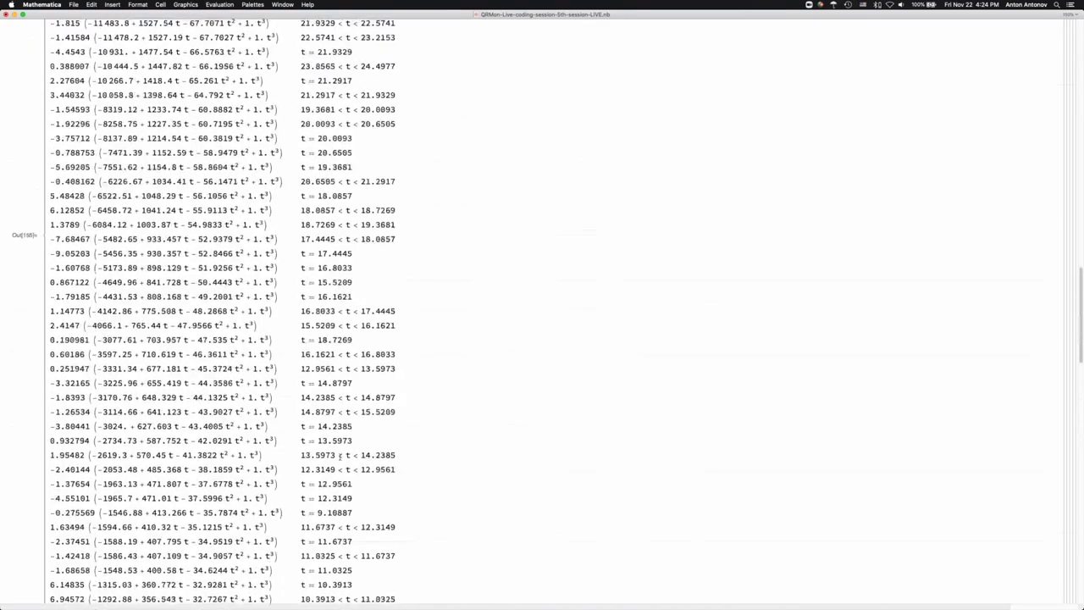
scroll(250, 195, "up", 15)
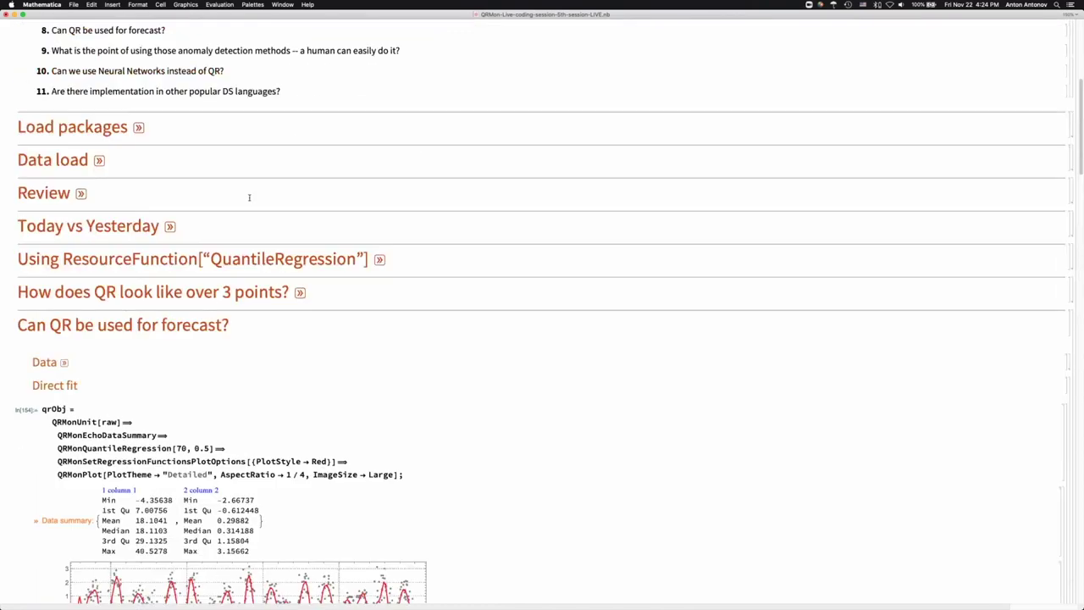
Highlight QRMonQuantileRegression in the Direct fit code, and collapse the "Can QR be used for forecast?" section
scroll(249, 196, "down", 1)
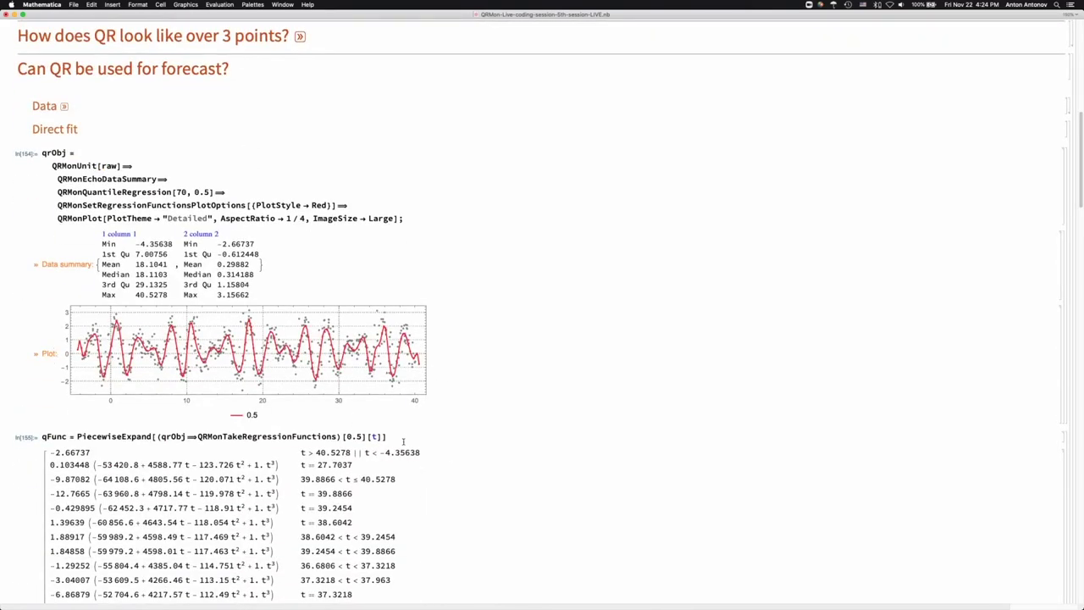
double_click(144, 191)
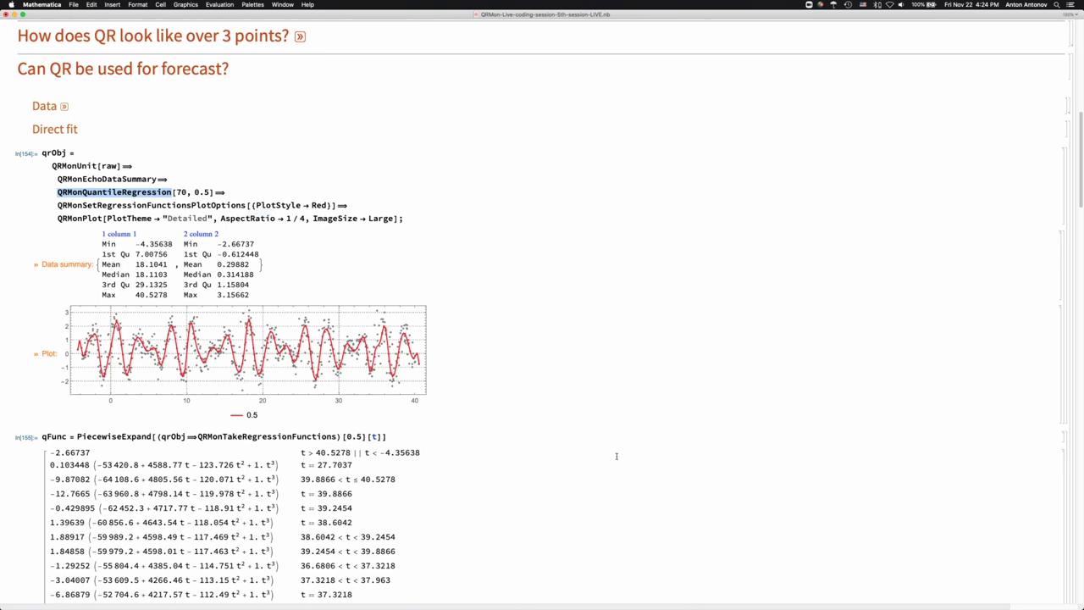
scroll(910, 264, "up", 3)
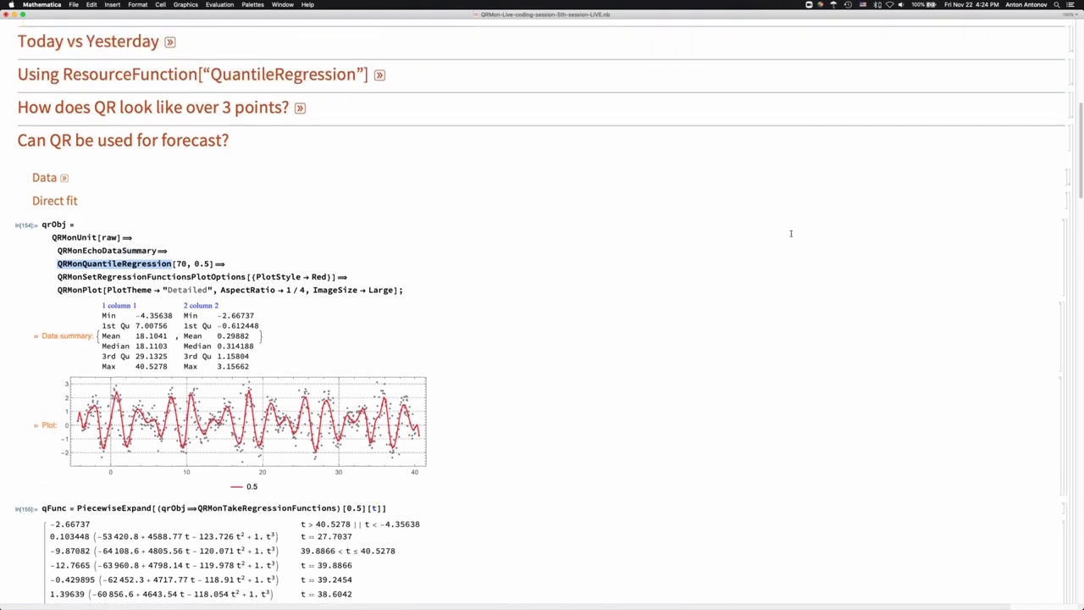
double_click(1072, 170)
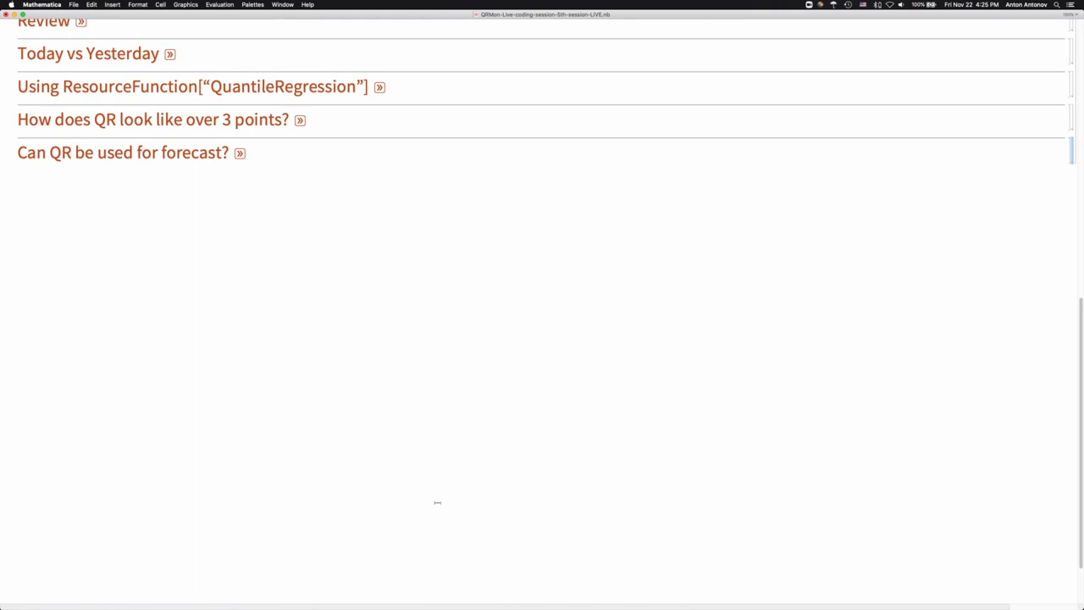
Check the list of questions in the Introduction, expand the Review section and enlarge its quantile regression plot
scroll(392, 388, "up", 10)
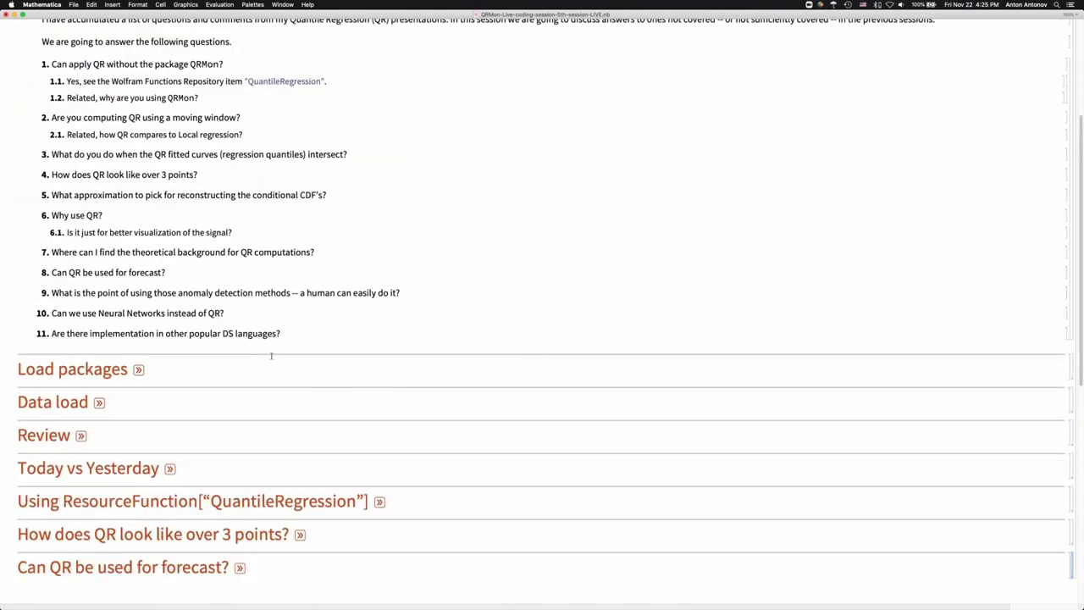
scroll(240, 356, "up", 3)
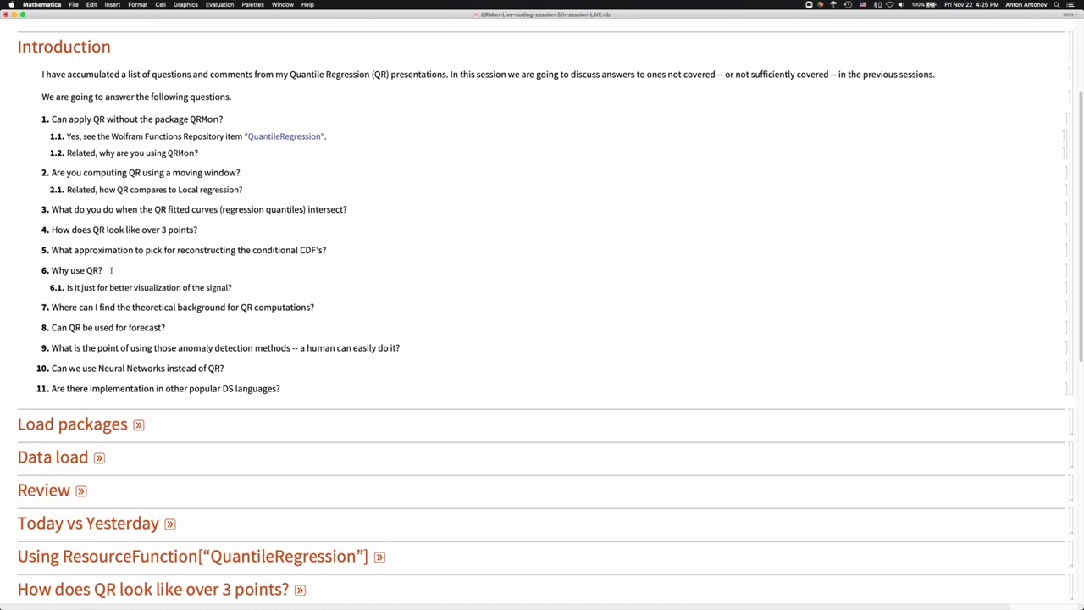
scroll(161, 442, "down", 3)
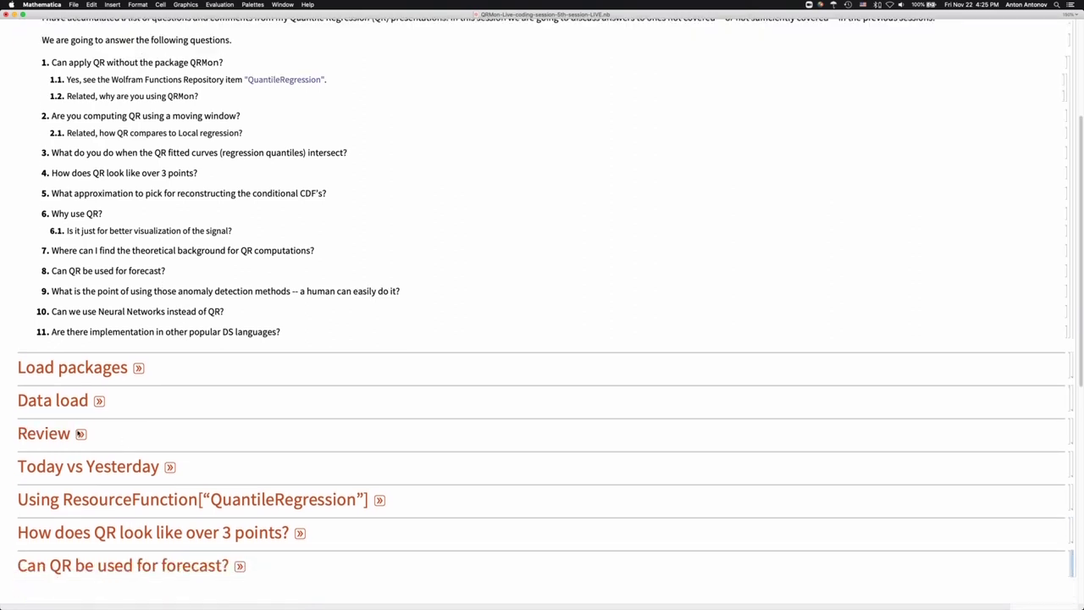
left_click(81, 433)
scroll(137, 407, "down", 5)
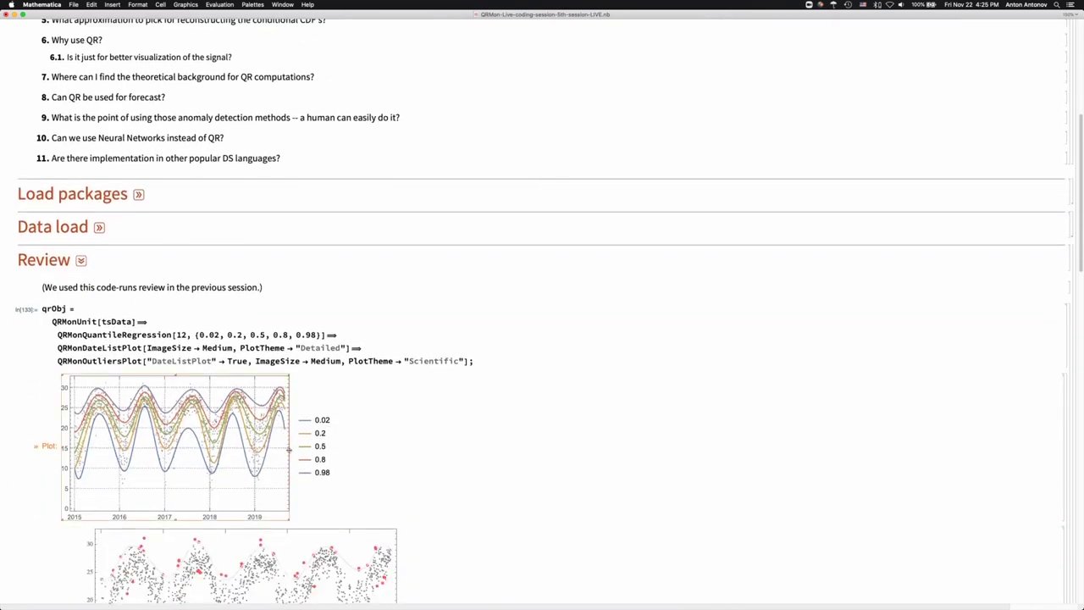
left_click_drag(289, 447, 331, 447)
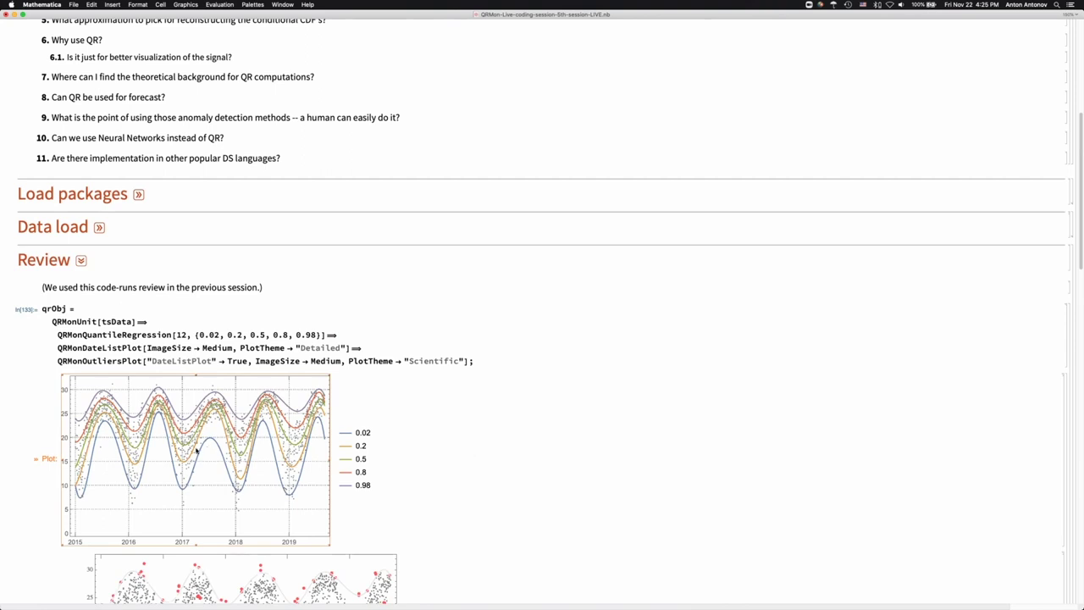
left_click_drag(329, 458, 597, 474)
Point out the argument 12 of QRMonQuantileRegression in the Review section's qrObj code
left_click(400, 361)
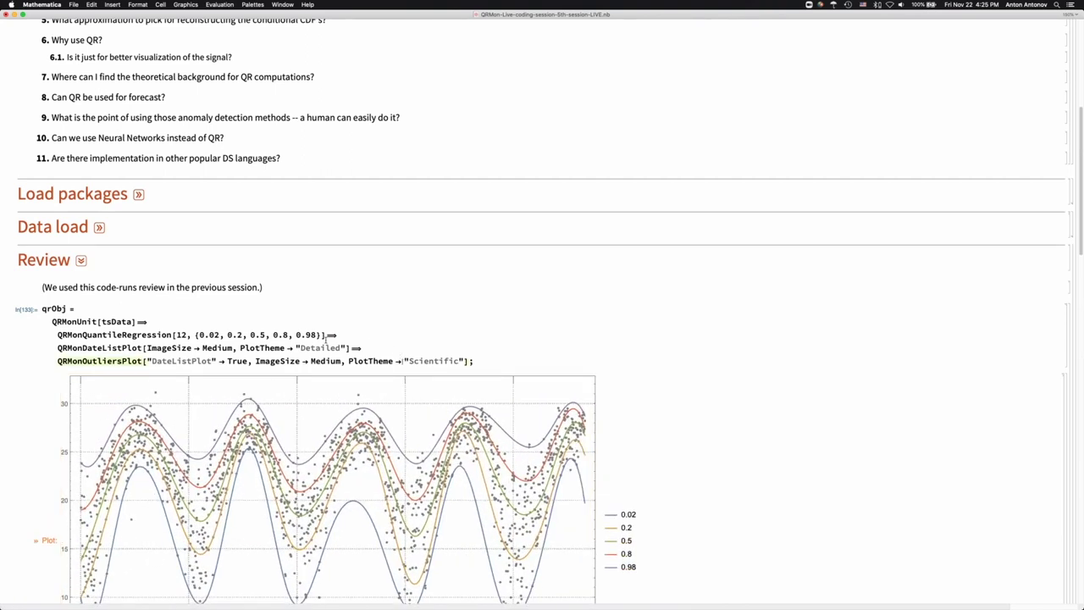
scroll(326, 337, "down", 2)
left_click(178, 294)
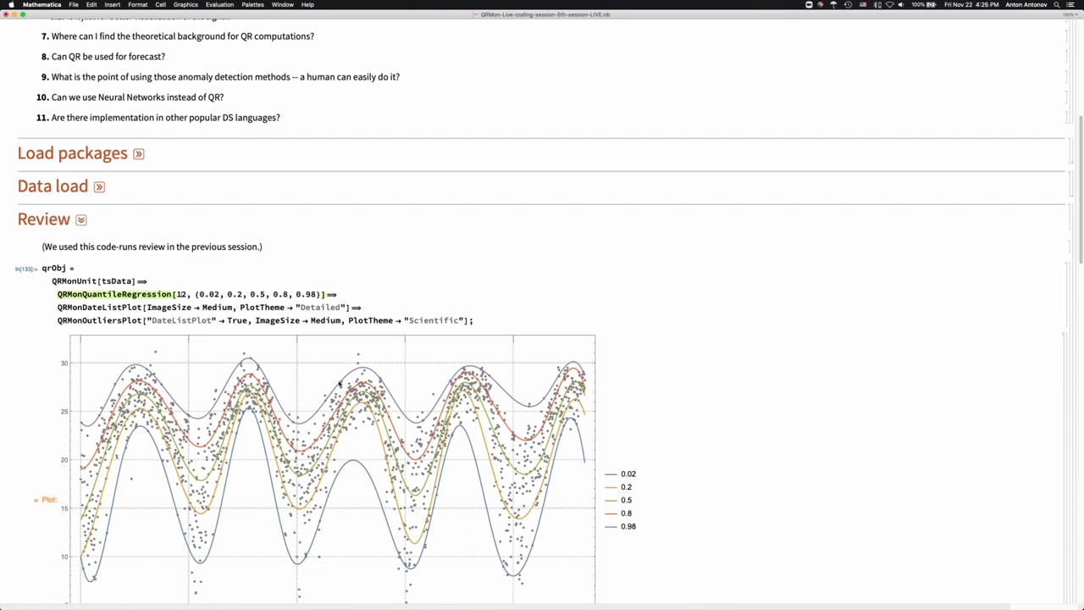
Go through the Review section's outputs and enlarge the conditional CDF plot of qrObj2
scroll(339, 384, "down", 10)
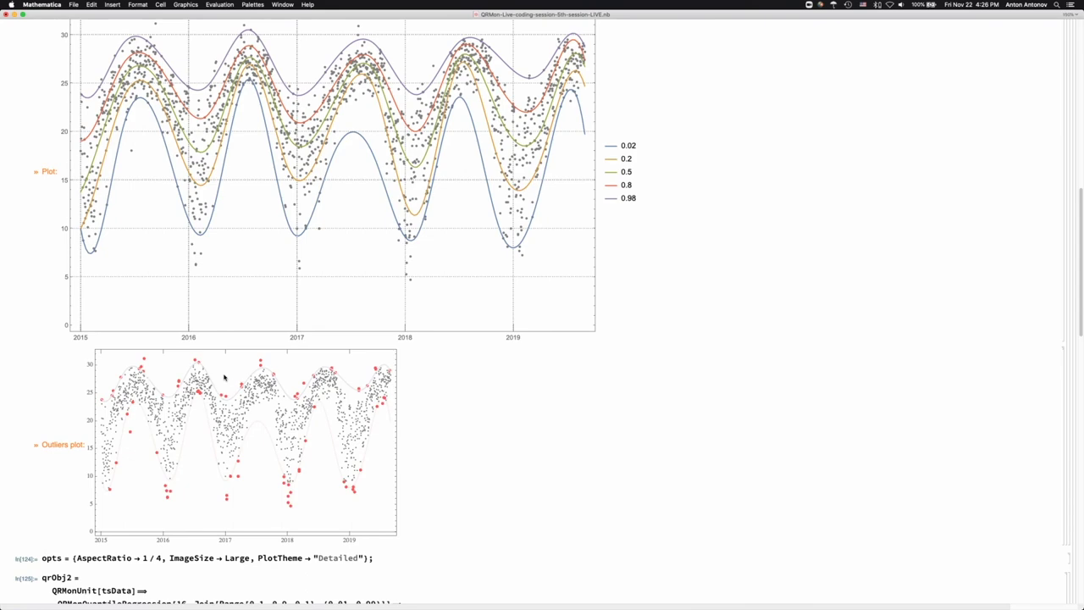
scroll(235, 367, "down", 10)
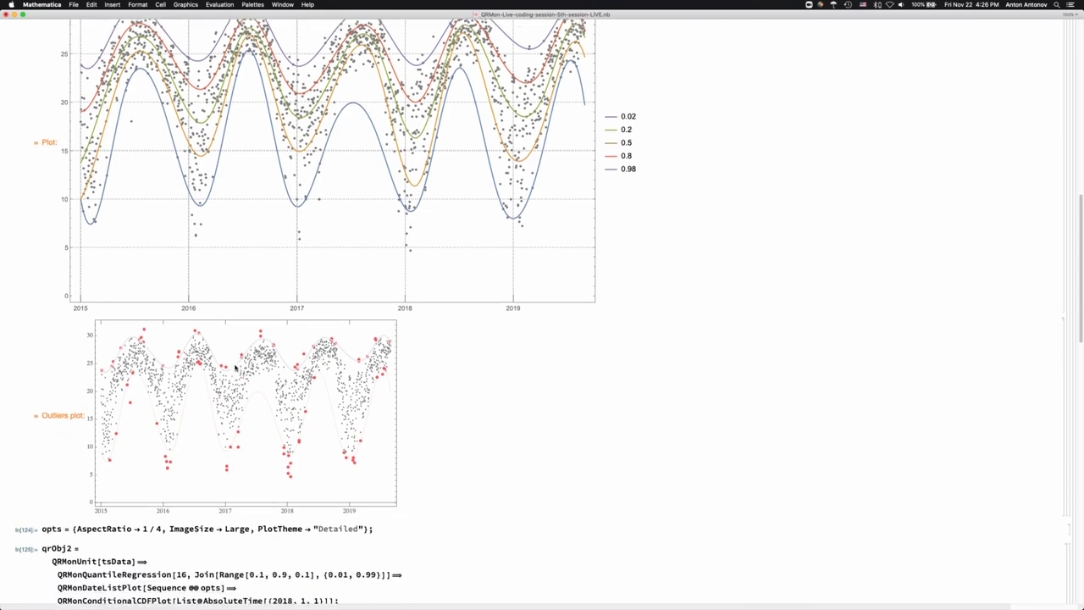
scroll(235, 367, "down", 8)
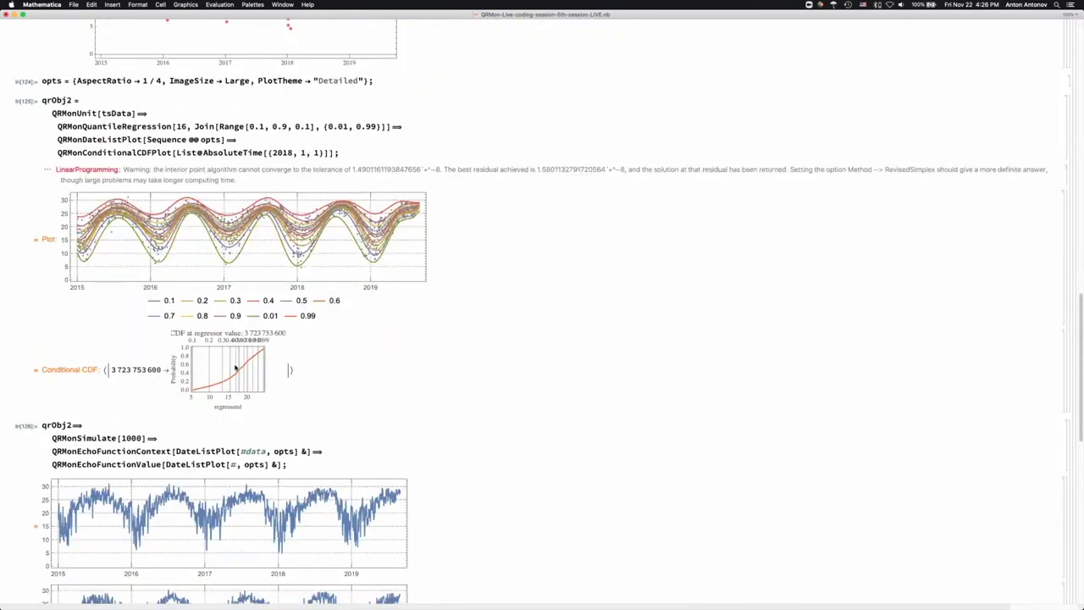
left_click(225, 379)
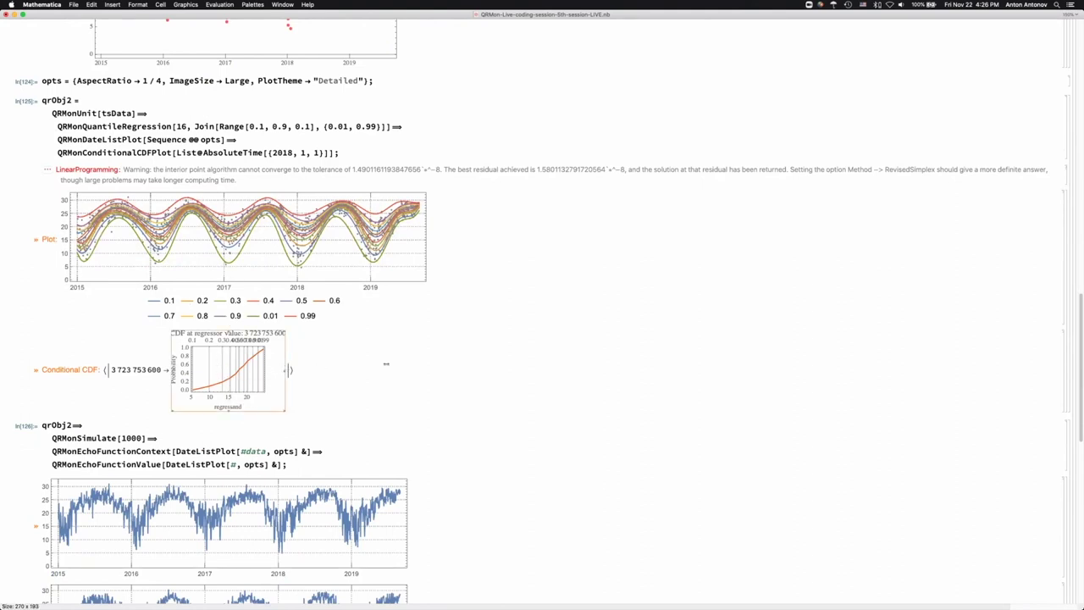
left_click_drag(287, 370, 492, 371)
left_click(386, 314)
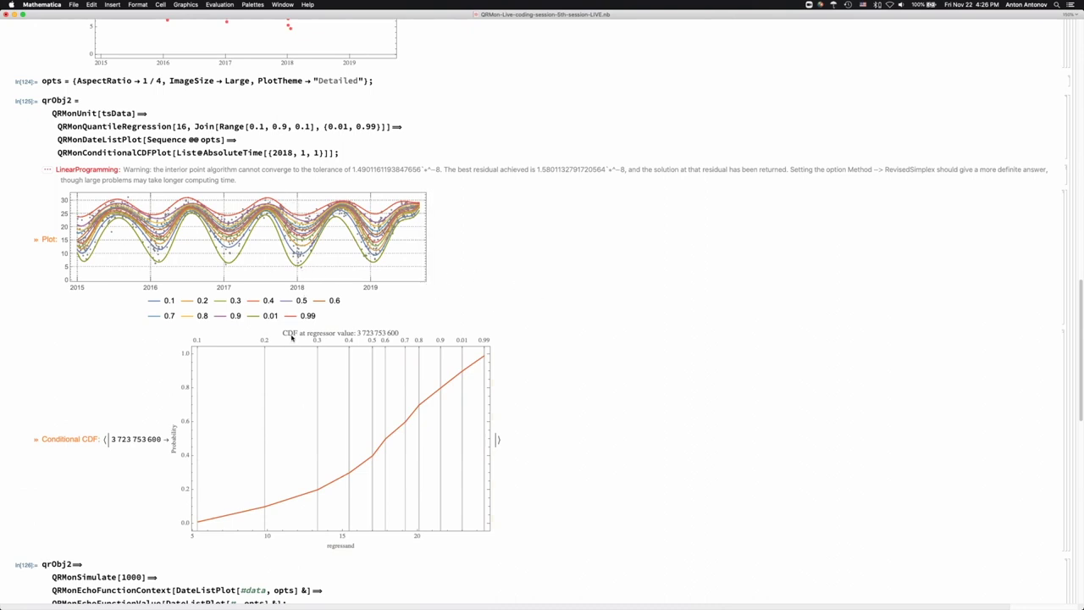
Return to the Introduction's list of questions and collapse the Review section
scroll(293, 337, "up", 5)
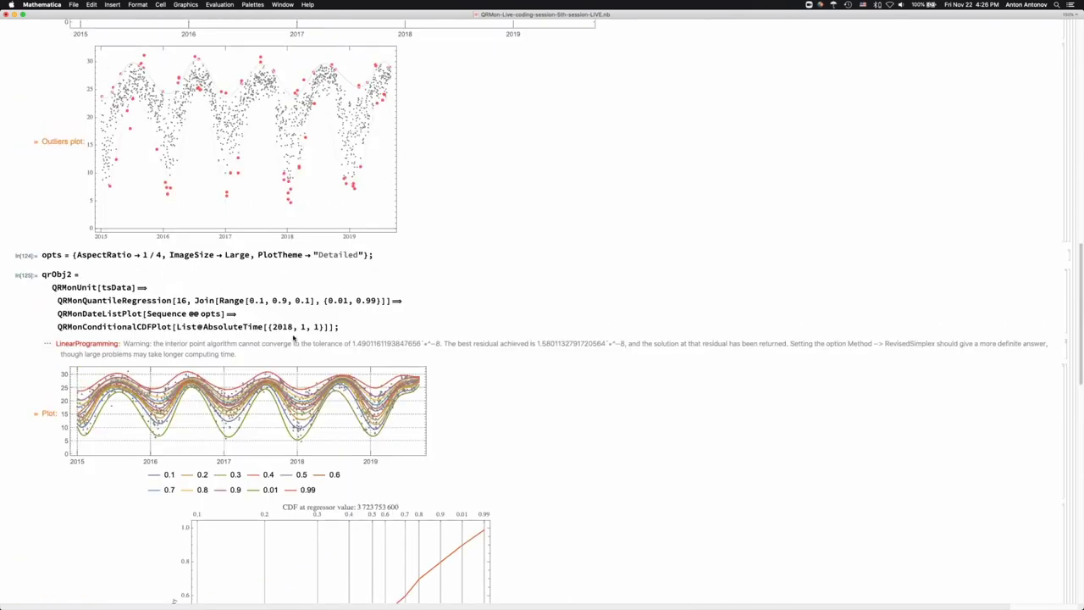
scroll(293, 337, "up", 15)
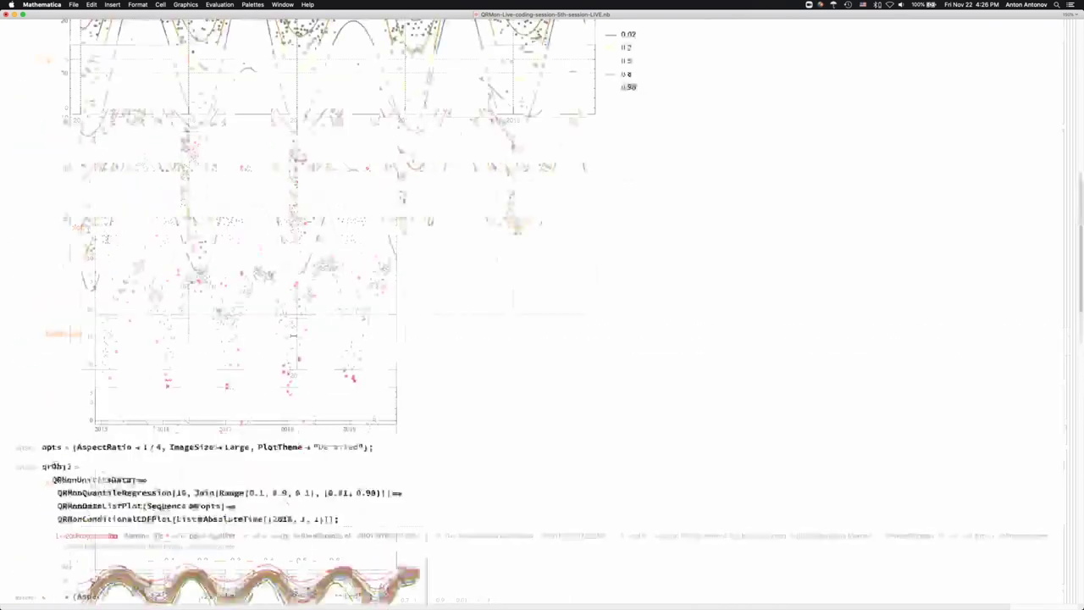
scroll(293, 334, "up", 8)
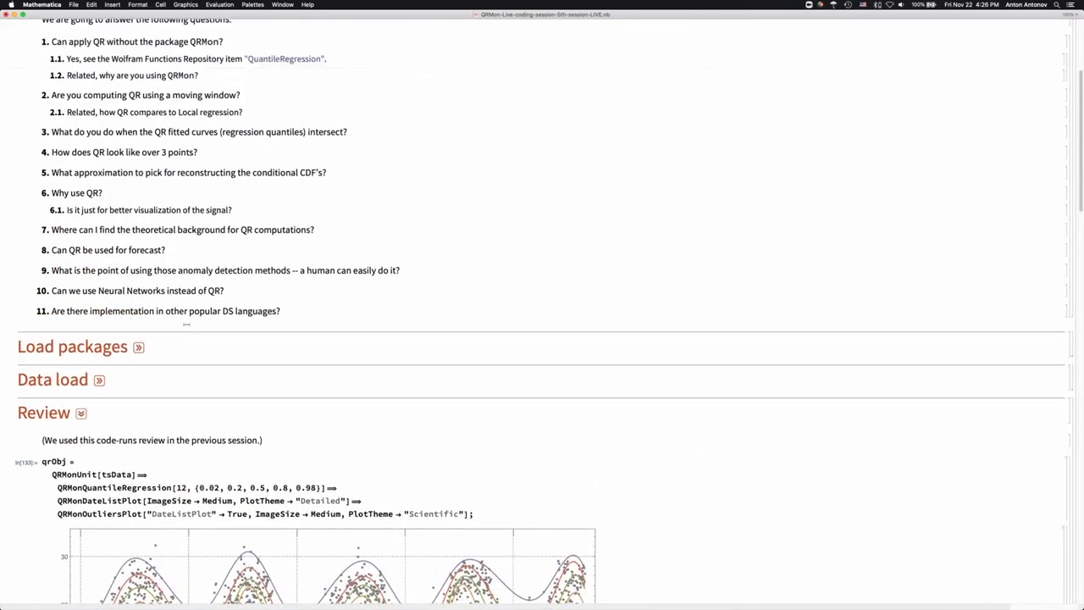
left_click(85, 413)
scroll(170, 394, "down", 5)
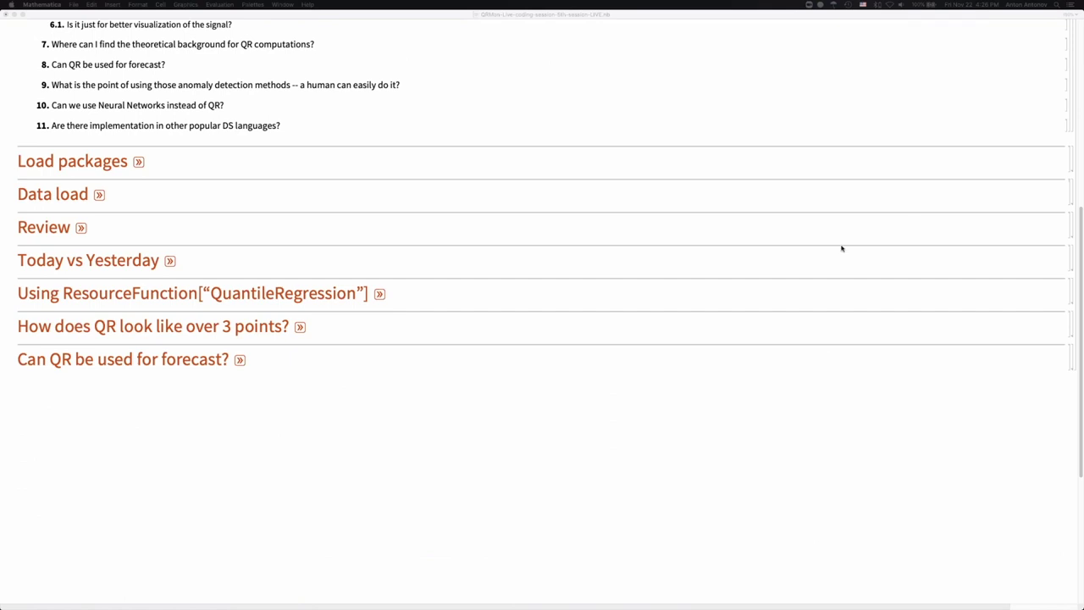
Add a new section titled "Robustness" at the end of the notebook, after "Can QR be used for forecast?"
left_click(842, 247)
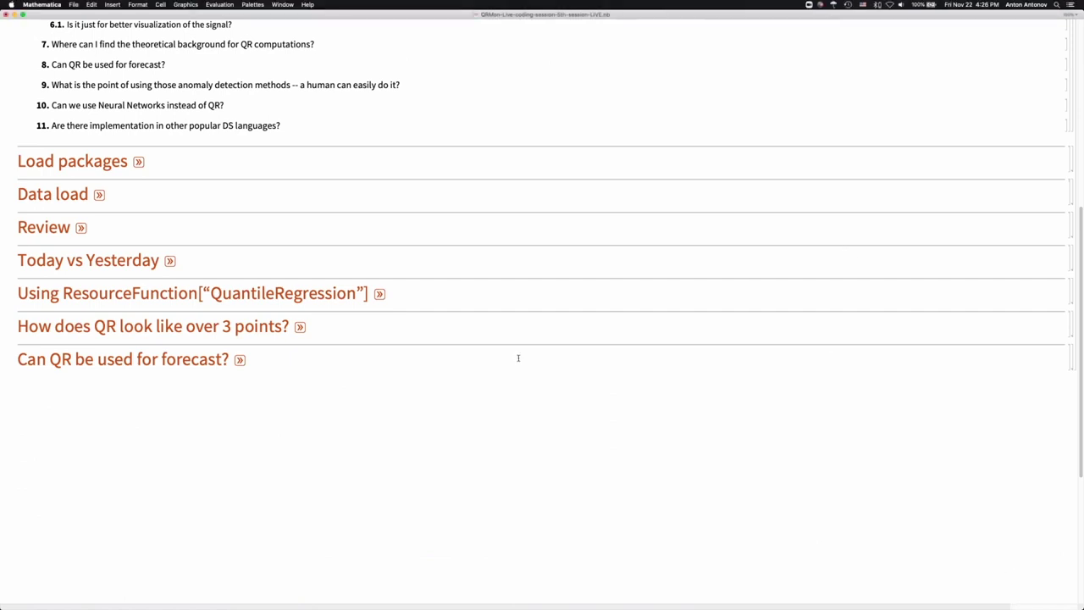
left_click(152, 409)
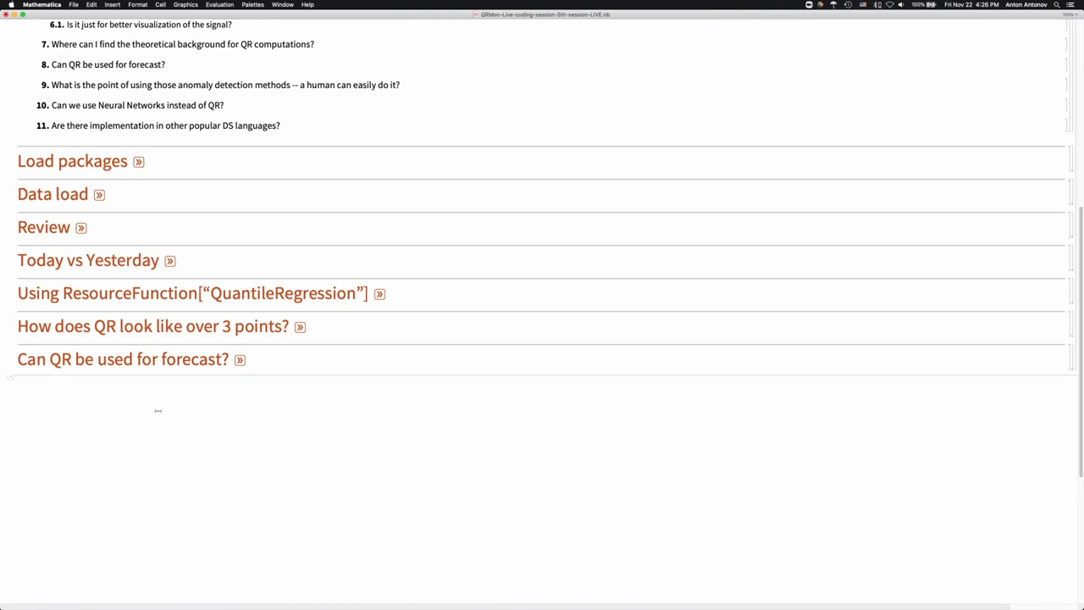
key("super+4")
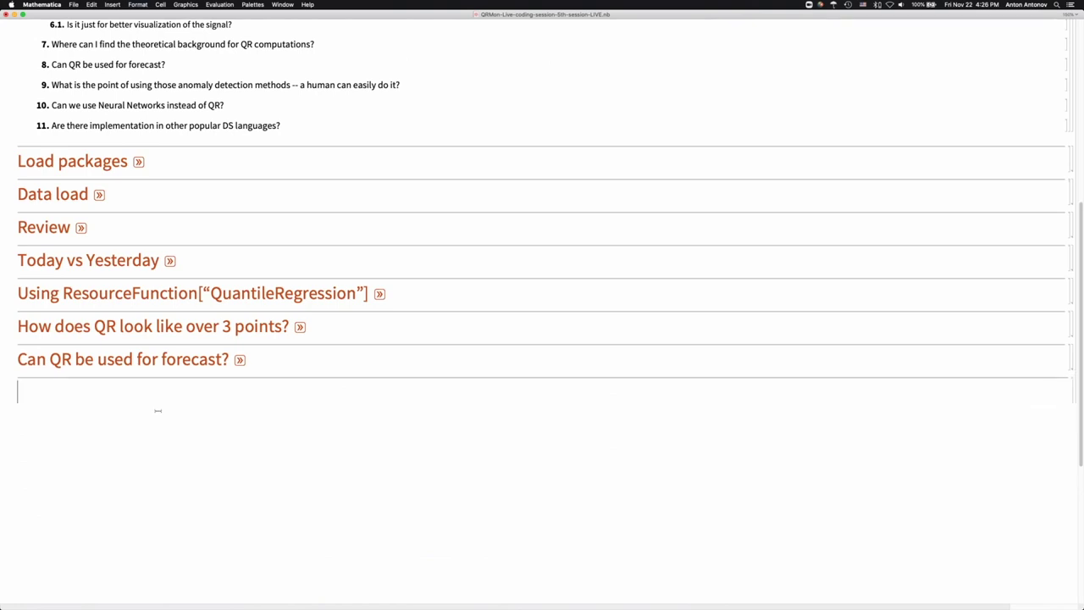
type("Robustness")
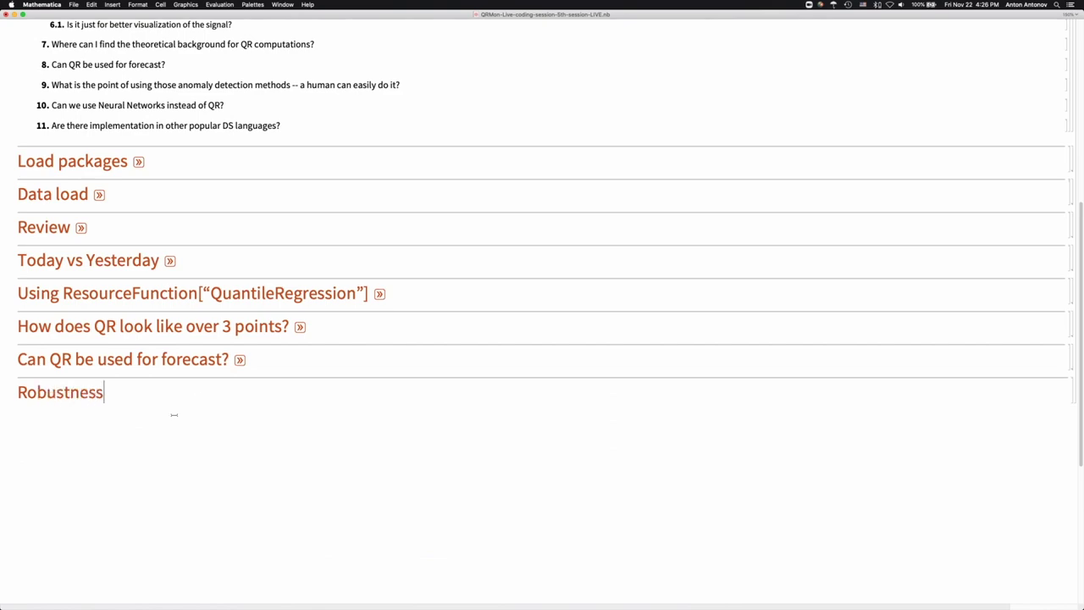
Switch to the QuantileRegression function page in Safari and expand its Properties and Relations section
scroll(173, 415, "up", 6)
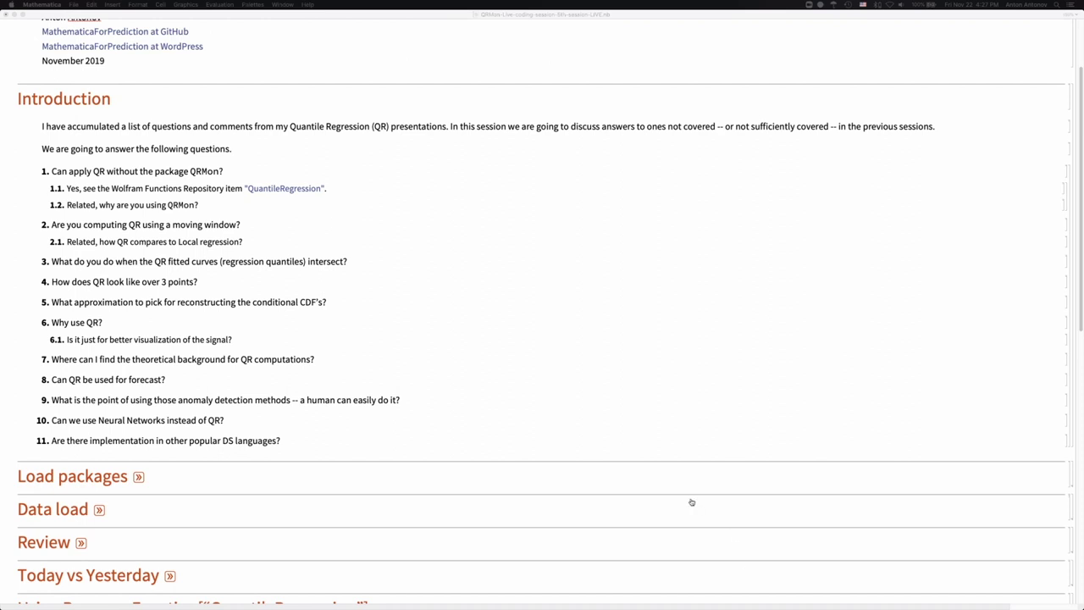
key("super+Tab")
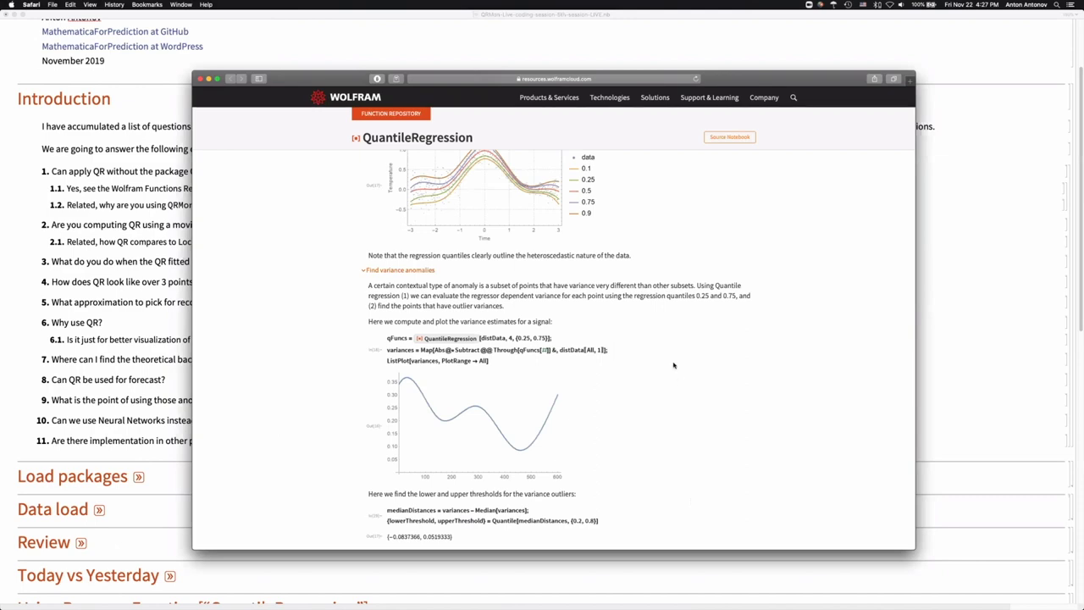
scroll(675, 369, "down", 10)
scroll(675, 370, "down", 15)
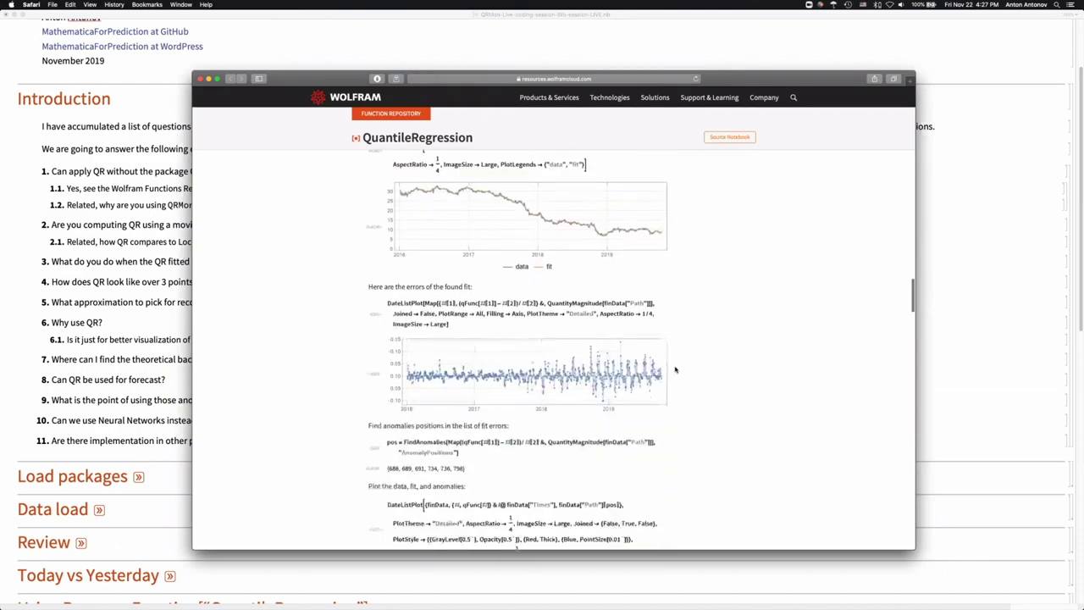
scroll(675, 370, "down", 15)
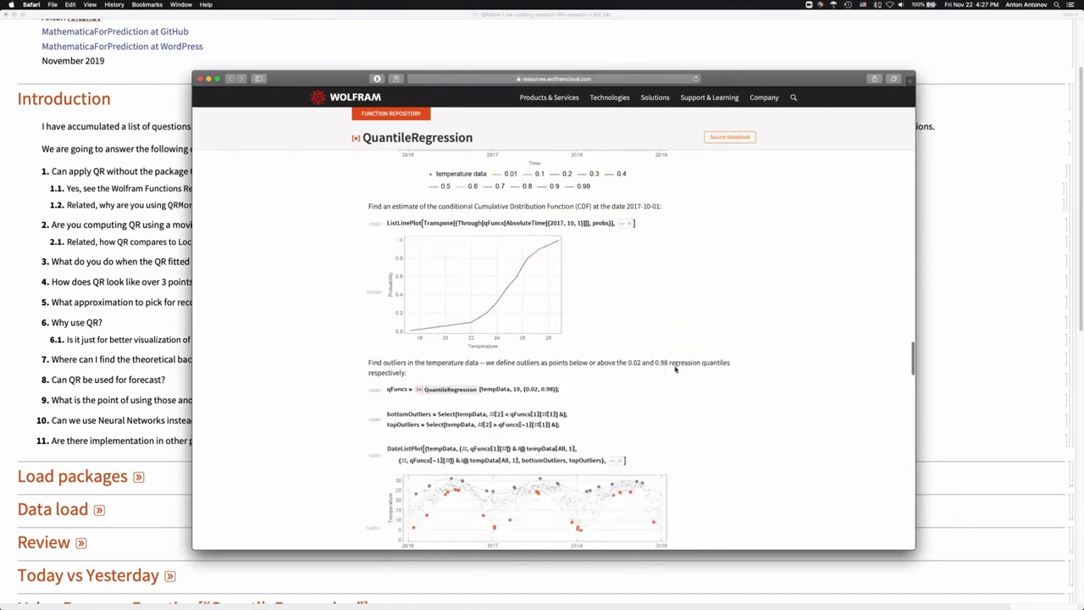
scroll(675, 369, "down", 8)
scroll(500, 377, "up", 4)
scroll(500, 378, "up", 3)
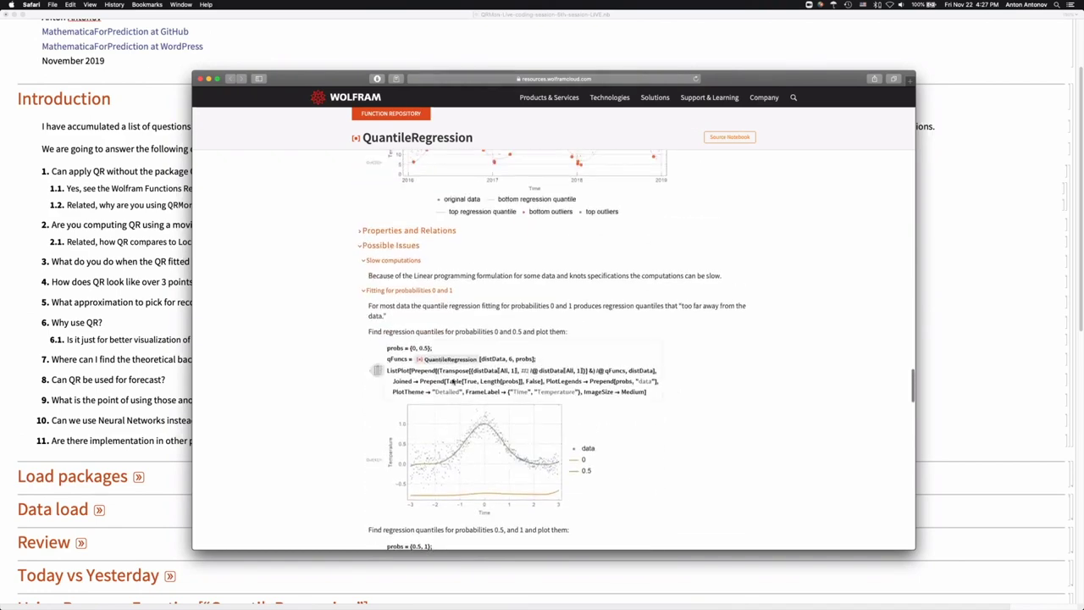
left_click(360, 231)
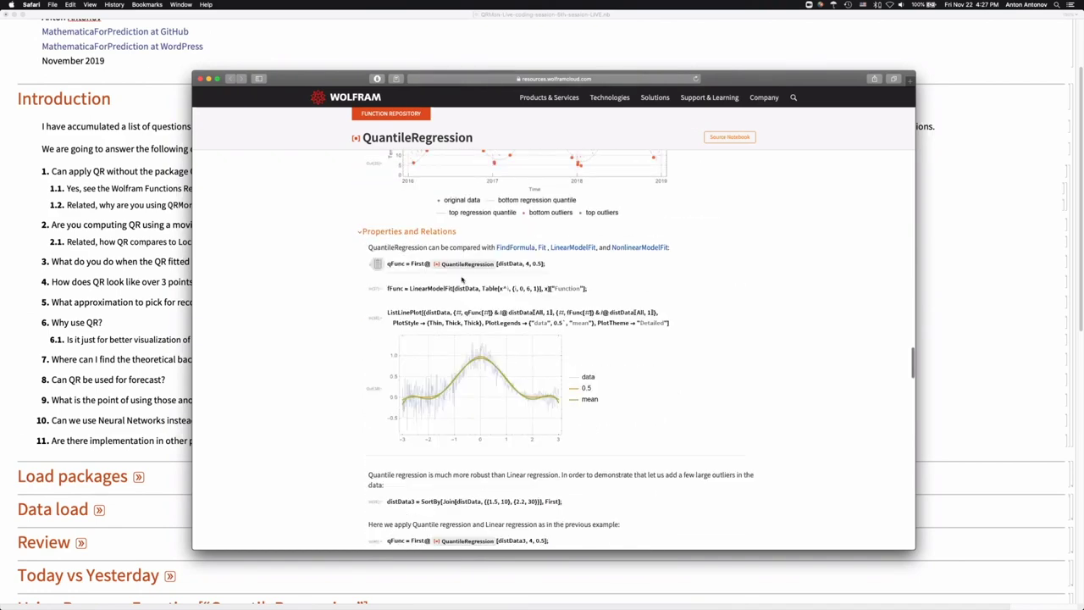
Copy the qFunc definition for distData, 4, 0.5 from the page into the notebook's Robustness section and evaluate it
left_click(400, 265)
scroll(141, 298, "down", 1)
scroll(142, 298, "down", 10)
left_click(130, 291)
key("super+v")
key("shift+Return")
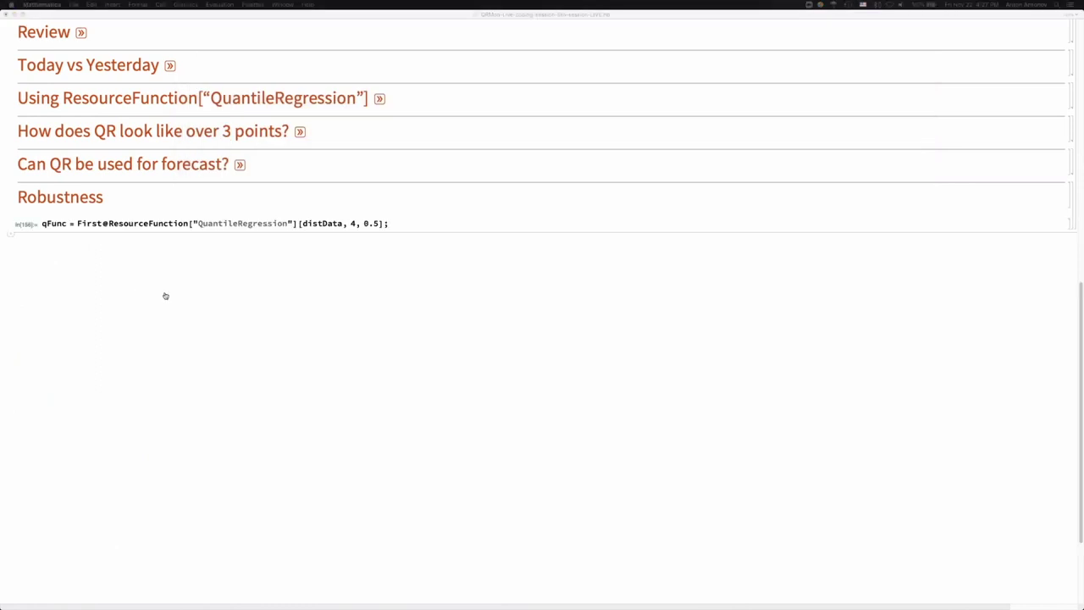
Copy the page's fFunc LinearModelFit definition into the Robustness section below qFunc
key("super+Tab")
left_click(419, 289)
left_click(376, 288)
left_click(161, 303)
key("super+v")
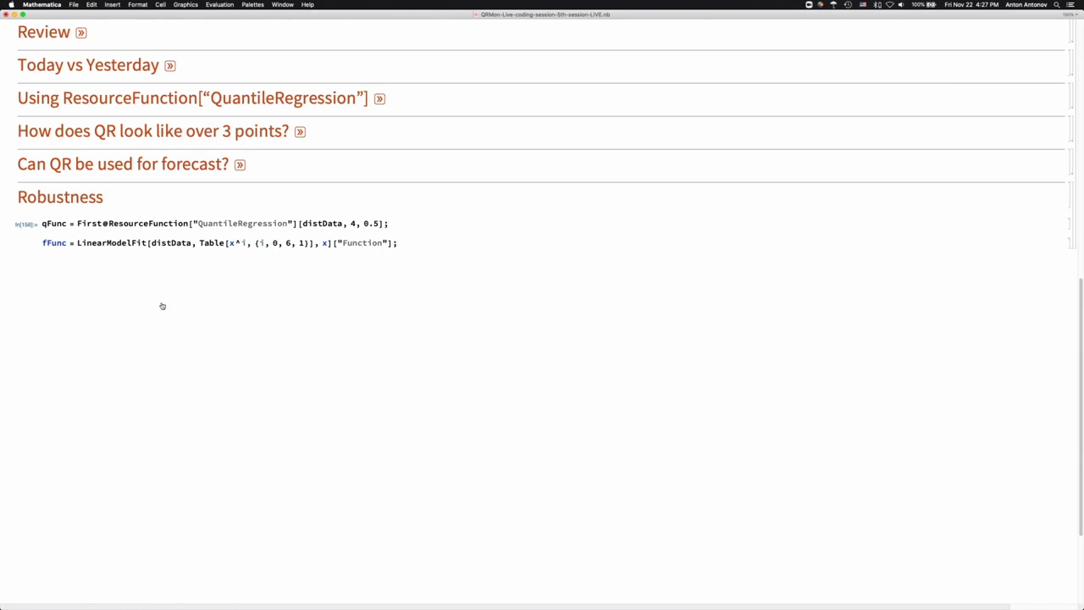
Copy the page's ListLinePlot code comparing qFunc and fFunc into the Robustness section and evaluate the section's code
key("super+Tab")
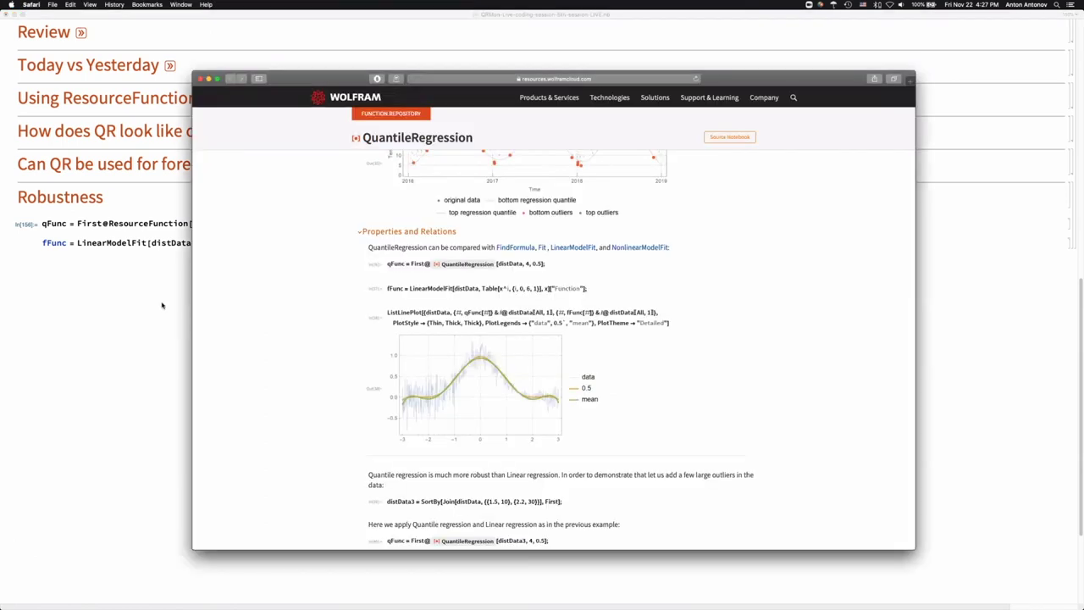
left_click(407, 314)
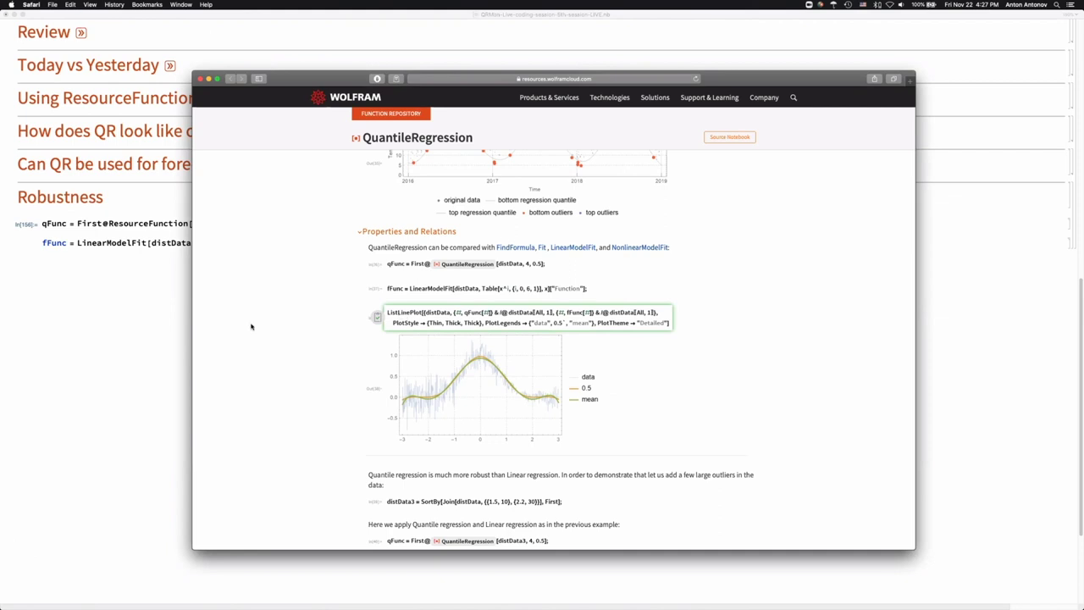
key("super+Tab")
key("super+v")
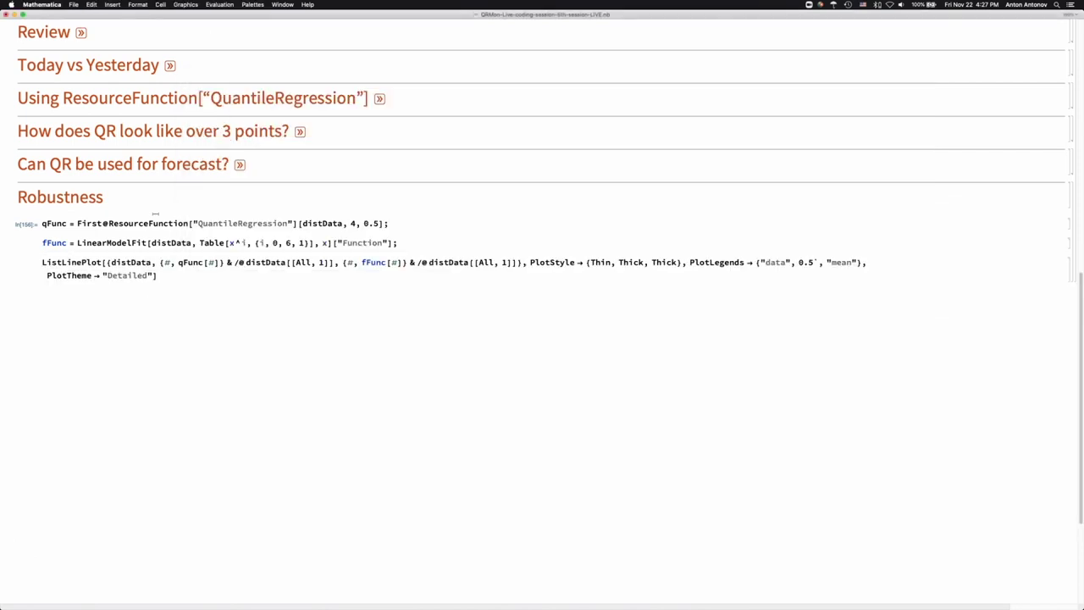
key("shift+Return")
Enlarge the comparison plot, and highlight LinearModelFit and its Table argument in the fFunc code
left_click(174, 352)
left_click_drag(269, 360, 419, 243)
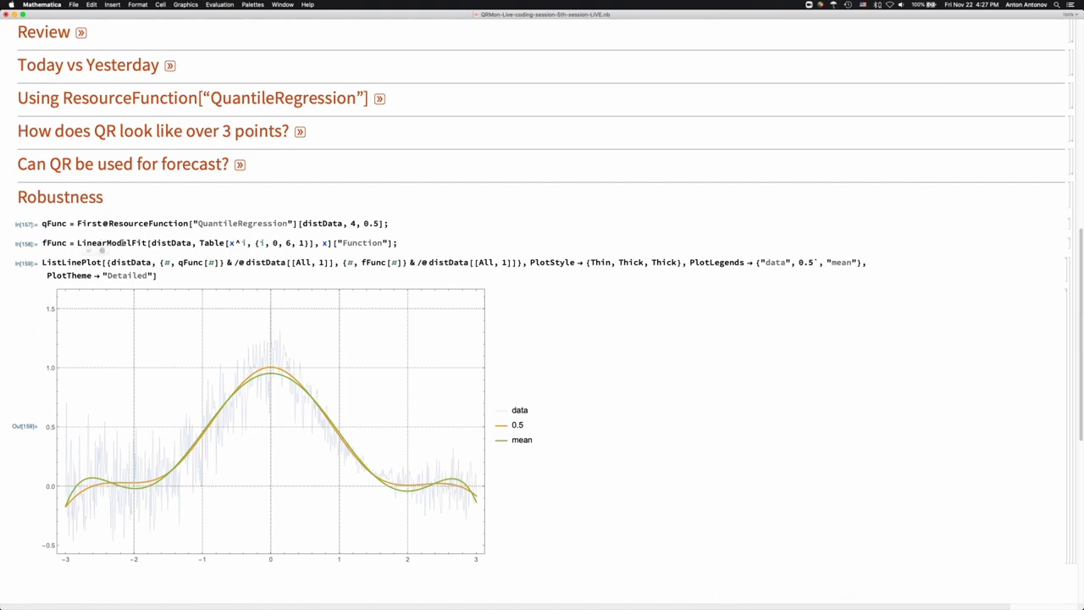
double_click(123, 244)
left_click(222, 243)
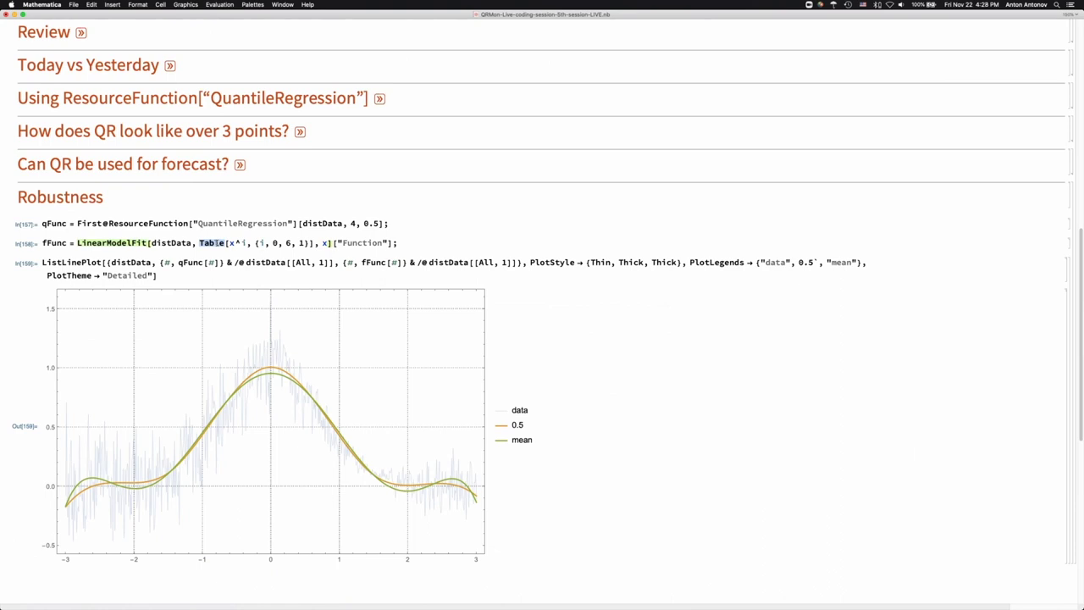
Copy the distData3 definition with outliers {1.5, 10} and {2.2, 30} from the page, insert it above qFunc and evaluate it
key("super+Tab")
scroll(307, 251, "down", 3)
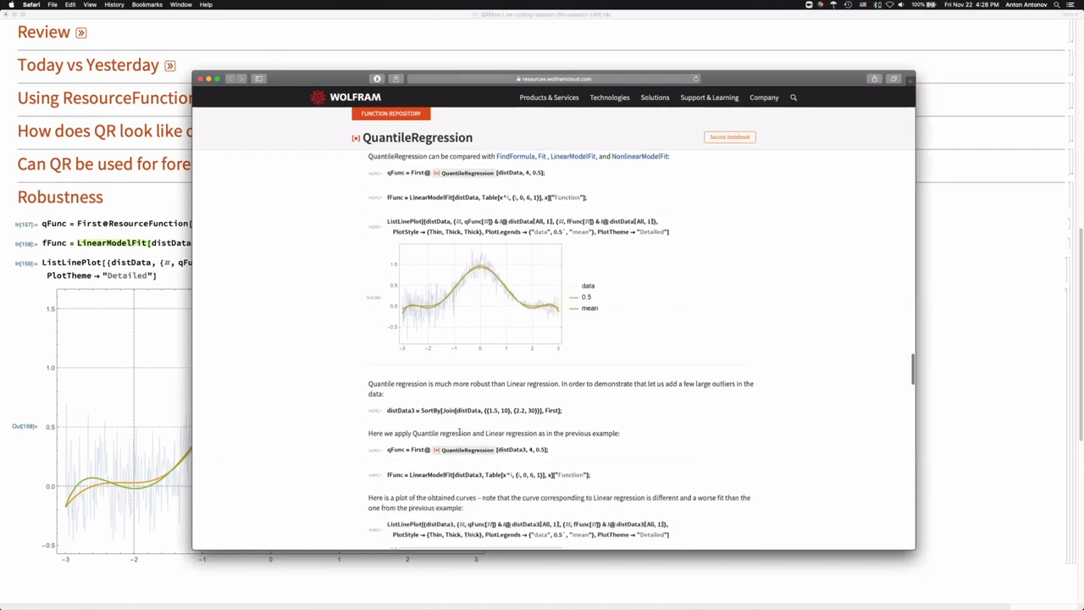
mouse_move(405, 404)
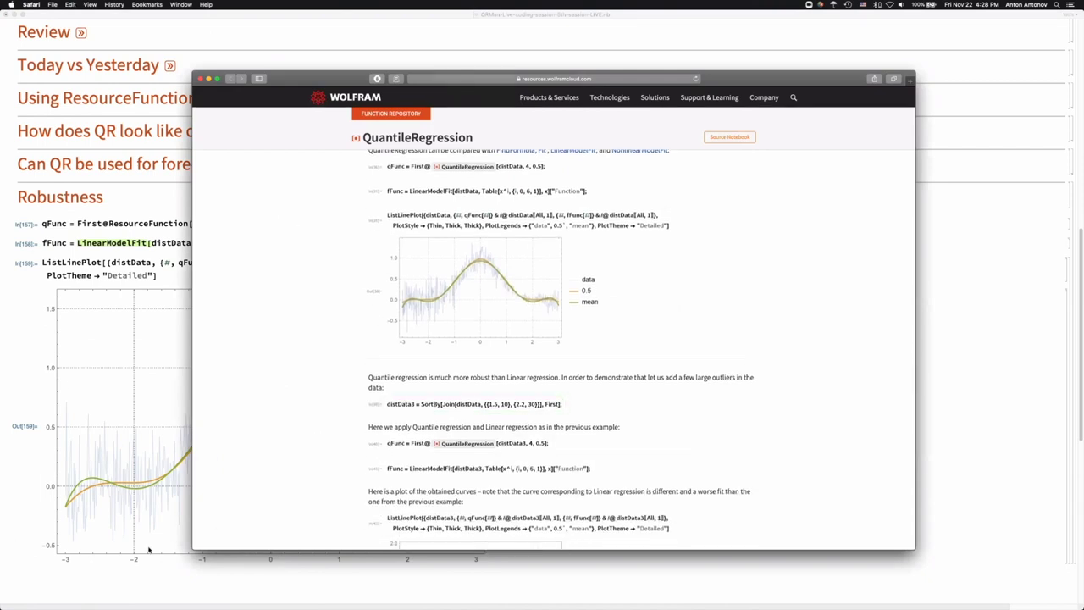
left_click(133, 238)
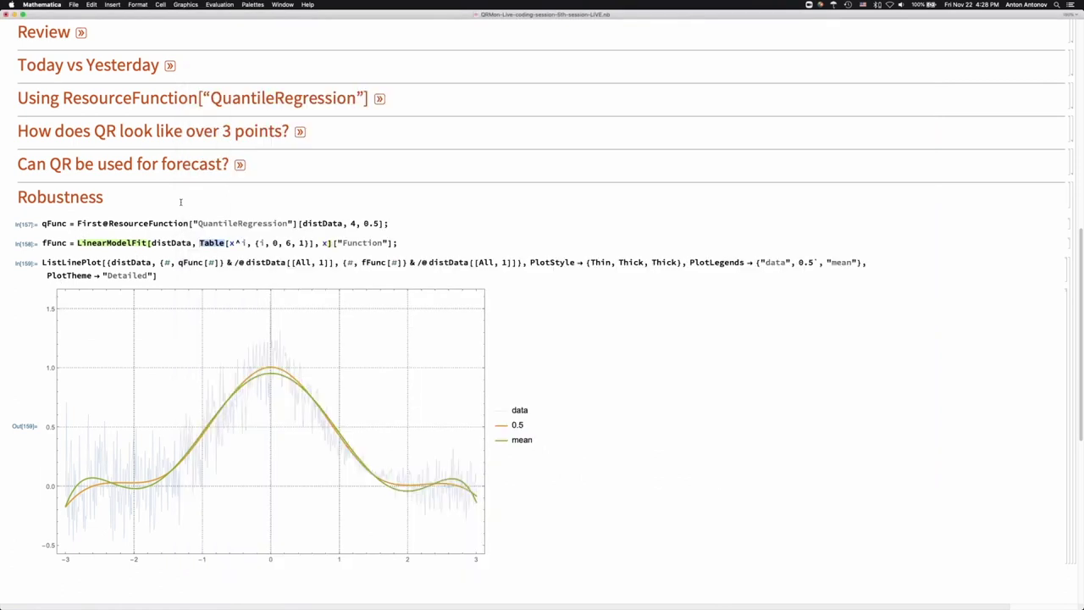
left_click(82, 212)
key("super+v")
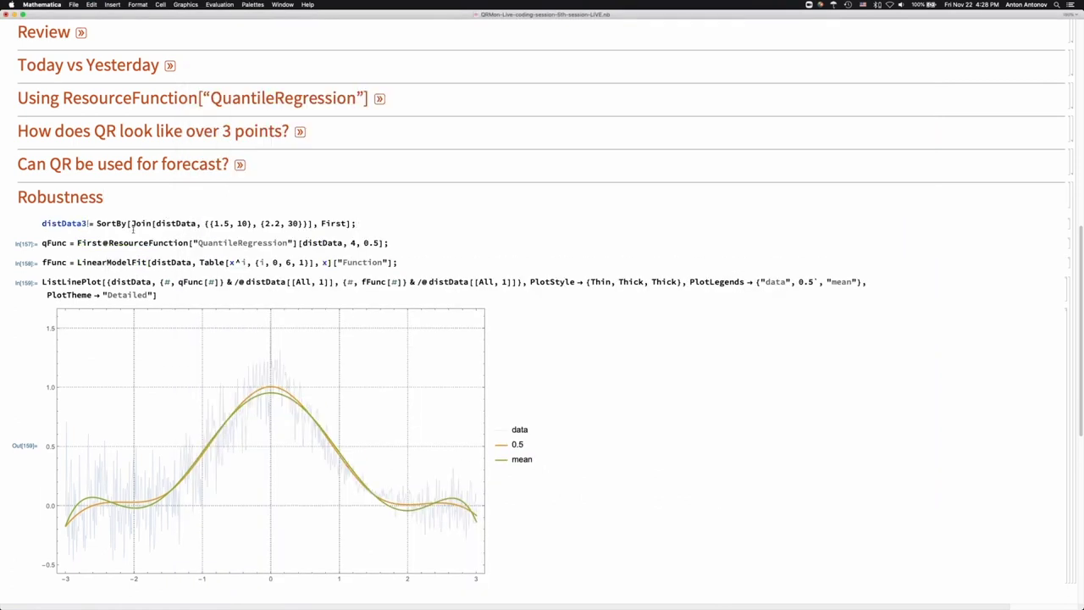
key("shift+Return")
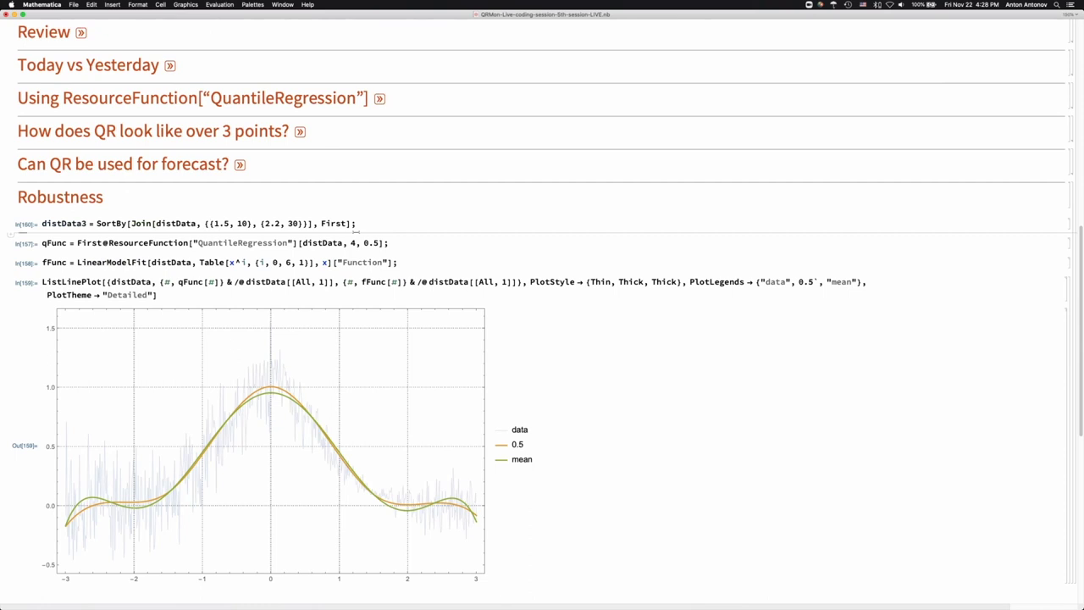
Change distData to distData3 in the qFunc and fFunc definitions and re-evaluate both fits
left_click(343, 243)
type("3")
left_click(192, 262)
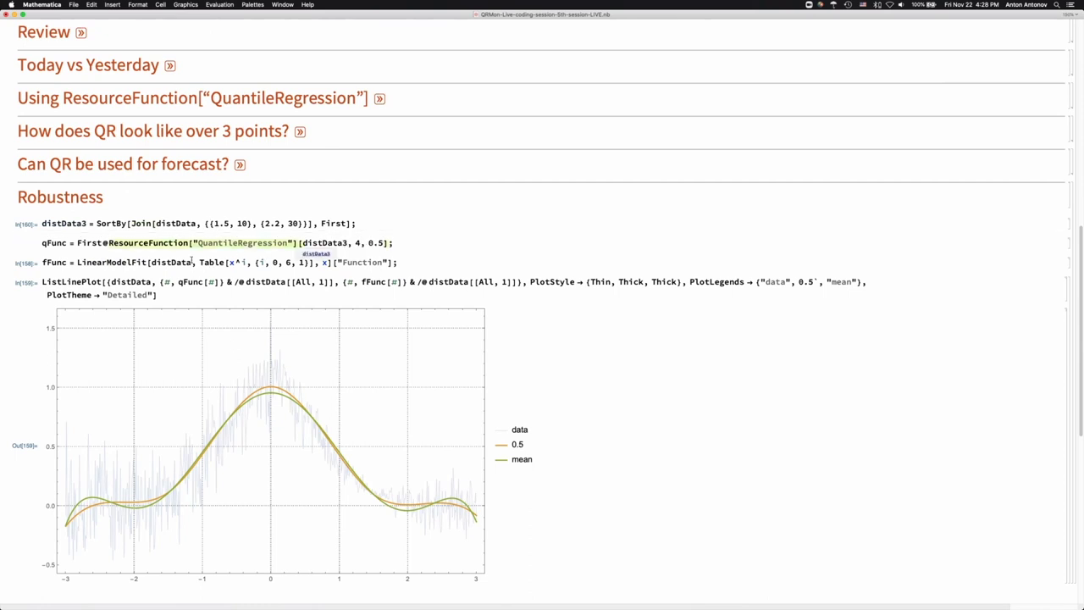
type("3")
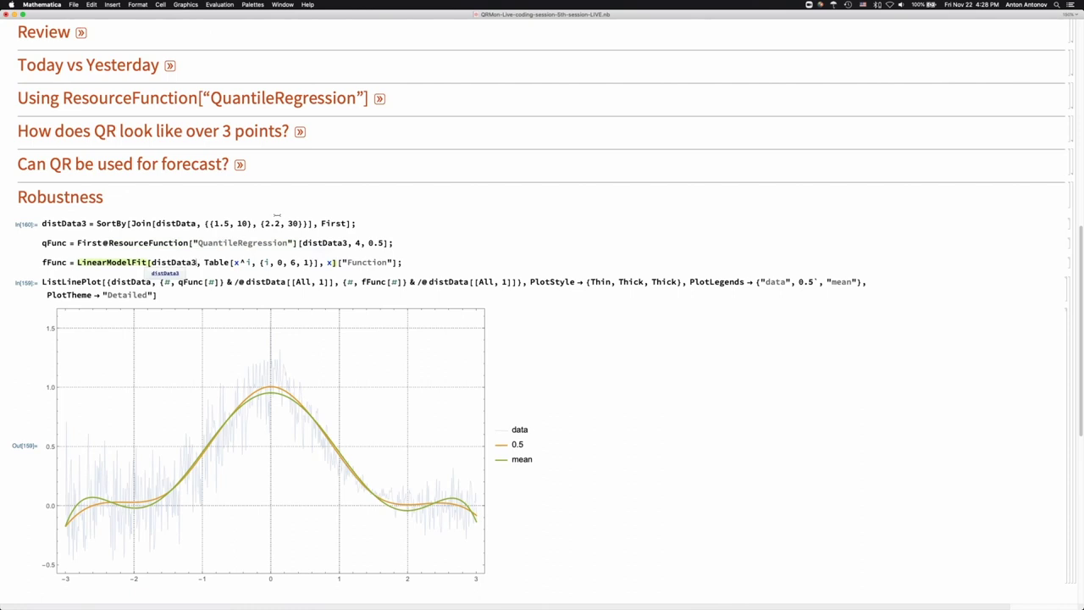
key("shift+Return")
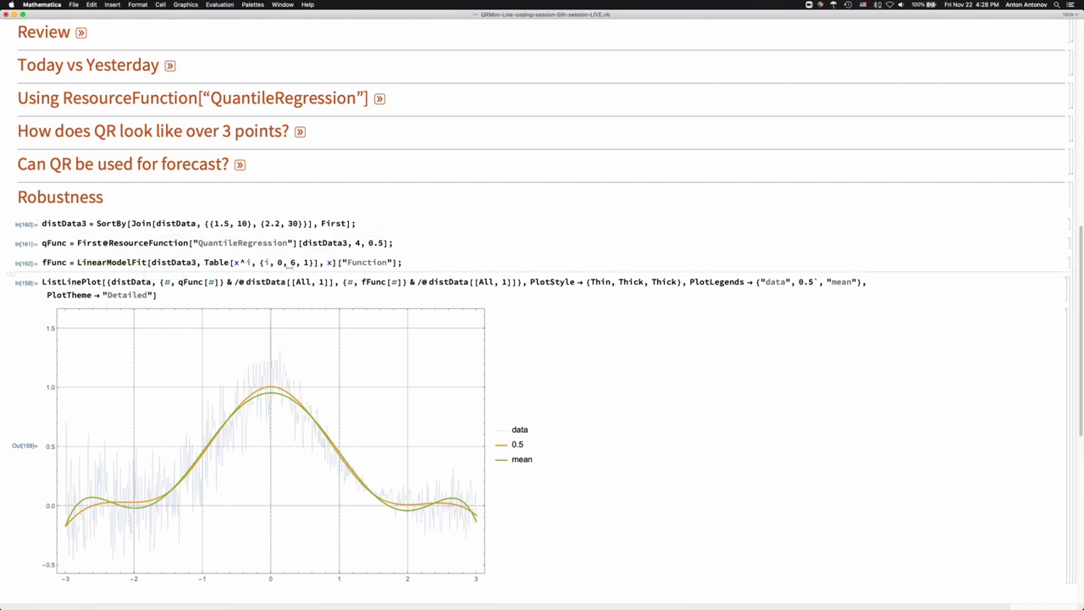
Wrap the ListLinePlot code in the Robustness section in Block with distData set to distData3, and evaluate it
left_click(110, 282)
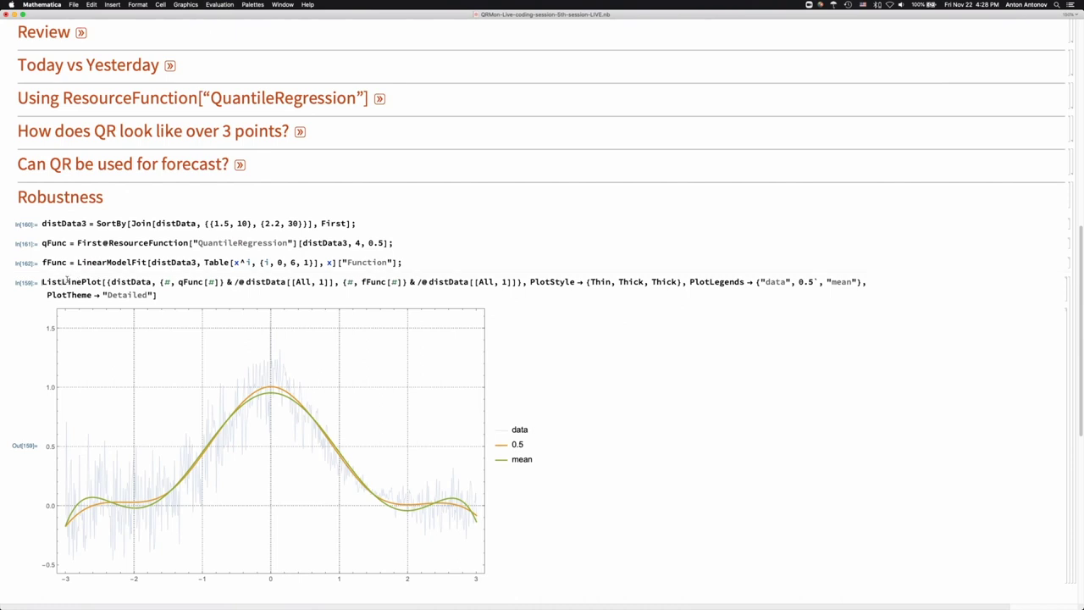
type("Block[{}, da")
key("BackSpace")
type("ist")
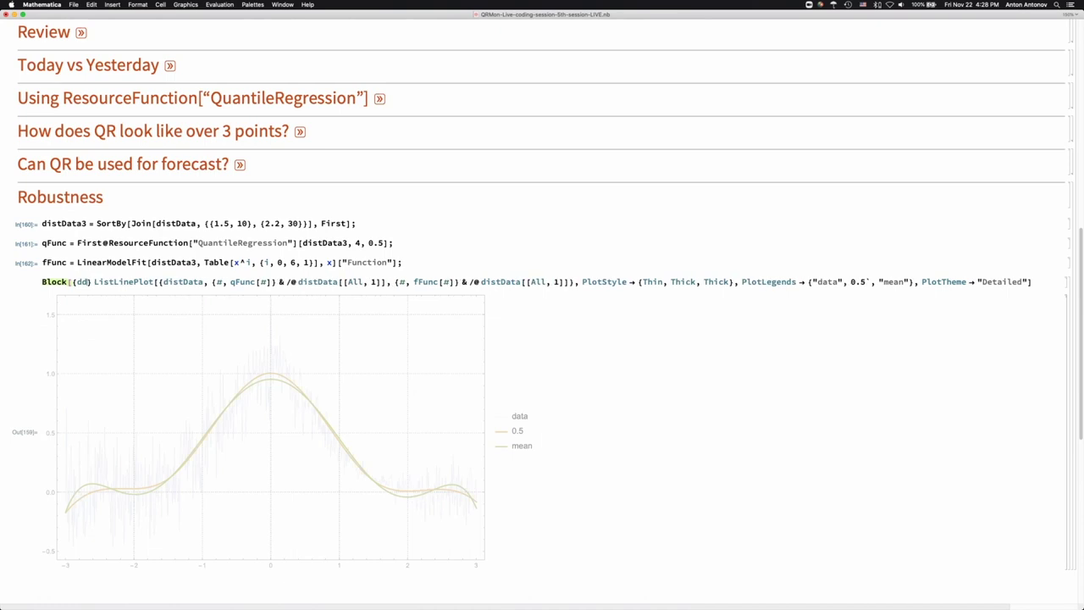
type("Data = d")
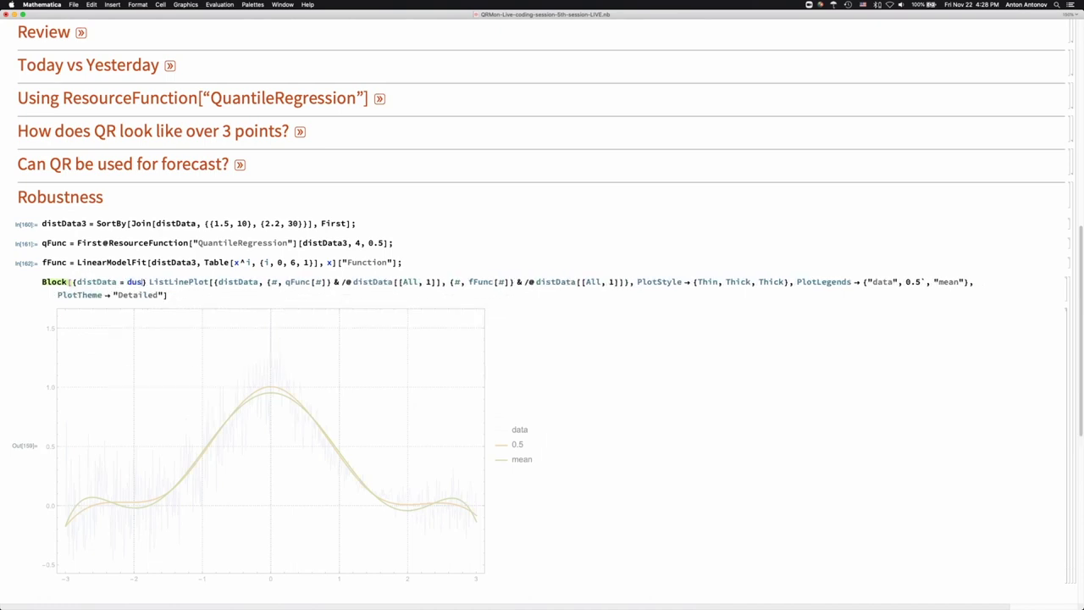
type("is")
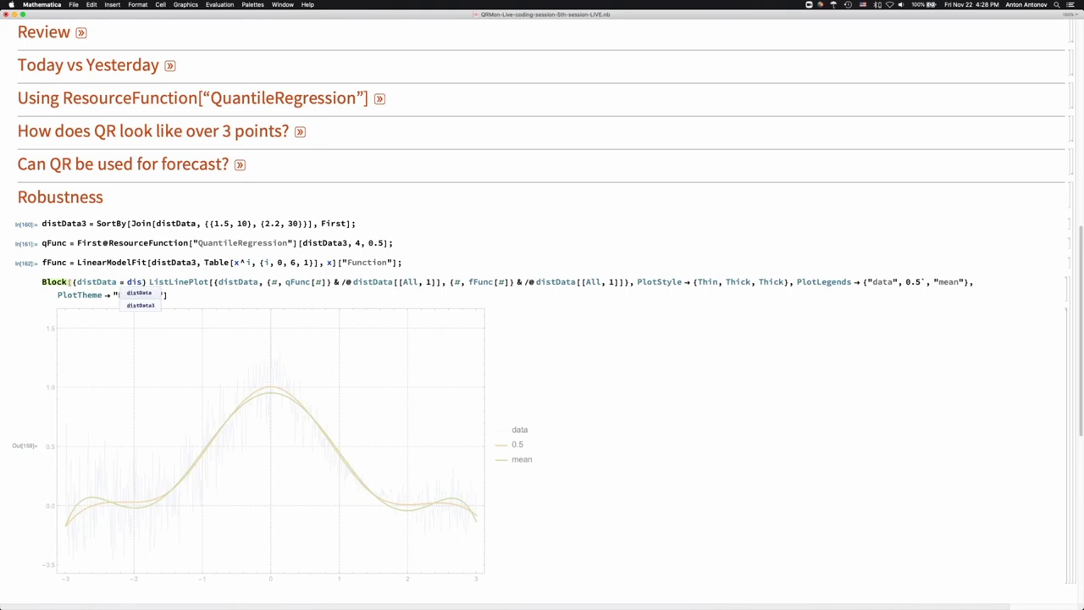
type("tData")
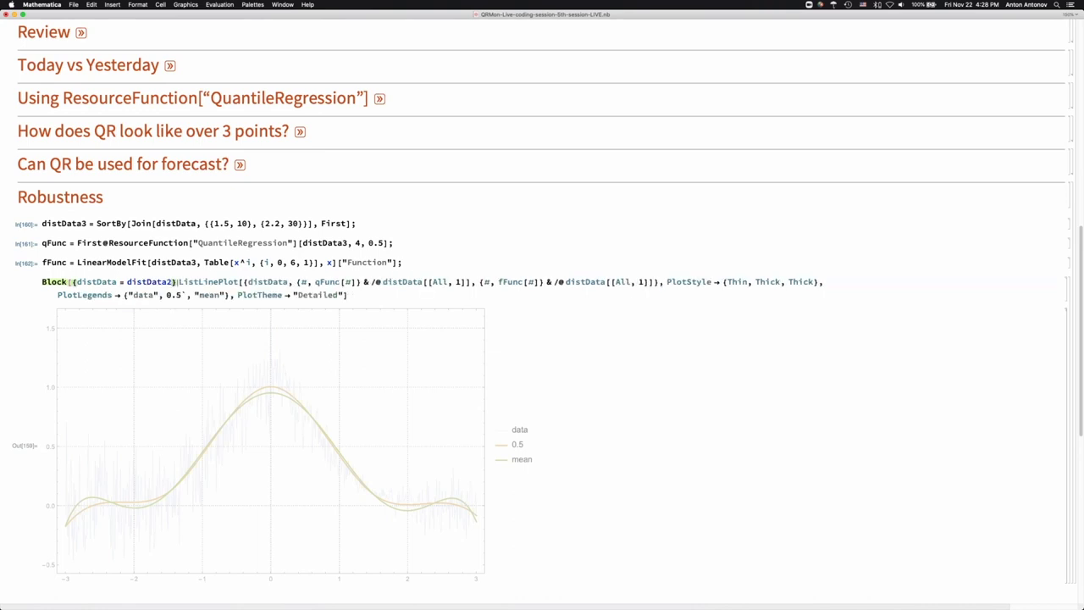
type("3},")
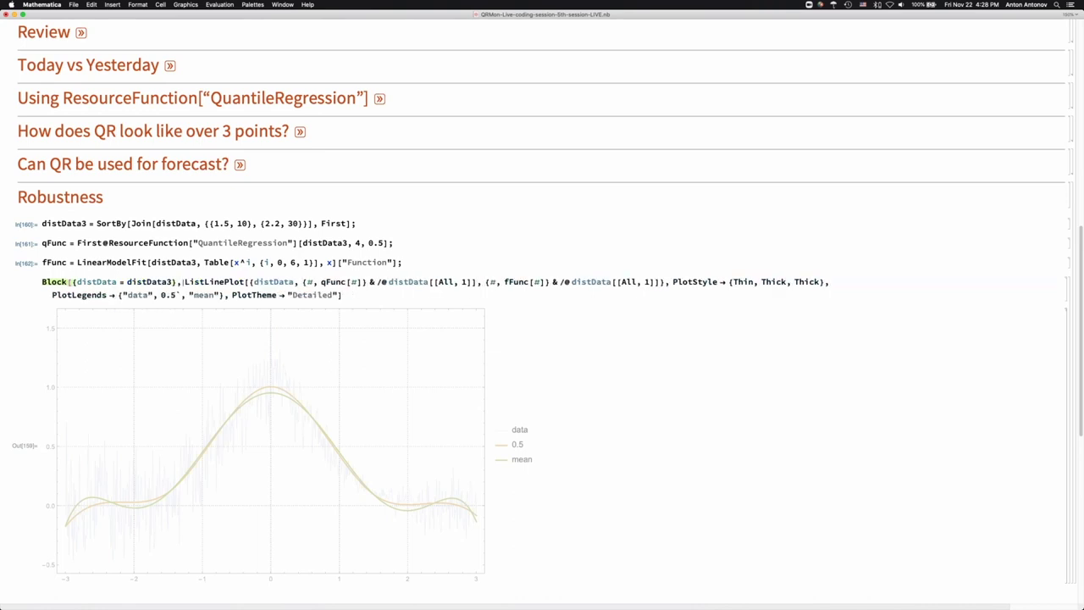
key("Return")
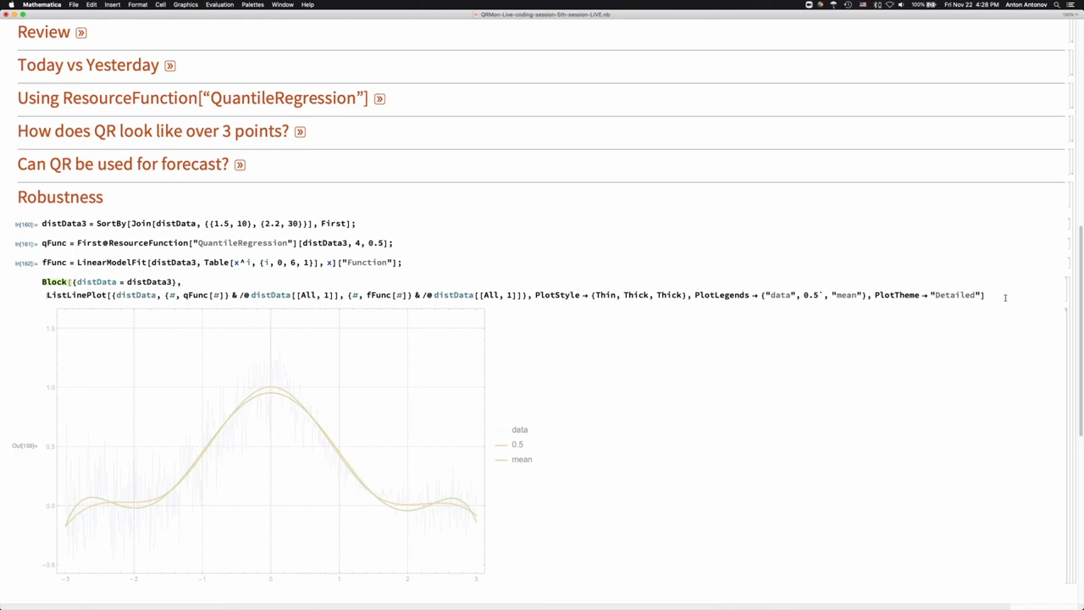
key("Return")
type("]")
key("shift+Return")
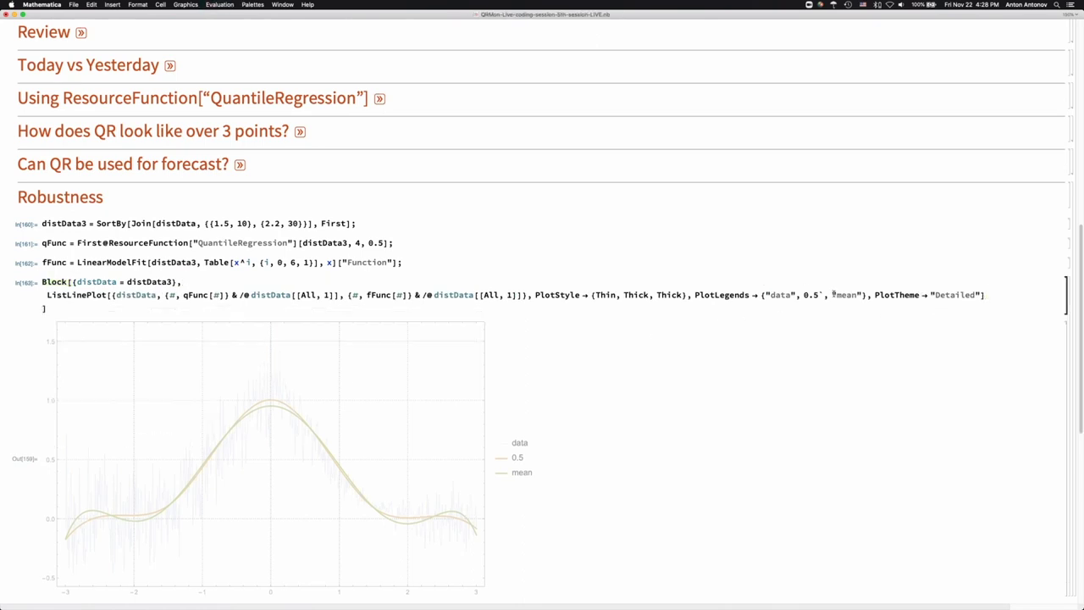
Change the data line's PlotStyle to Thick in the ListLinePlot code, re-evaluate it and enlarge the resulting plot
left_click(242, 372)
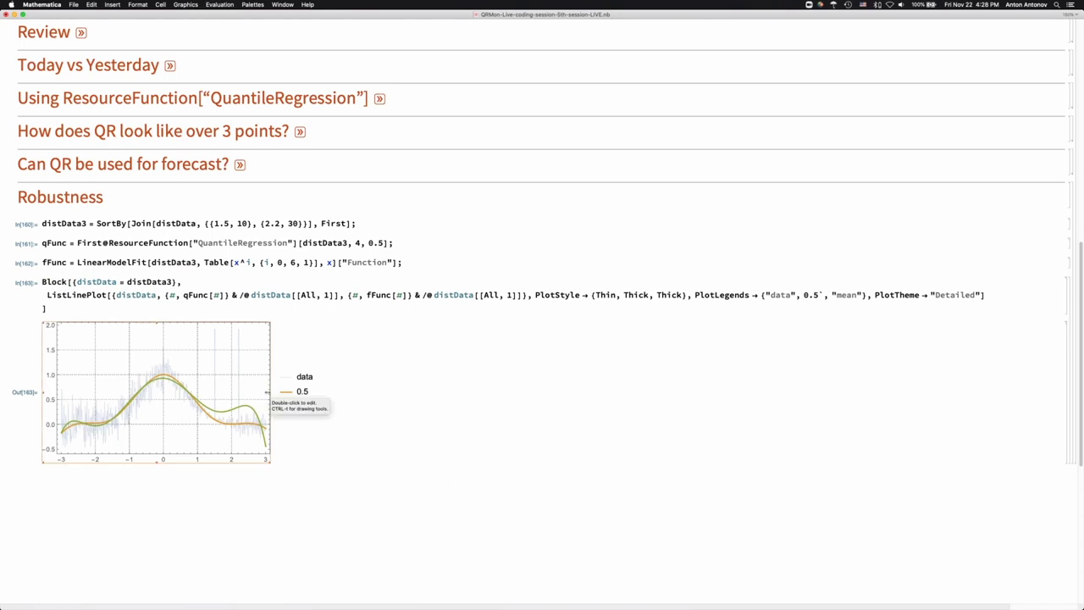
left_click_drag(272, 394, 666, 443)
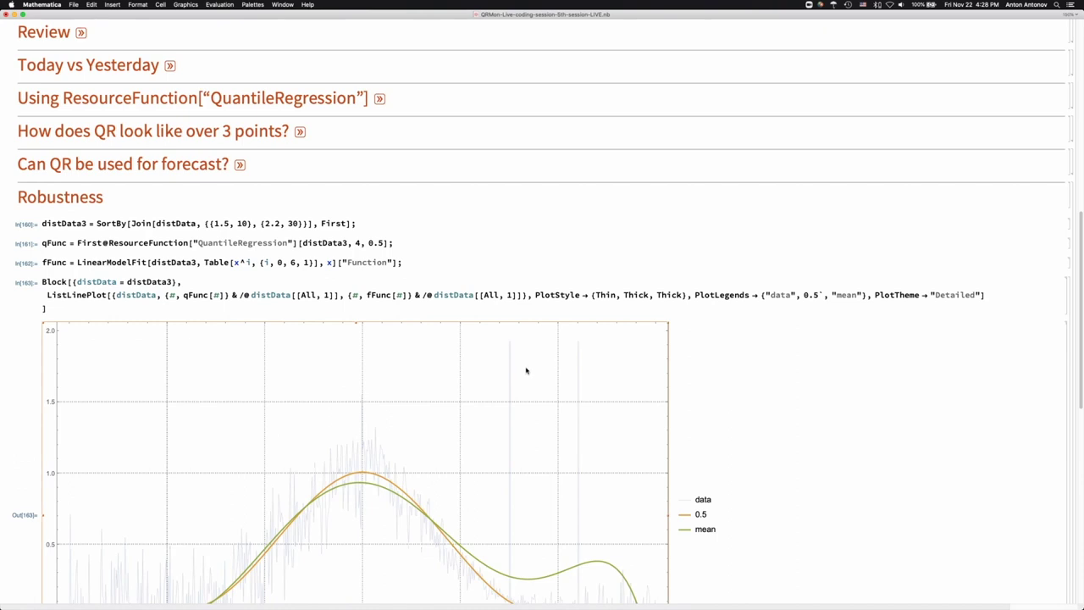
scroll(527, 370, "down", 3)
double_click(607, 233)
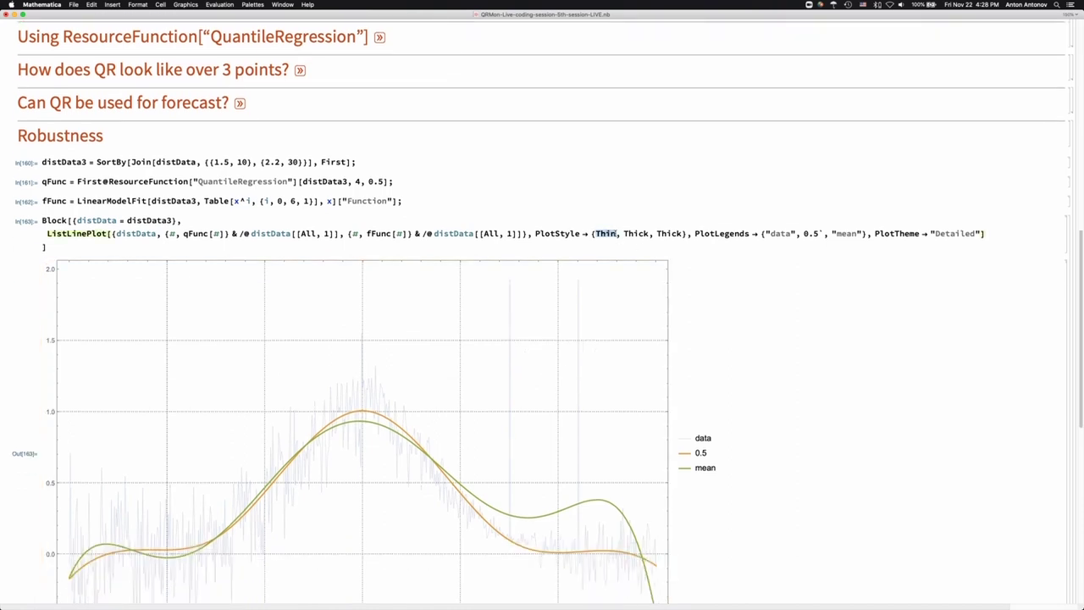
type("Thick")
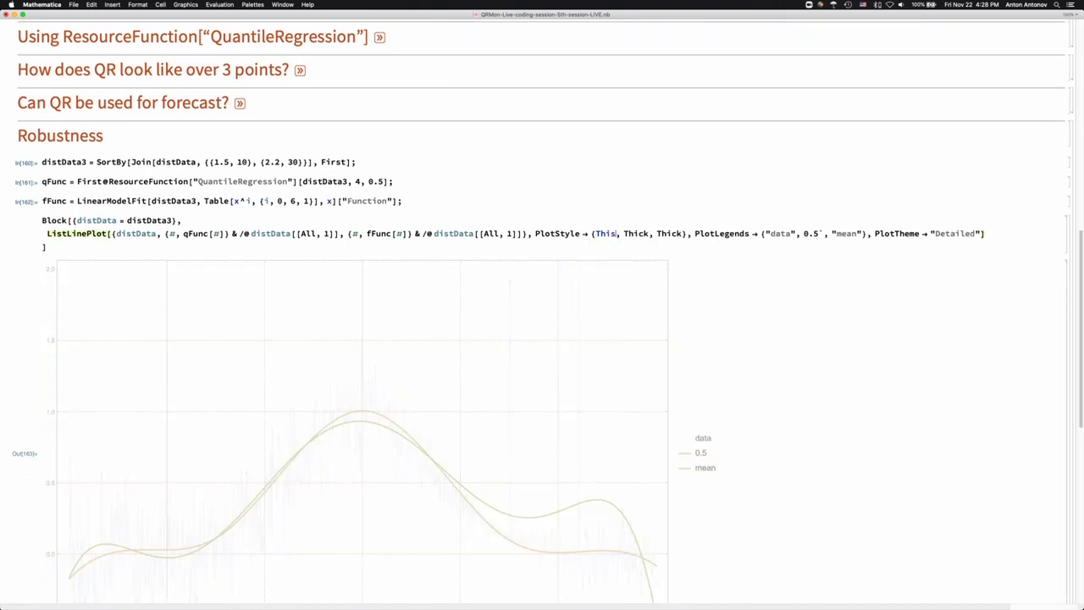
key("shift+Return")
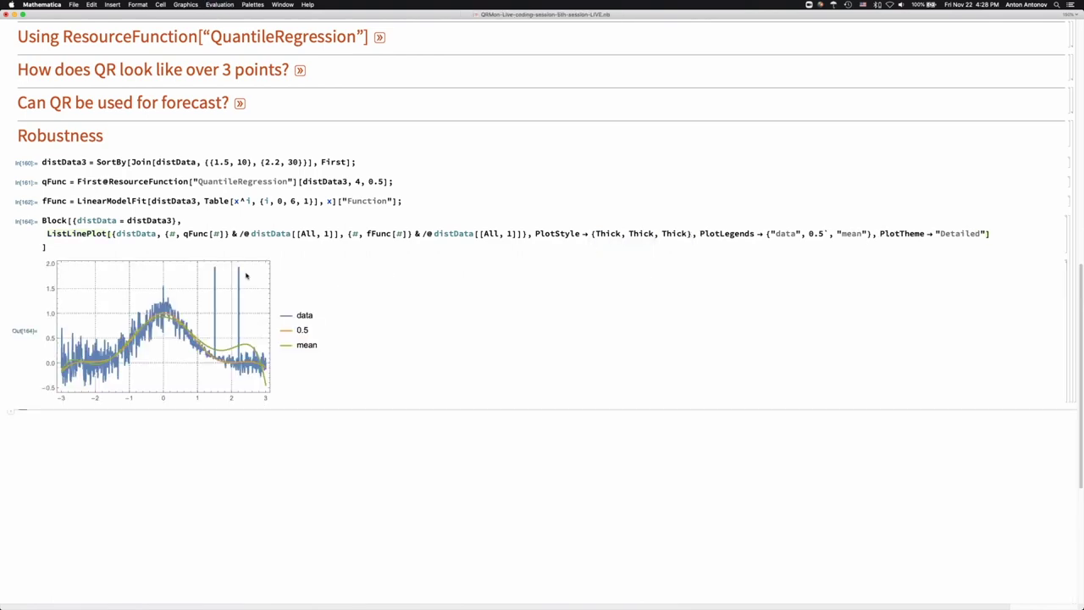
left_click_drag(268, 336, 668, 356)
scroll(524, 423, "down", 3)
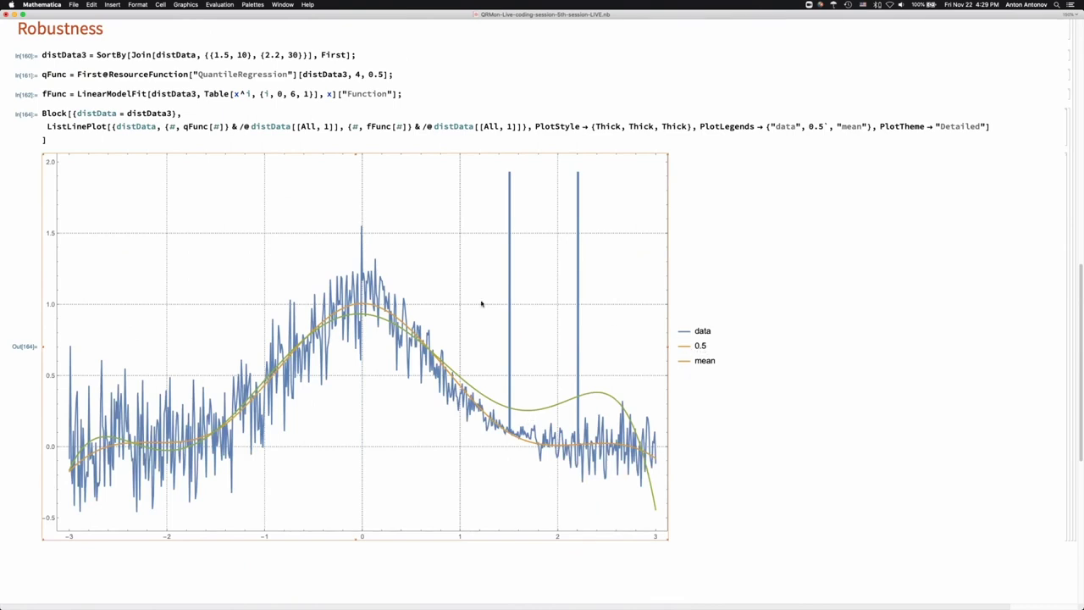
Examine how the two outliers affect the 0.5 and mean curves, comparing plot and fit code, and revisit the "Why use QR?" question
scroll(480, 296, "up", 1)
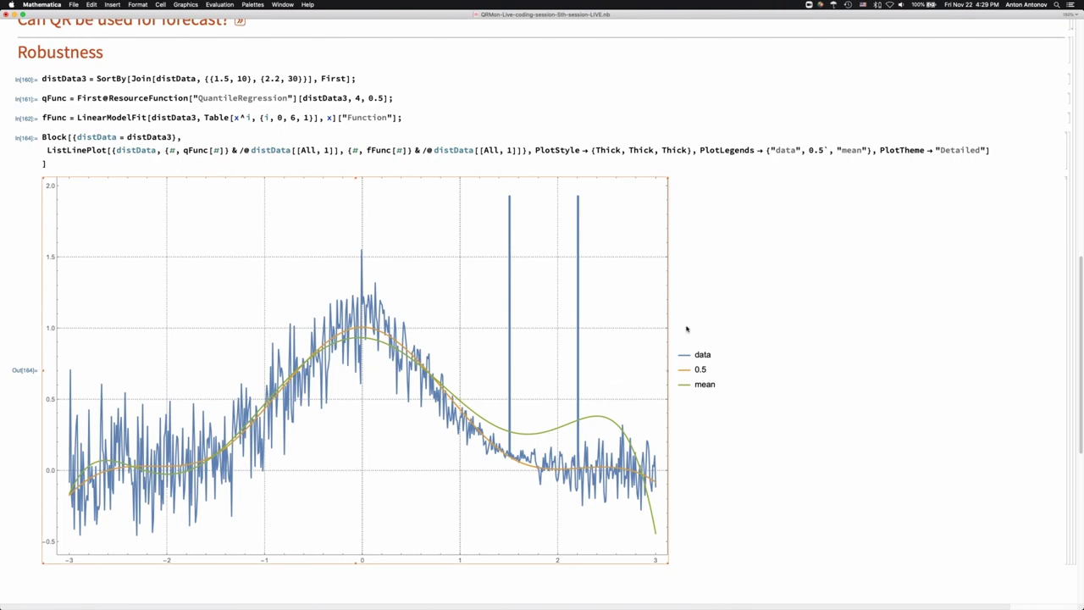
scroll(696, 251, "up", 5)
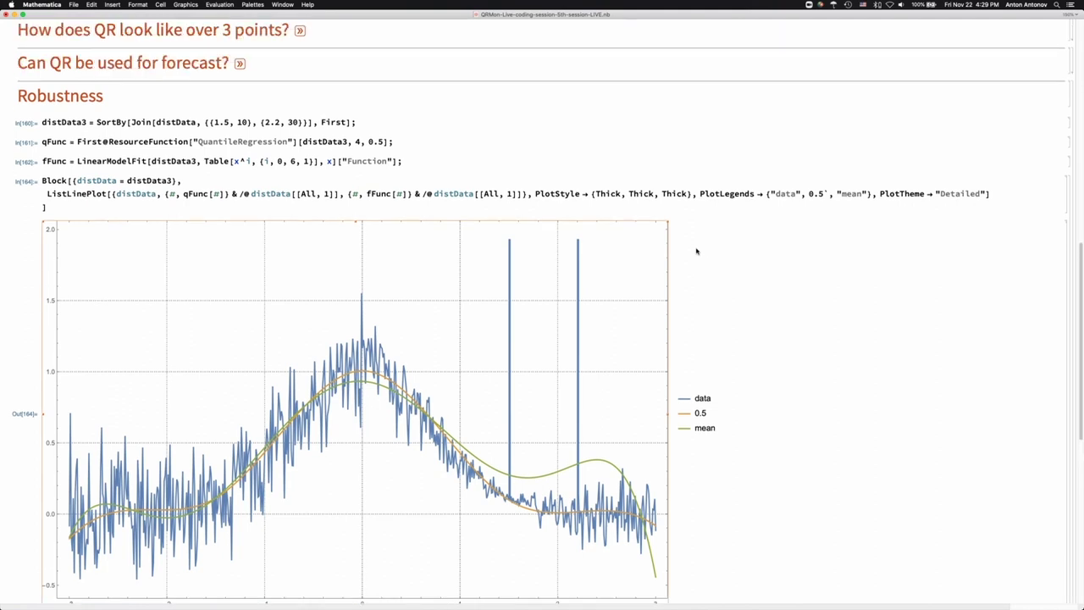
scroll(239, 240, "down", 3)
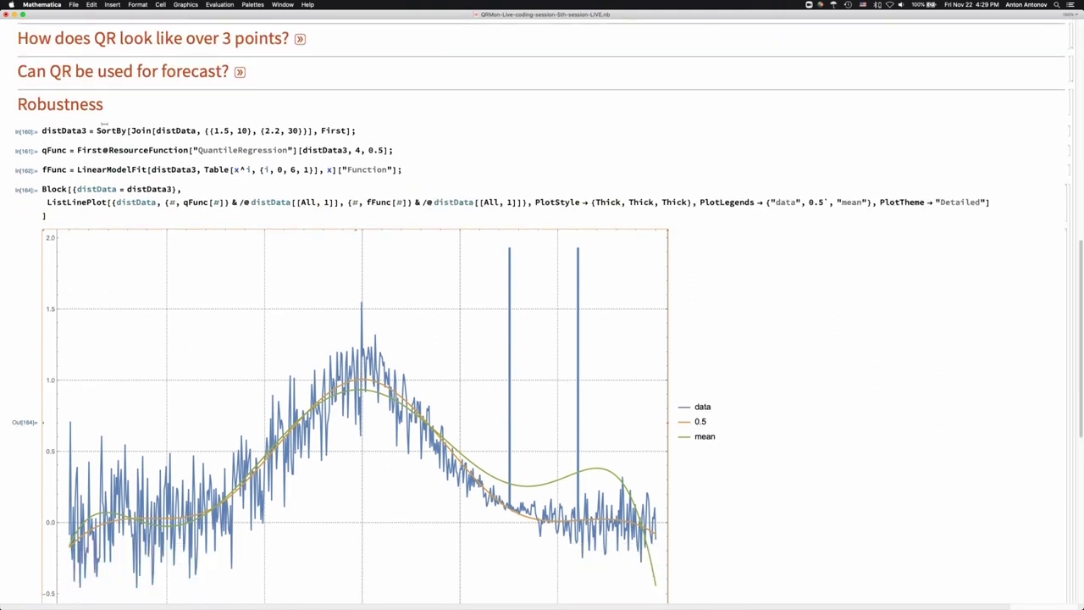
scroll(112, 133, "up", 1)
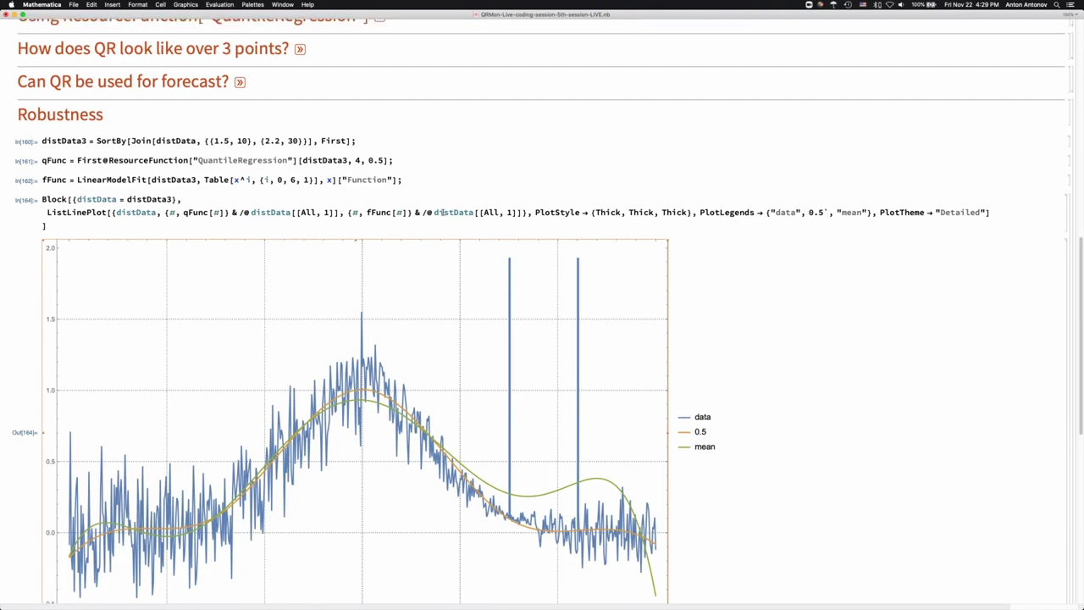
scroll(409, 210, "up", 2)
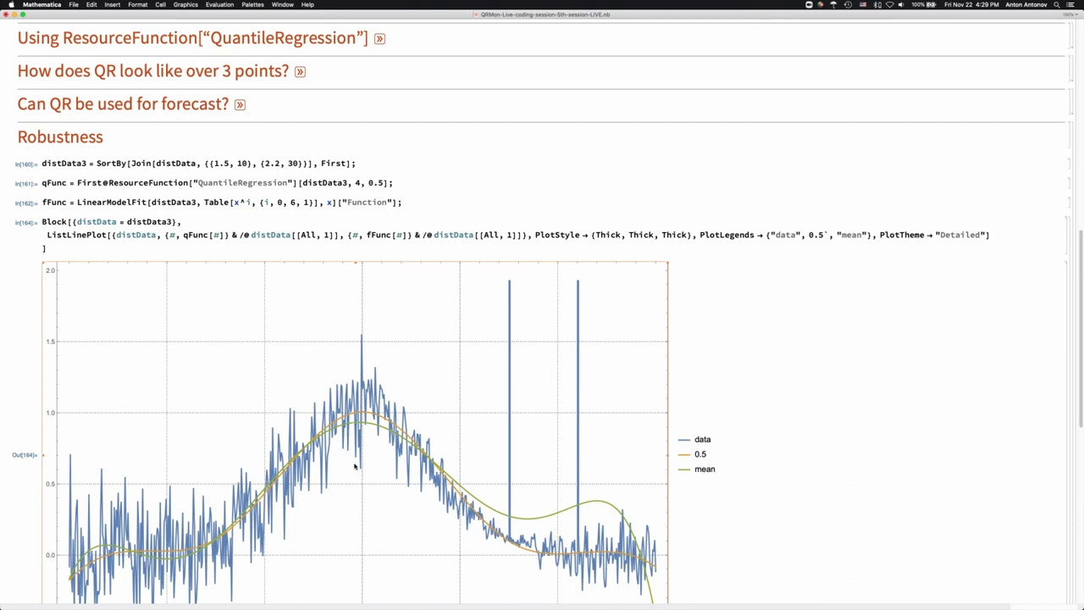
scroll(355, 465, "down", 5)
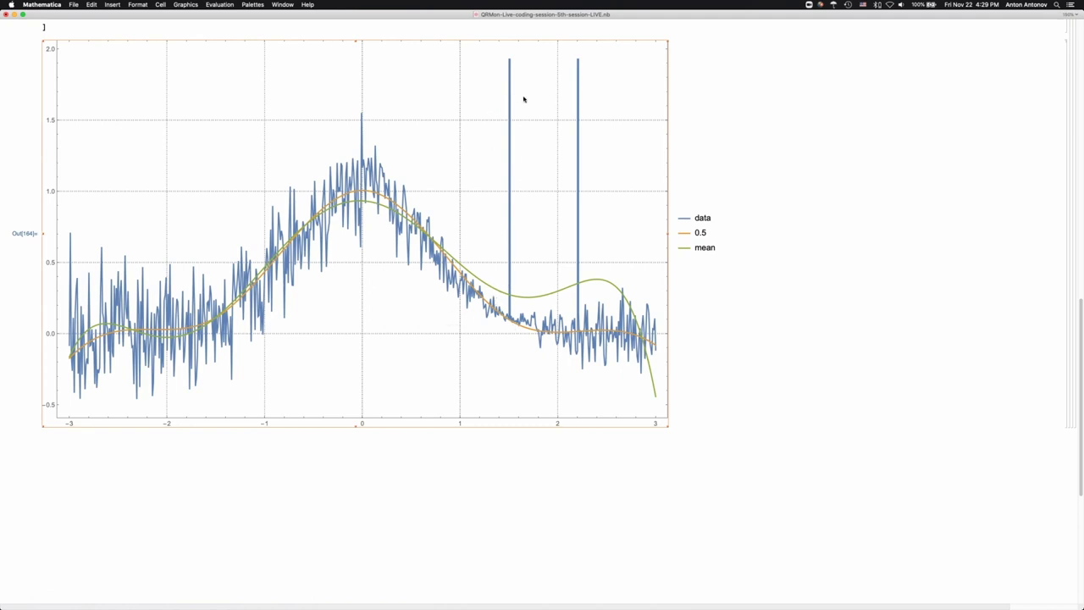
scroll(521, 110, "up", 2)
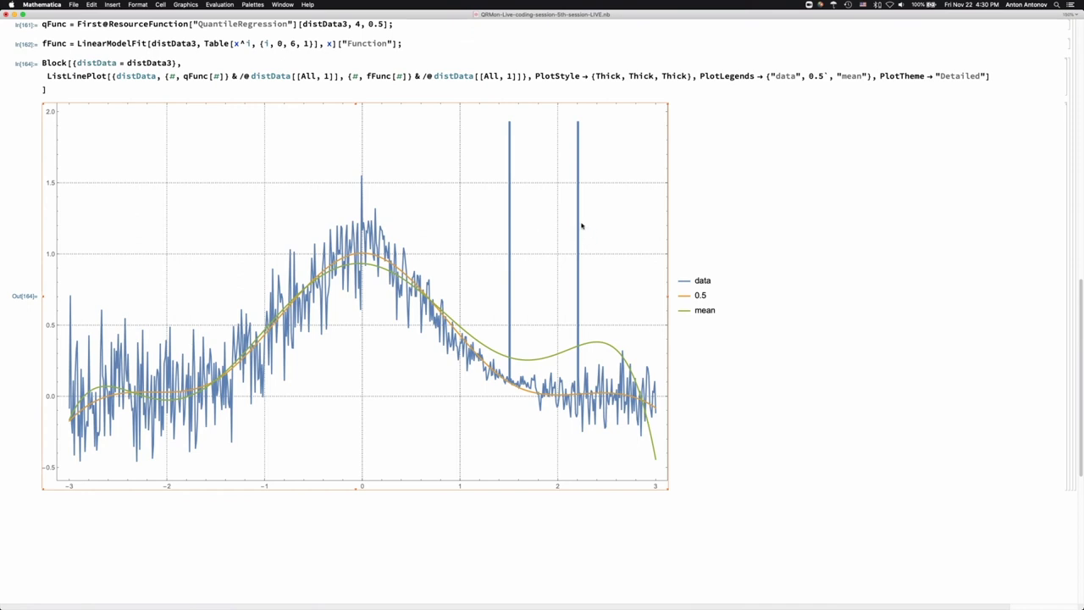
scroll(581, 228, "up", 5)
scroll(583, 227, "up", 2)
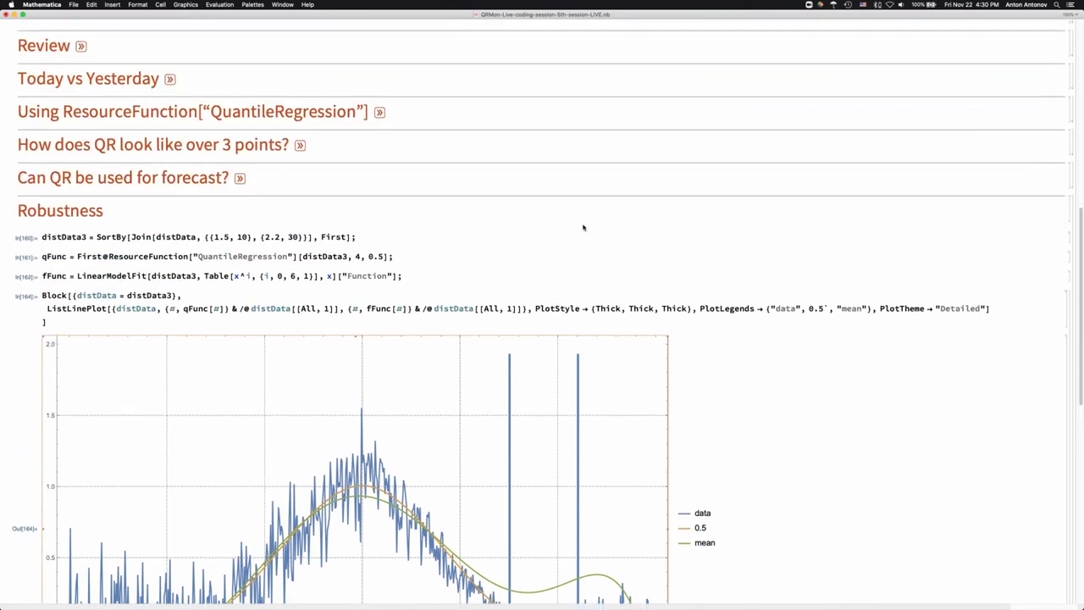
scroll(583, 227, "up", 8)
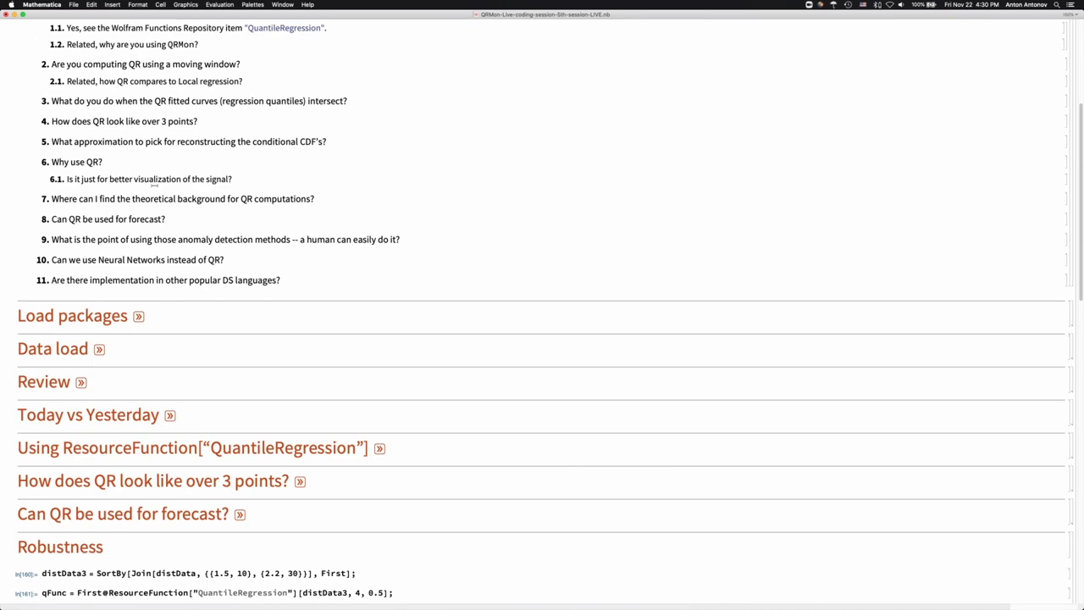
Expand the Review section and compare the original and simulated time series plots under the QRMonSimulate[1000] code
scroll(155, 184, "down", 10)
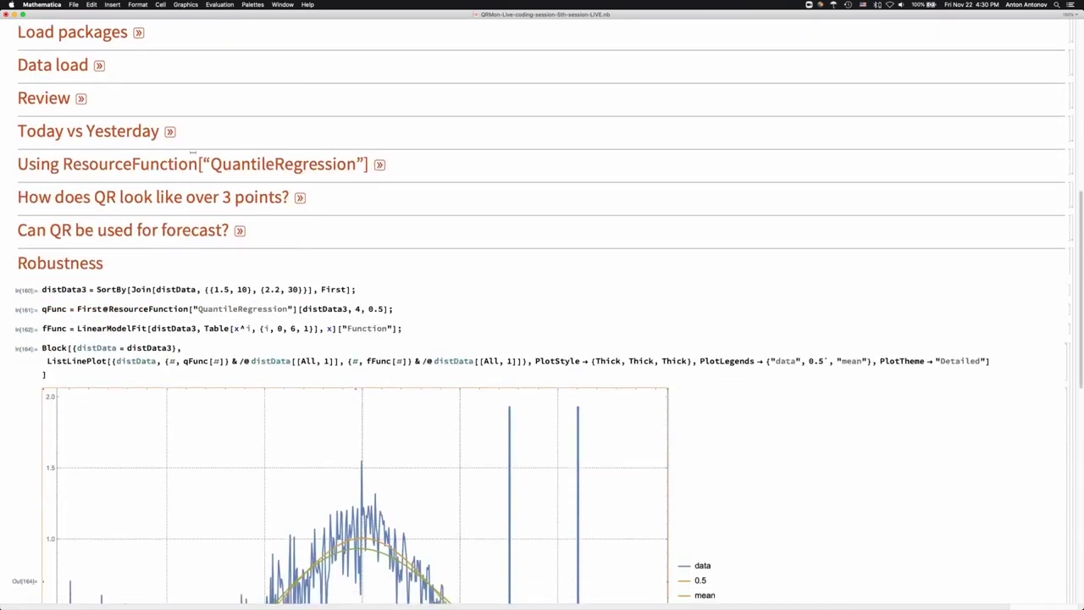
left_click(80, 99)
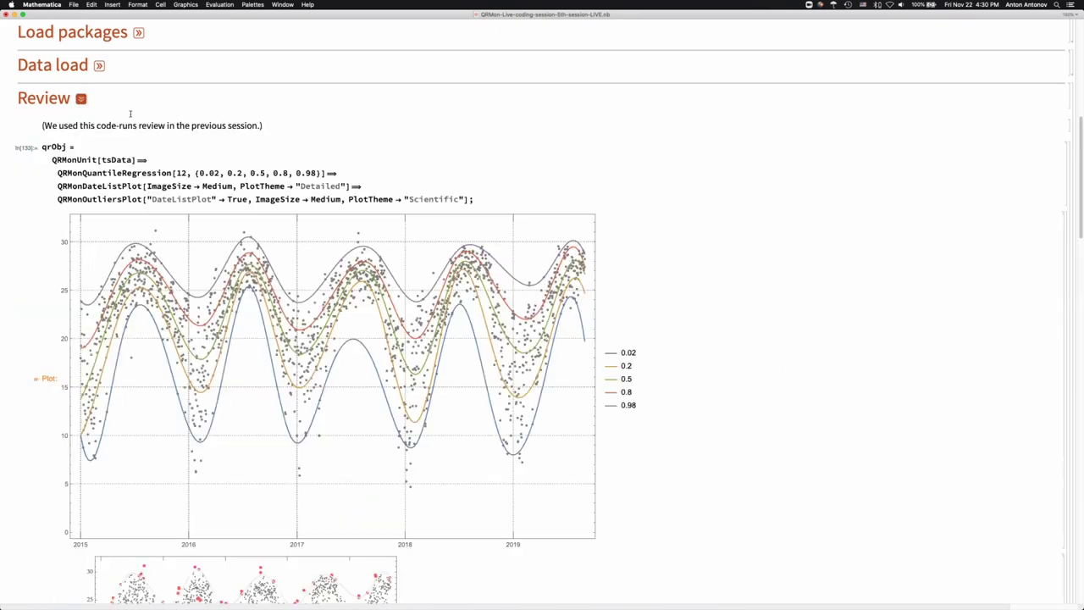
scroll(263, 282, "down", 20)
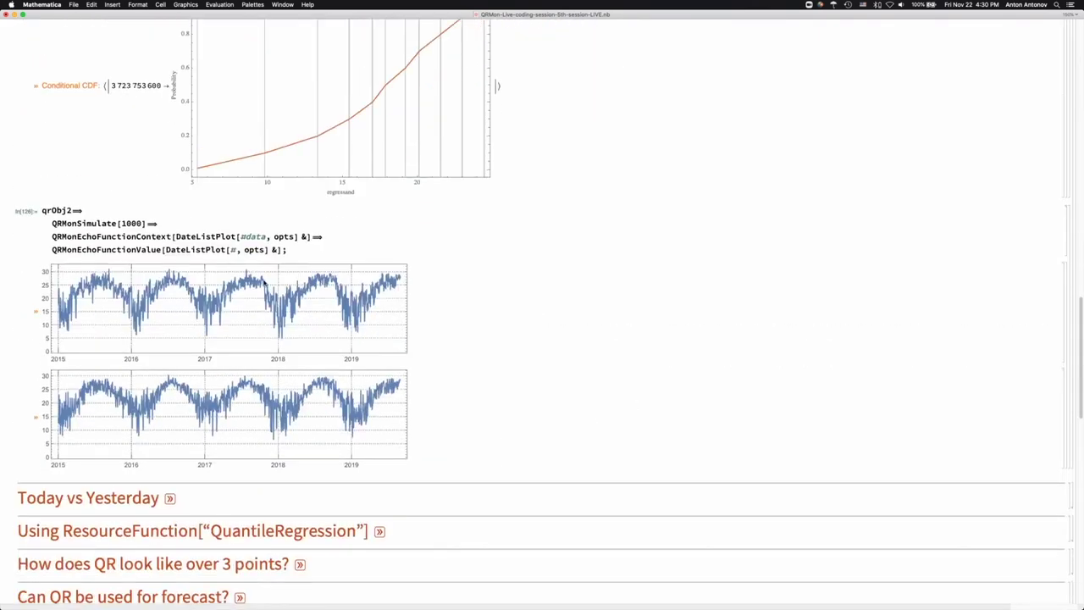
left_click(248, 290)
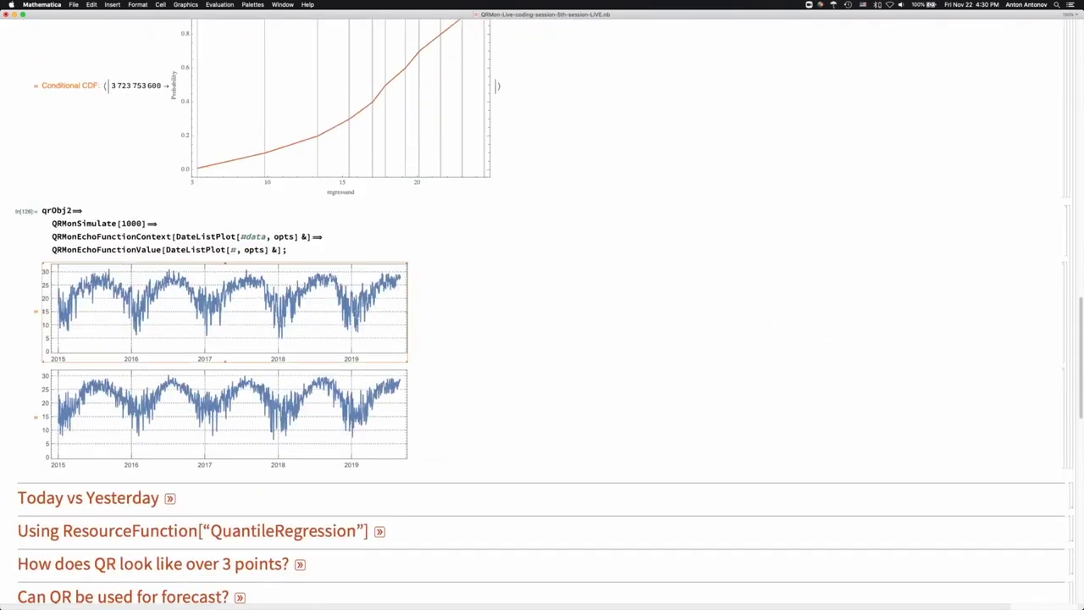
left_click(364, 311)
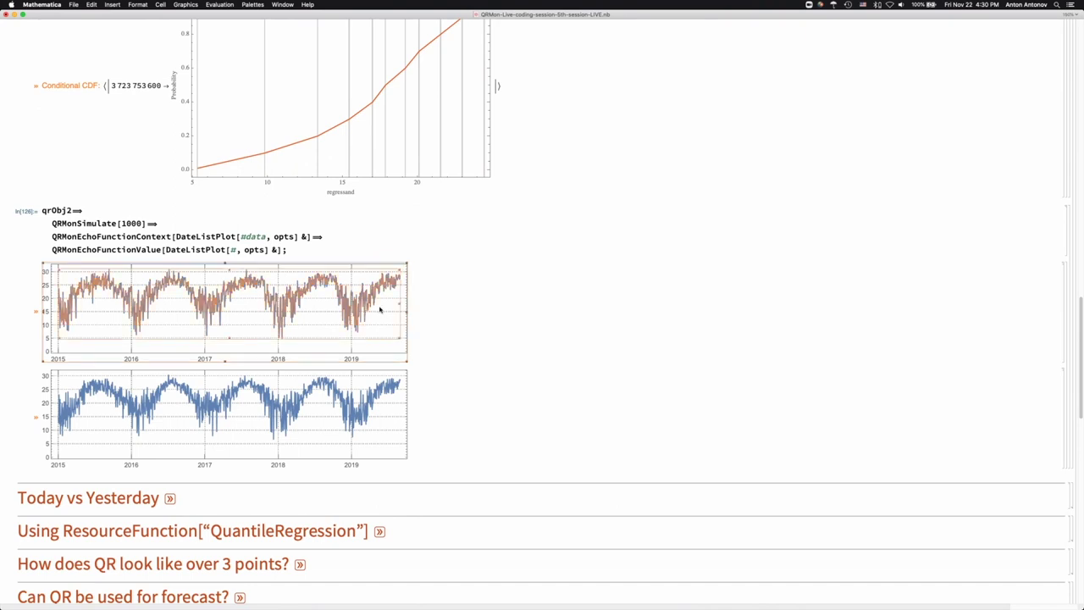
left_click(453, 312)
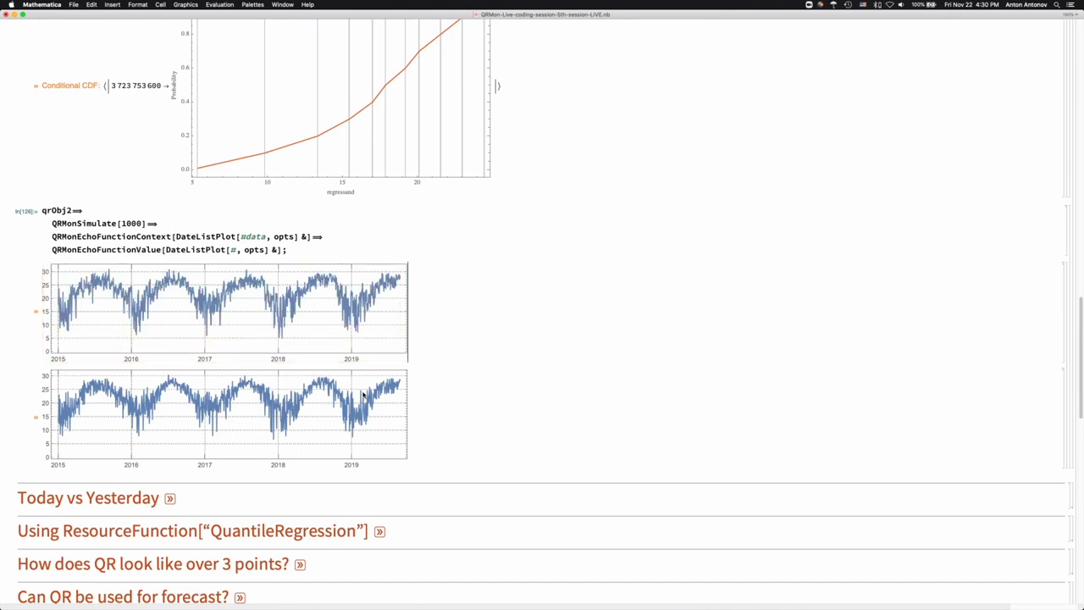
left_click(436, 389)
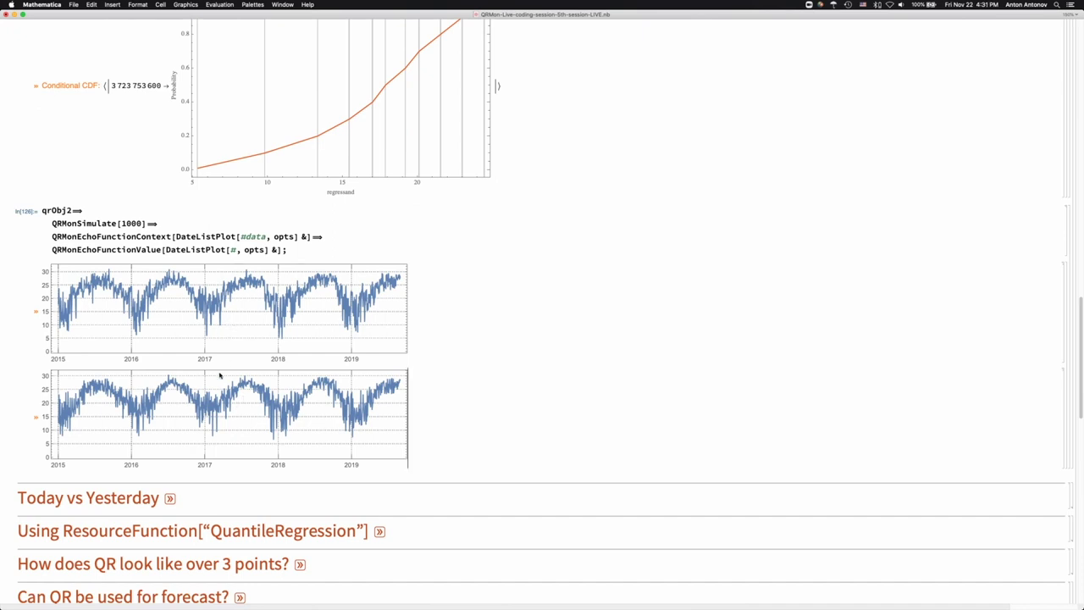
Find the conditional CDF plot for qrObj2 in the Review section and enlarge it
scroll(216, 377, "up", 10)
scroll(213, 377, "up", 15)
scroll(213, 378, "down", 4)
scroll(213, 378, "down", 15)
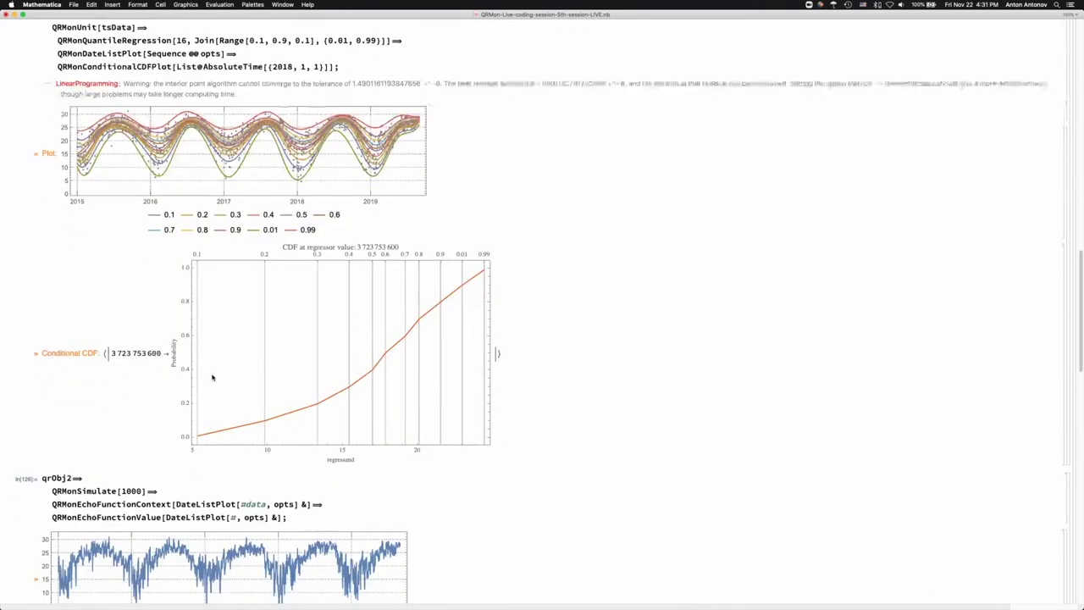
scroll(213, 378, "down", 1)
left_click_drag(494, 341, 600, 347)
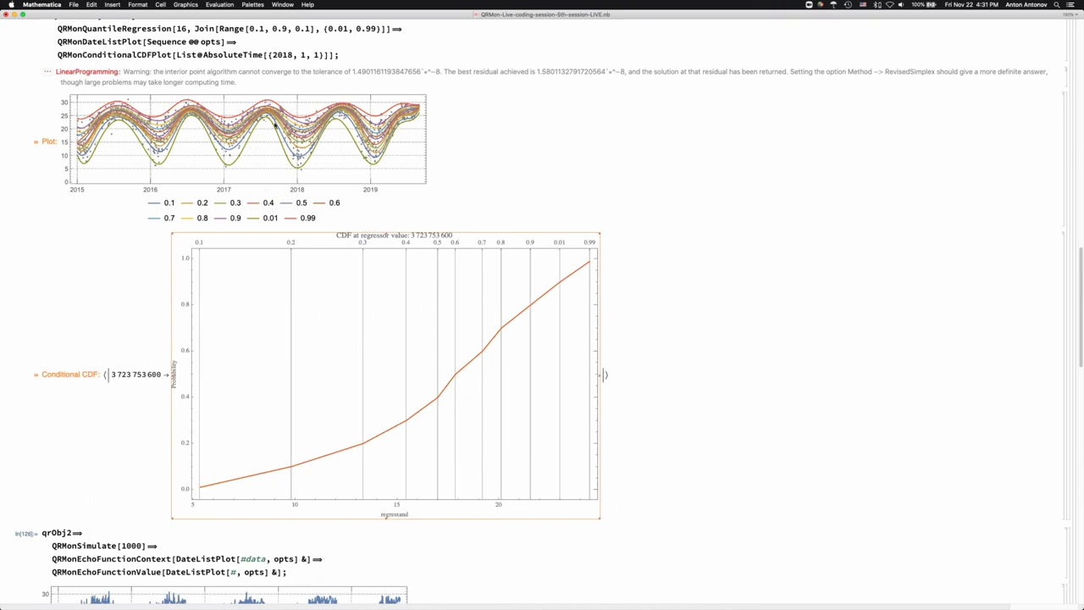
Return to the list of questions in the Introduction
scroll(332, 169, "up", 20)
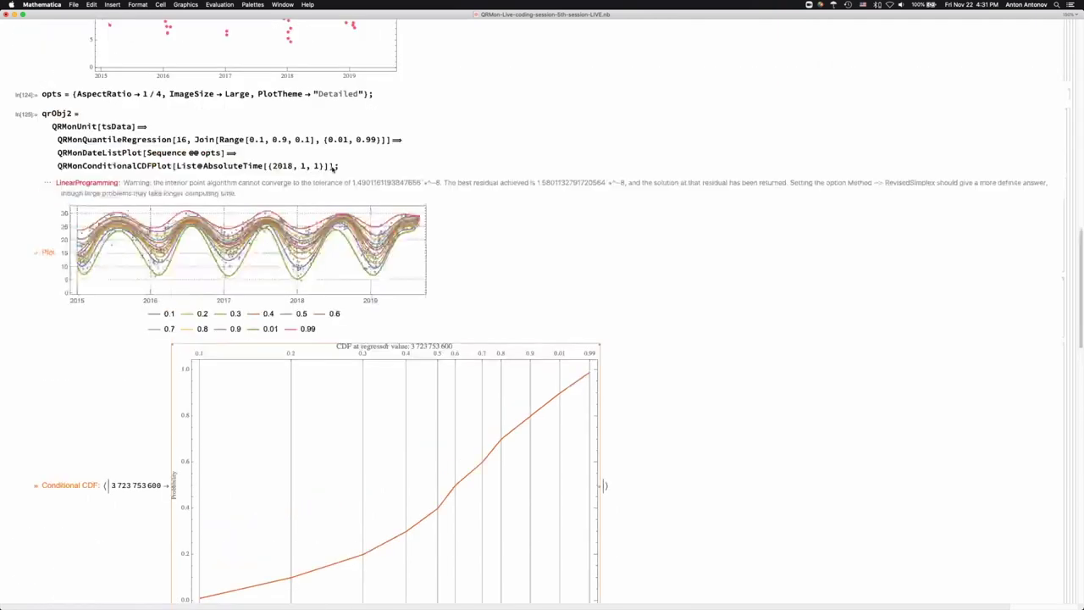
scroll(333, 169, "up", 5)
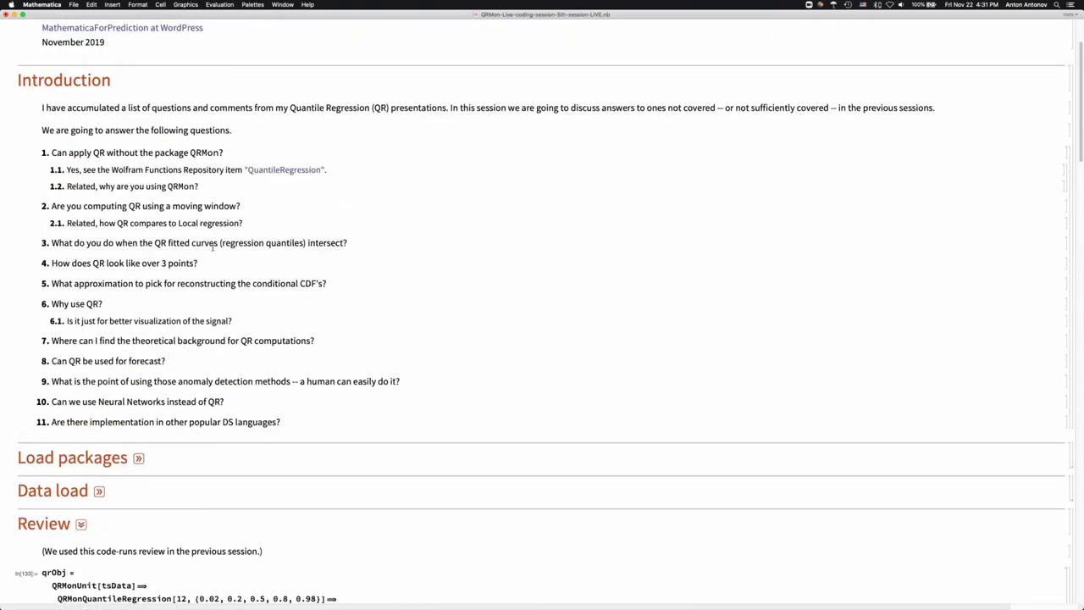
scroll(240, 380, "down", 2)
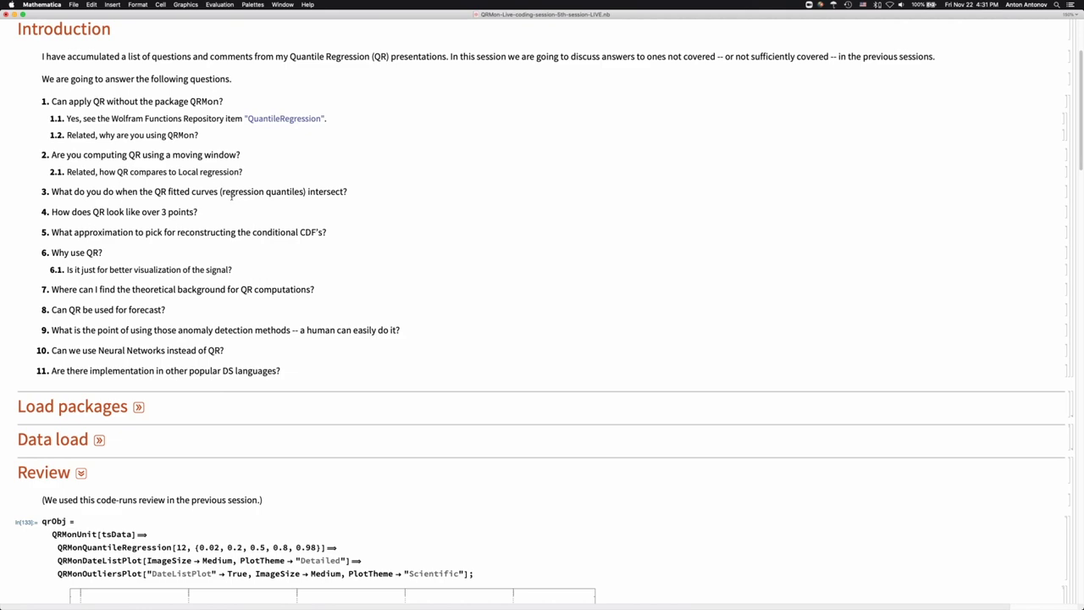
Revisit the question on intersecting regression quantiles, collapse the Review section and expand the Today vs Yesterday section
double_click(260, 190)
left_click(280, 192)
scroll(281, 191, "down", 6)
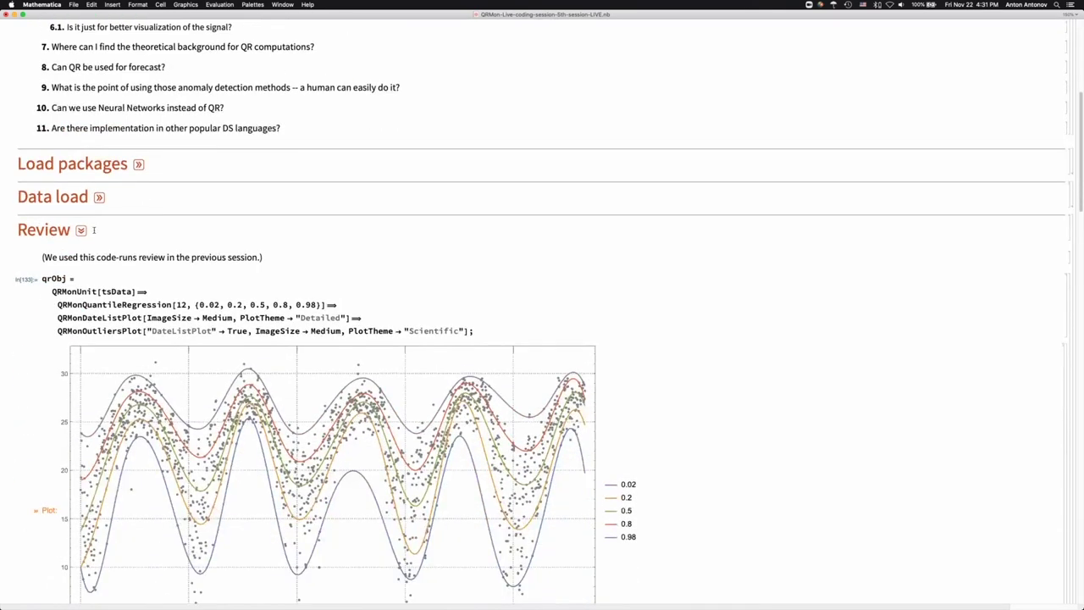
left_click(82, 229)
left_click(170, 263)
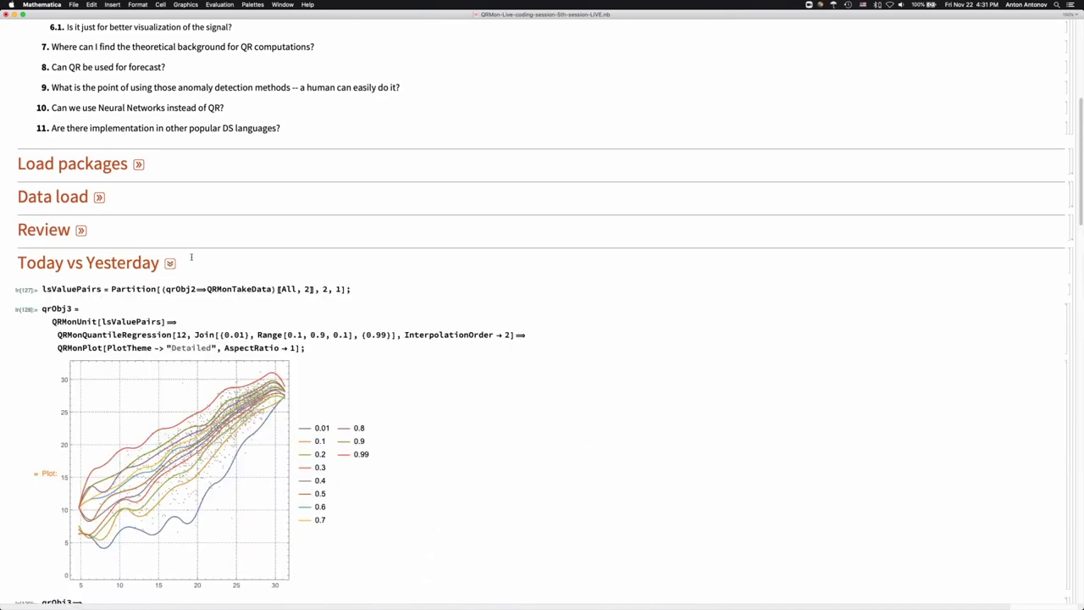
Set the first QRMonQuantileRegression argument of the qrObj3 code to 6 and re-evaluate the fit
scroll(191, 256, "down", 2)
double_click(169, 246)
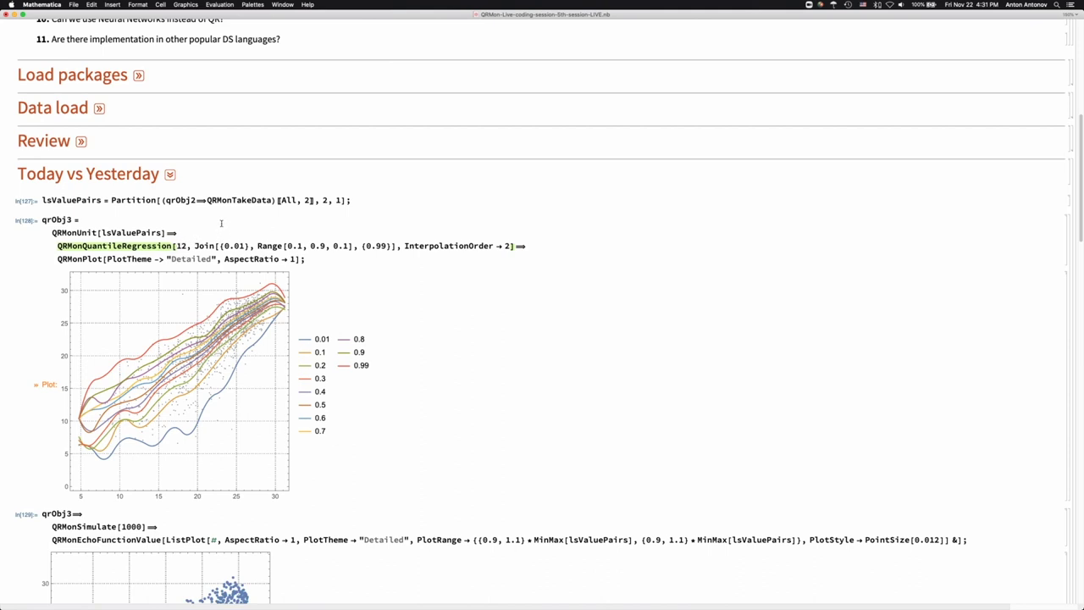
double_click(180, 245)
type("6")
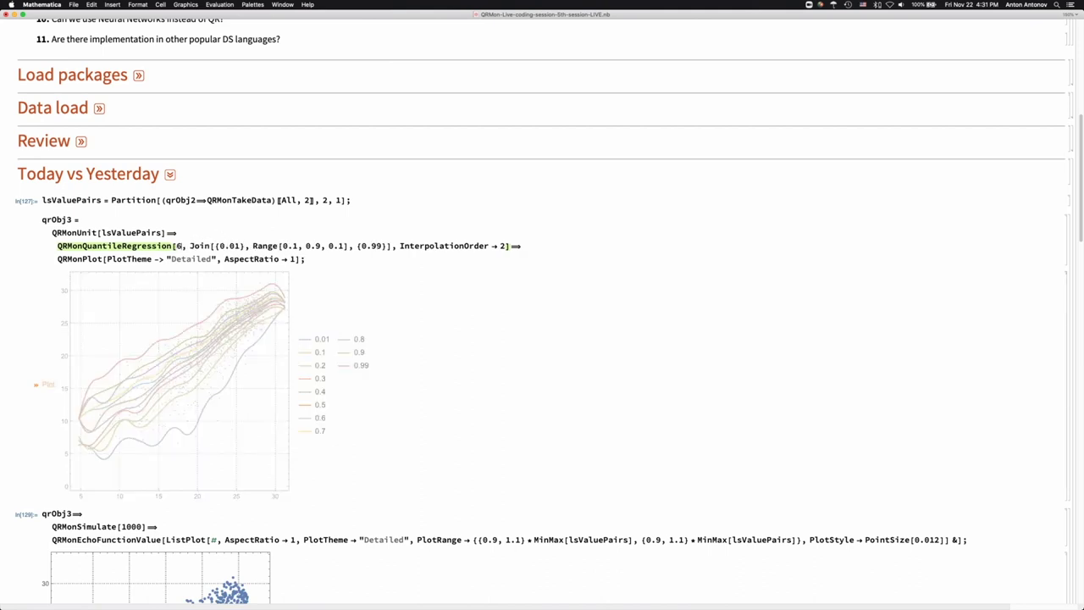
key("shift+Return")
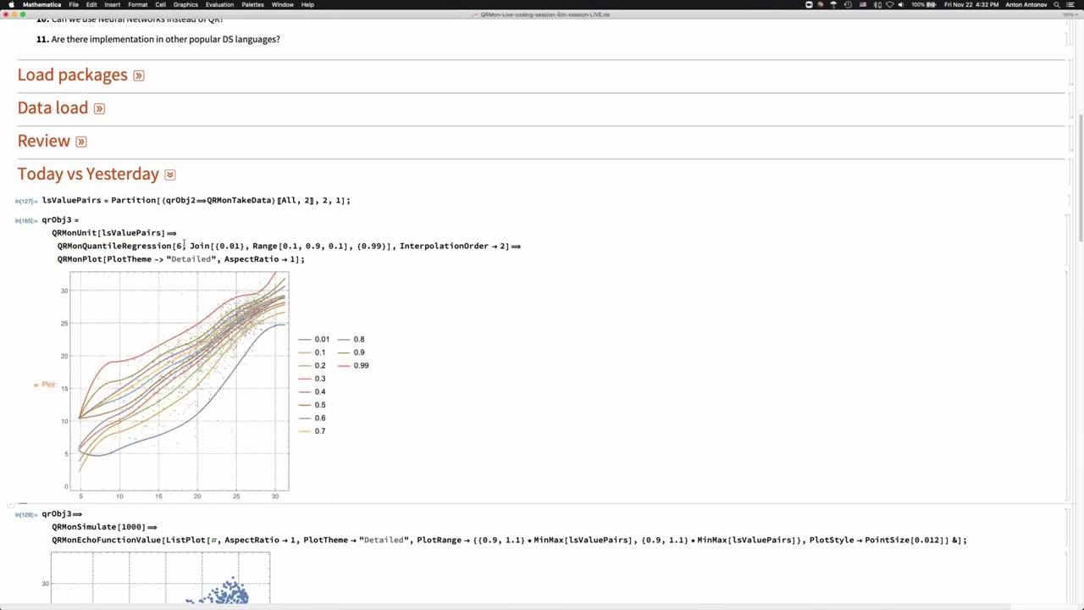
Re-evaluate the qrObj3 simulation of 1000 points and both conditional CDF plot cells, and review the CDF curves
scroll(298, 247, "down", 5)
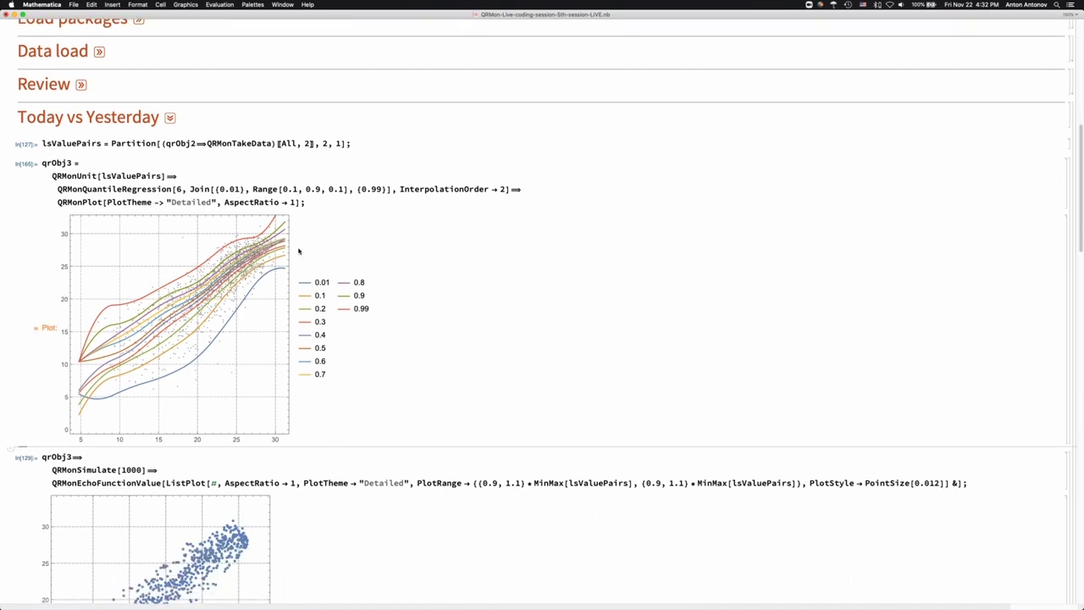
key("shift+Return")
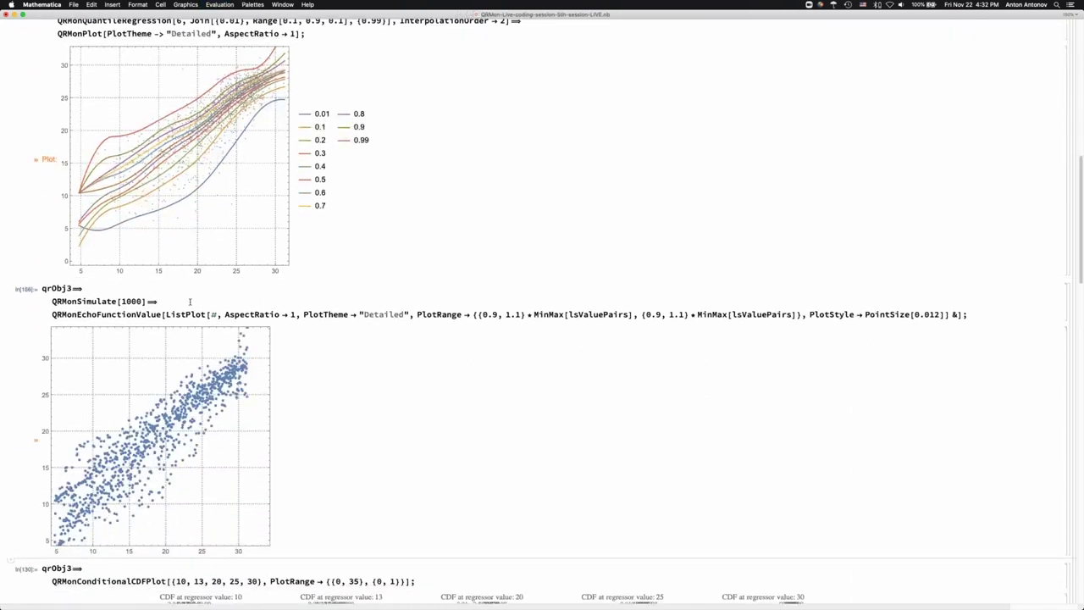
scroll(195, 356, "down", 4)
left_click(202, 424)
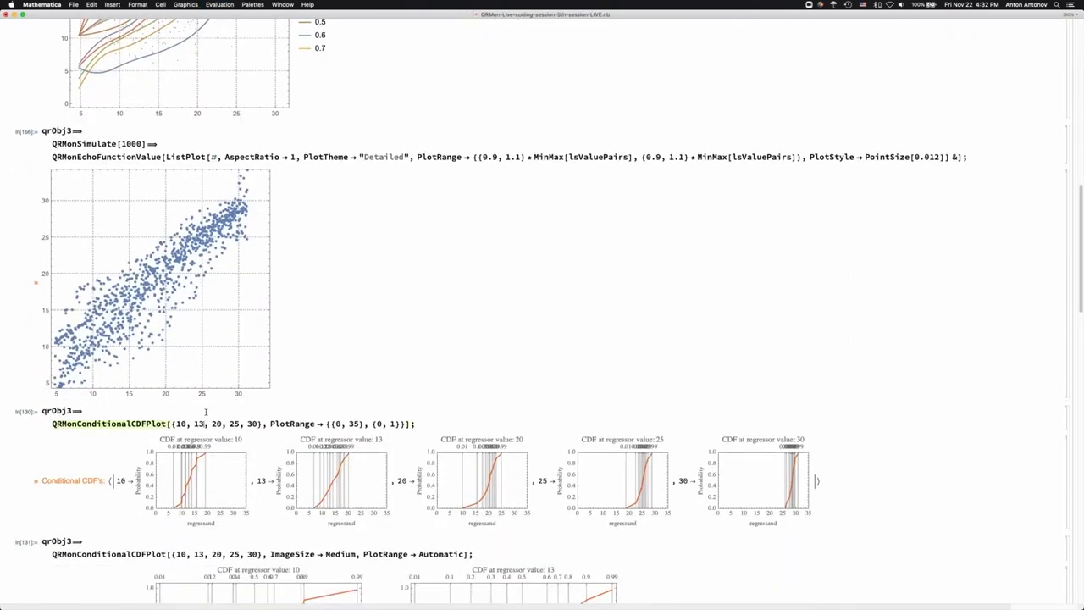
key("shift+Return")
scroll(221, 415, "down", 4)
left_click(281, 392)
key("shift+Return")
scroll(287, 394, "down", 2)
scroll(328, 411, "down", 6)
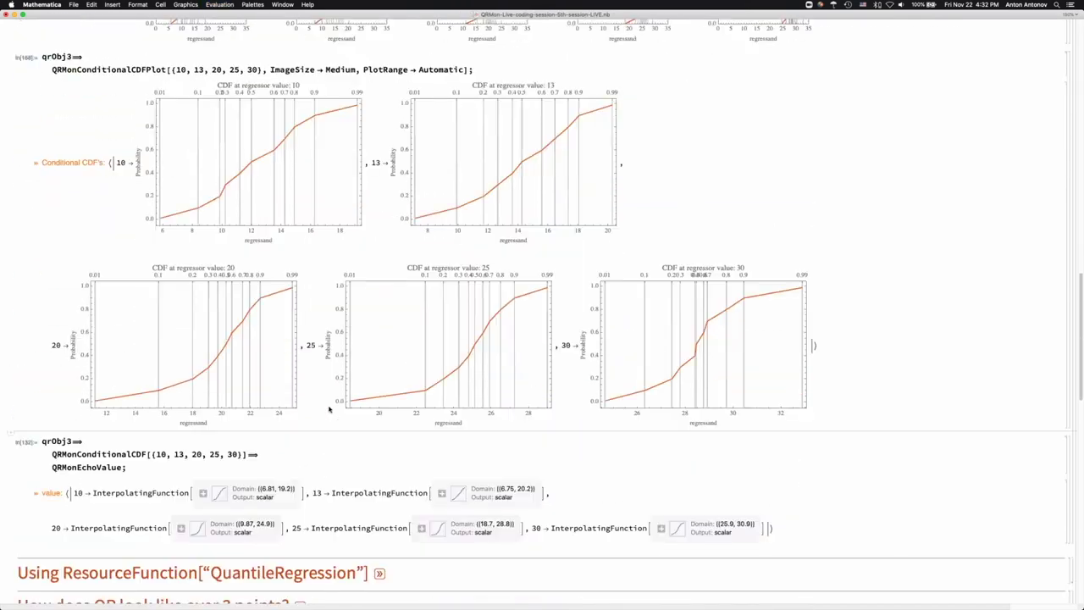
scroll(479, 419, "up", 2)
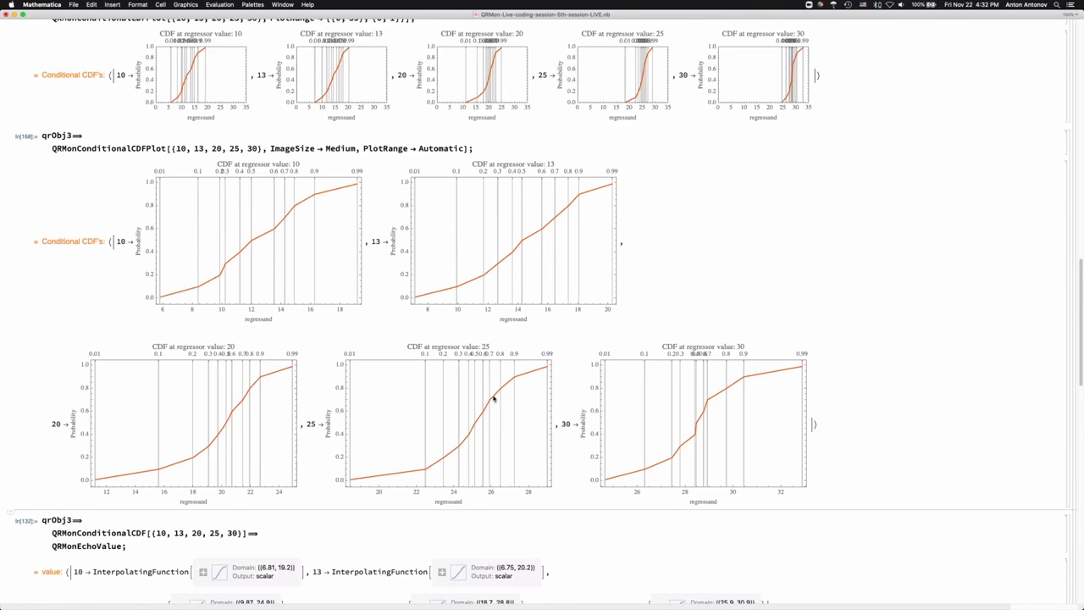
Set the first QRMonQuantileRegression argument to 20 and the quantile range step to 0.05 in the qrObj3 code, and re-evaluate it
scroll(491, 398, "up", 15)
left_click(186, 135)
key("BackSpace")
type("20")
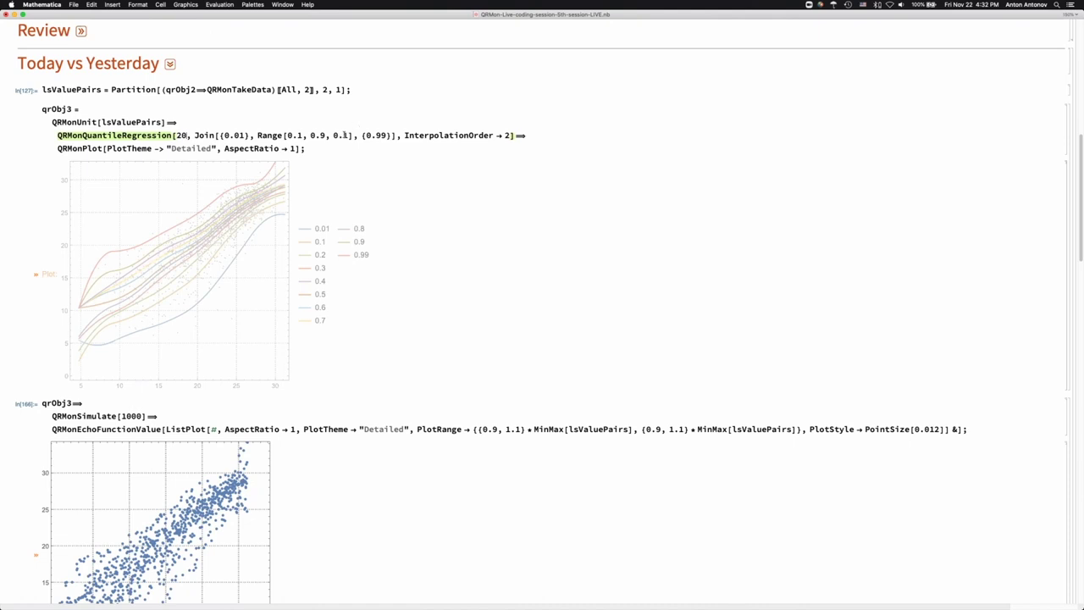
left_click(346, 136)
key("BackSpace")
type("05")
key("shift+Return")
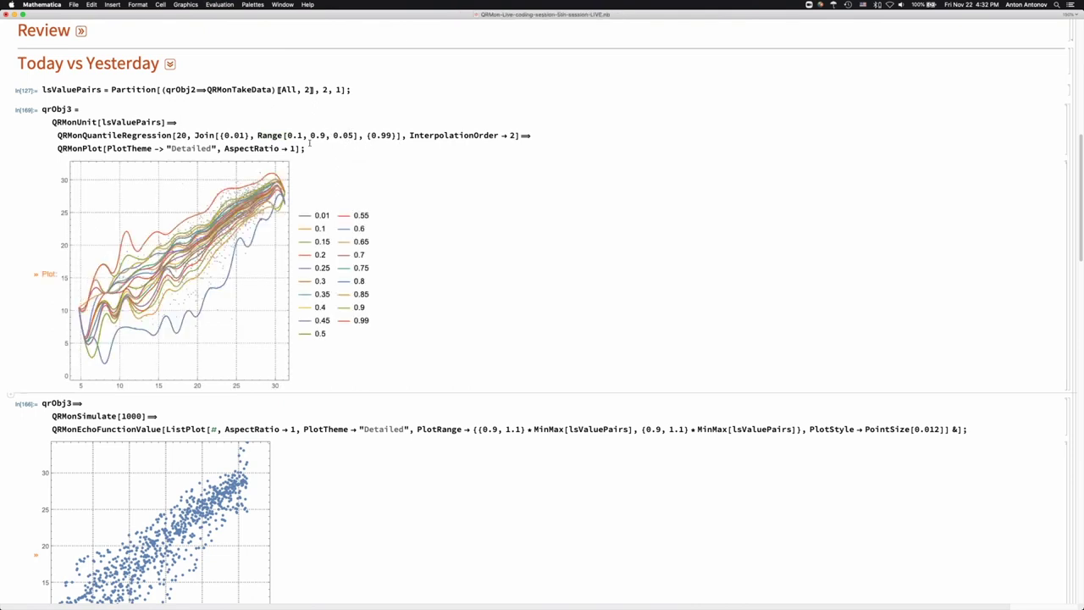
Enlarge the qrObj3 regression quantiles plot to about twice its width to inspect where the curves intersect
left_click(239, 265)
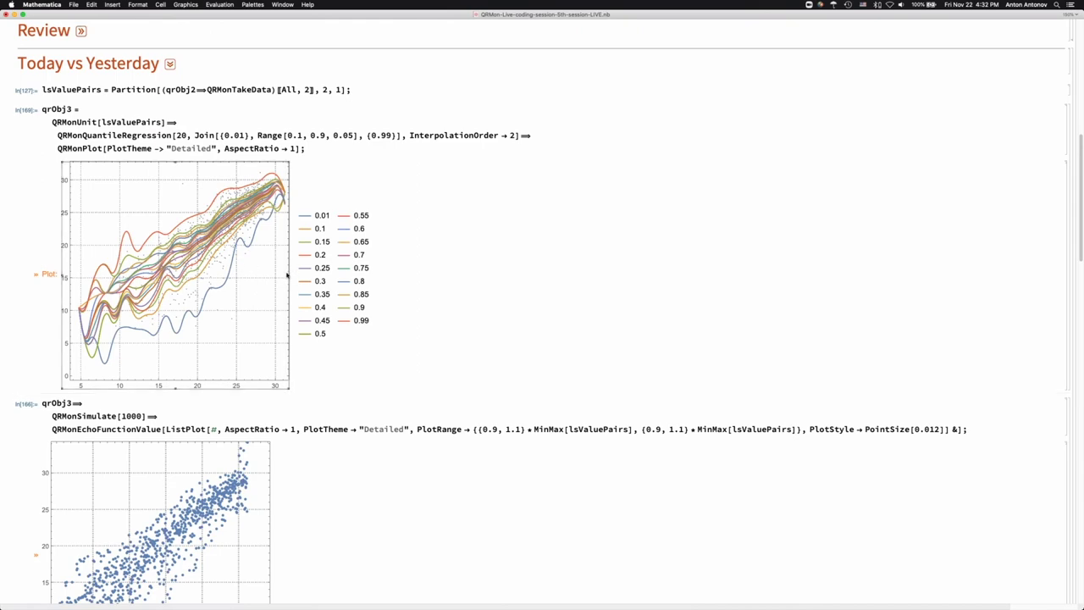
left_click_drag(288, 276, 543, 286)
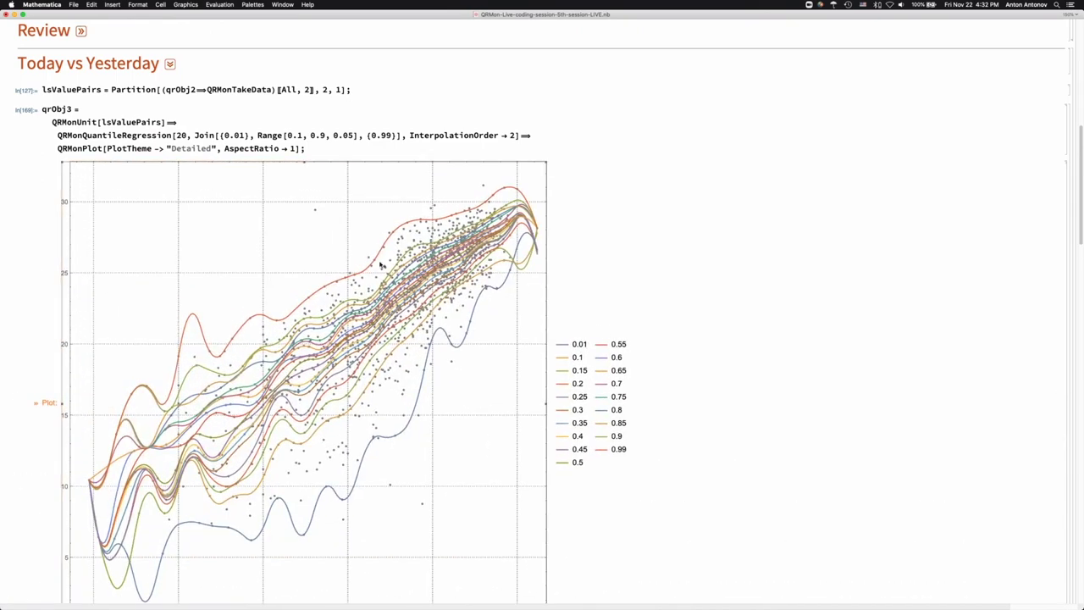
scroll(339, 378, "down", 1)
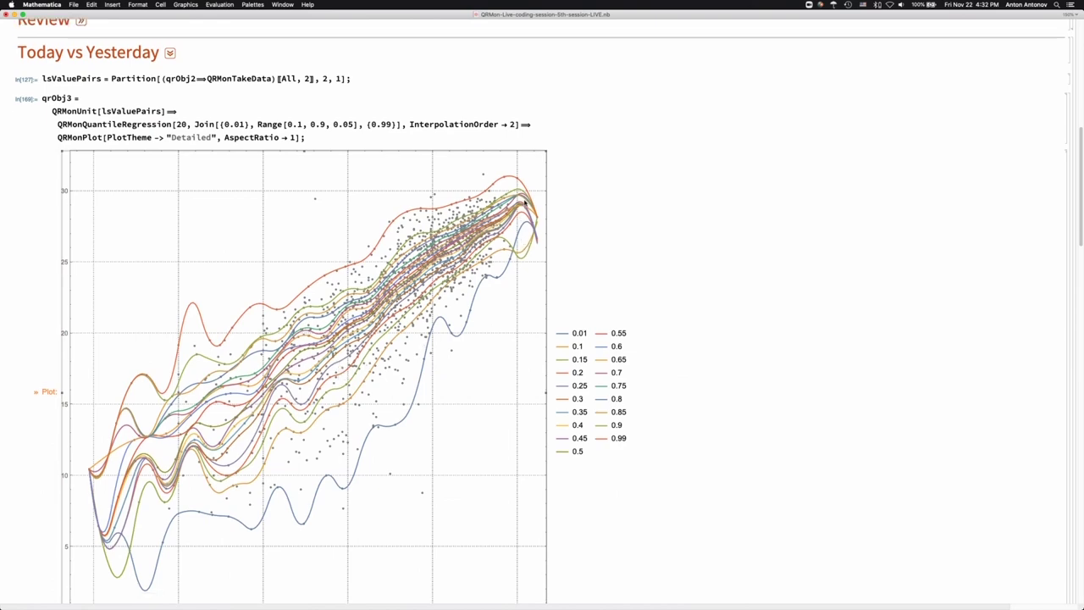
Rerun the QRMonSimulate[1000] cell and both QRMonConditionalCDFPlot cells with the refitted qrObj3
scroll(525, 207, "down", 10)
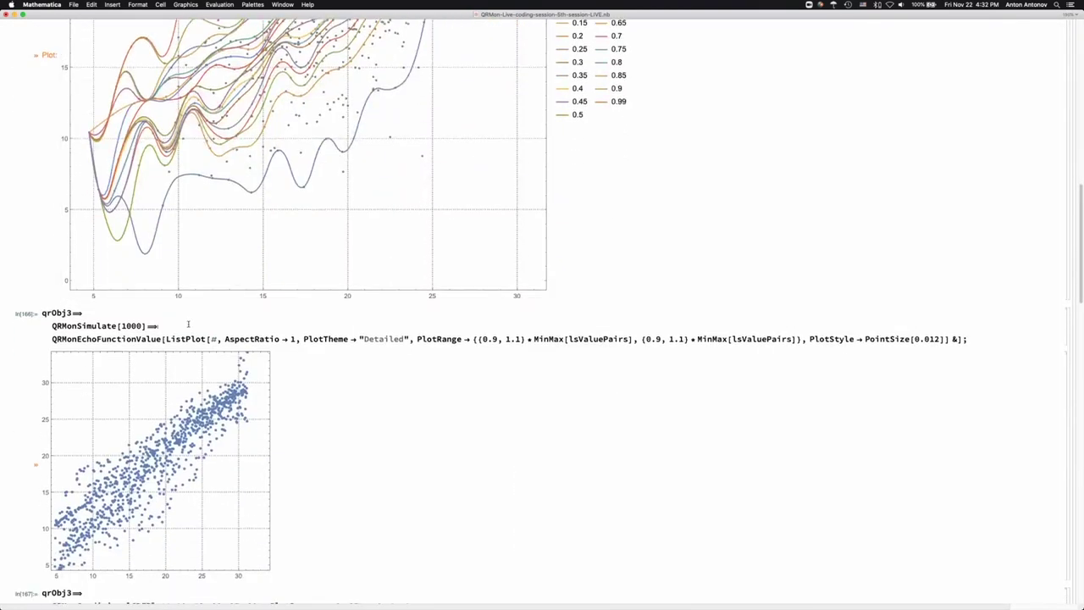
key("shift+Return")
scroll(190, 331, "down", 7)
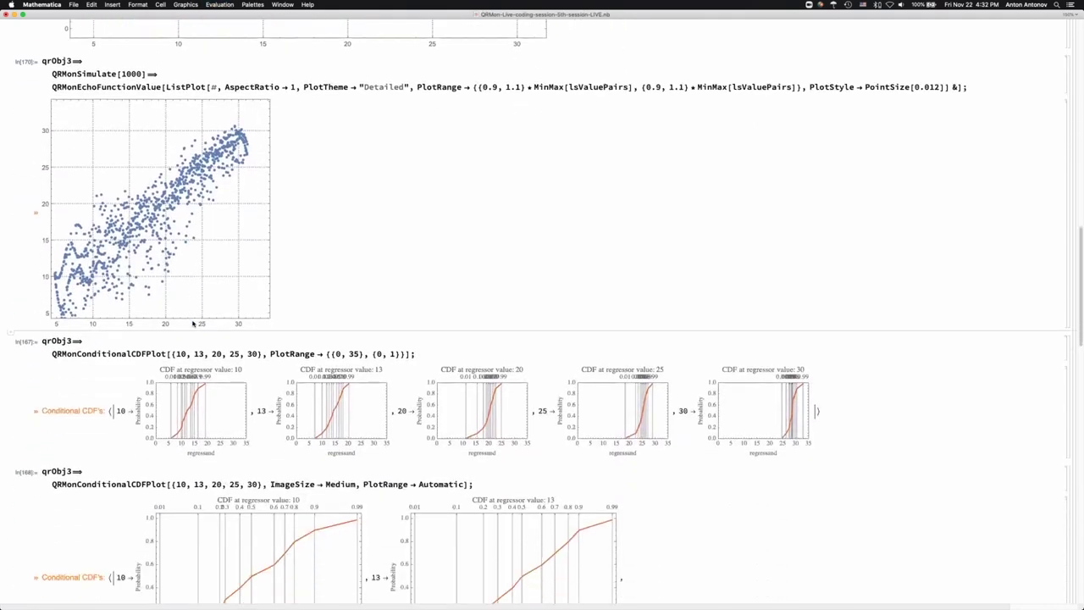
key("shift+Return")
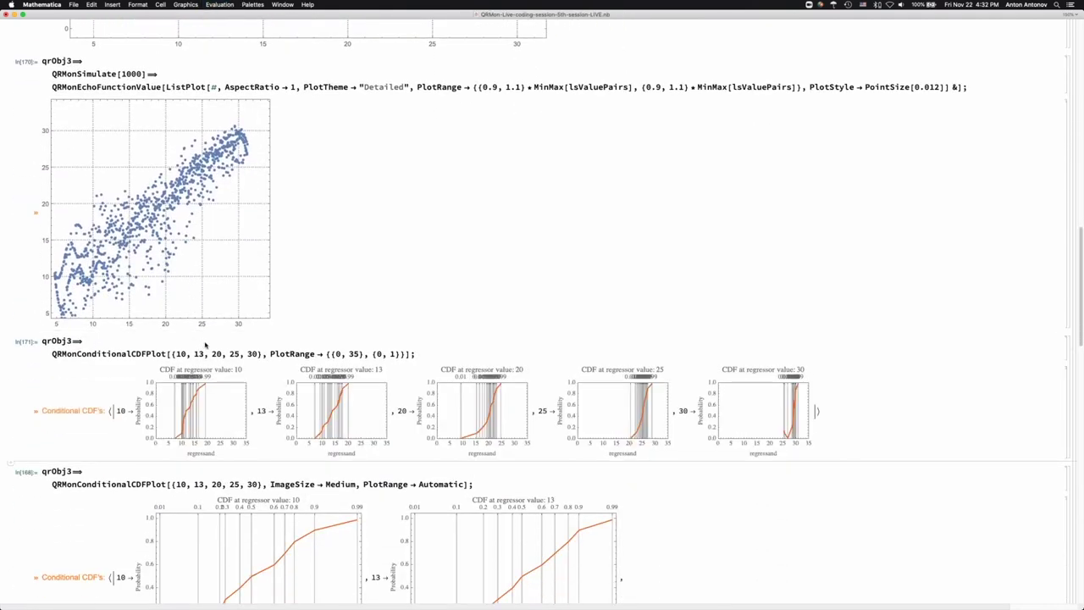
scroll(212, 348, "down", 2)
scroll(233, 366, "down", 2)
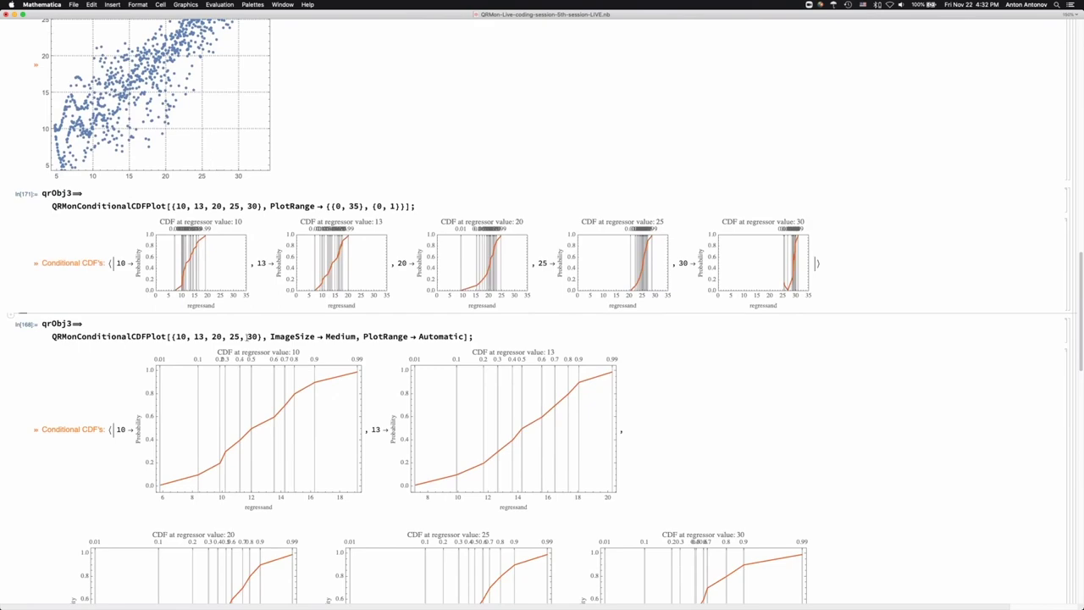
left_click(273, 329)
key("shift+Return")
Enlarge the medium-size conditional CDF plot at regressor value 30
scroll(272, 329, "down", 5)
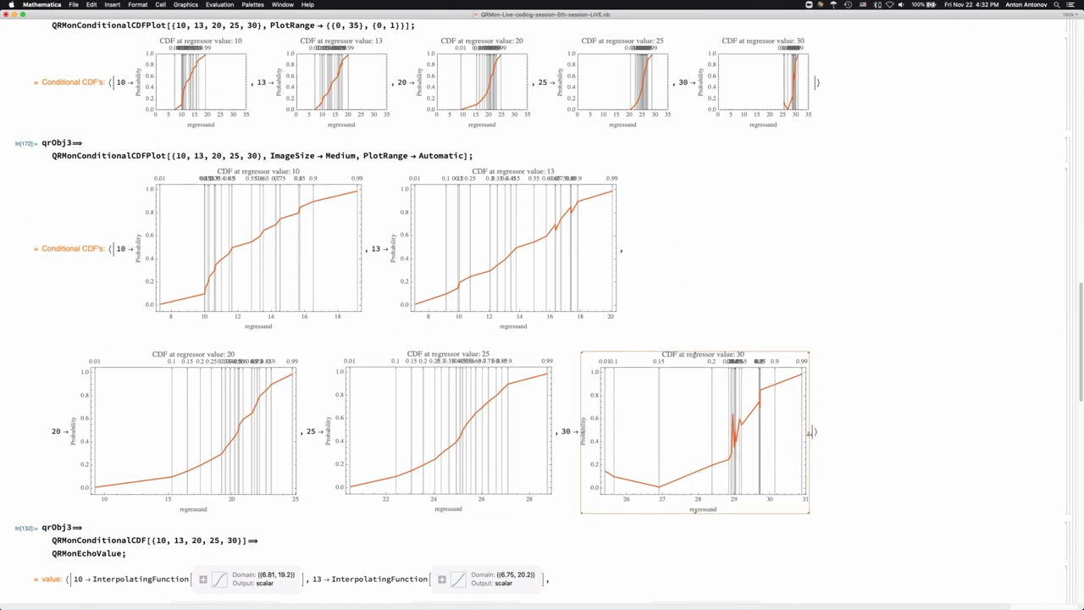
left_click_drag(810, 432, 926, 466)
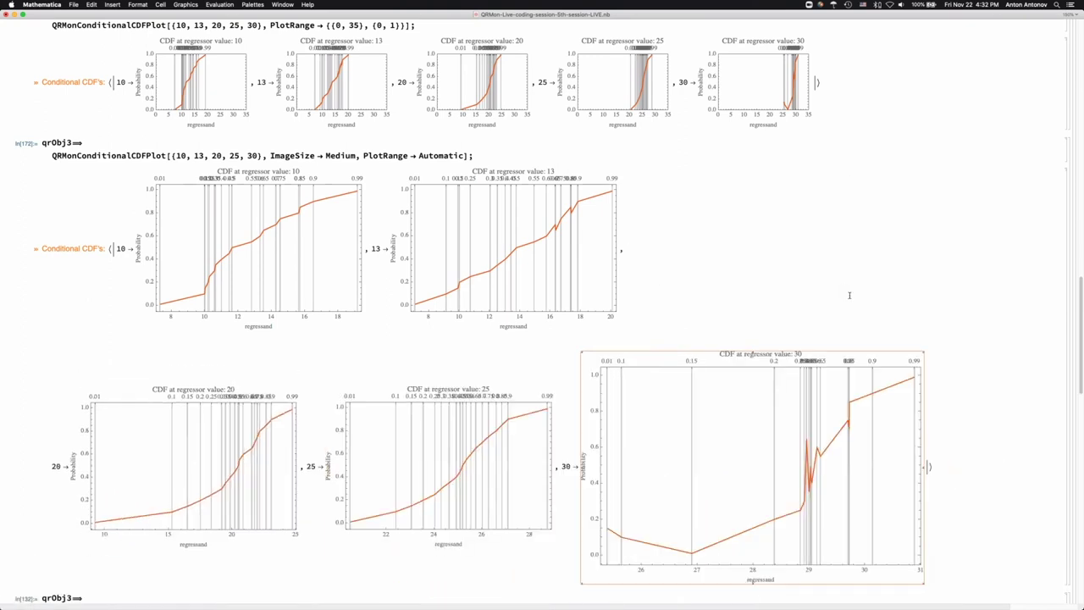
left_click(866, 277)
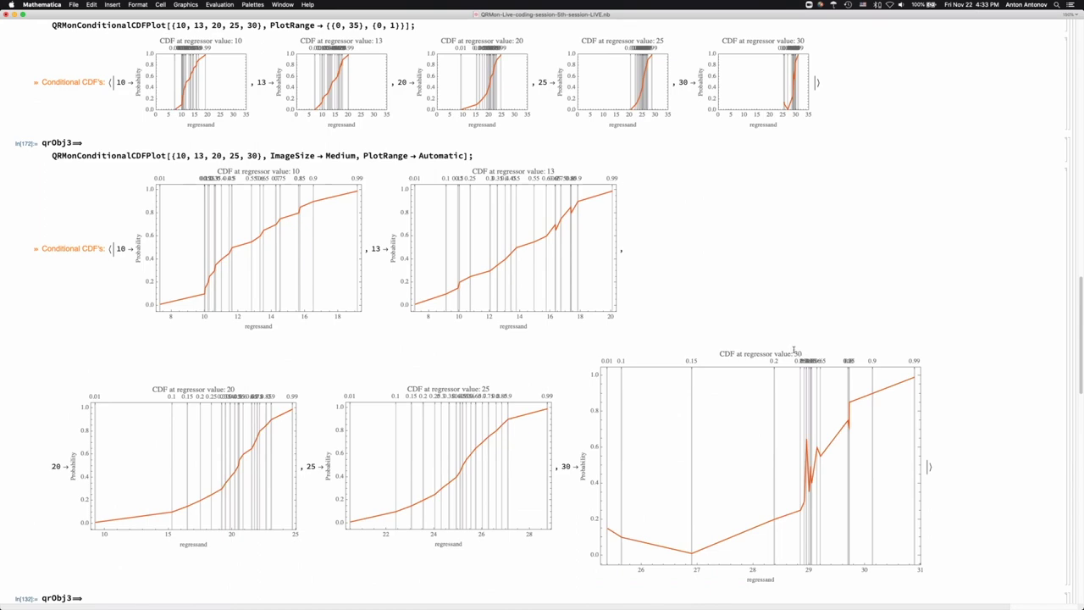
Compare the intersecting quantile curves with the conditional CDFs and enlarge the CDF plot at regressor value 13
scroll(553, 227, "up", 10)
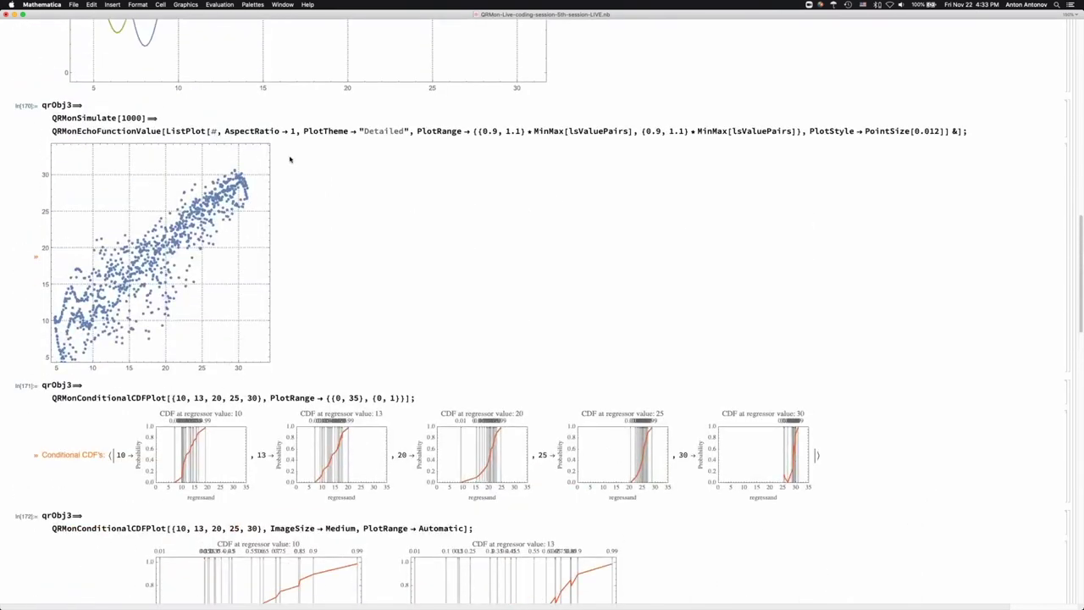
scroll(292, 161, "up", 12)
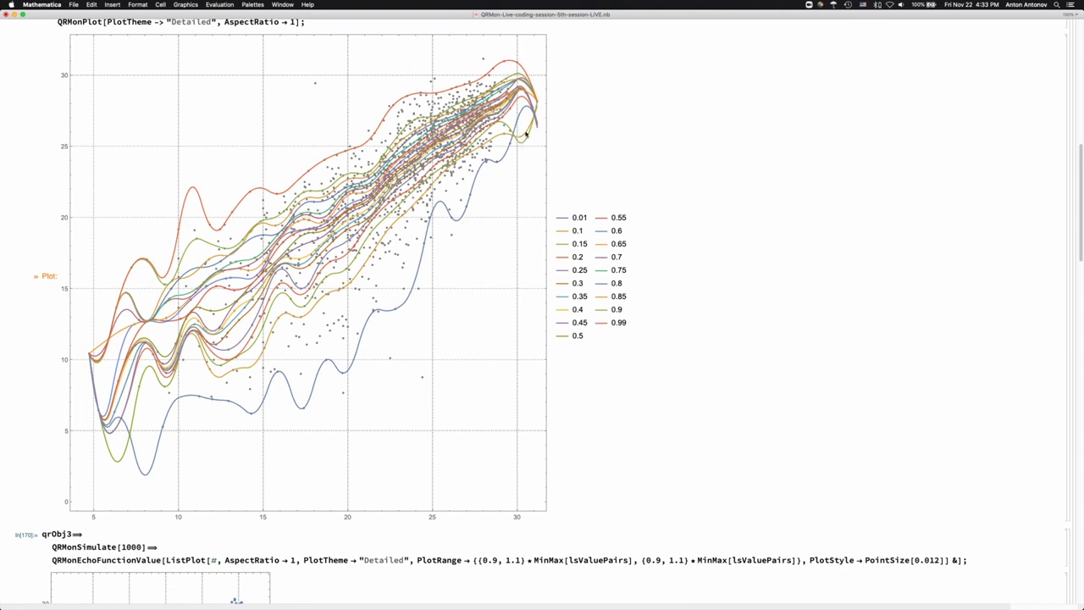
scroll(510, 235, "down", 15)
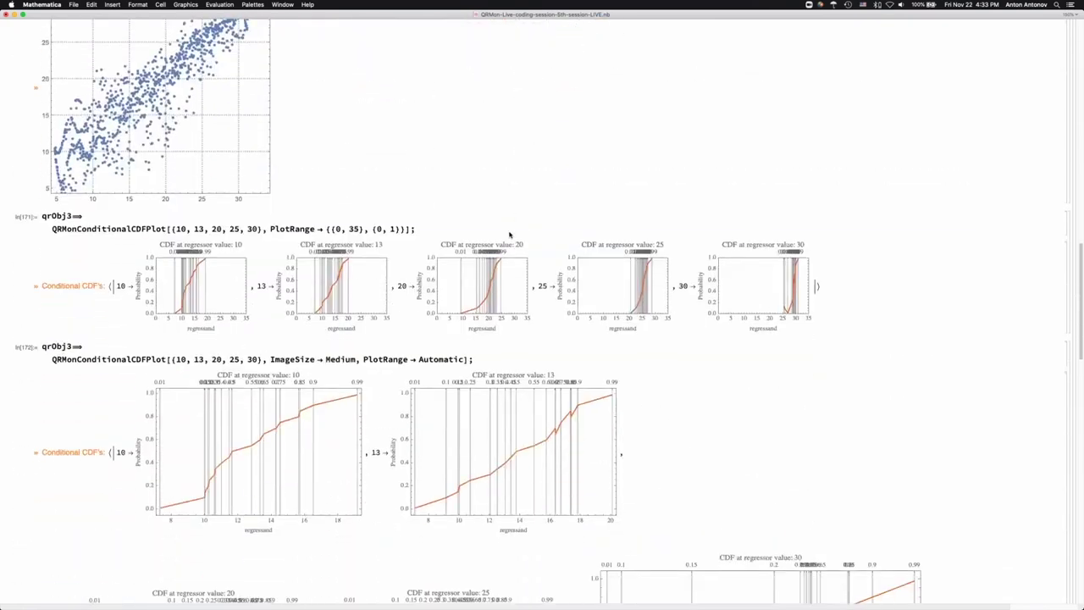
scroll(582, 337, "down", 3)
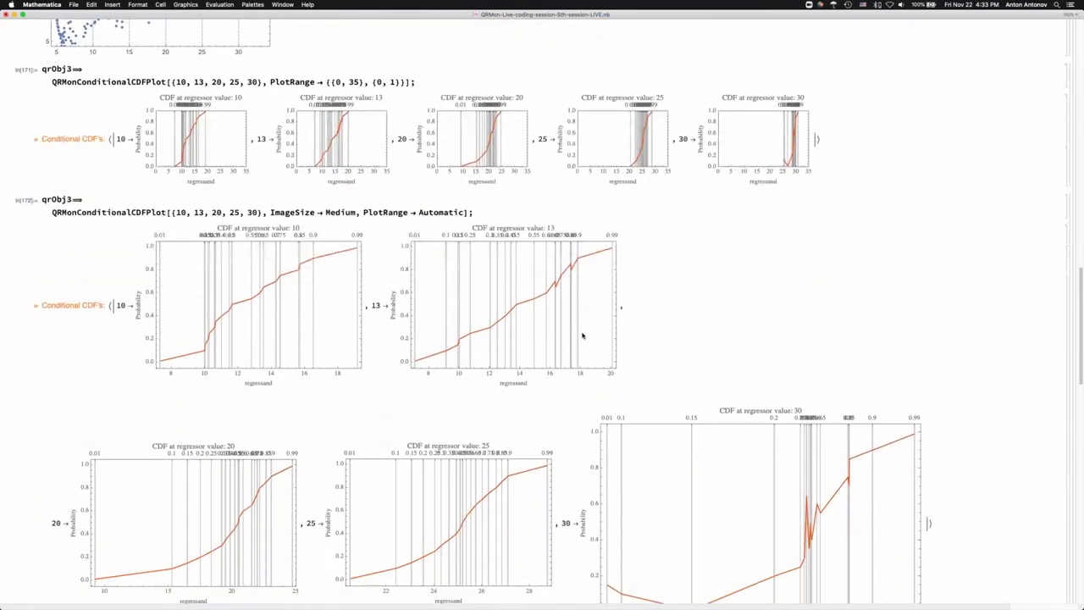
left_click(562, 289)
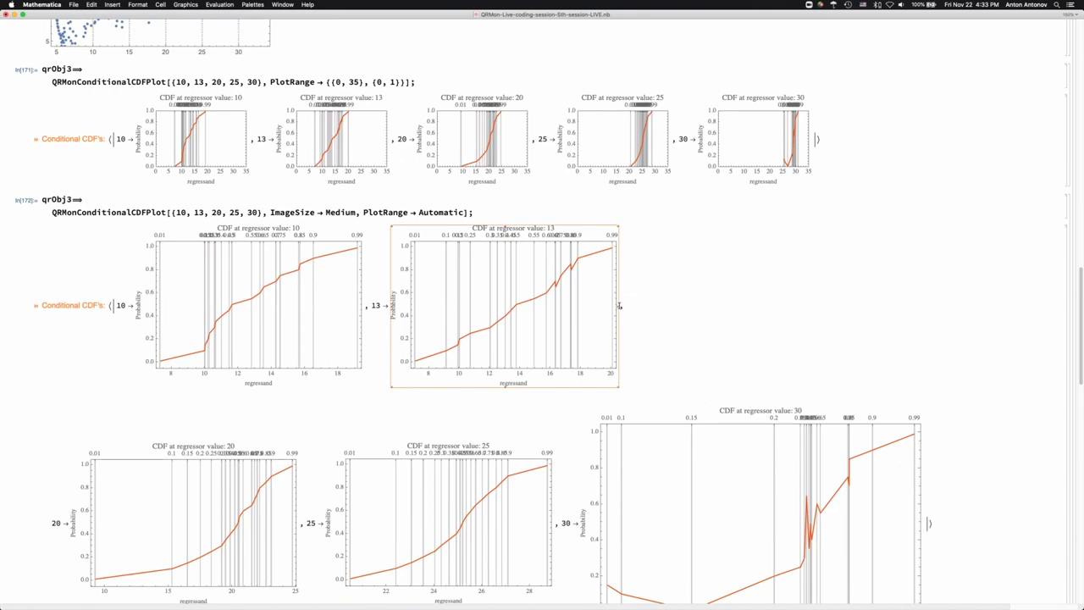
left_click_drag(619, 306, 707, 303)
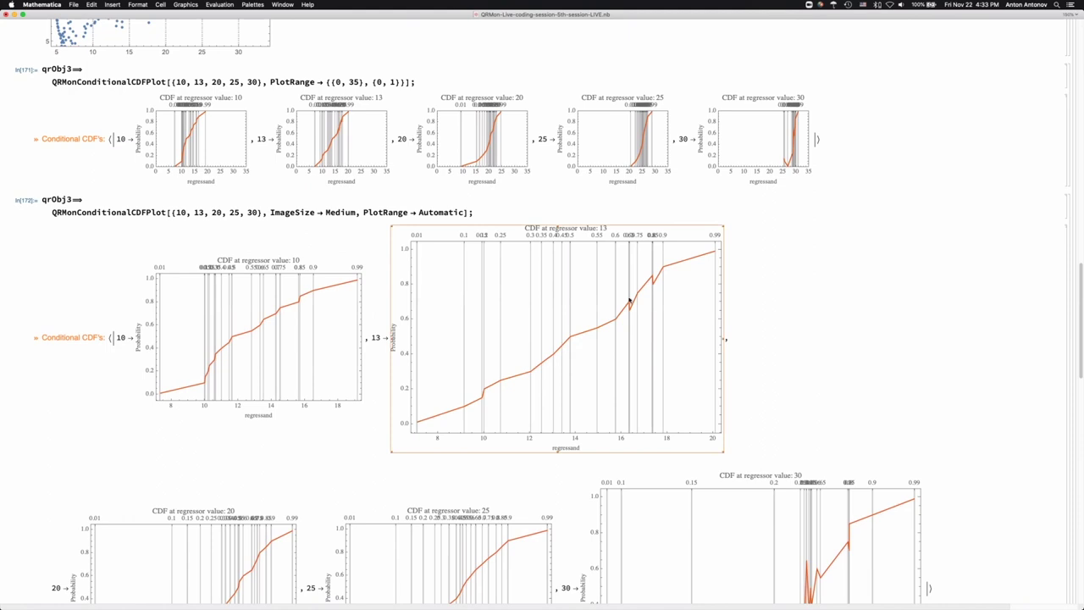
scroll(769, 503, "down", 2)
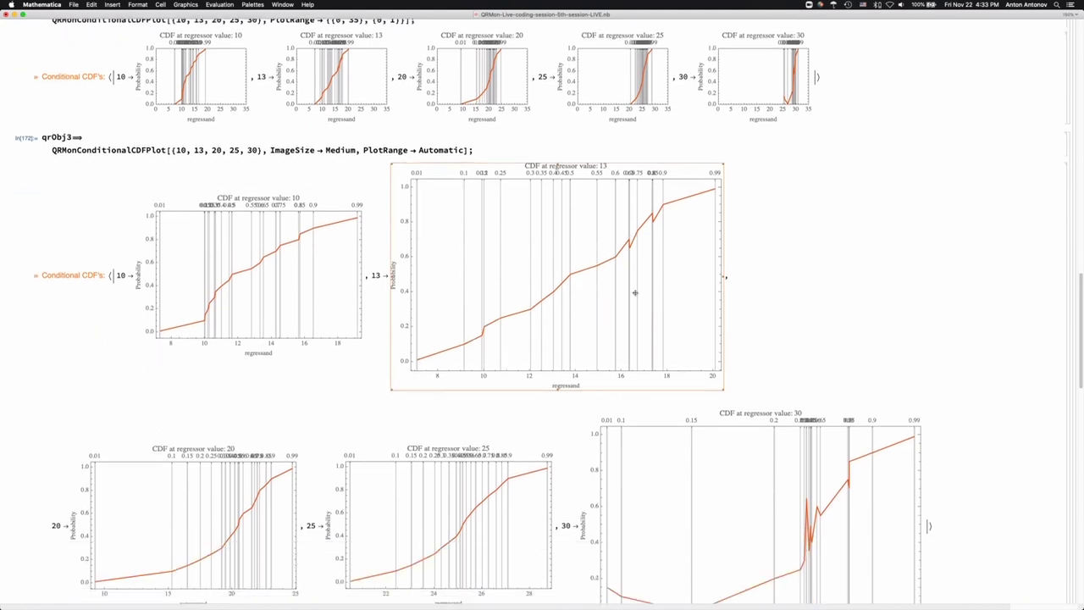
scroll(635, 296, "up", 2)
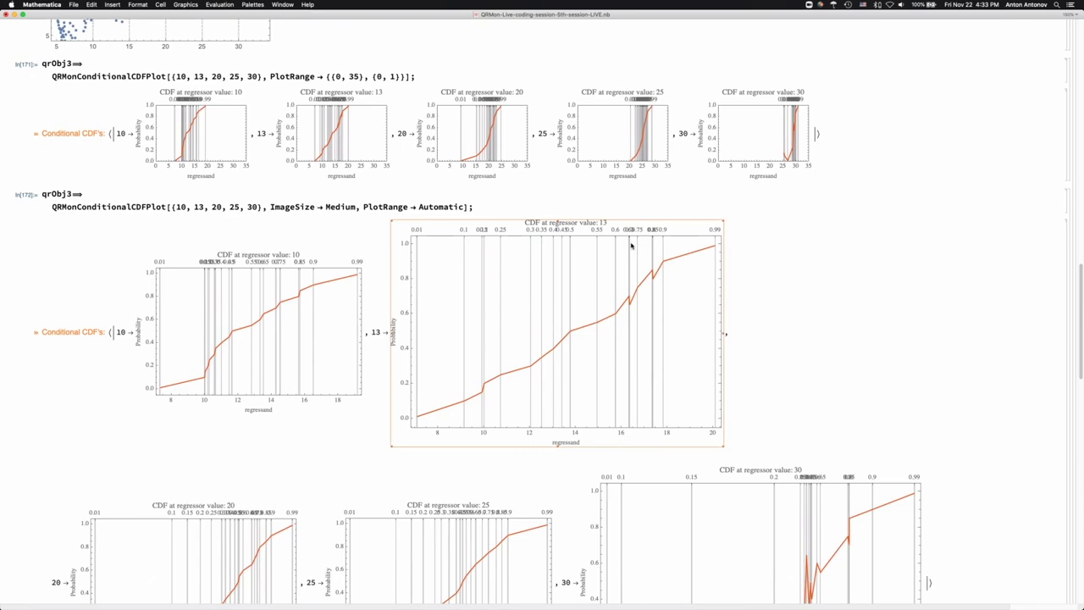
left_click(509, 205)
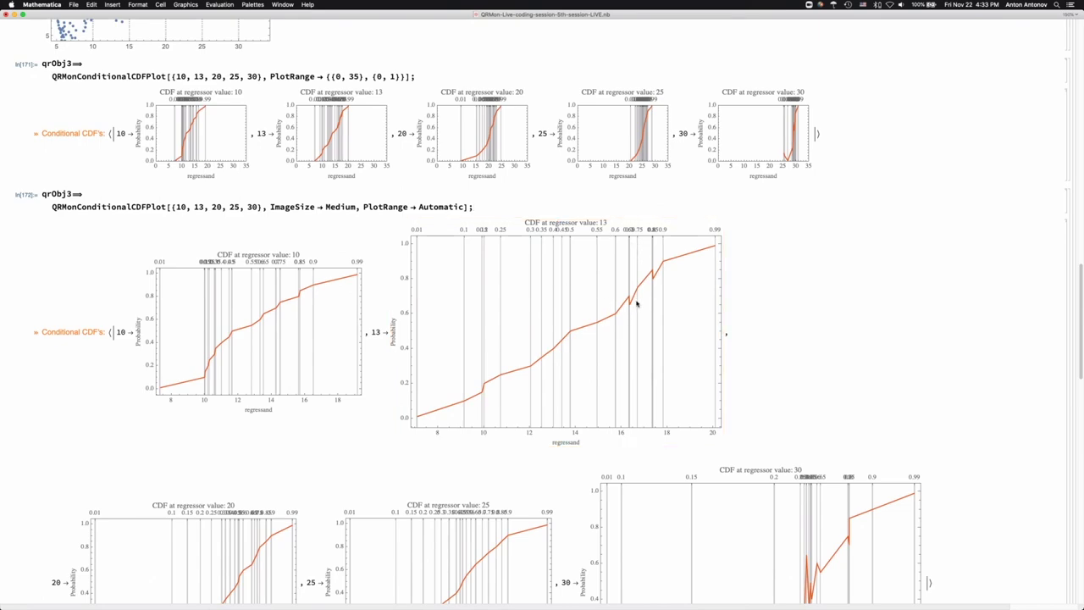
Set InterpolationOrder to 1 in the qrObj3 fit, start re-evaluating it, and abort the evaluation
scroll(637, 300, "up", 15)
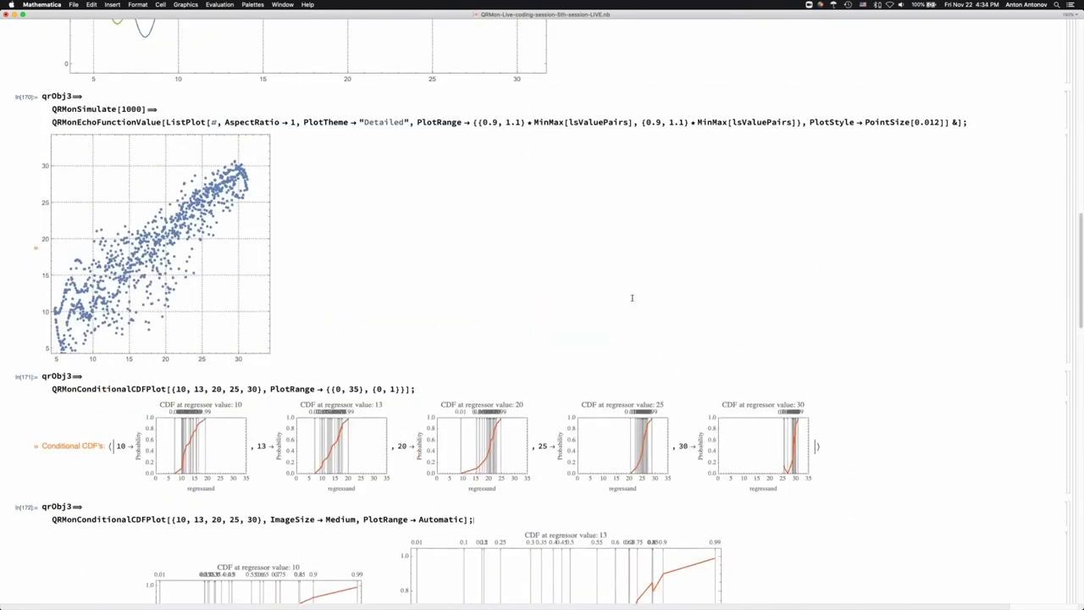
scroll(632, 297, "up", 5)
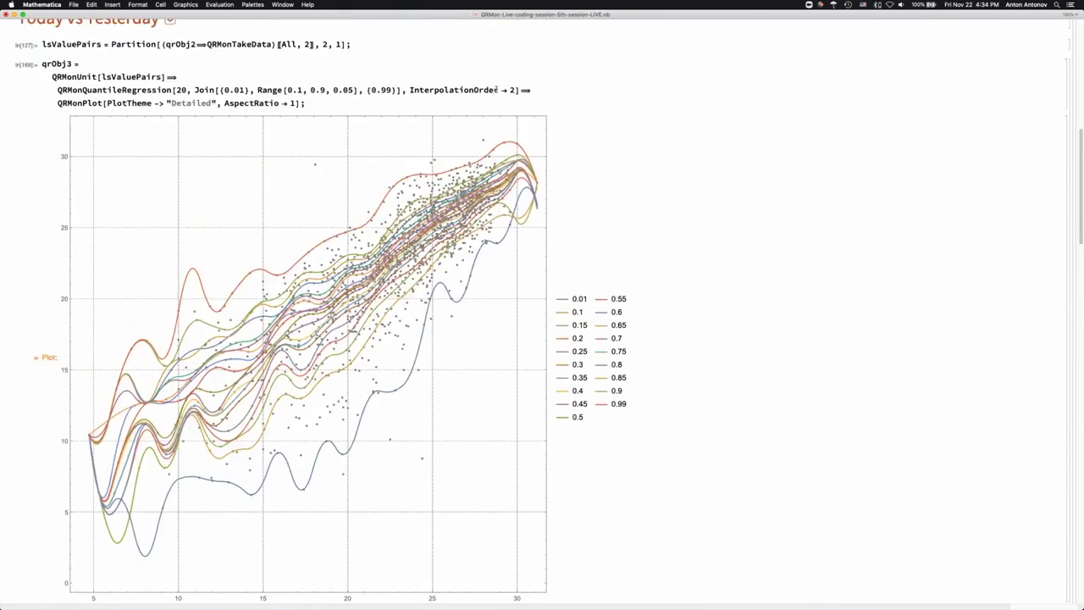
scroll(511, 89, "up", 1)
double_click(514, 89)
type("1")
key("shift+Return")
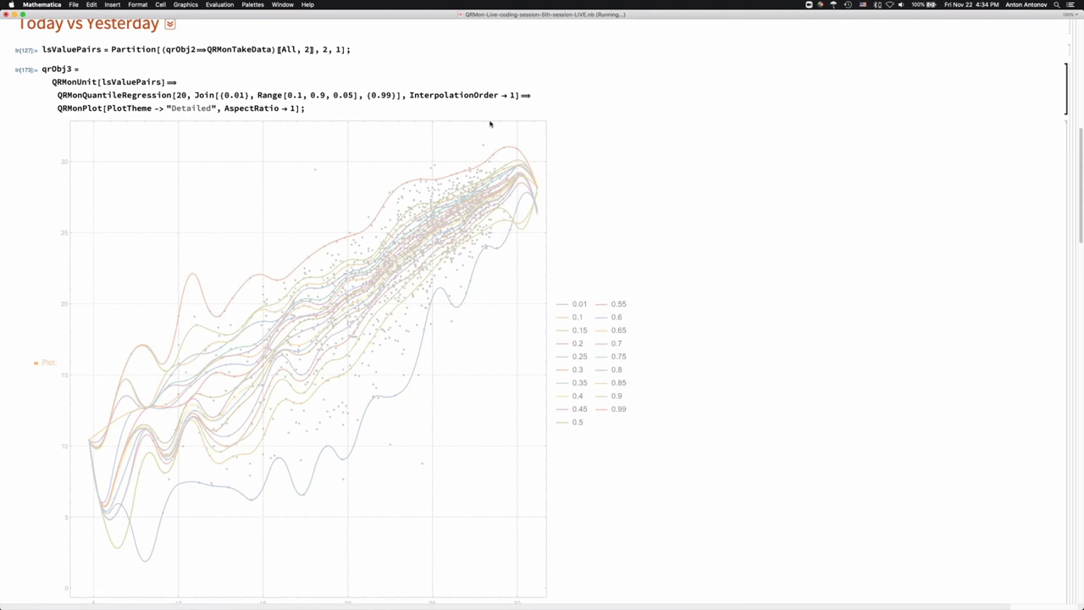
key("super+period")
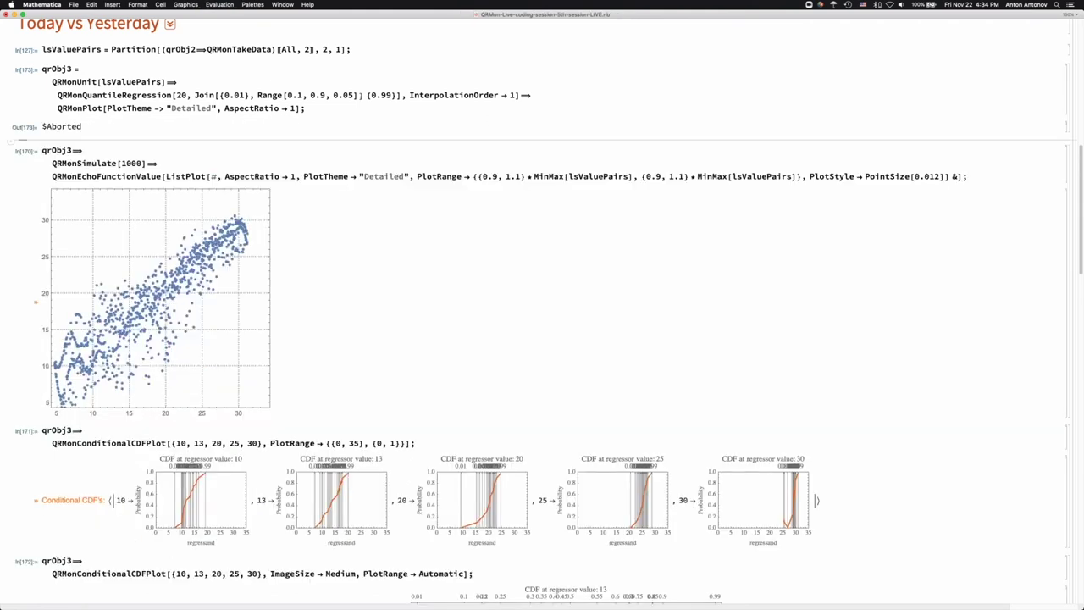
Refit qrObj3 with 12 knots and InterpolationOrder 3, and slightly enlarge the resulting quantile curves plot
left_click(179, 96)
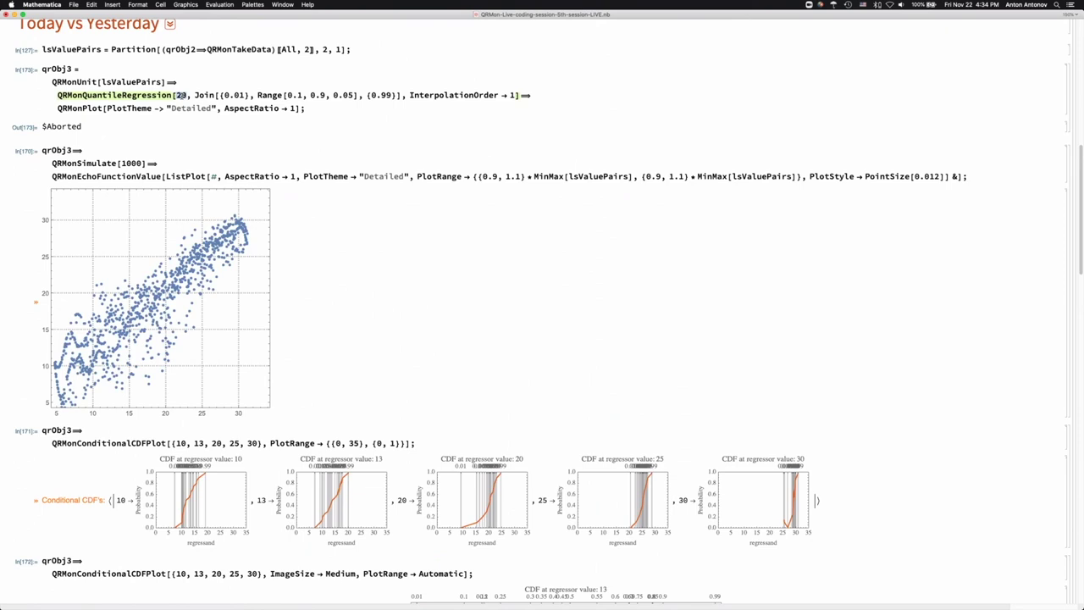
type("12")
left_click(515, 95)
key("BackSpace")
type("3")
key("shift+Return")
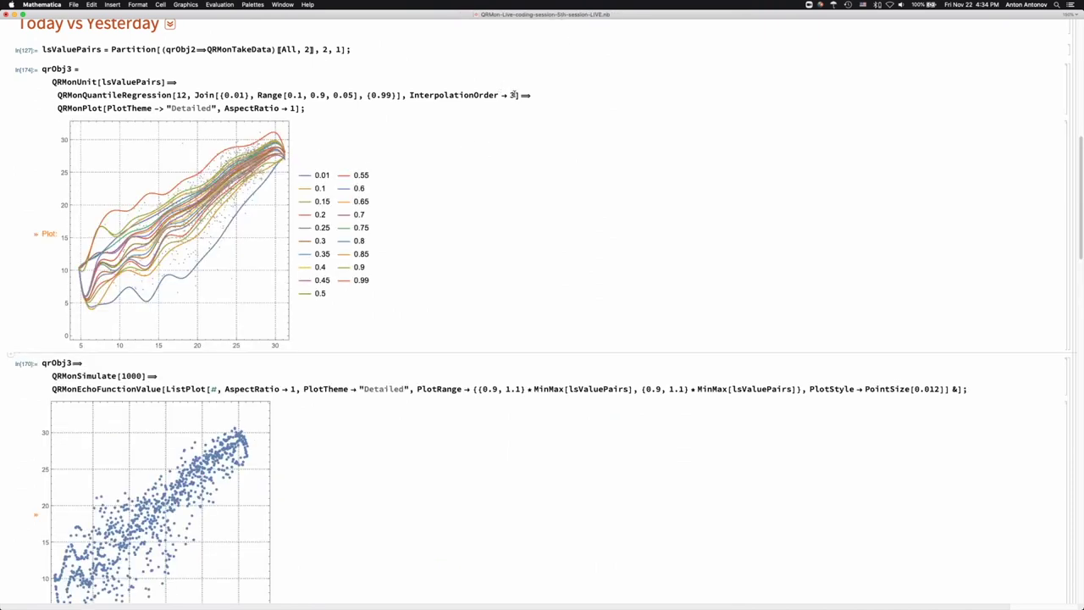
left_click(275, 194)
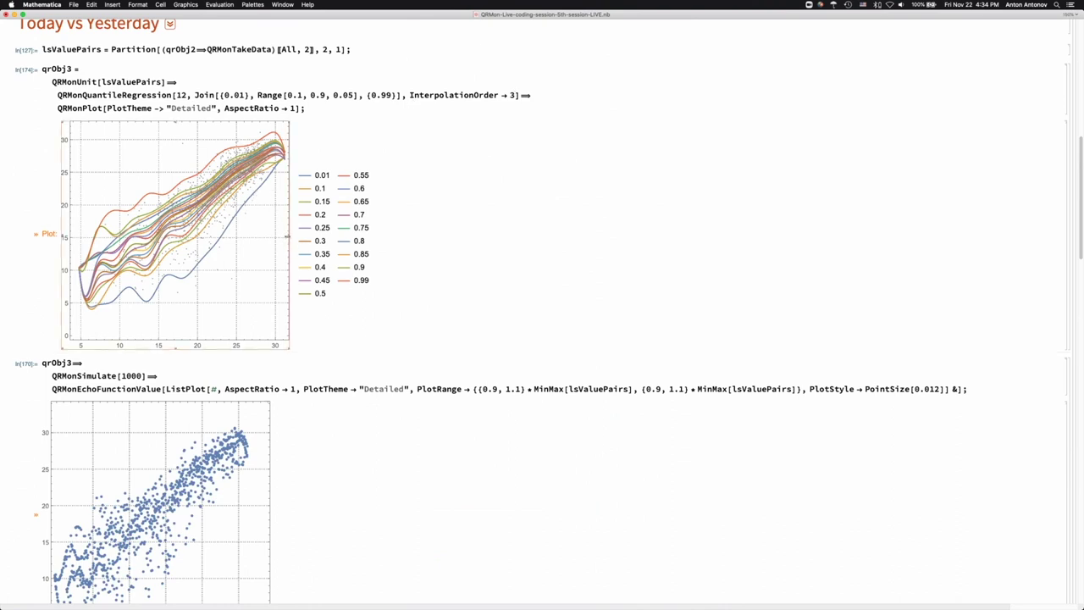
left_click_drag(326, 234, 339, 235)
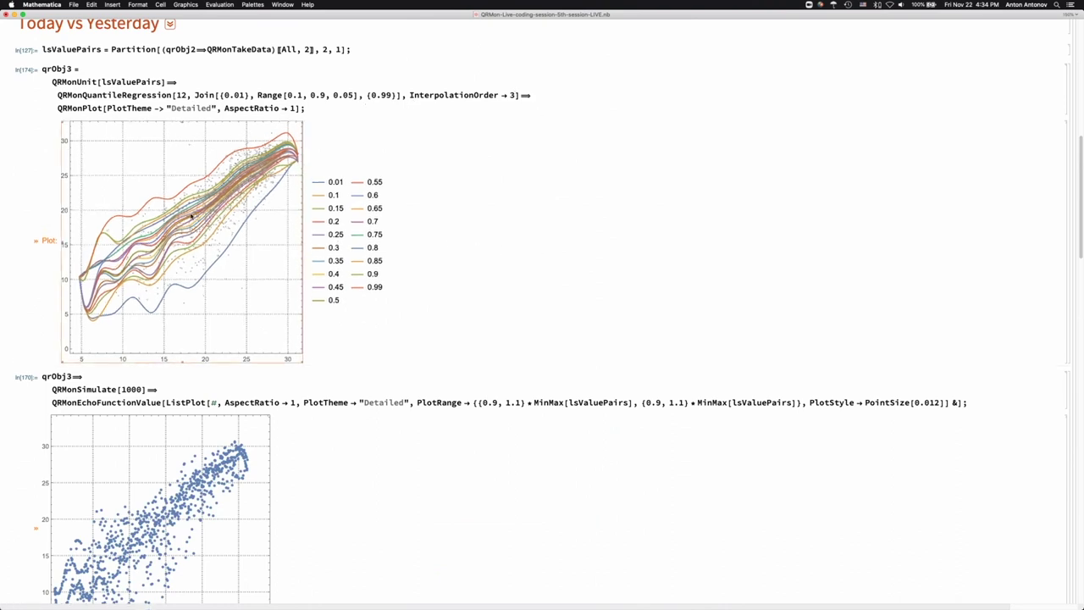
Set InterpolationOrder to 2 in the qrObj3 fit, re-evaluate it, and enlarge the resulting plot to inspect the curves
left_click(518, 95)
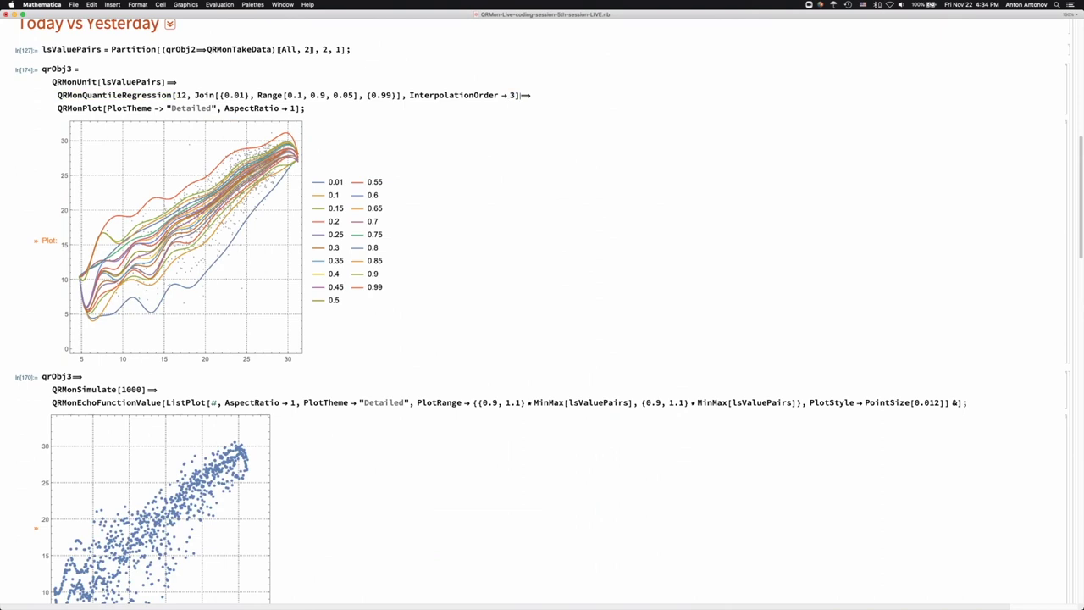
key("BackSpace")
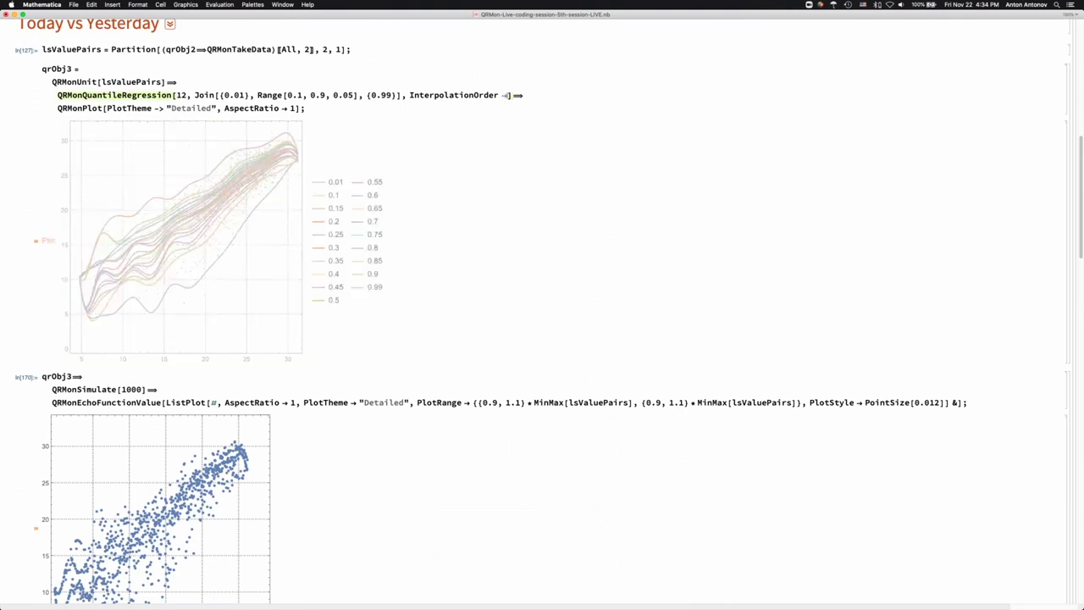
type("2")
key("shift+Return")
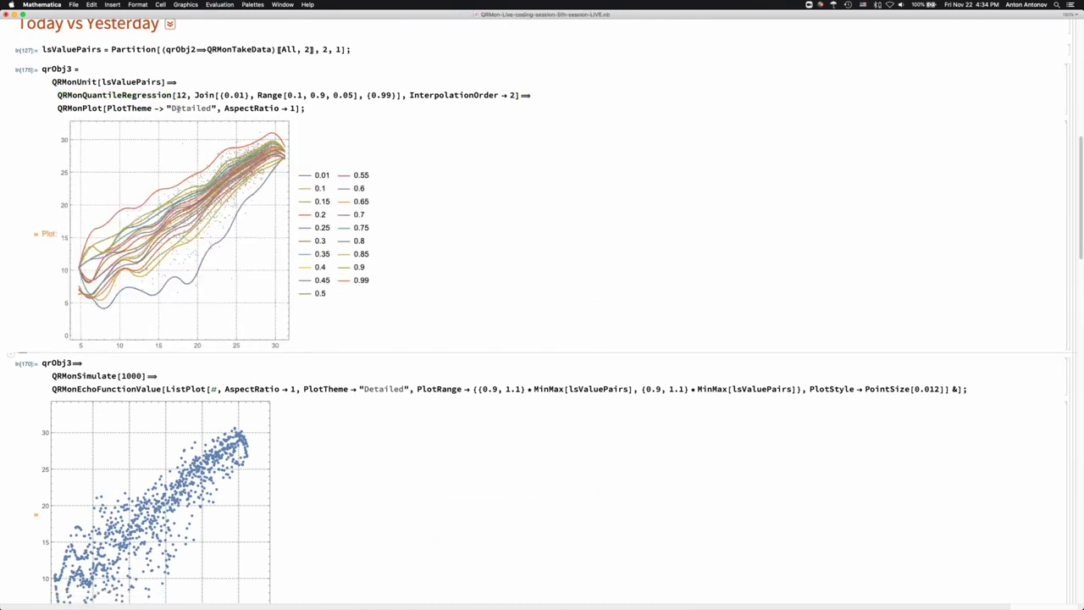
left_click(162, 243)
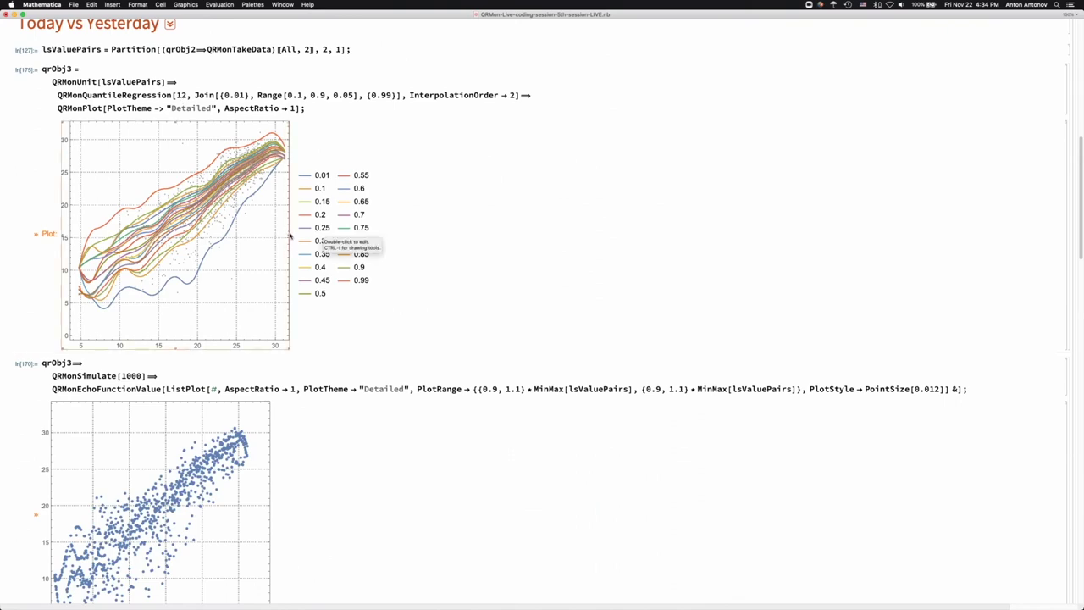
left_click_drag(291, 236, 528, 252)
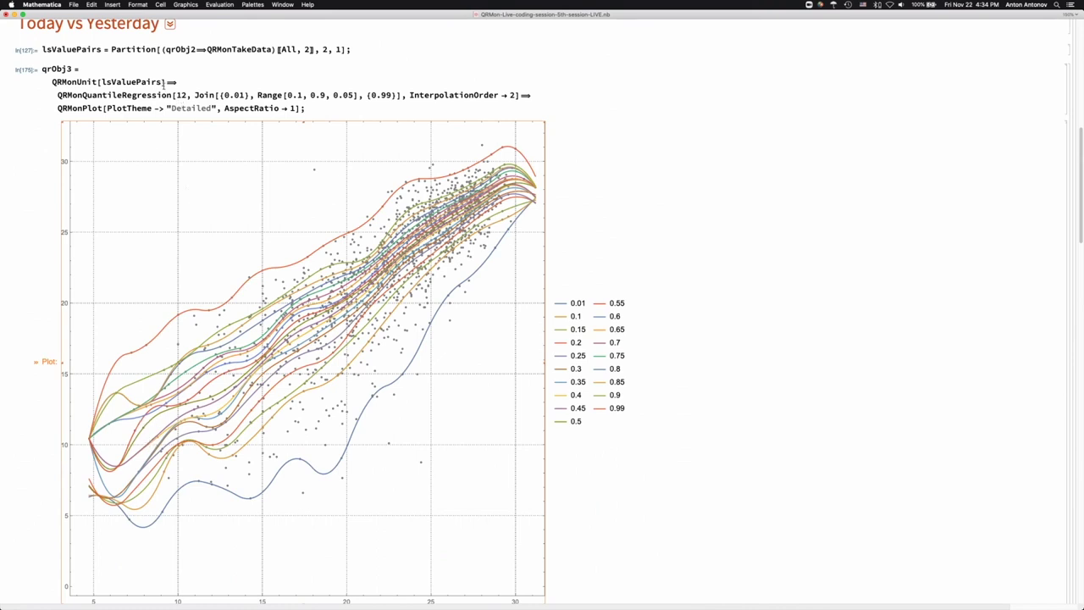
Reduce the knots to 6 in the qrObj3 fit, re-evaluate it, and enlarge the plot to check where the quantile curves intersect
left_click(179, 95)
type("6")
key("shift+Return")
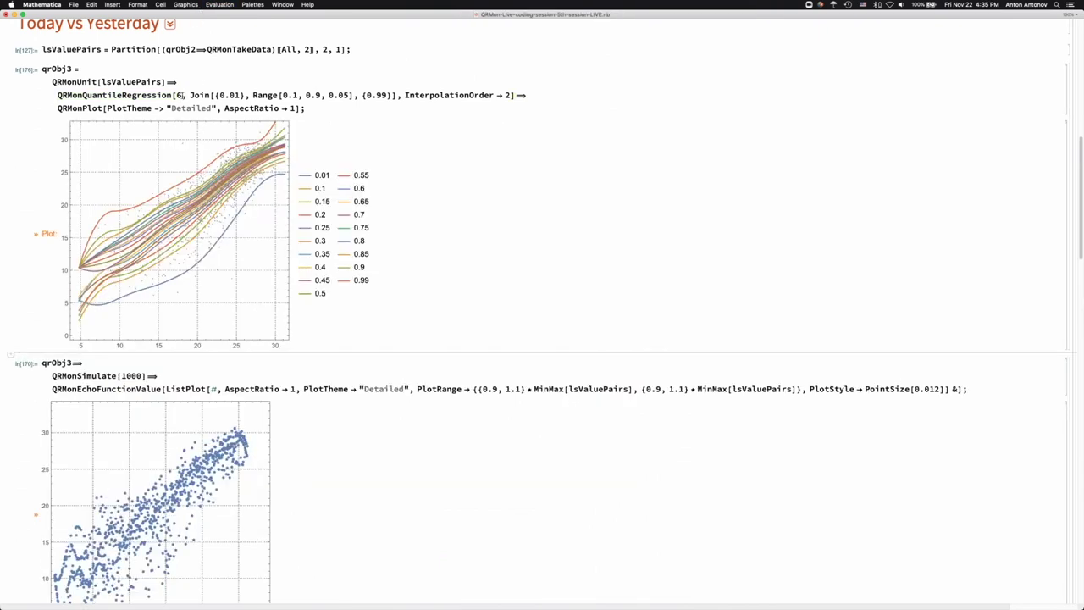
left_click(208, 337)
left_click_drag(288, 239, 559, 252)
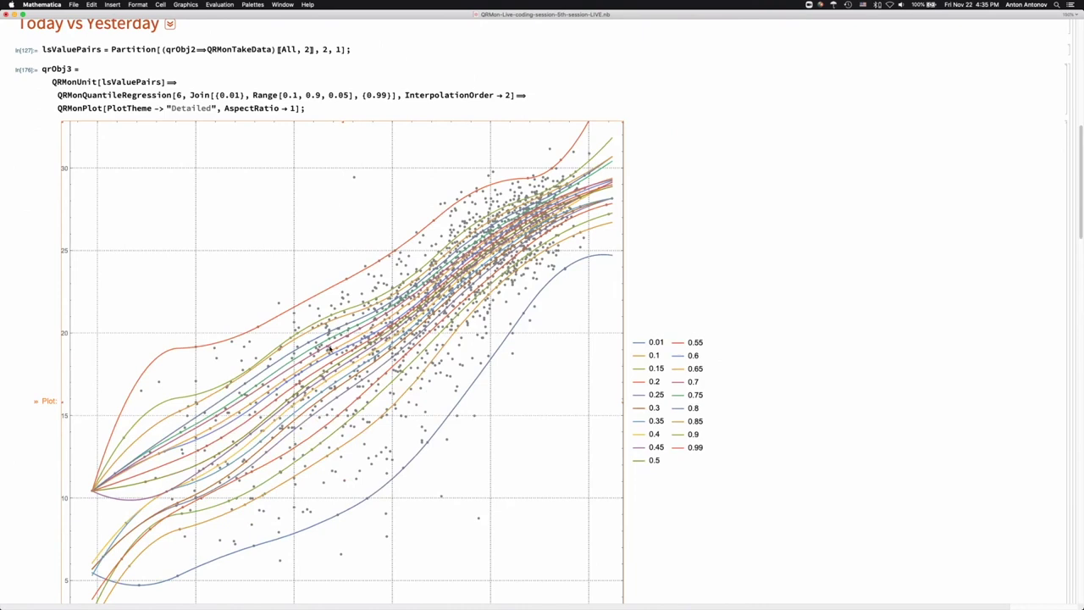
scroll(224, 369, "down", 3)
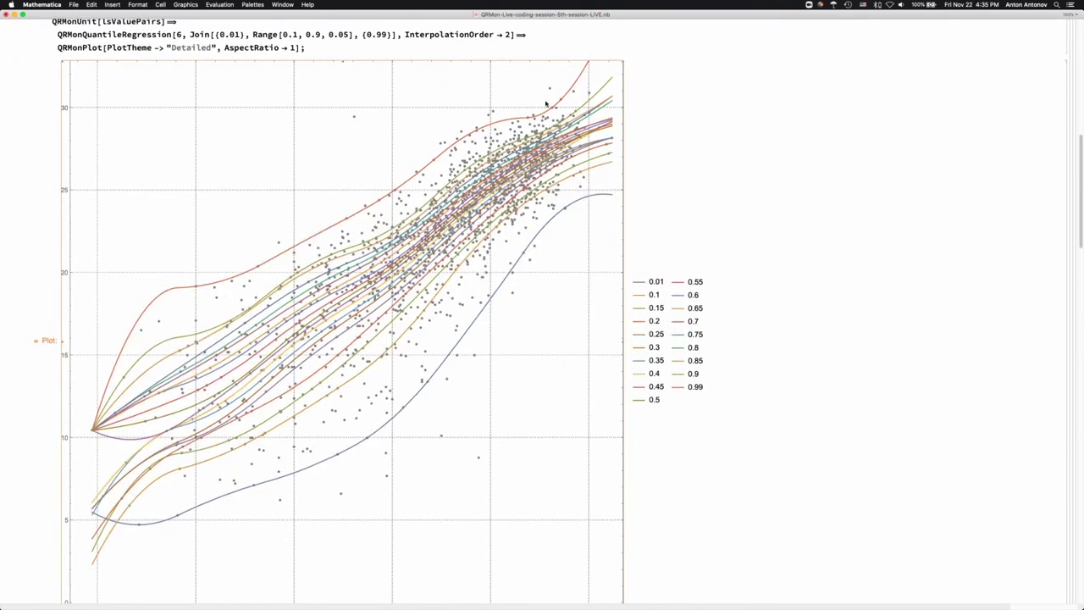
scroll(244, 206, "down", 5)
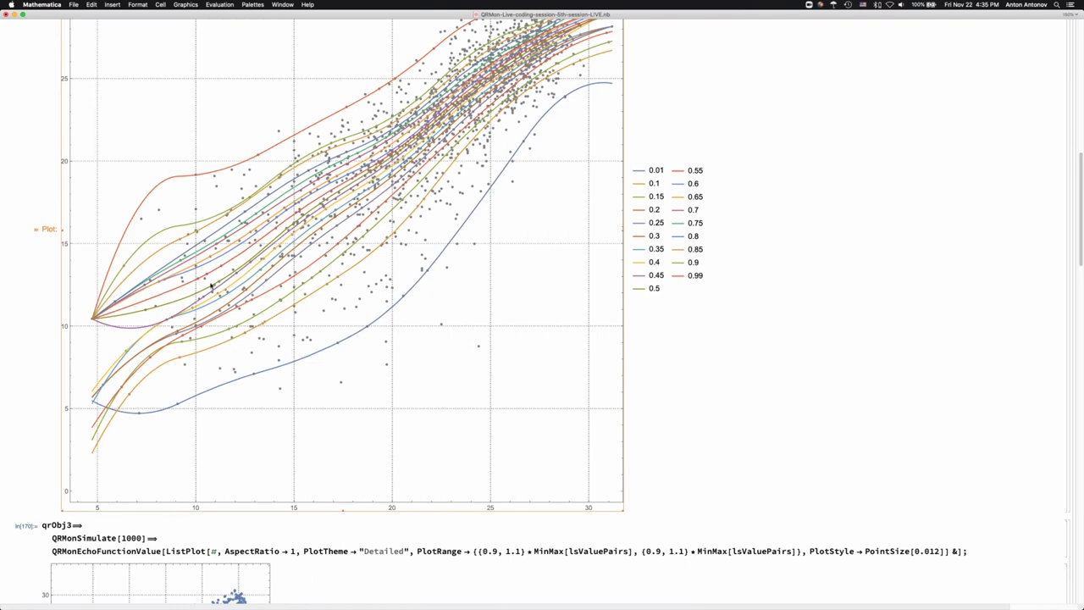
Rerun the QRMonSimulate[1000] cell and both QRMonConditionalCDFPlot cells with the 6-knot fit, and check the medium-size CDF plots
scroll(211, 285, "down", 10)
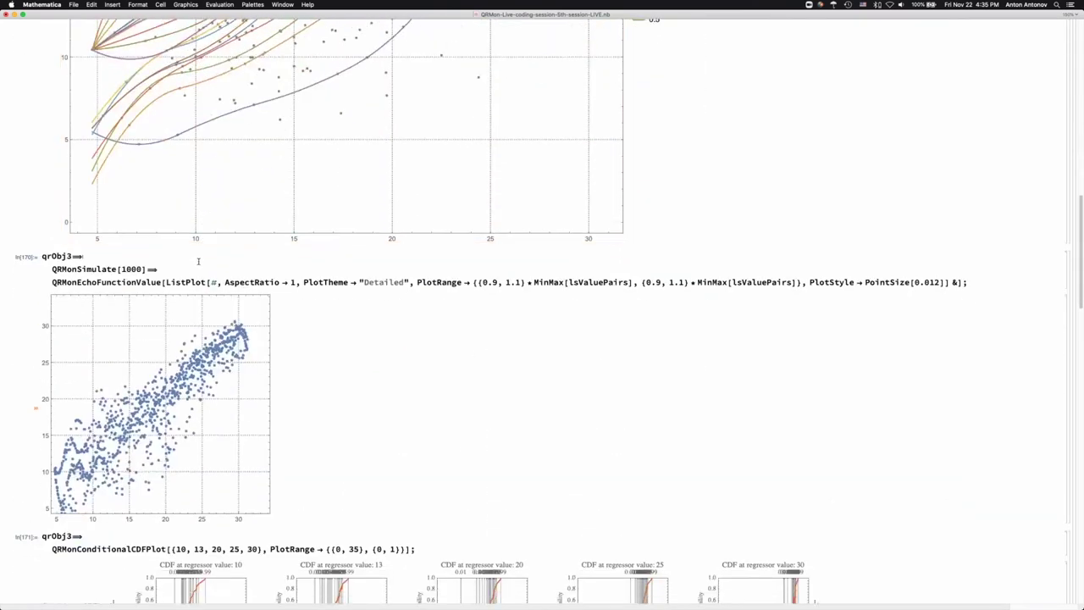
scroll(204, 267, "down", 11)
left_click(169, 249)
key("shift+Return")
left_click(206, 379)
key("shift+Return")
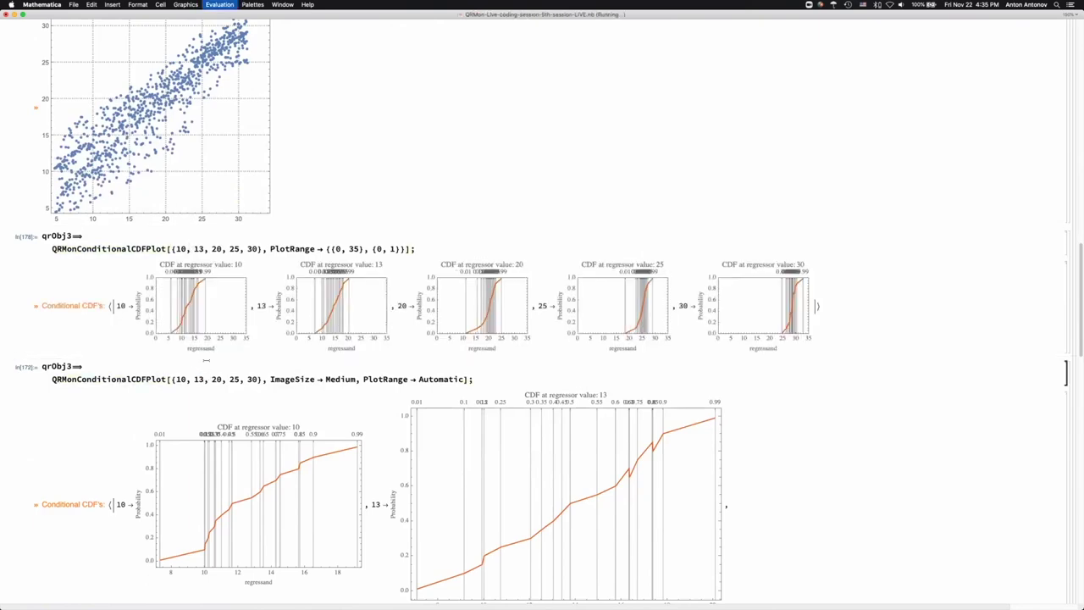
scroll(228, 372, "down", 17)
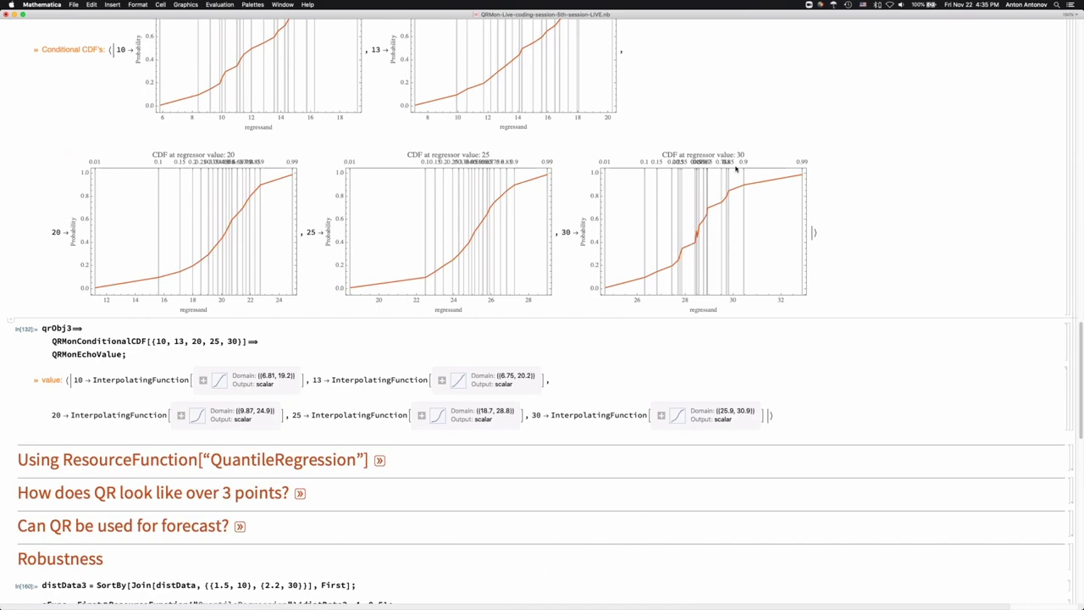
Return to the Introduction's question list and go over question 7 about the theoretical background for QR computations
scroll(737, 161, "up", 17)
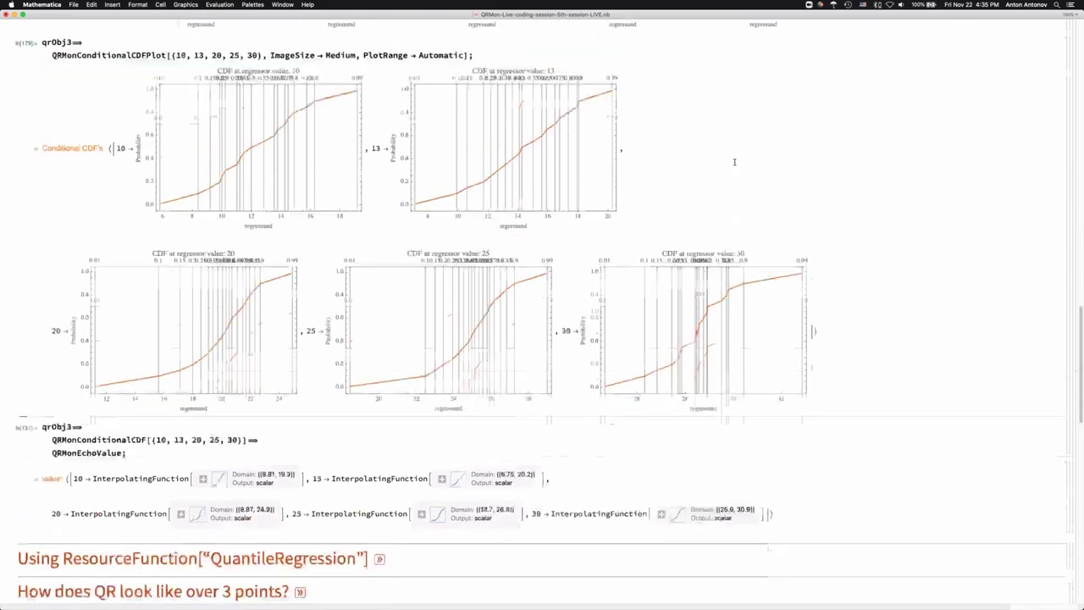
scroll(734, 161, "up", 20)
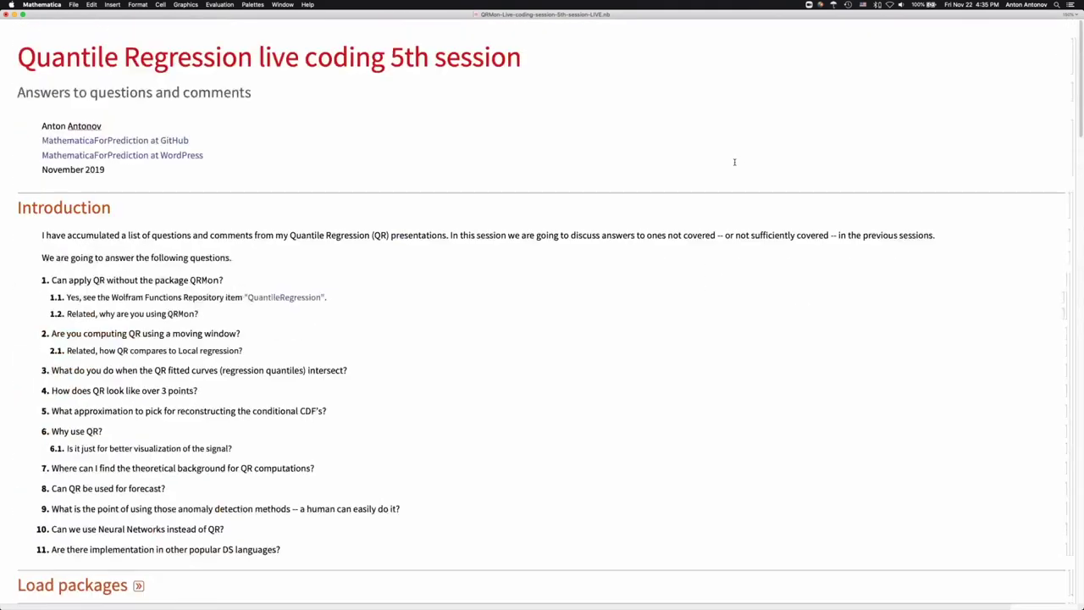
scroll(678, 169, "down", 3)
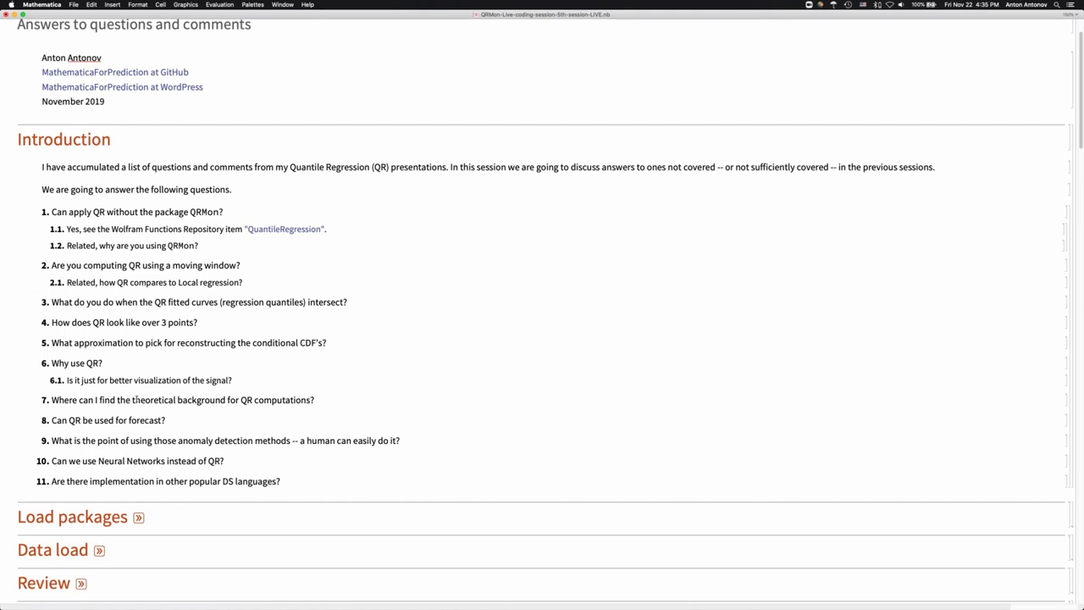
triple_click(152, 400)
left_click(207, 380)
left_click(209, 390)
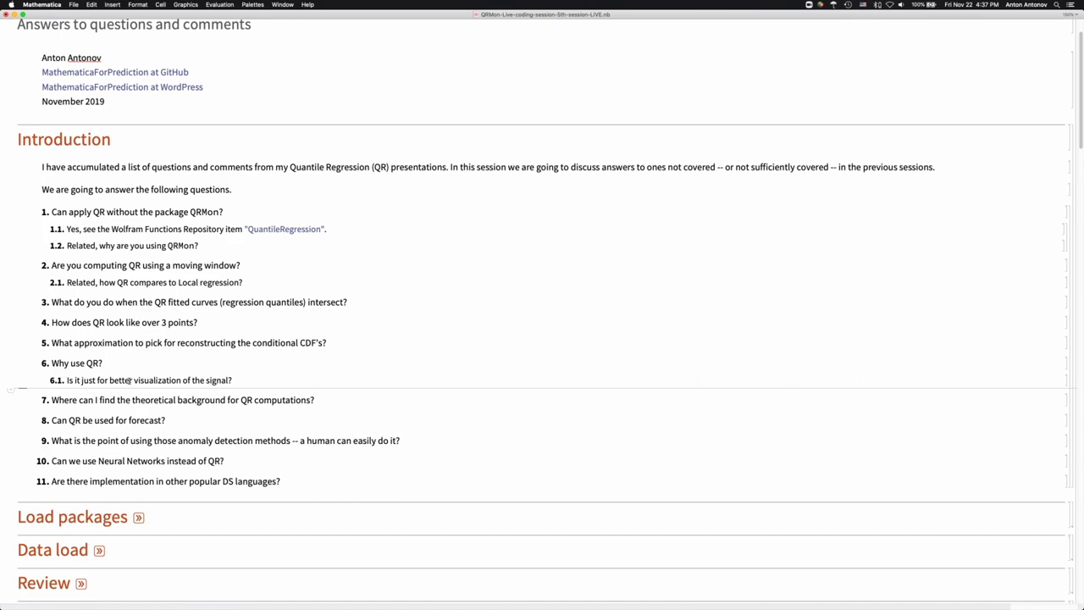
Collapse the Today vs Yesterday section and expand the Using ResourceFunction["QuantileRegression"] section to show its function page
scroll(129, 382, "down", 10)
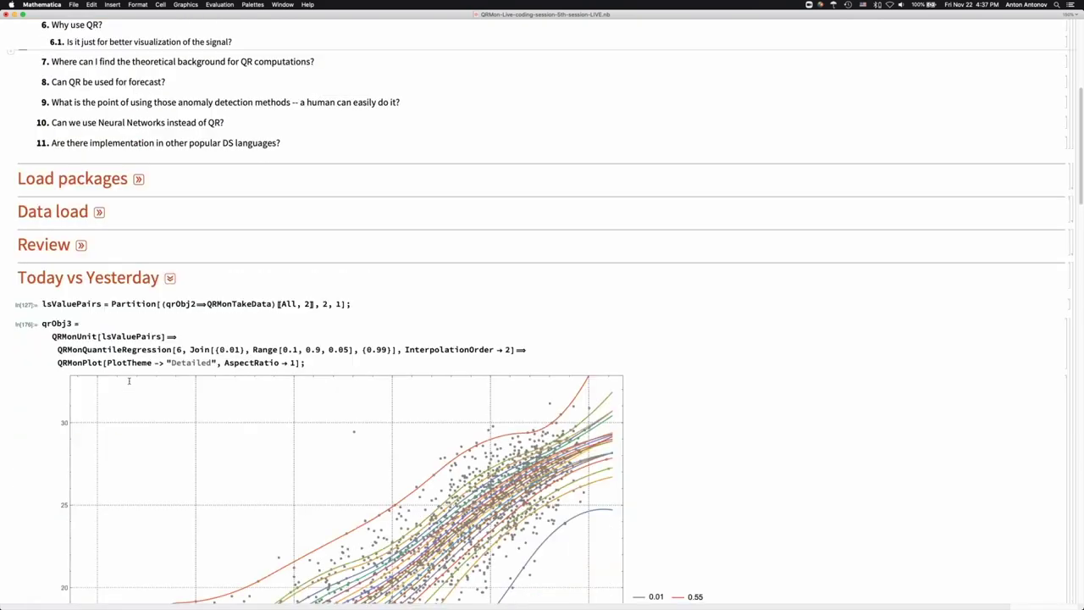
scroll(140, 356, "up", 5)
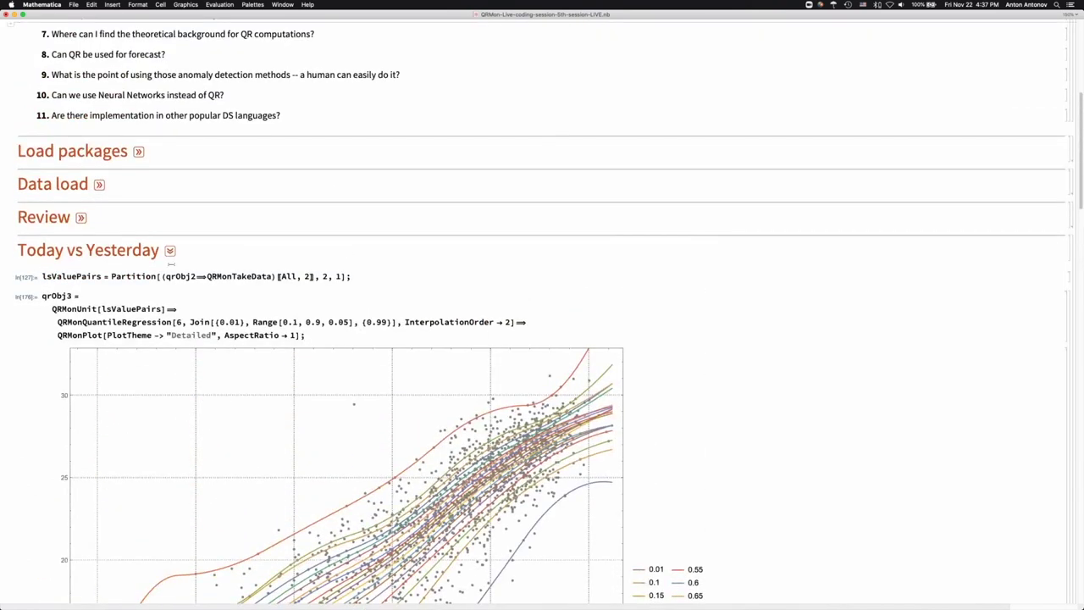
left_click(170, 250)
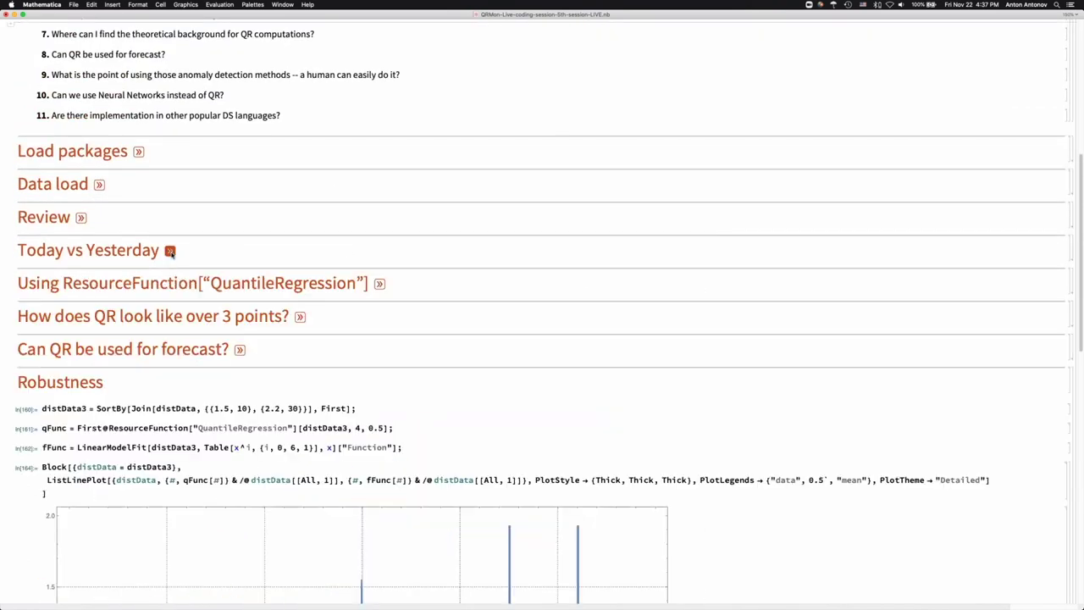
left_click(377, 285)
scroll(190, 286, "down", 3)
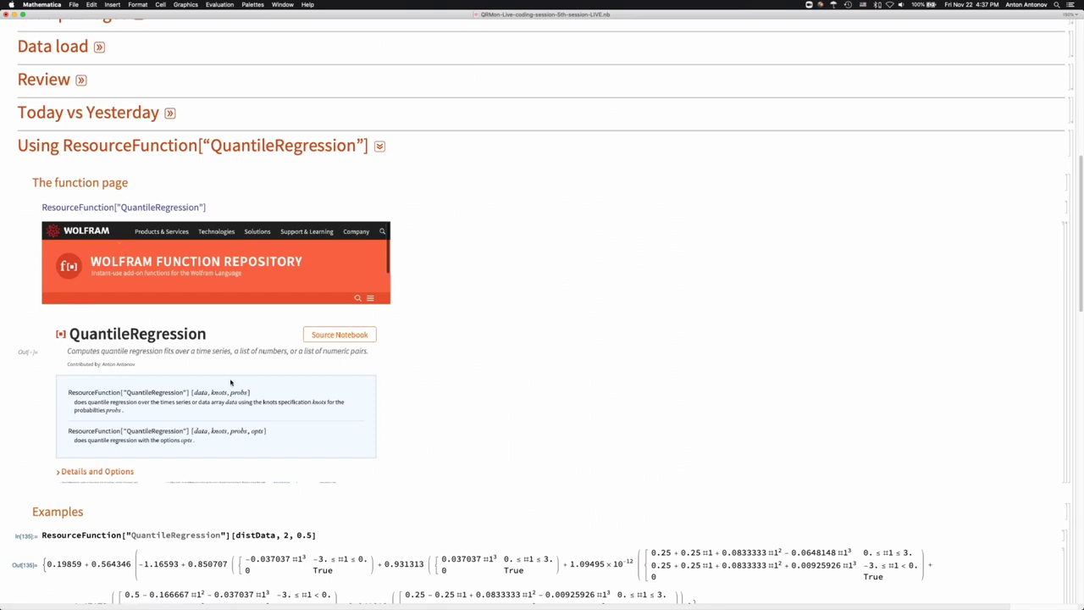
scroll(243, 392, "down", 1)
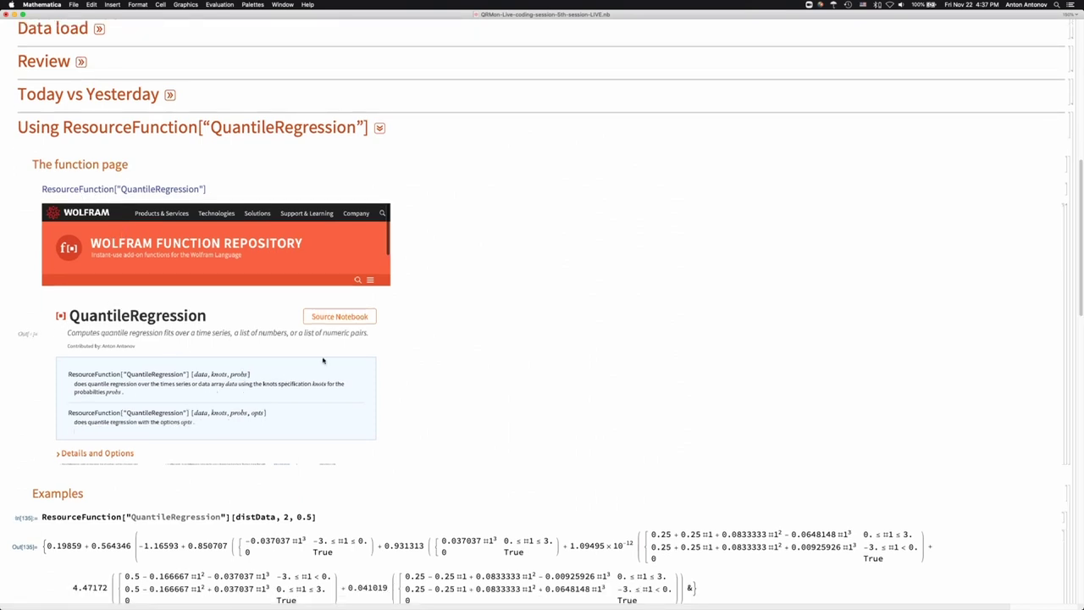
Review the Robustness section's code and plot of data, 0.5 quantile and mean, and return to the Introduction's question list
scroll(447, 383, "down", 20)
scroll(443, 370, "up", 5)
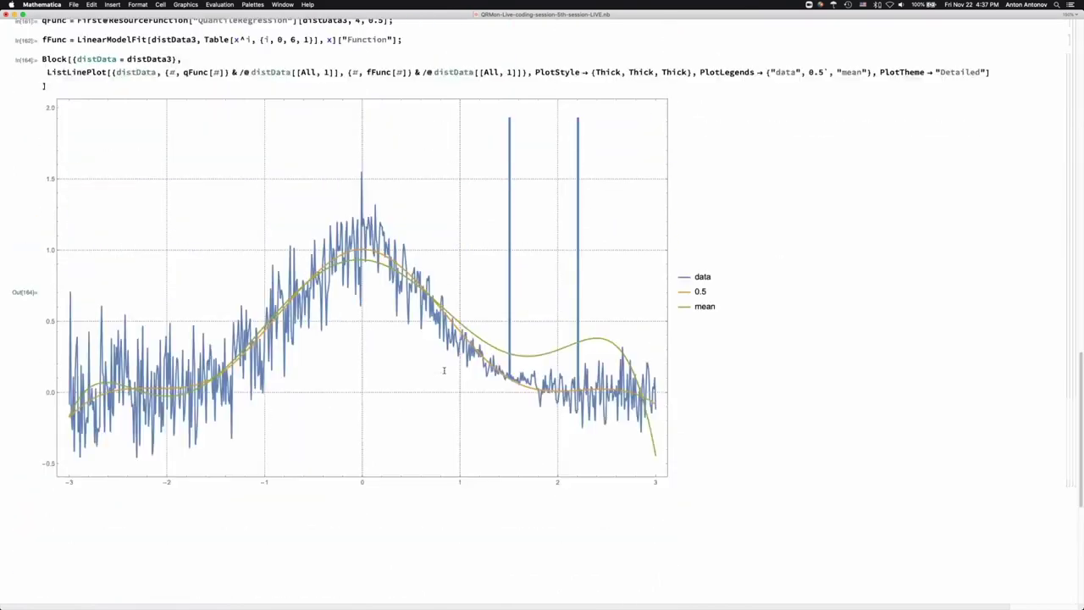
scroll(443, 370, "down", 3)
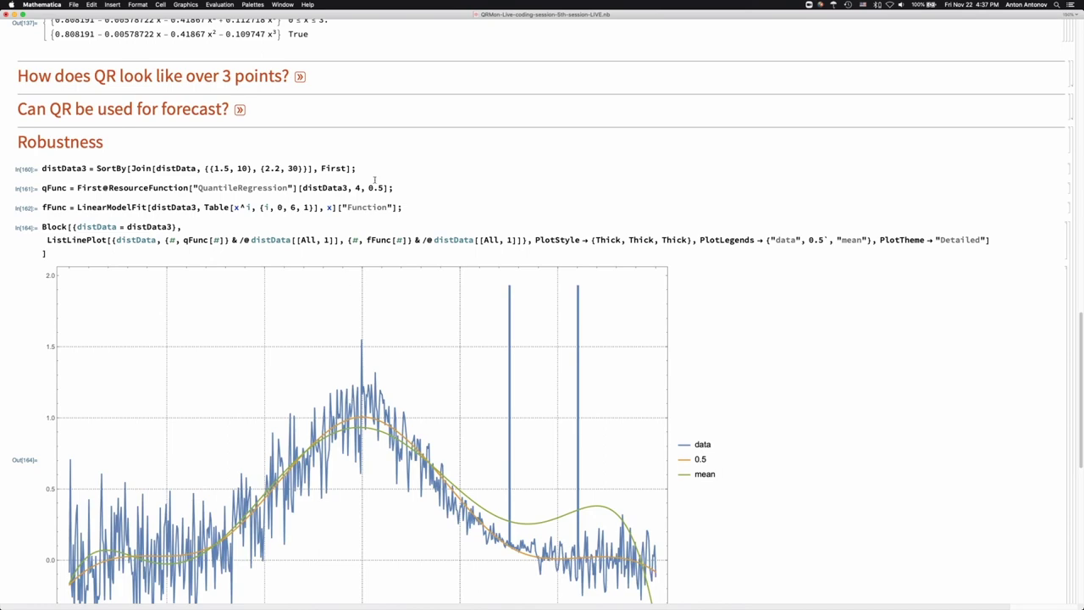
scroll(375, 180, "up", 20)
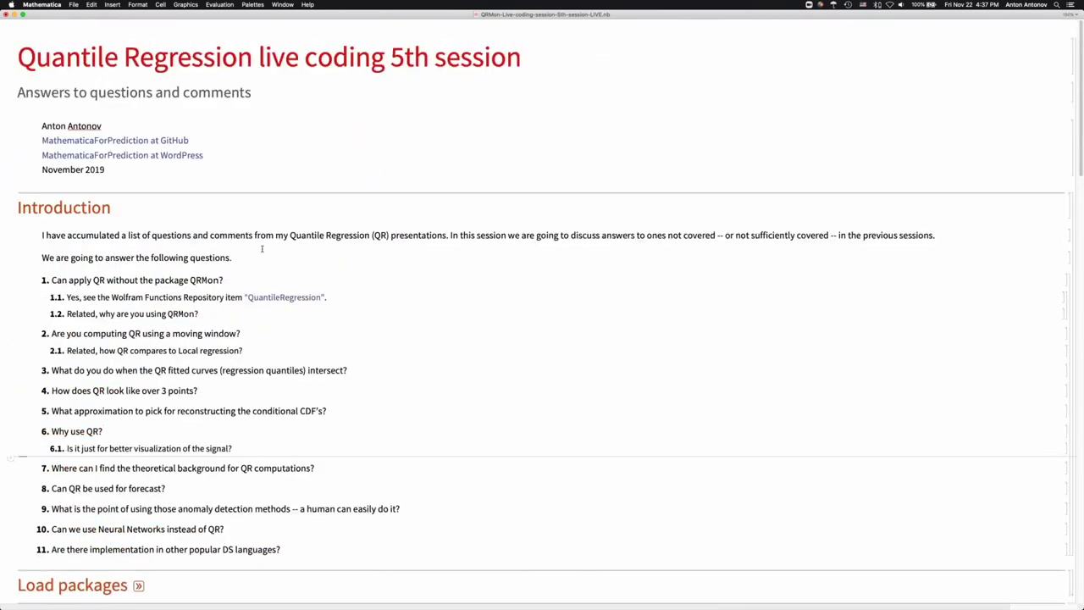